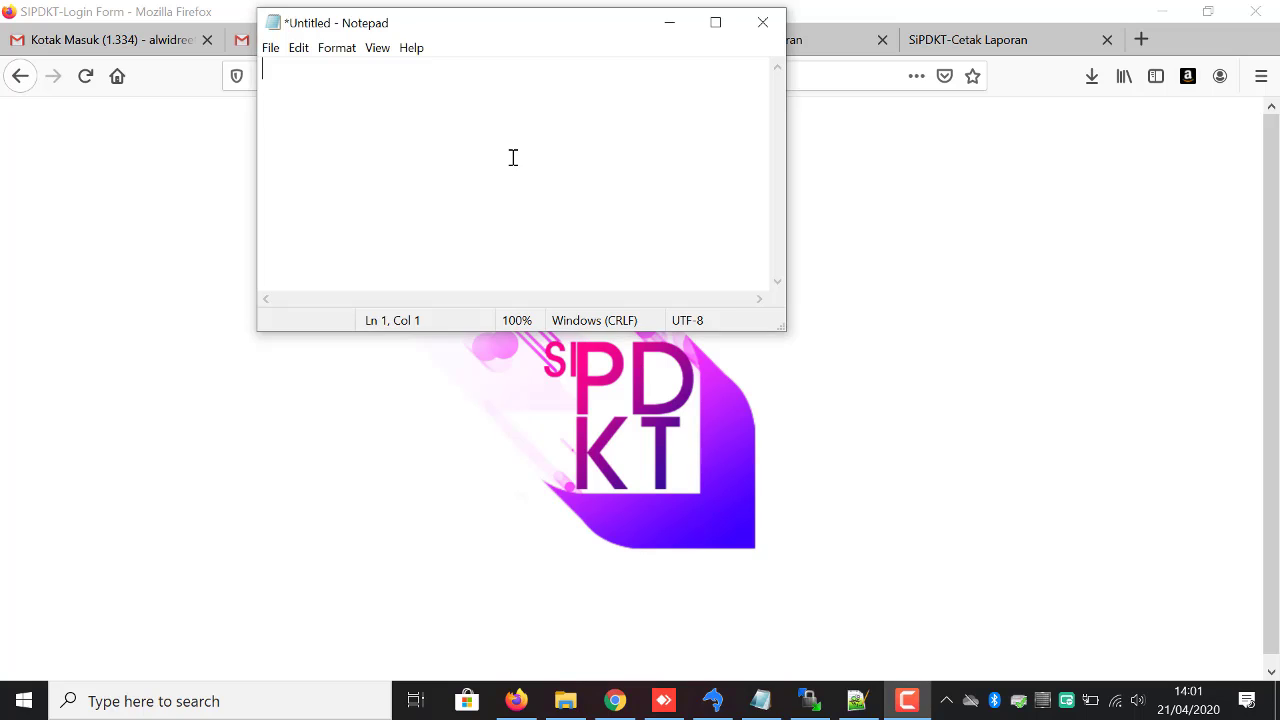
Switch to the blank Notepad note and list the user levels "1. Super Admin", "2. BAKU" and "3. Rektor 1 / 2" on separate lines
{"action": "left_click", "coordinate": [979, 380]}
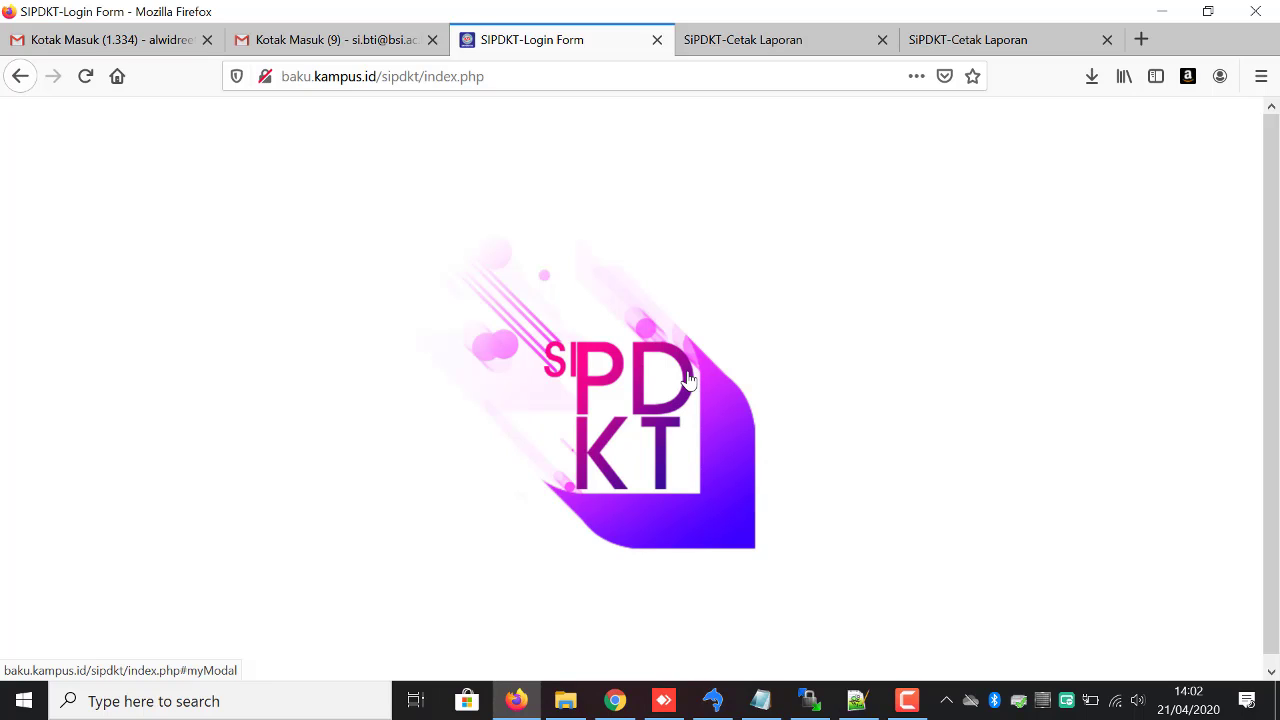
{"action": "left_click", "coordinate": [712, 700]}
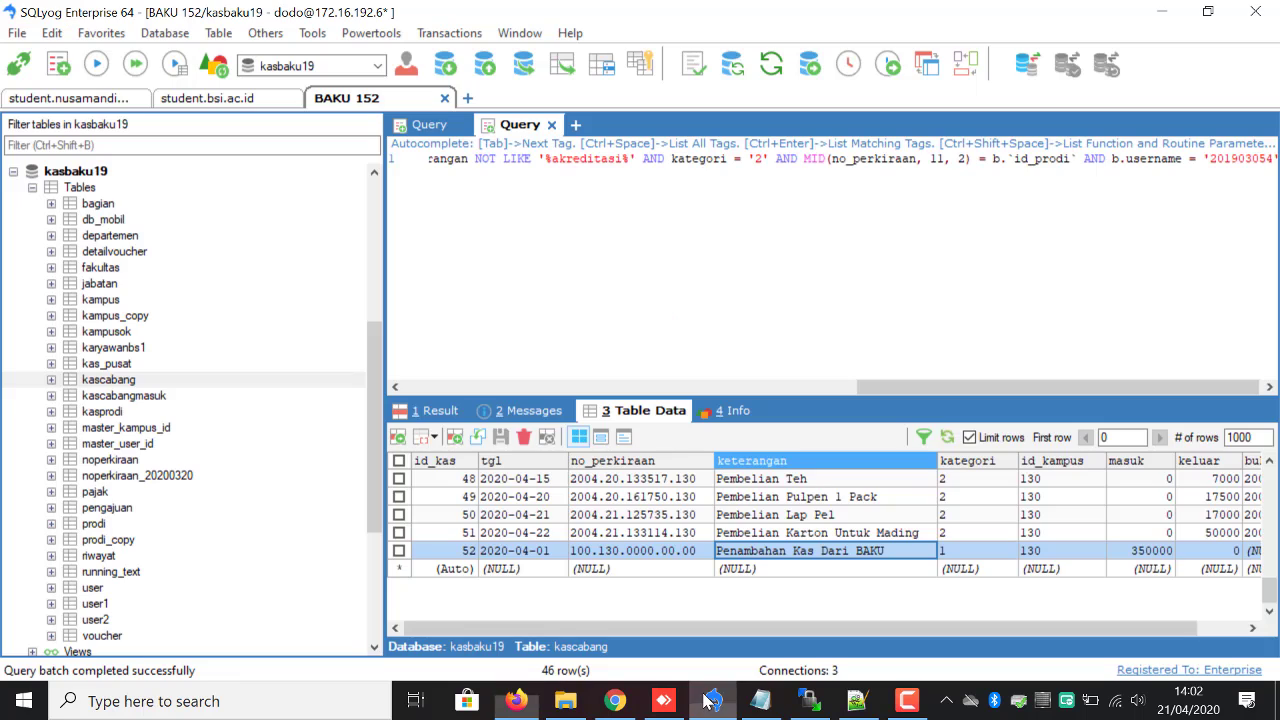
{"action": "left_click", "coordinate": [760, 700]}
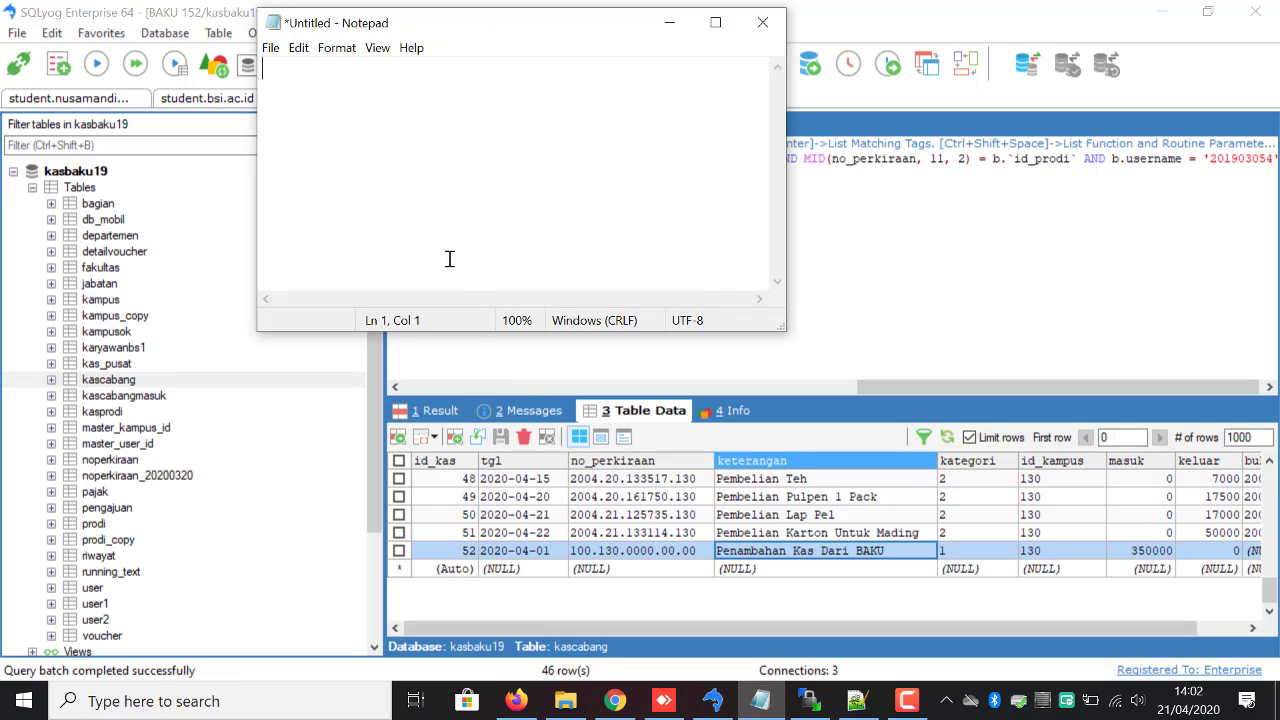
{"action": "type", "text": "1. Super Admin"}
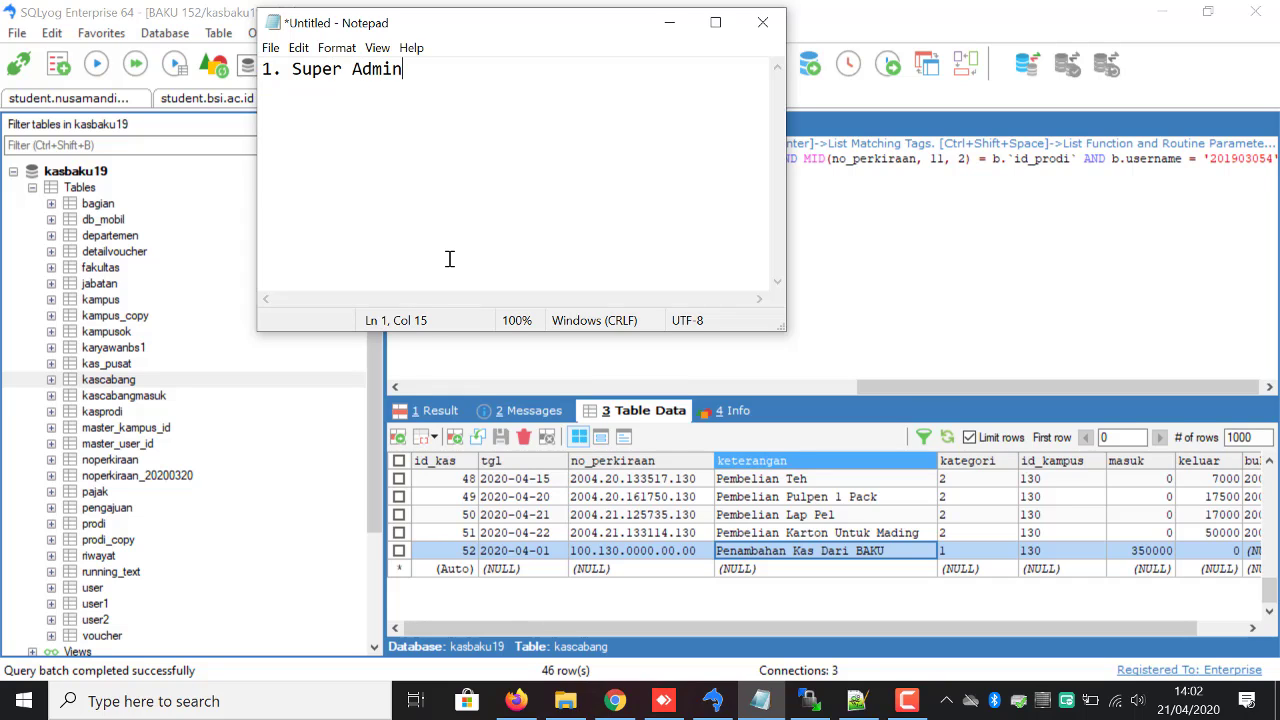
{"action": "key", "text": "Return"}
{"action": "type", "text": "2. BAKU"}
{"action": "key", "text": "Return"}
{"action": "type", "text": "3. Rektor "}
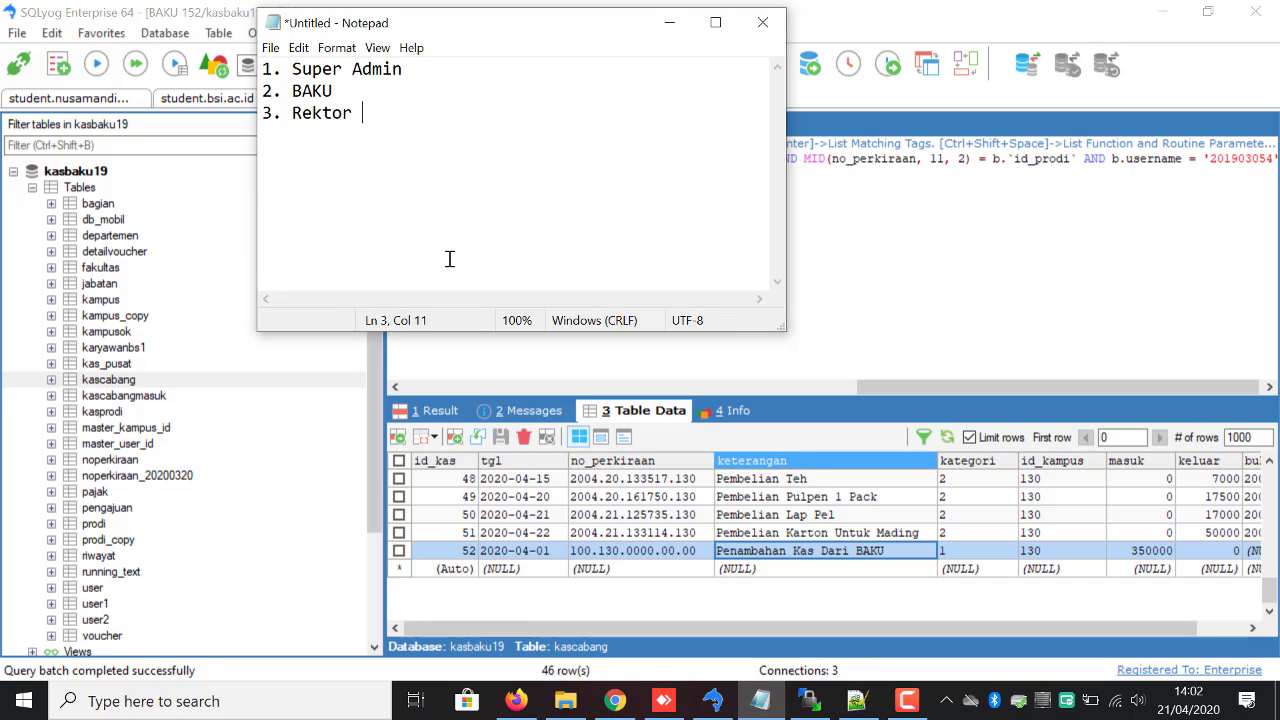
{"action": "type", "text": "1 / 2"}
{"action": "key", "text": "Return"}
Add the entries "4. Wakil Rektor 1/2", "5. Prodi" and "6. Cabang" to the list of user levels
{"action": "type", "text": "4. Wakil"}
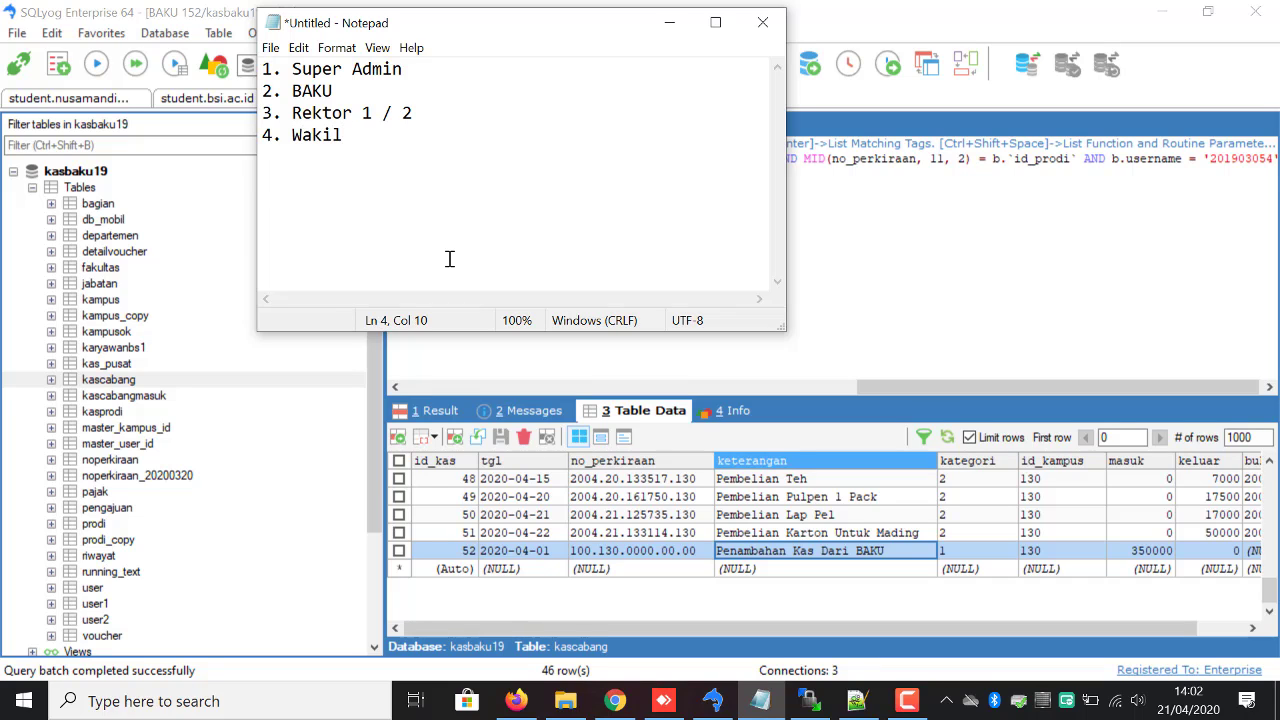
{"action": "type", "text": " Rektor 1/2"}
{"action": "key", "text": "Return"}
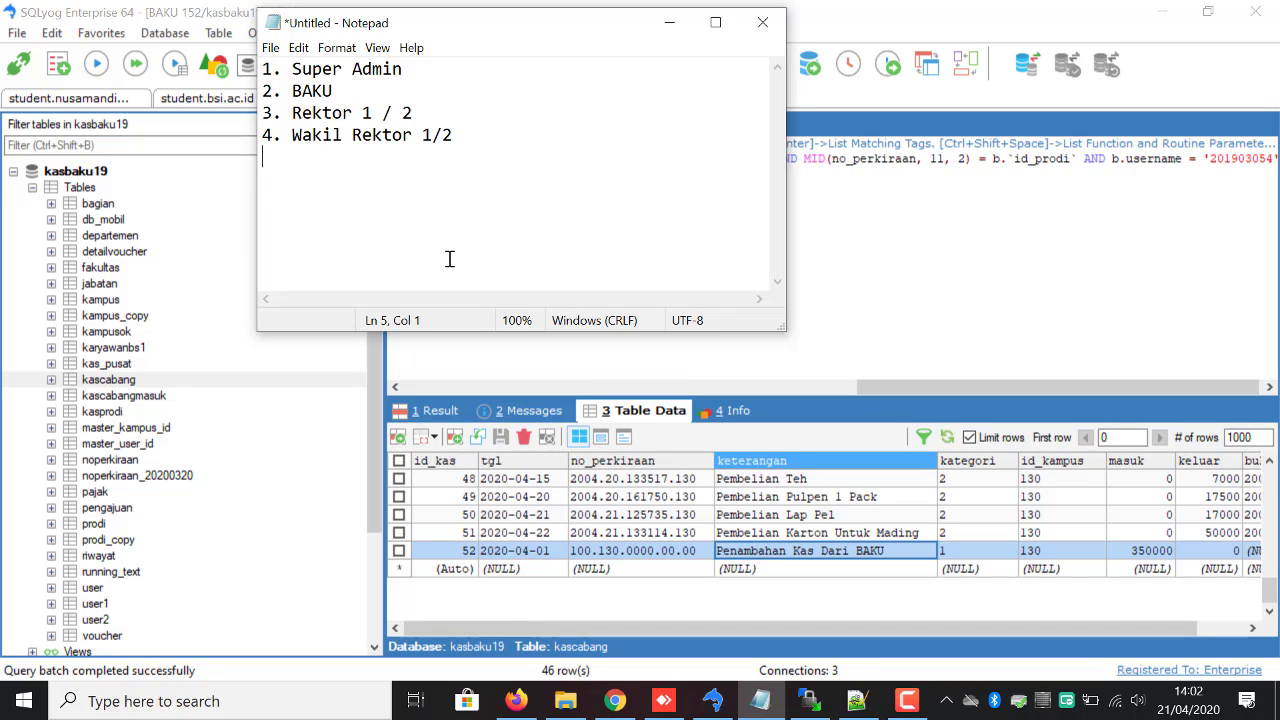
{"action": "type", "text": "5. Prodi"}
{"action": "key", "text": "Return"}
{"action": "type", "text": "6. Cabang"}
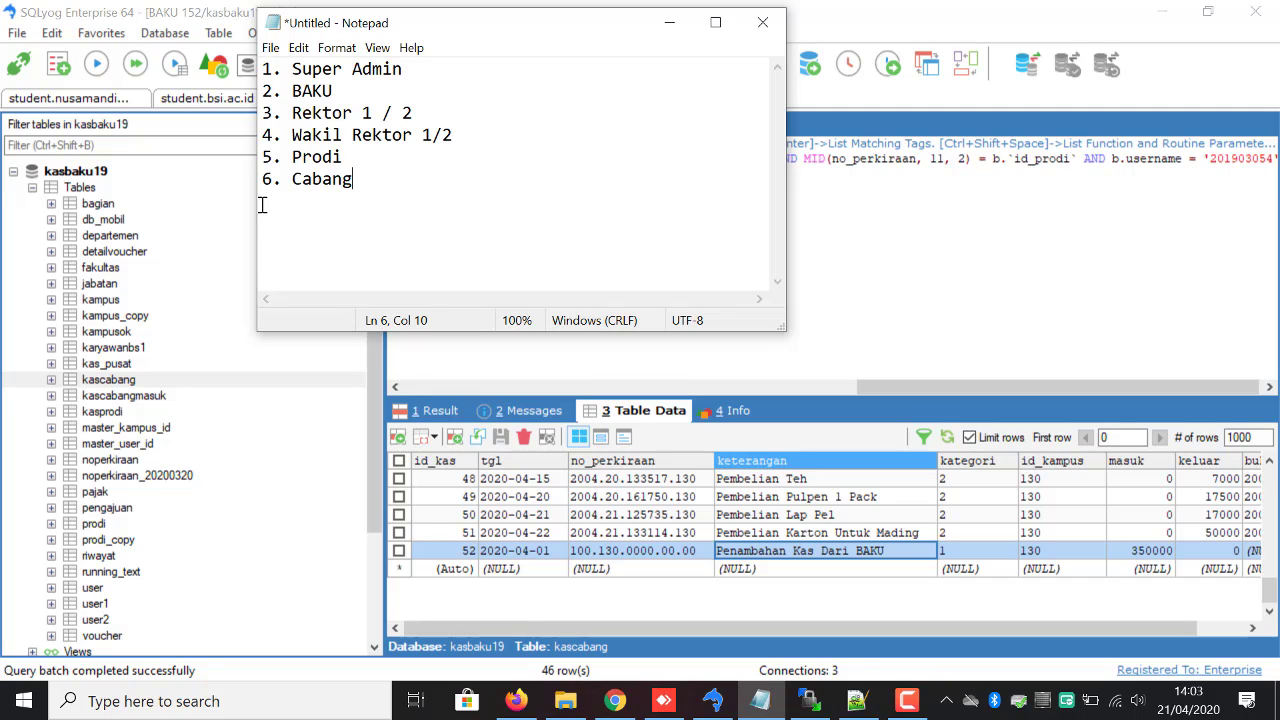
{"action": "double_click", "coordinate": [316, 181]}
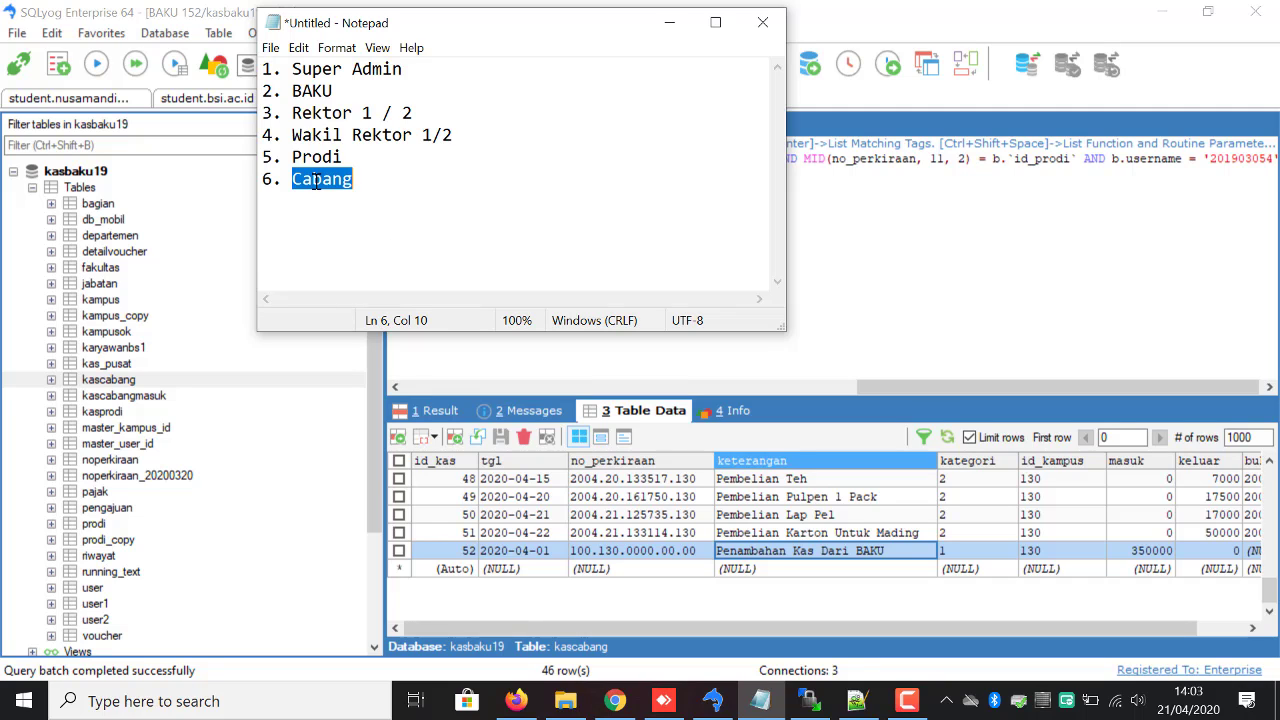
{"action": "left_click", "coordinate": [358, 179]}
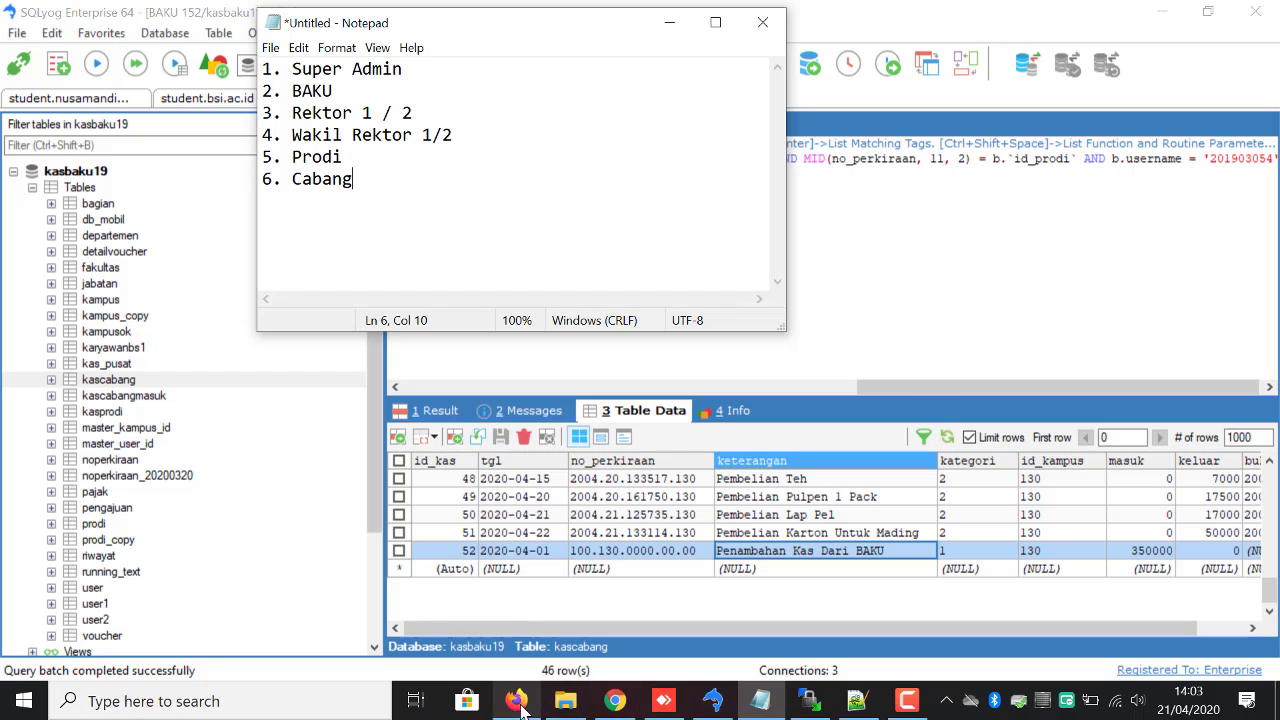
Look up the username of the cabang account for campus 130 in SQLyog's user table
{"action": "left_click", "coordinate": [92, 589]}
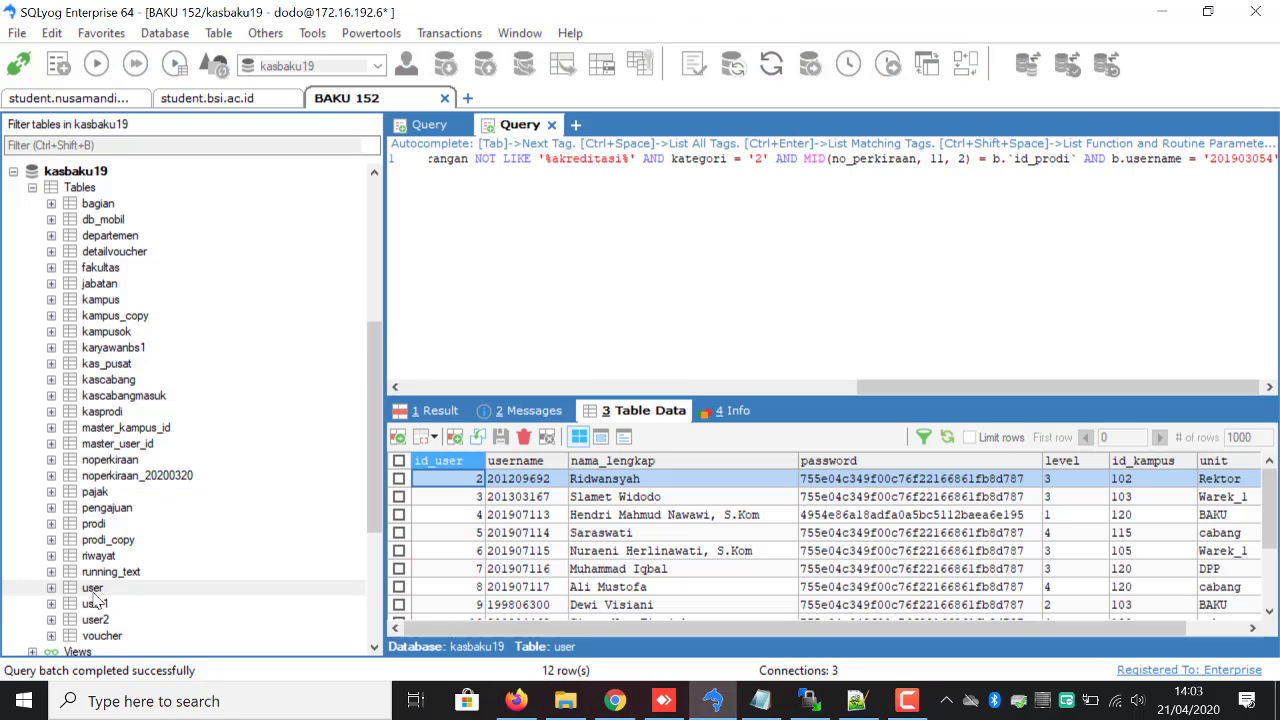
{"action": "left_click", "coordinate": [1272, 562]}
{"action": "scroll", "coordinate": [1270, 560], "scroll_direction": "down", "scroll_amount": 1}
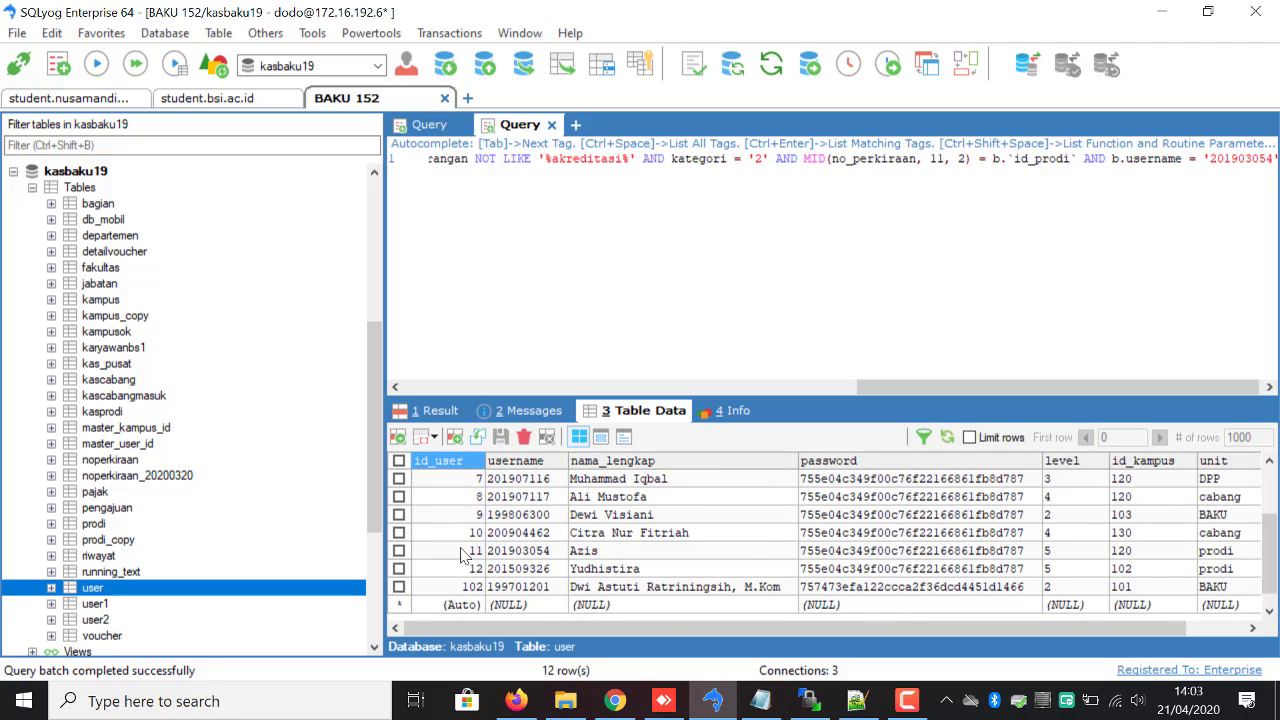
{"action": "left_click", "coordinate": [518, 534]}
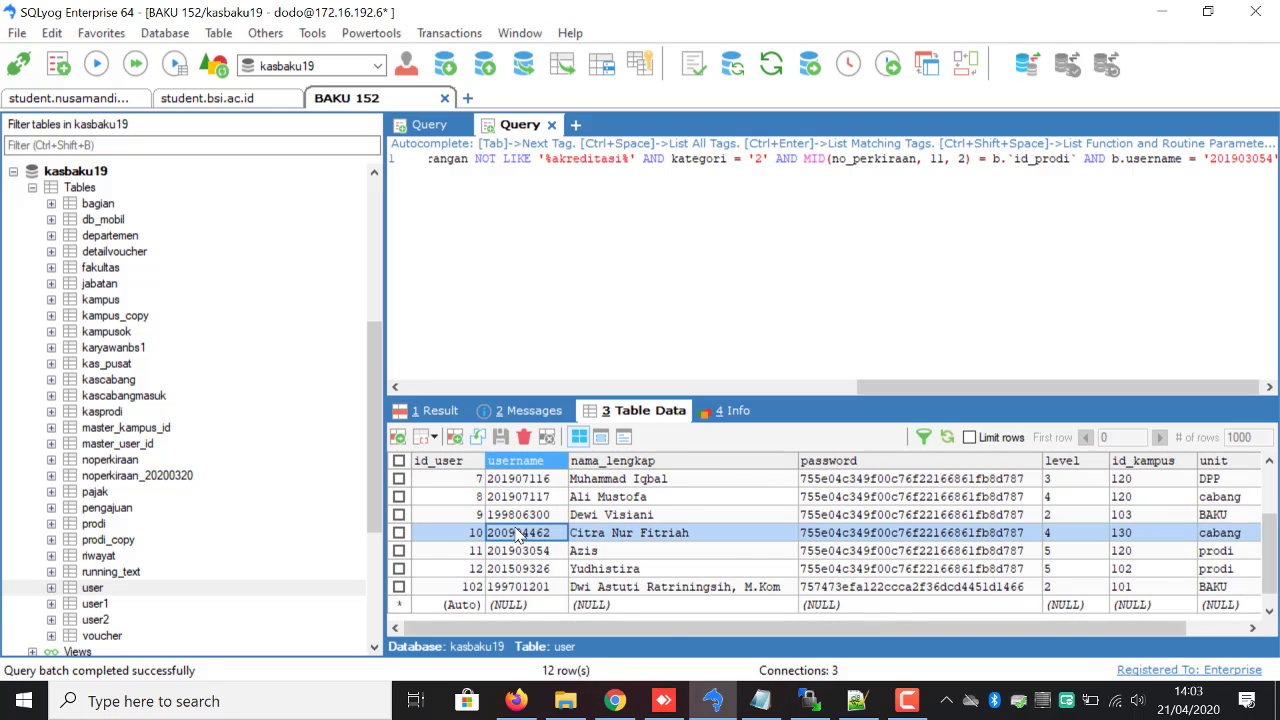
Switch to Firefox, log in to SIPDKT with the cabang account's username and password, and dismiss the manual book download dialog
{"action": "left_click", "coordinate": [516, 700]}
{"action": "left_click", "coordinate": [674, 462]}
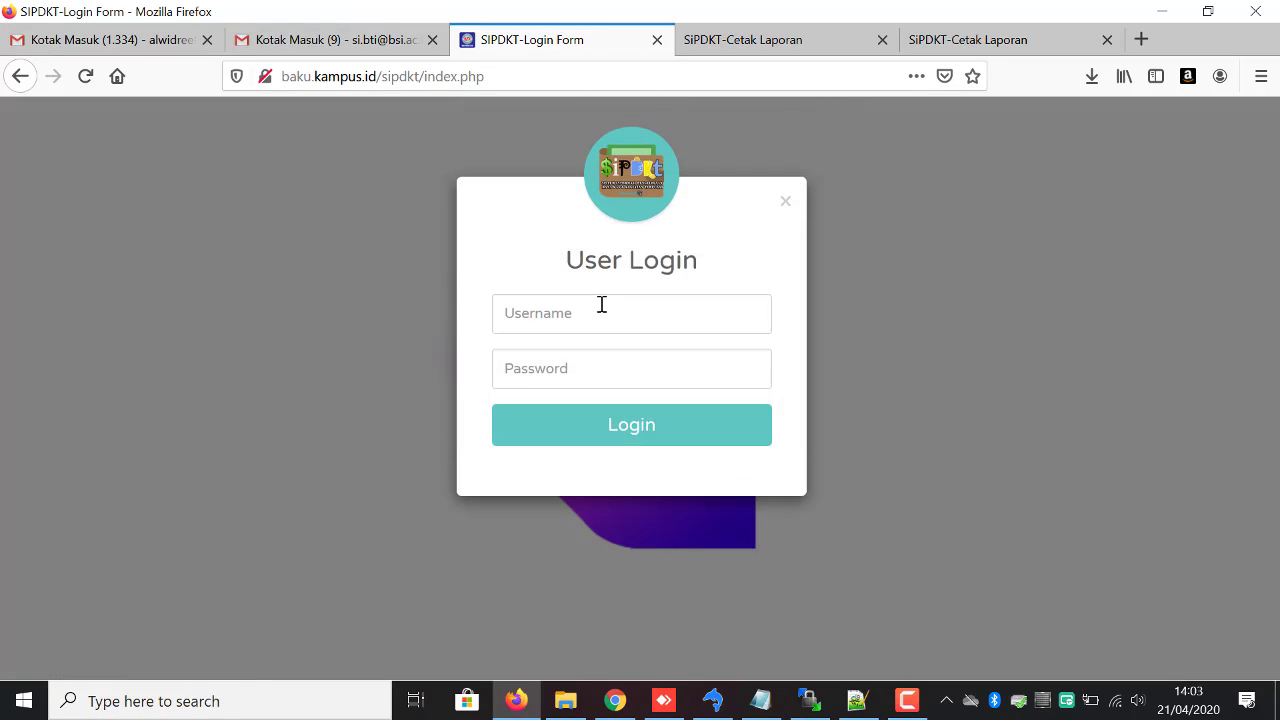
{"action": "left_click", "coordinate": [600, 307]}
{"action": "type", "text": "200904462"}
{"action": "key", "text": "Tab"}
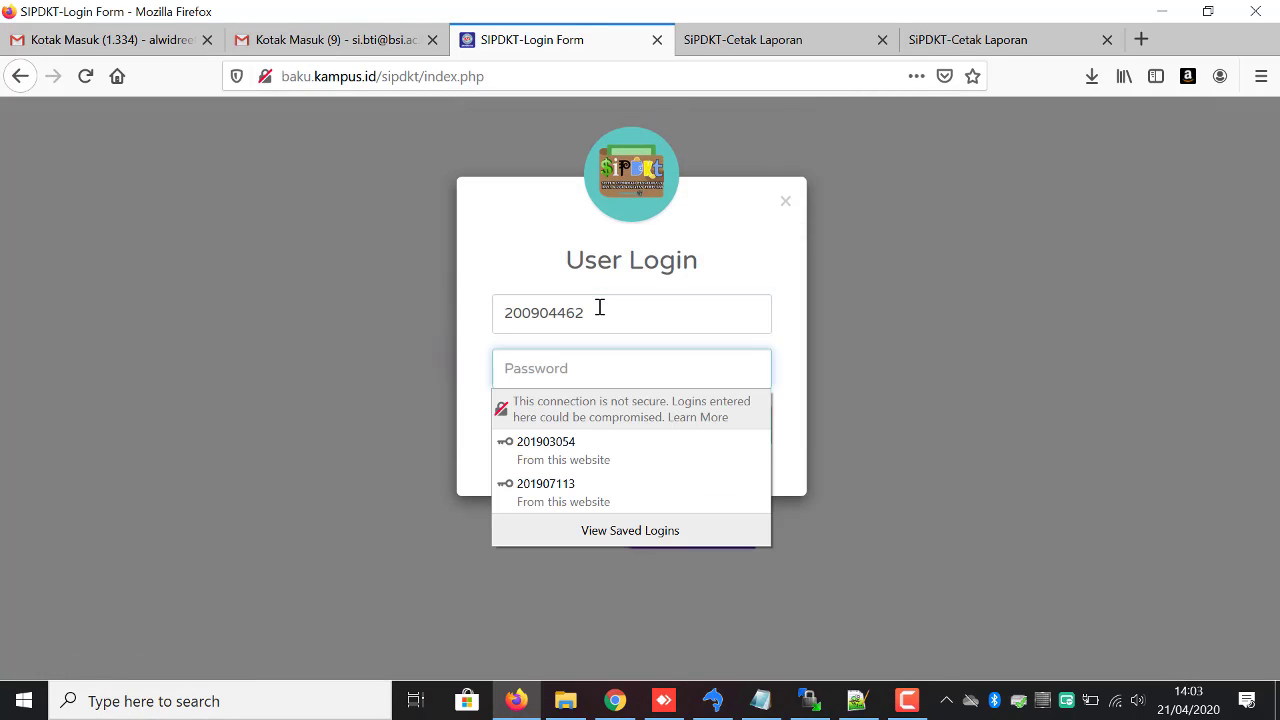
{"action": "type", "text": "******"}
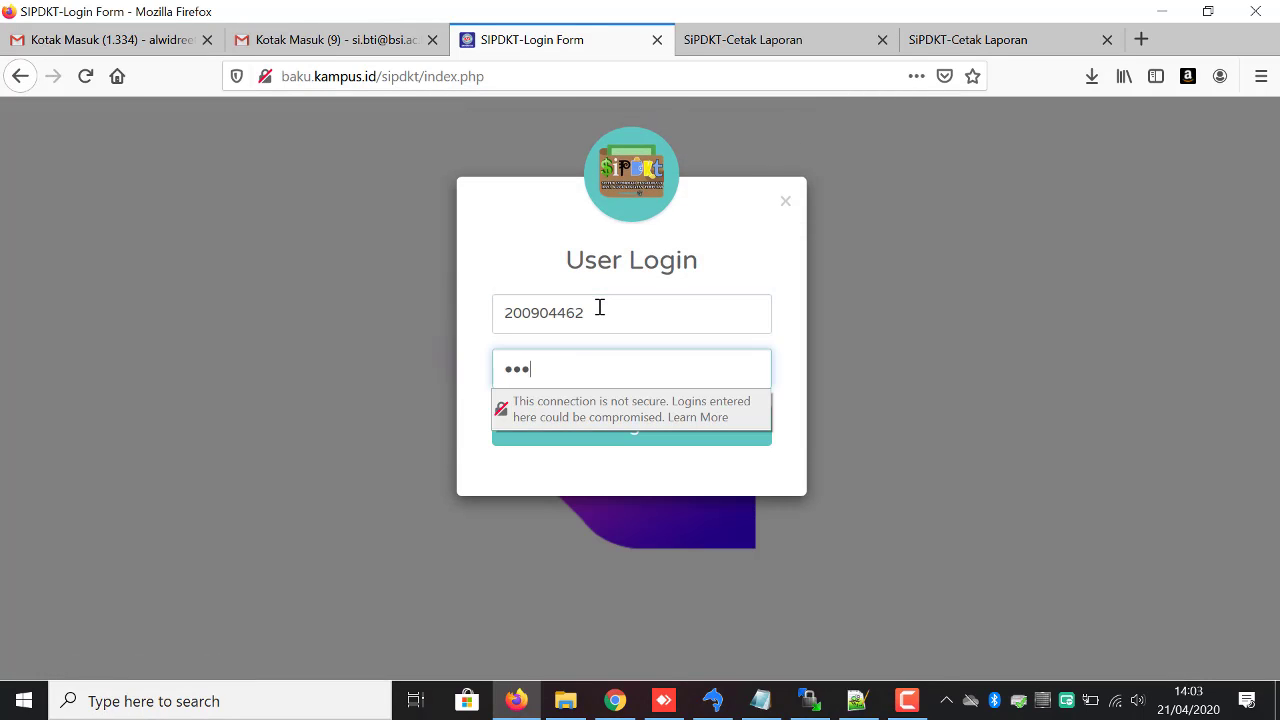
{"action": "key", "text": "Return"}
{"action": "left_click", "coordinate": [692, 362]}
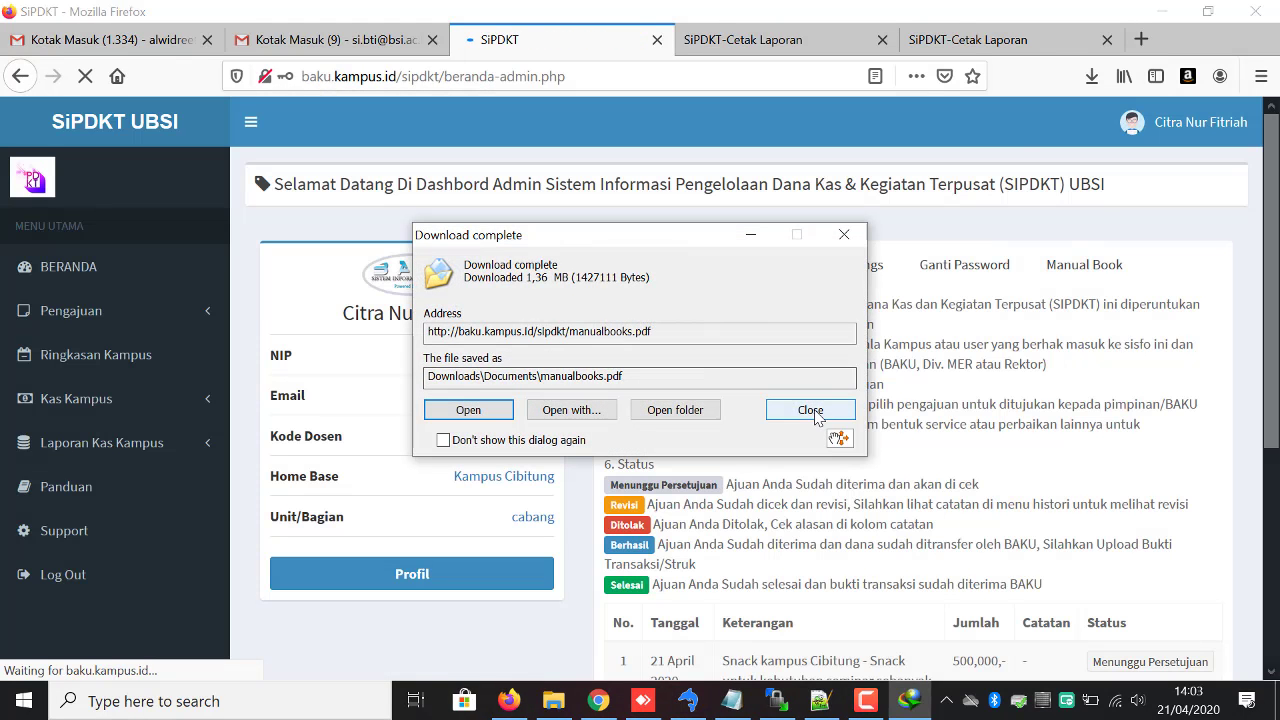
{"action": "left_click", "coordinate": [810, 412]}
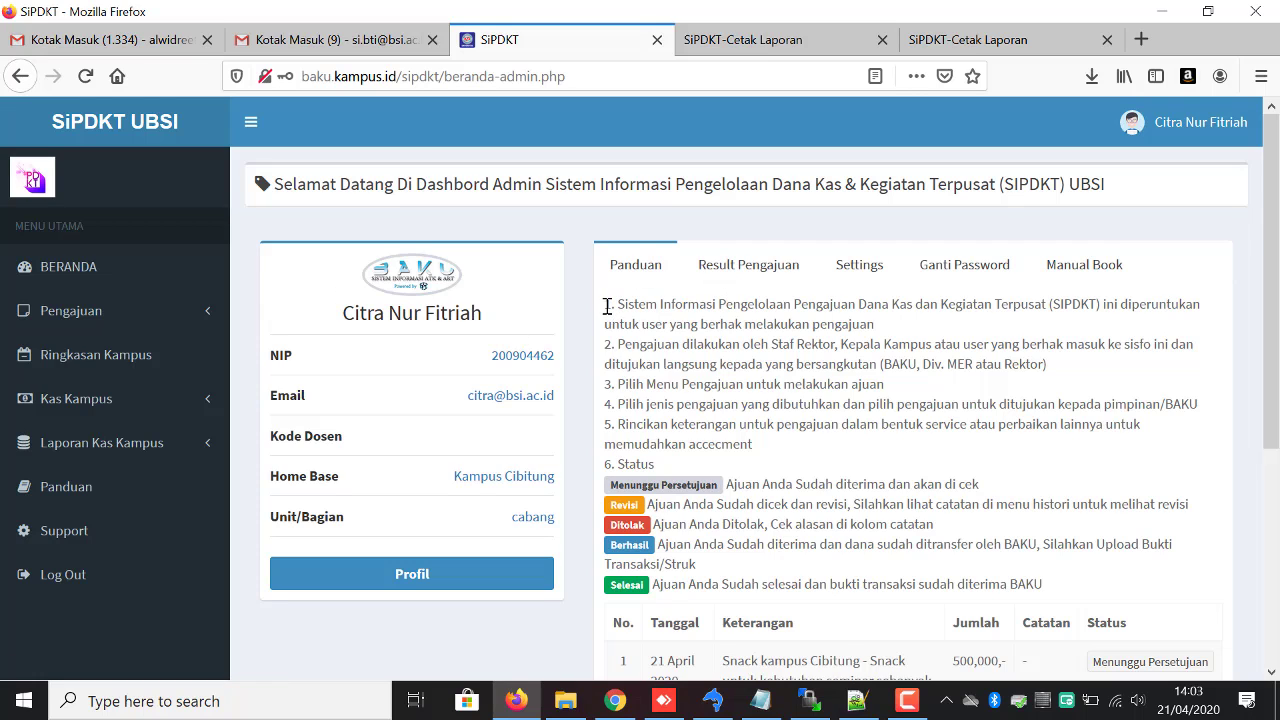
Review the dashboard's Panduan instructions, Result Pengajuan list, Settings form with its photo-change option, and Ganti Password form, returning to Panduan
{"action": "left_click_drag", "start_coordinate": [606, 306], "coordinate": [669, 473]}
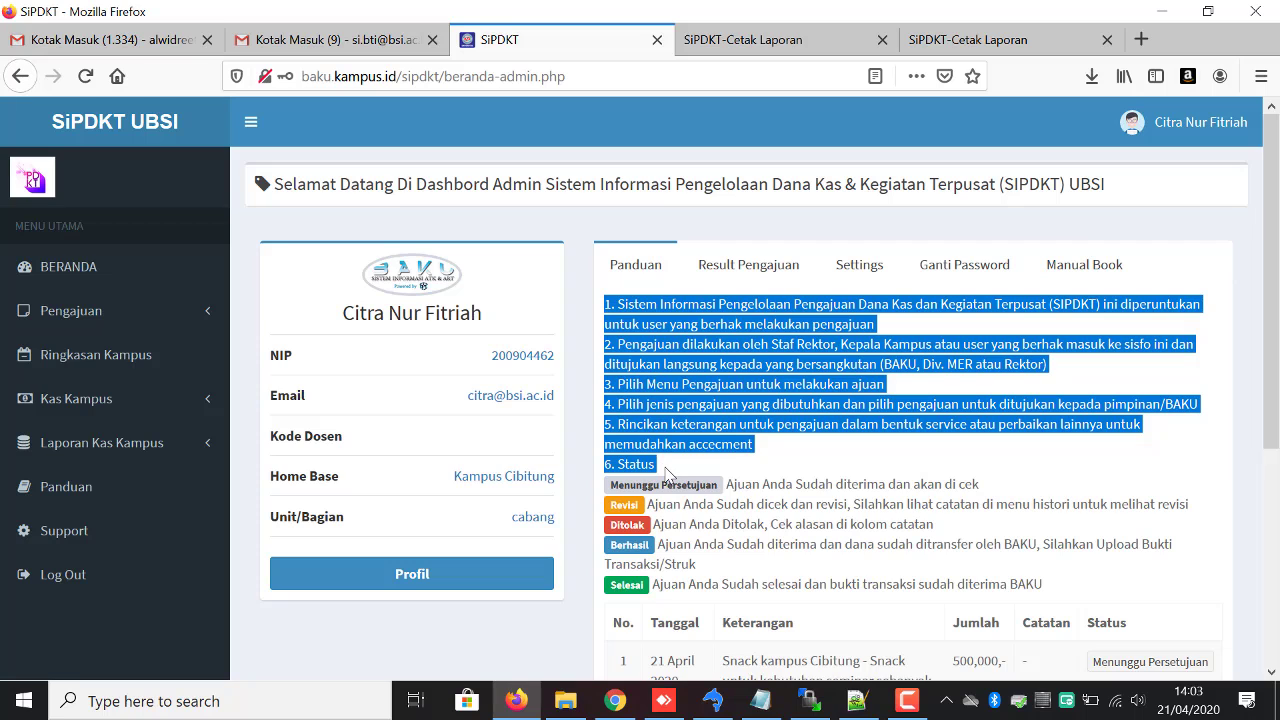
{"action": "left_click", "coordinate": [733, 401]}
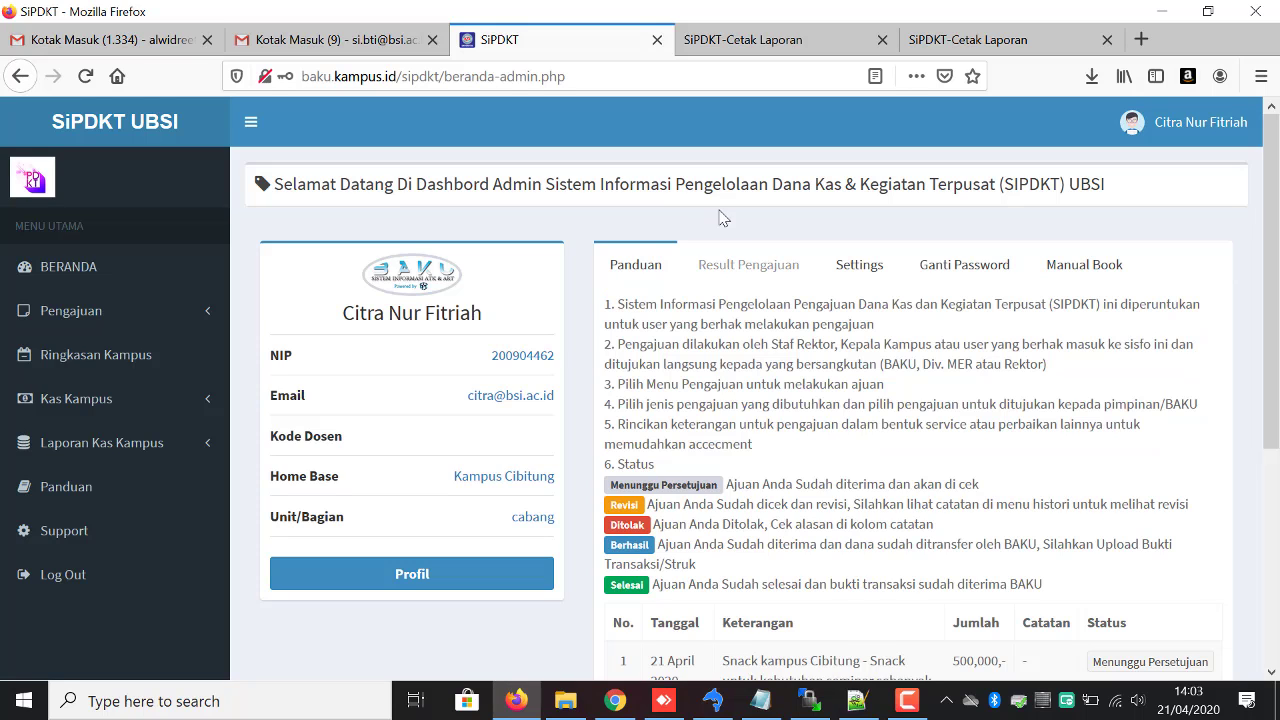
{"action": "left_click", "coordinate": [730, 266]}
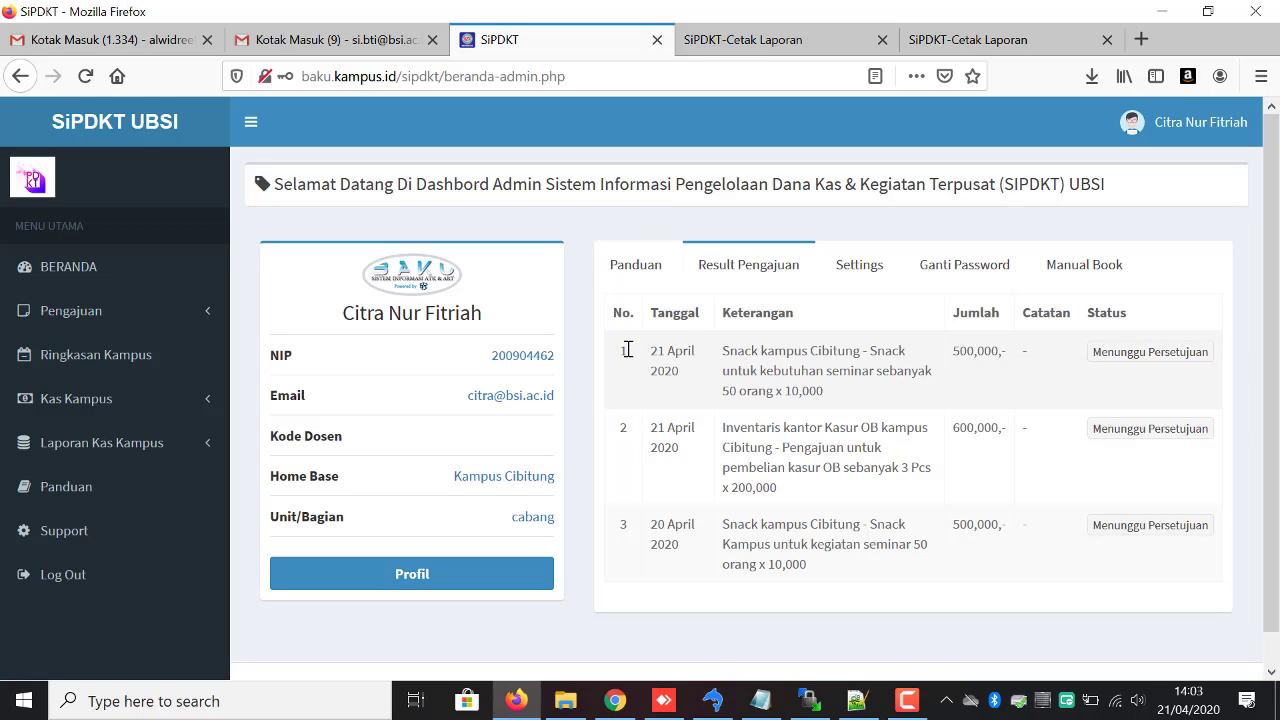
{"action": "left_click", "coordinate": [892, 274]}
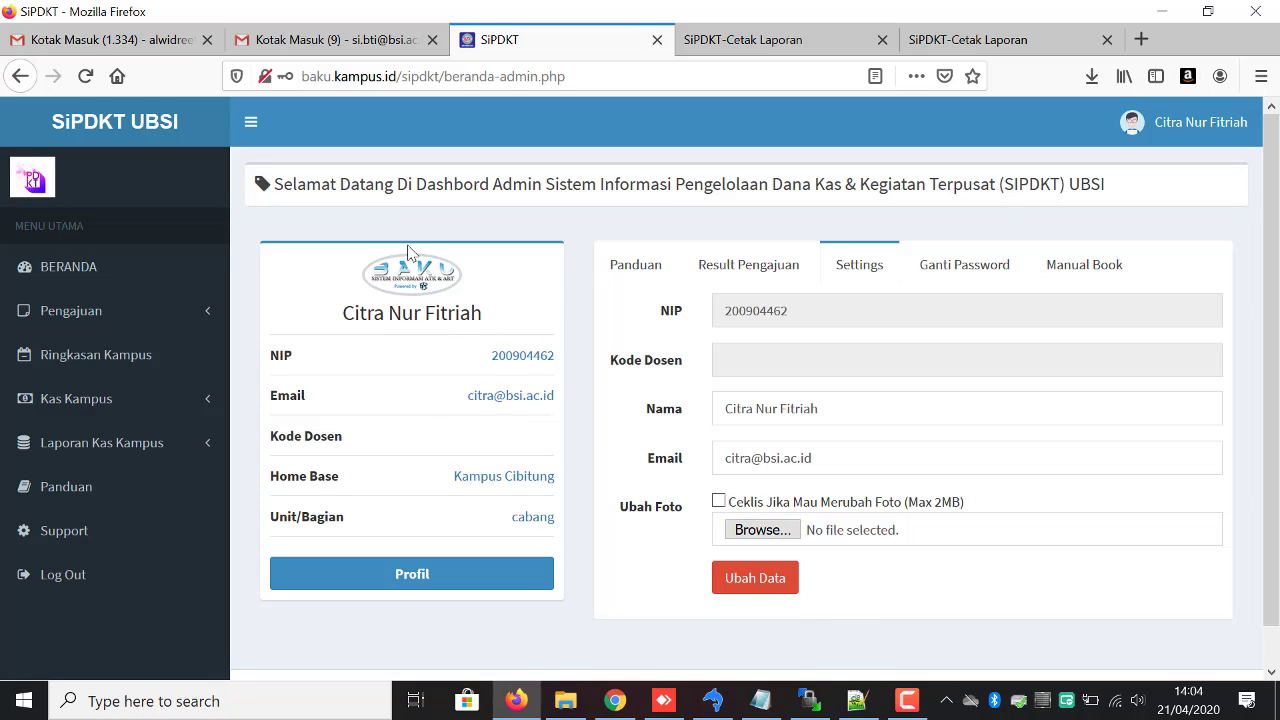
{"action": "left_click", "coordinate": [719, 501]}
{"action": "left_click", "coordinate": [719, 502]}
{"action": "left_click", "coordinate": [938, 271]}
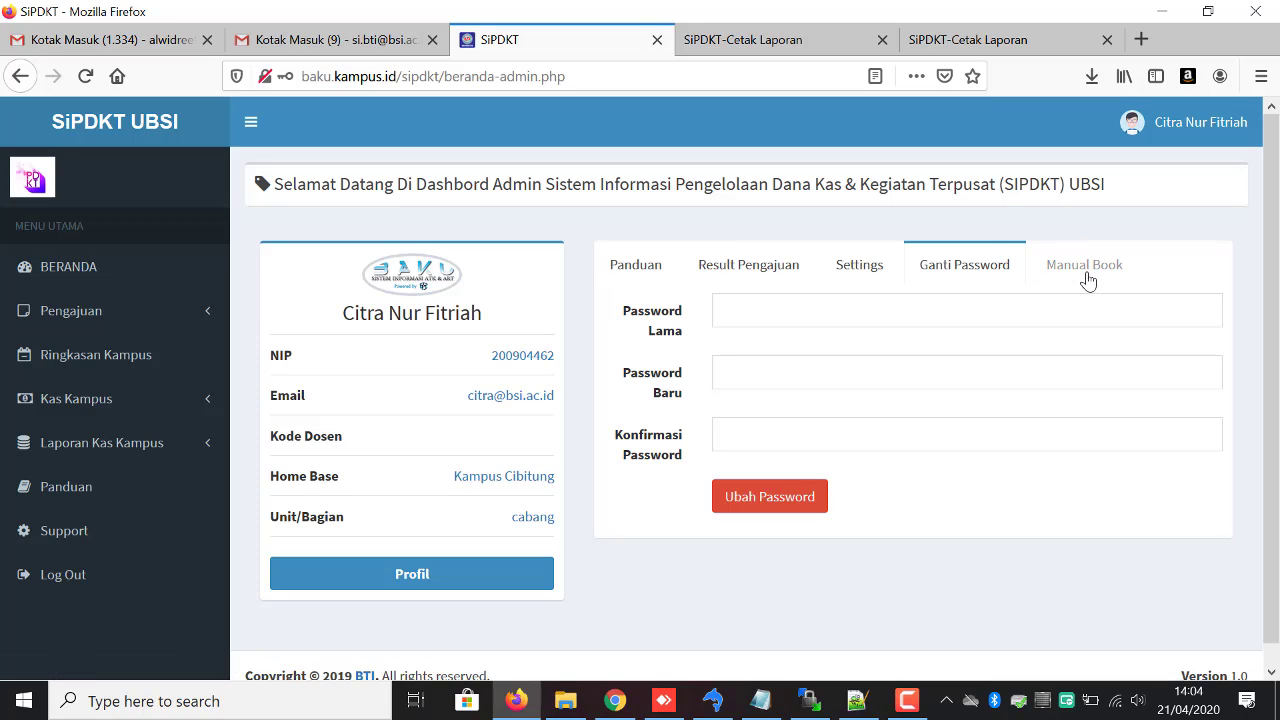
{"action": "left_click", "coordinate": [669, 276]}
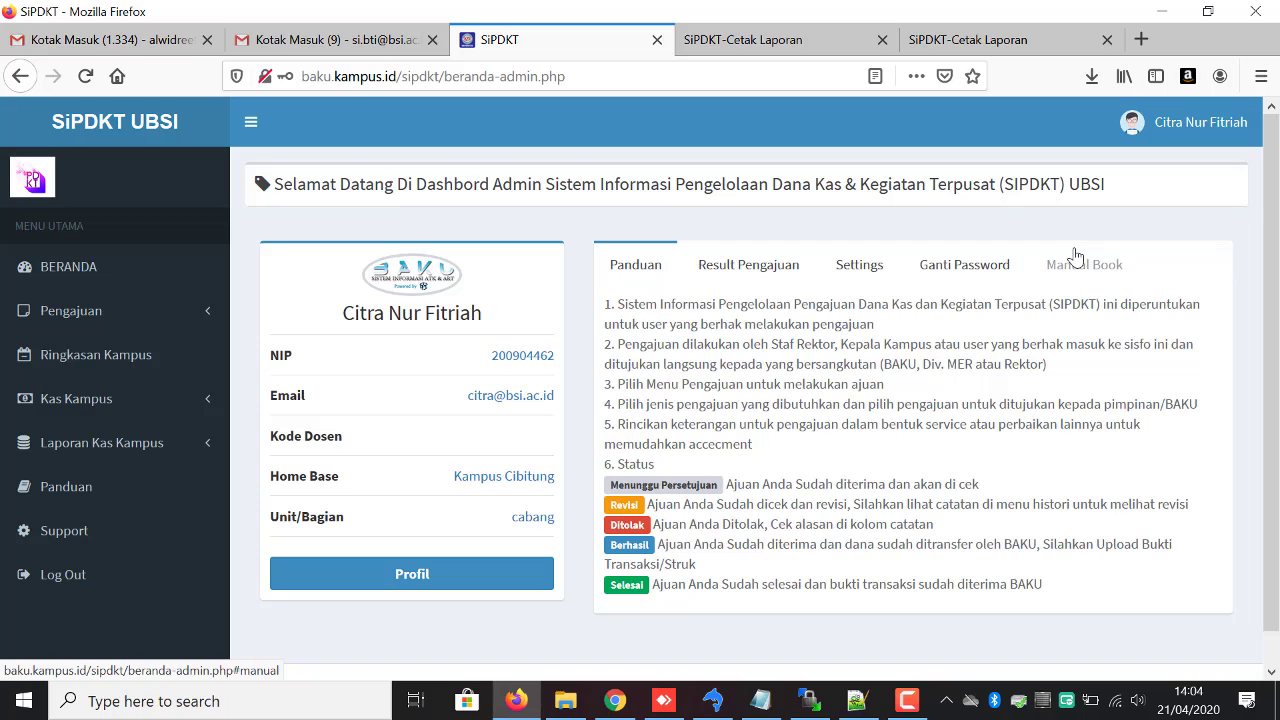
Open a new fund request form and choose "Inventaris kantor Dispenser kampus Cibitung" as the request type, filtering the options by "in"
{"action": "left_click", "coordinate": [155, 309]}
{"action": "left_click", "coordinate": [128, 347]}
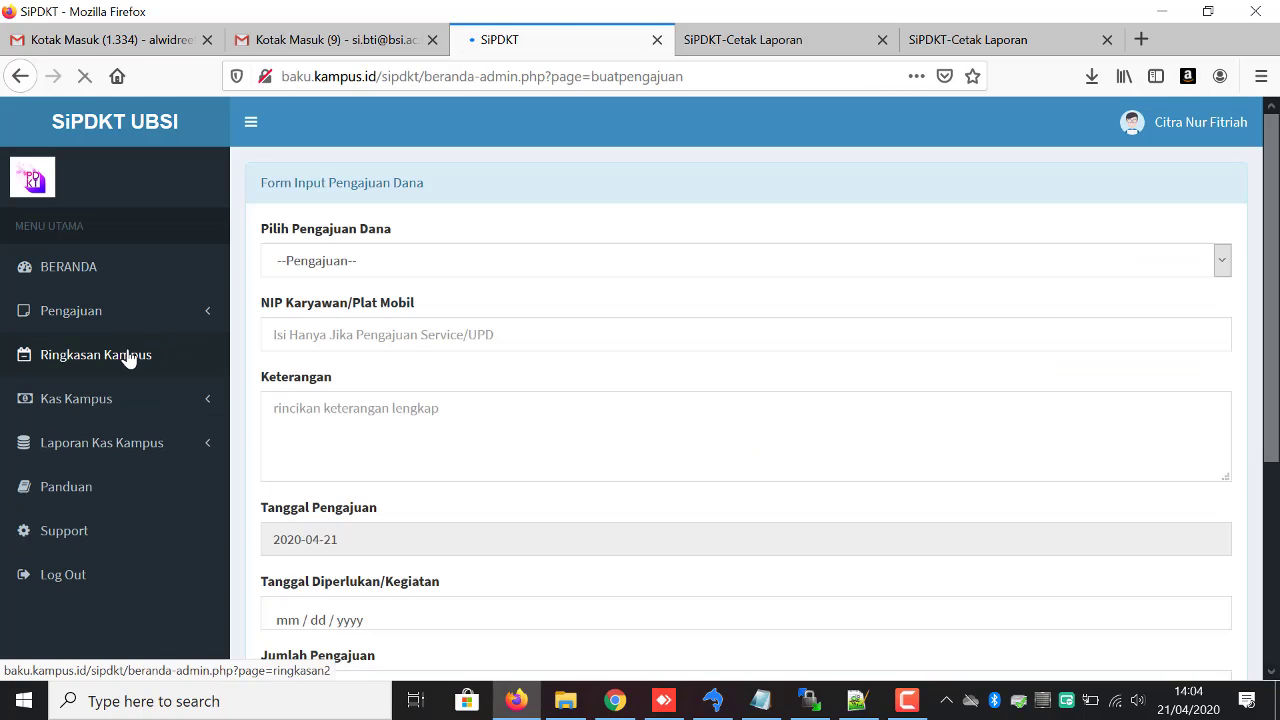
{"action": "left_click", "coordinate": [432, 261]}
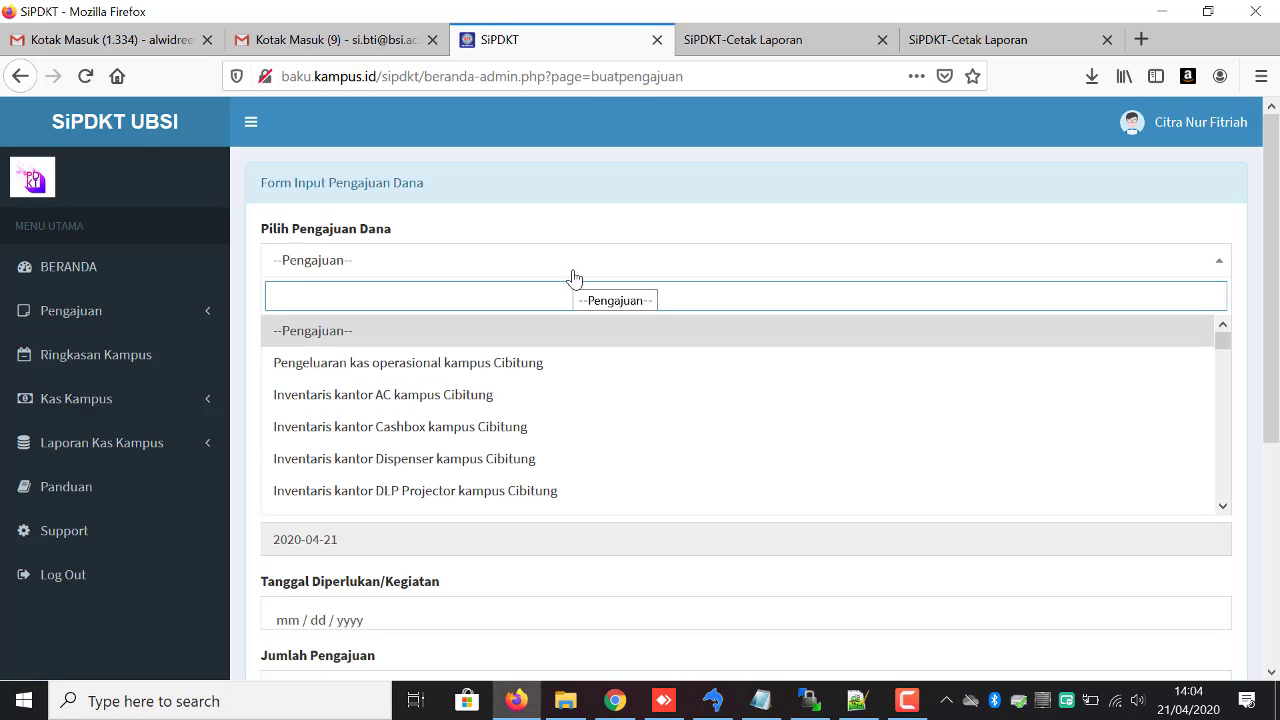
{"action": "scroll", "coordinate": [1221, 443], "scroll_direction": "down", "scroll_amount": 3}
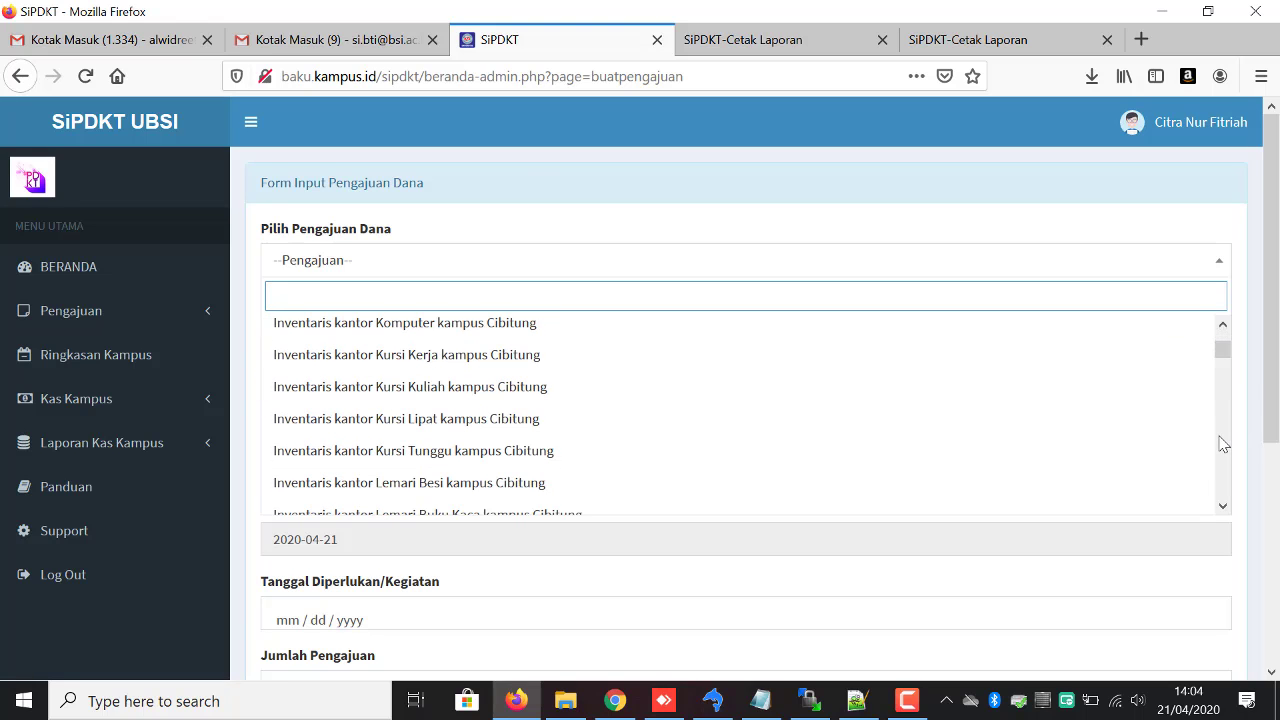
{"action": "scroll", "coordinate": [1221, 443], "scroll_direction": "down", "scroll_amount": 10}
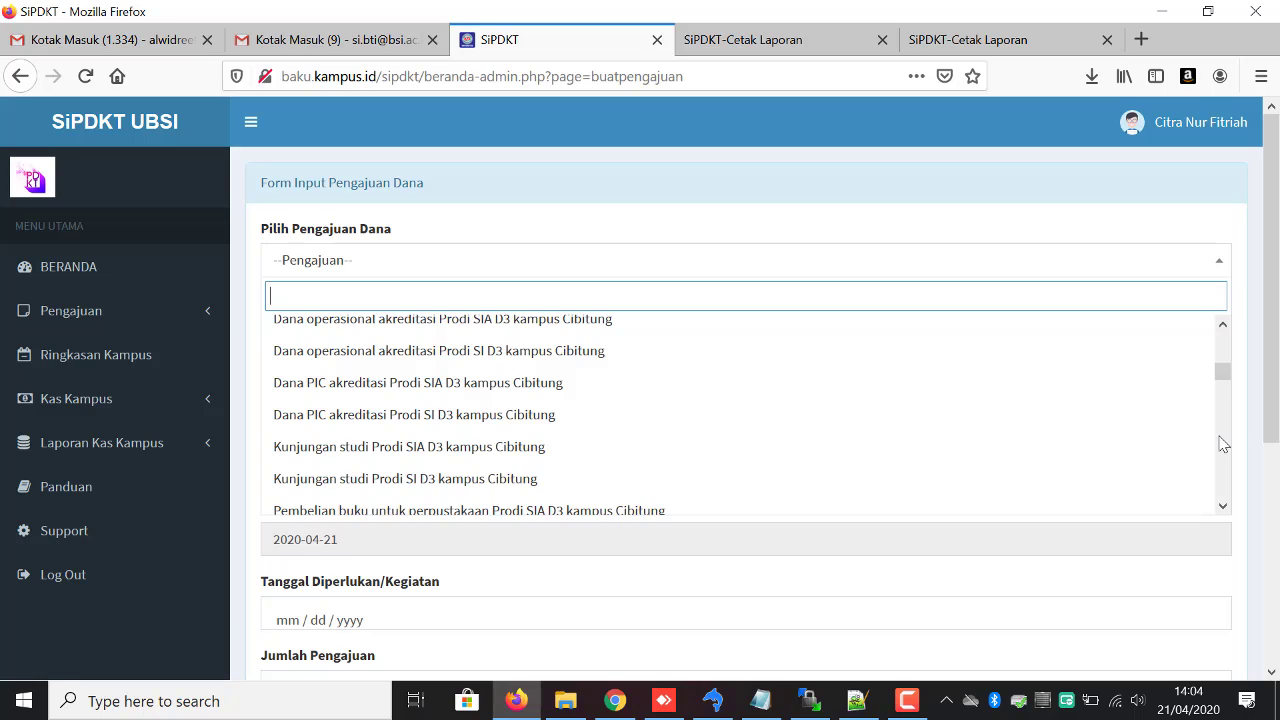
{"action": "scroll", "coordinate": [1221, 443], "scroll_direction": "down", "scroll_amount": 3}
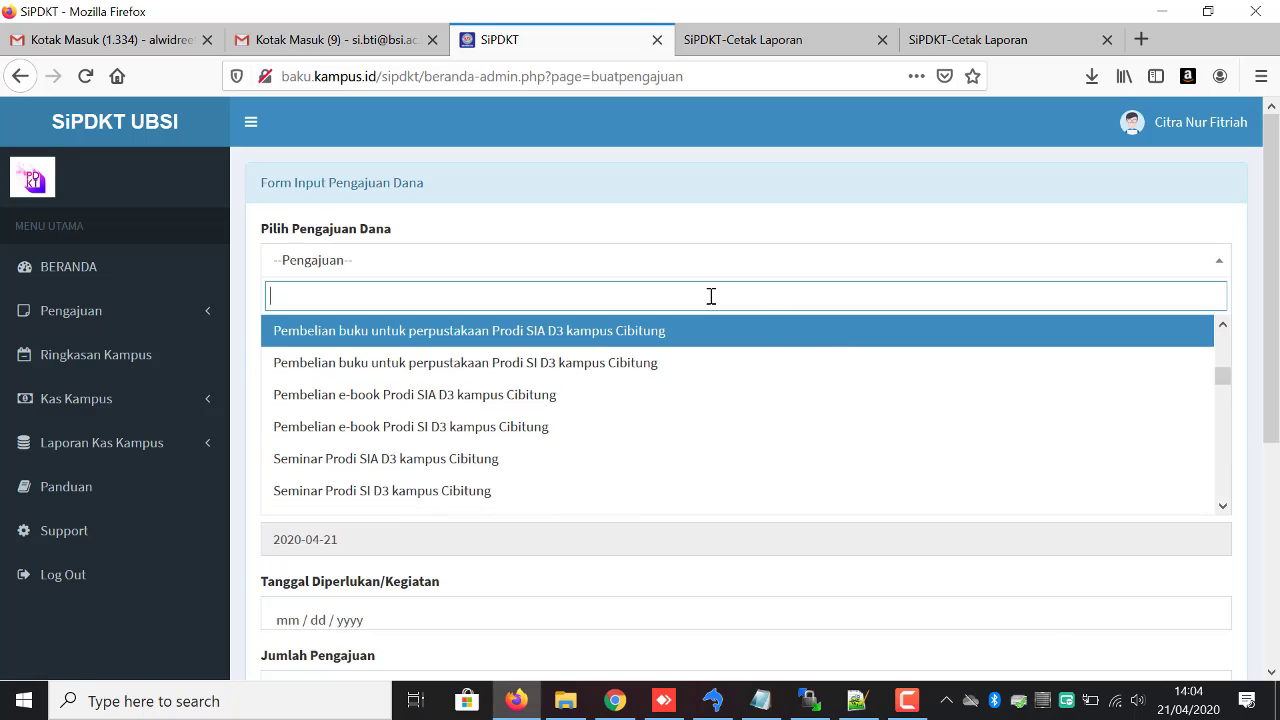
{"action": "type", "text": "in"}
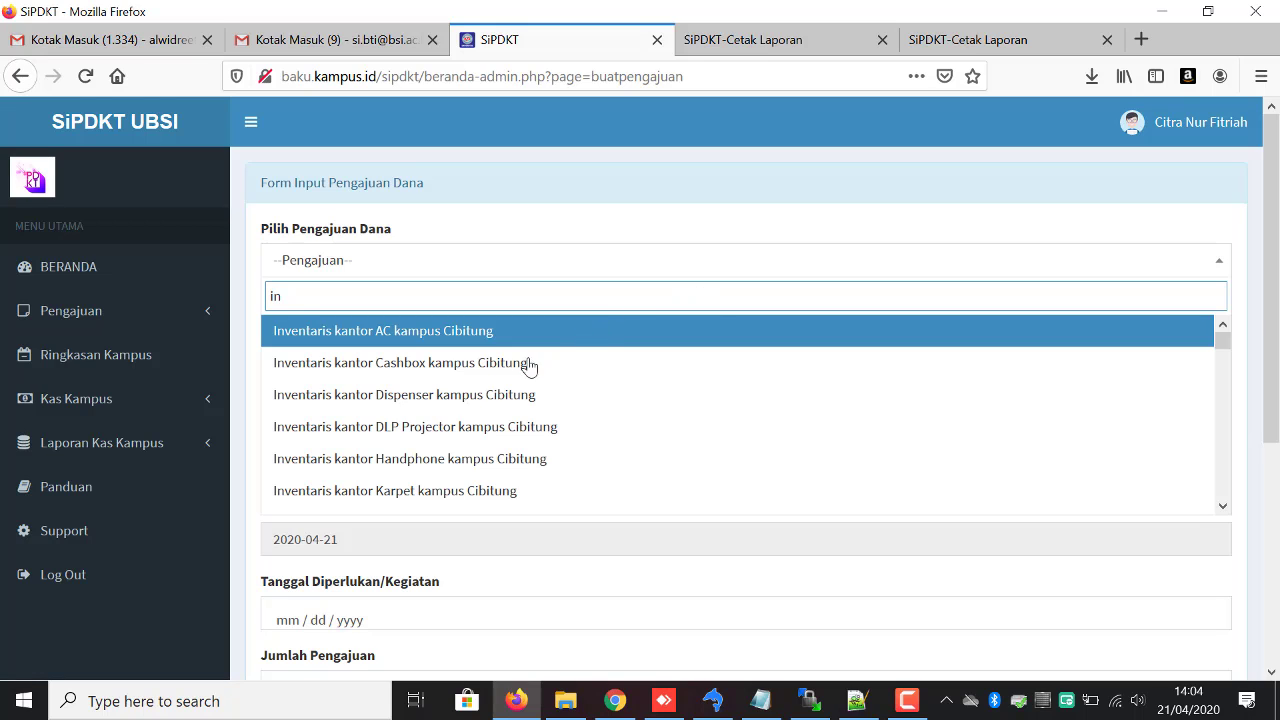
{"action": "left_click", "coordinate": [457, 400]}
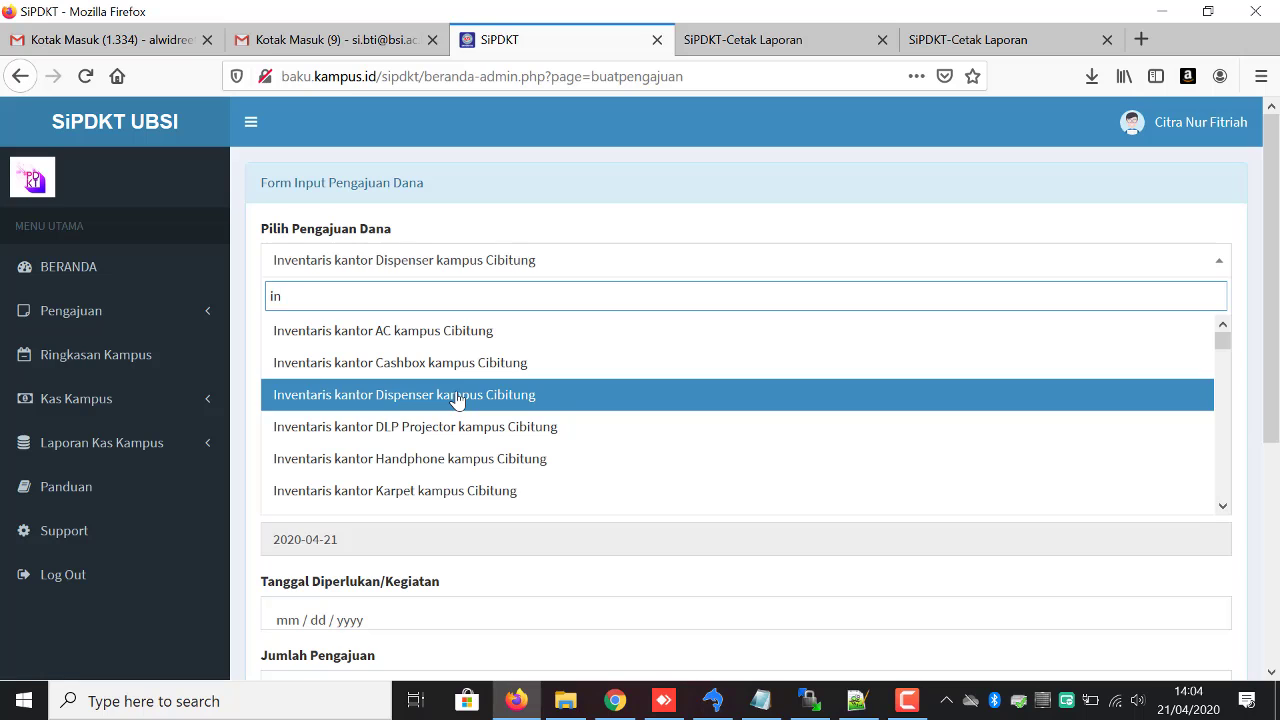
{"action": "left_click", "coordinate": [560, 263]}
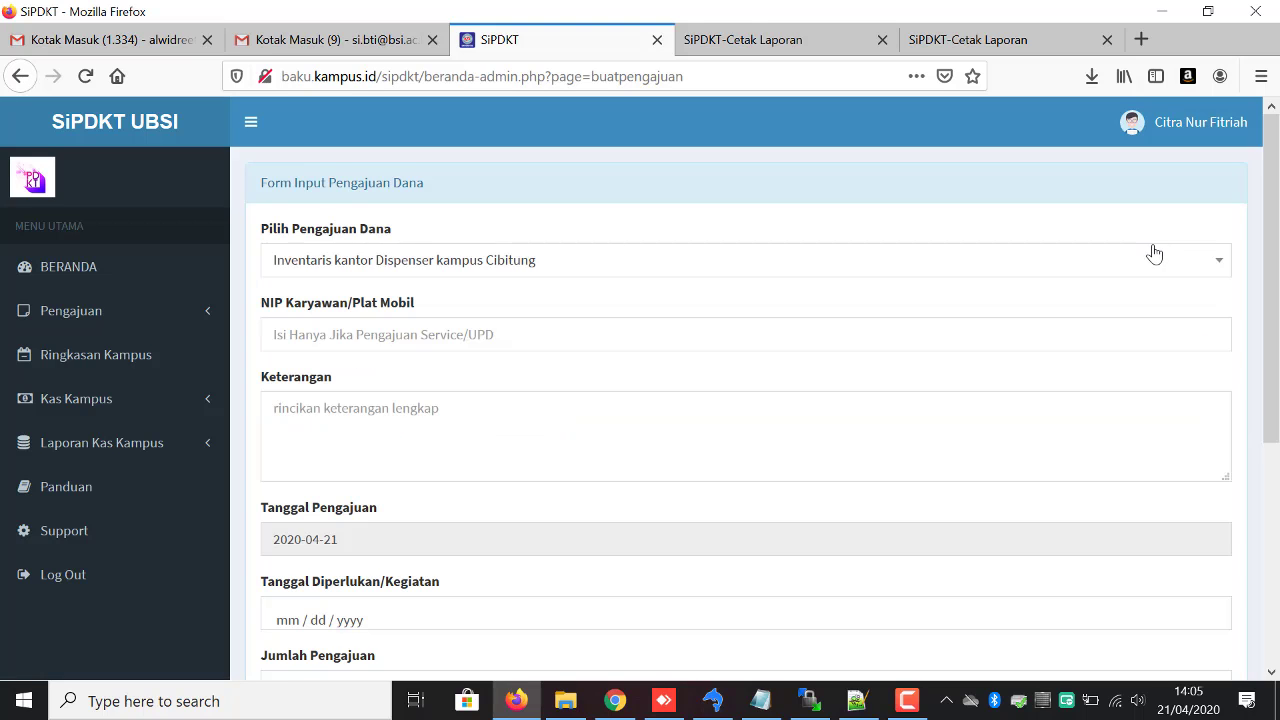
Examine the remaining fields of the fund request form, including the Tujuan field, and return to its beginning
{"action": "scroll", "coordinate": [1100, 350], "scroll_direction": "down", "scroll_amount": 3}
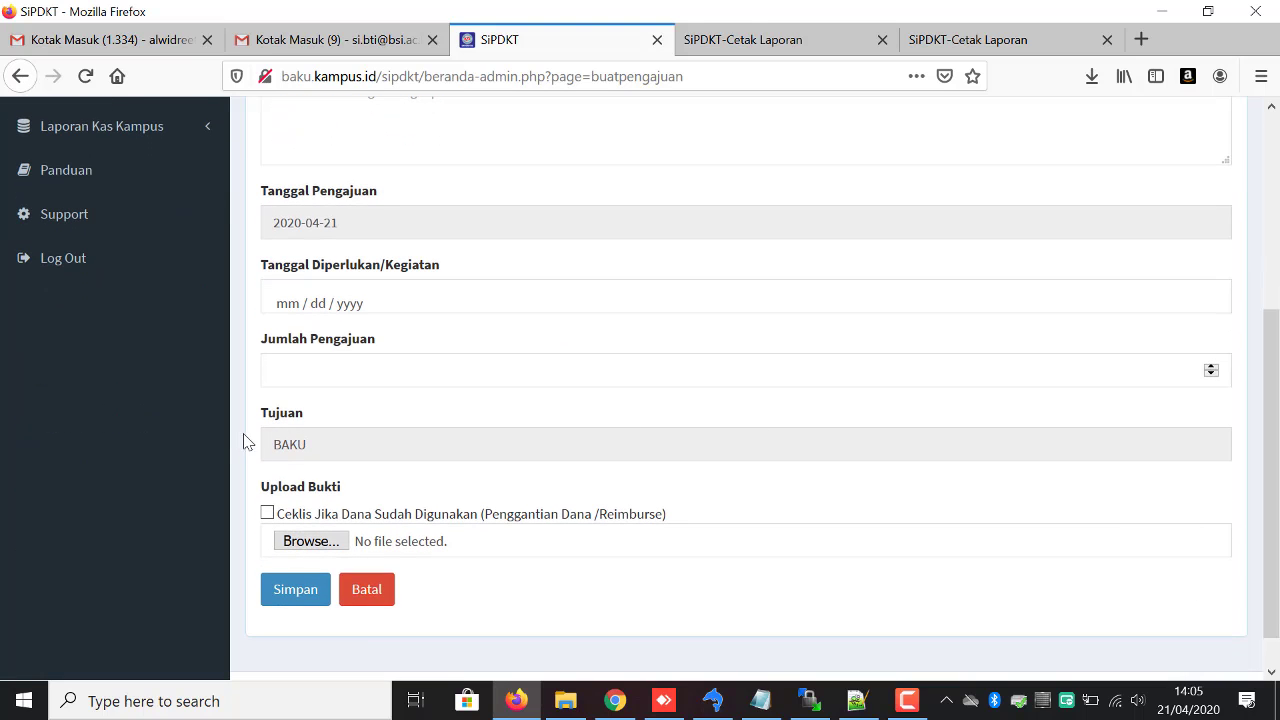
{"action": "double_click", "coordinate": [303, 448]}
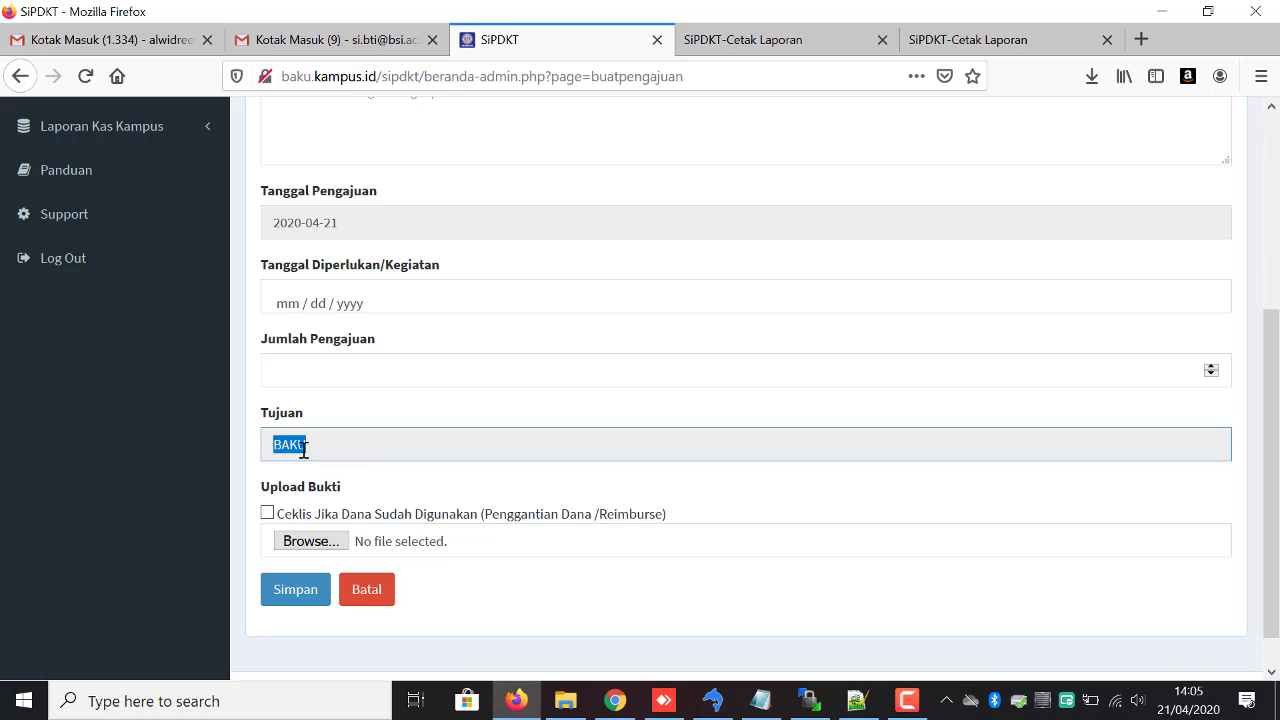
{"action": "left_click", "coordinate": [369, 446]}
{"action": "scroll", "coordinate": [1275, 375], "scroll_direction": "up", "scroll_amount": 3}
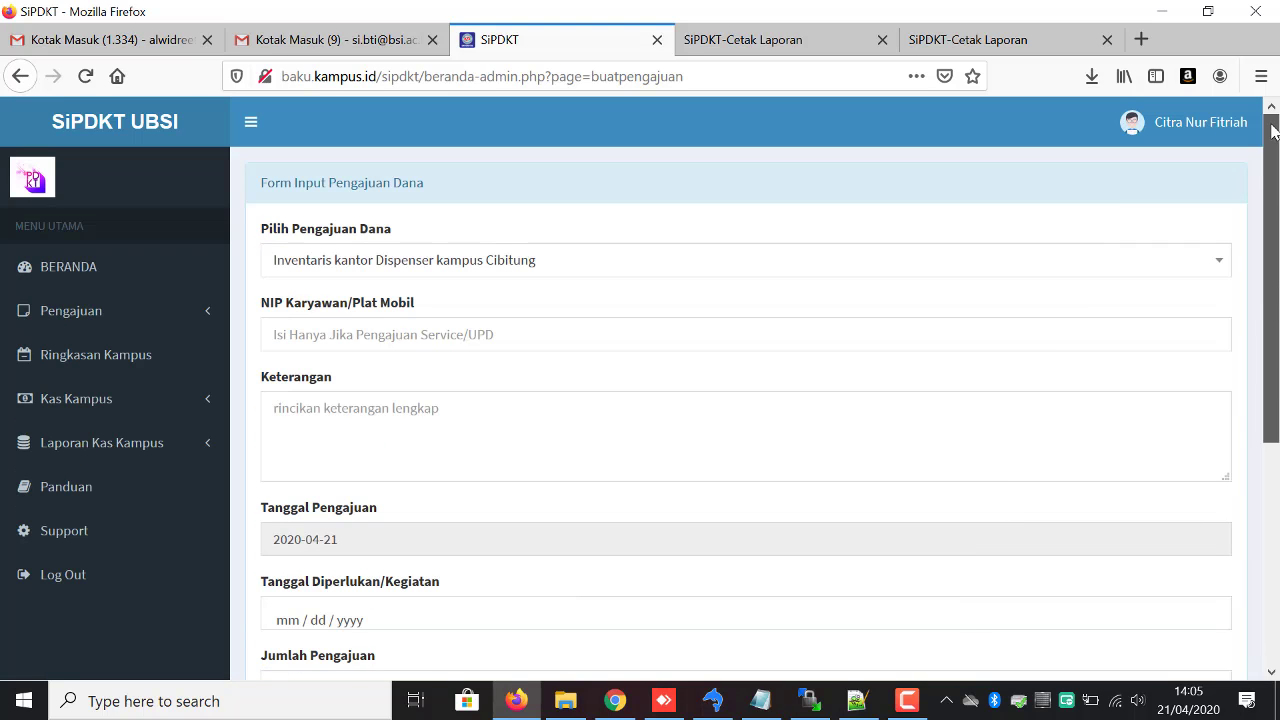
Set the request type to "Snack kampus Cibitung", filtering the options by "snac", and check the form's Tujuan field
{"action": "left_click", "coordinate": [672, 268]}
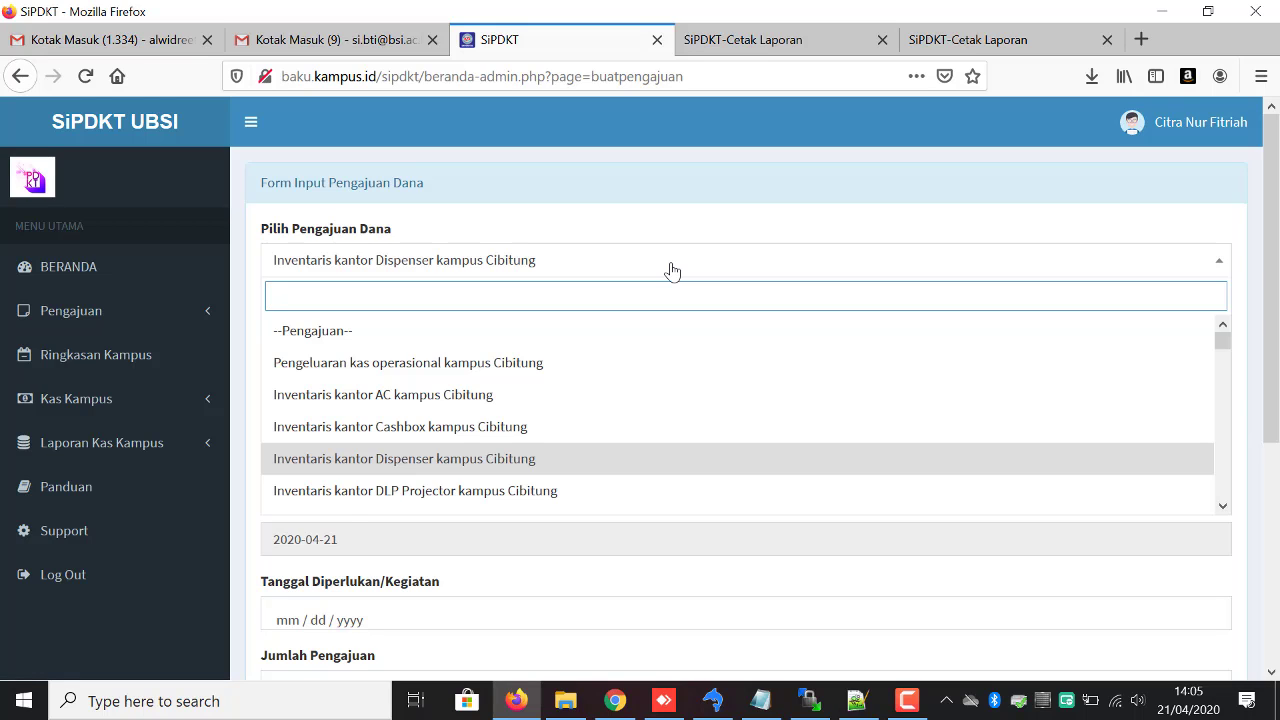
{"action": "type", "text": "snac"}
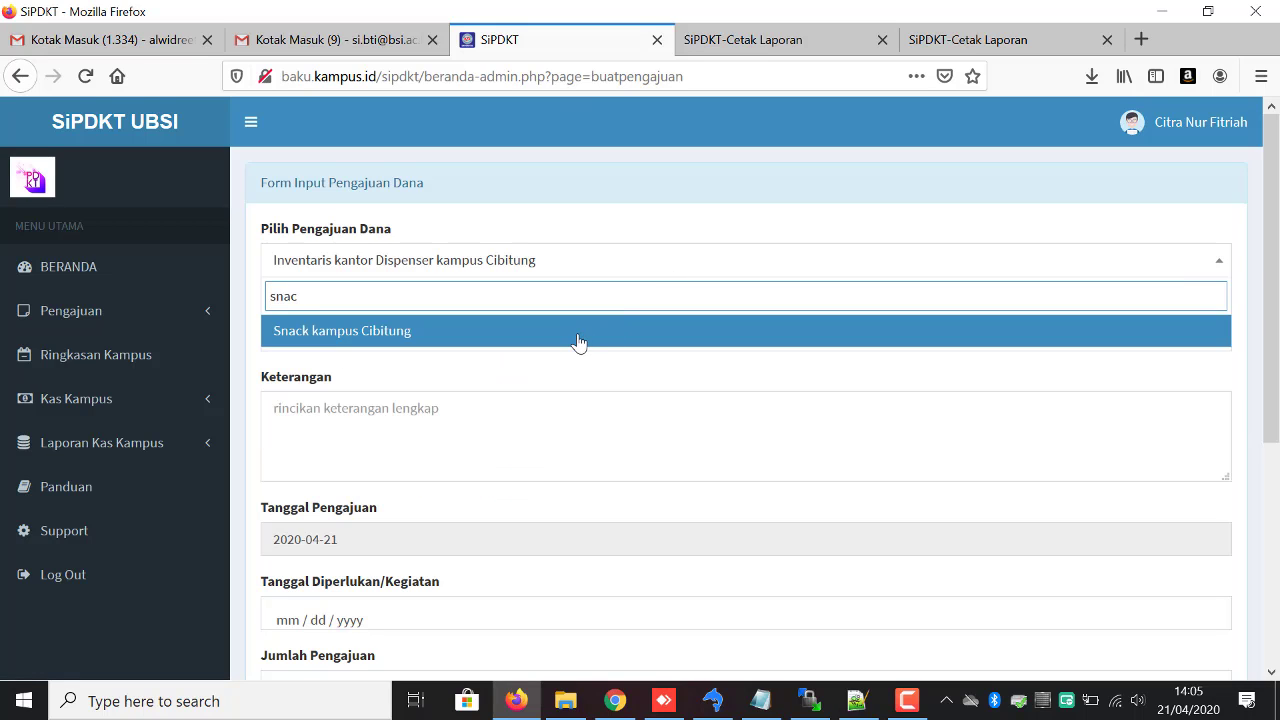
{"action": "left_click", "coordinate": [577, 343]}
{"action": "left_click", "coordinate": [540, 274]}
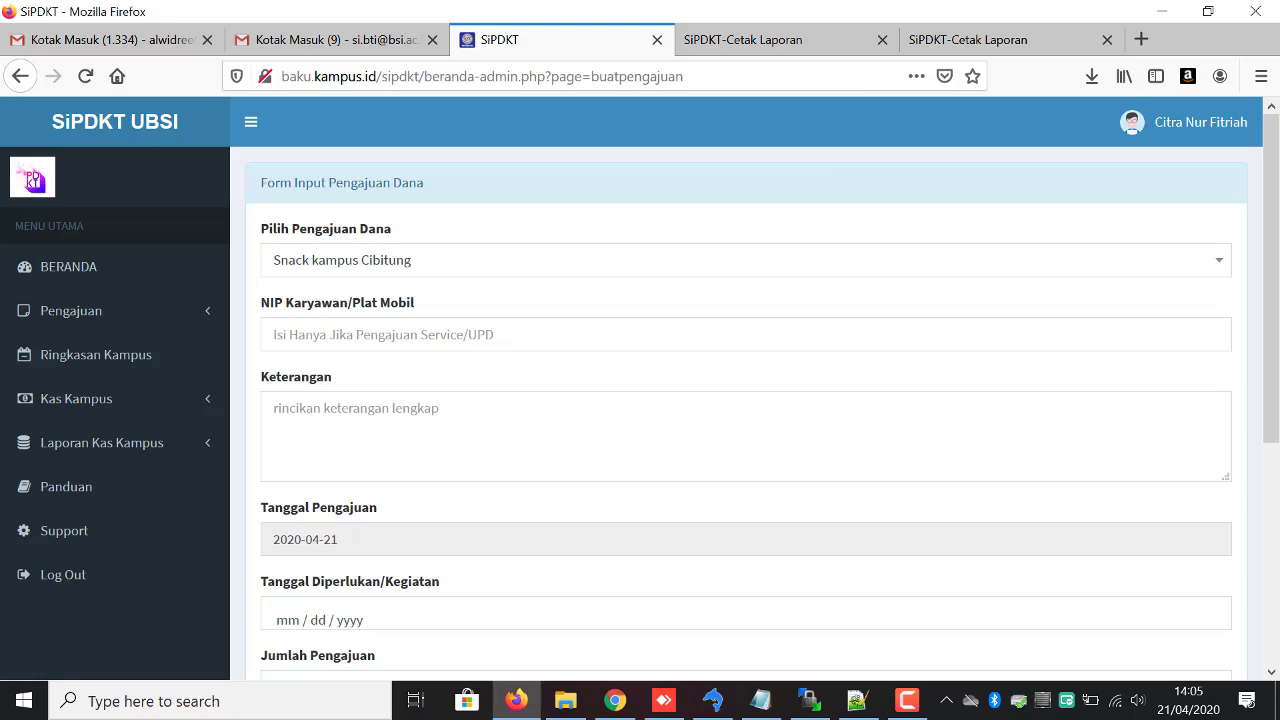
{"action": "scroll", "coordinate": [1275, 200], "scroll_direction": "down", "scroll_amount": 5}
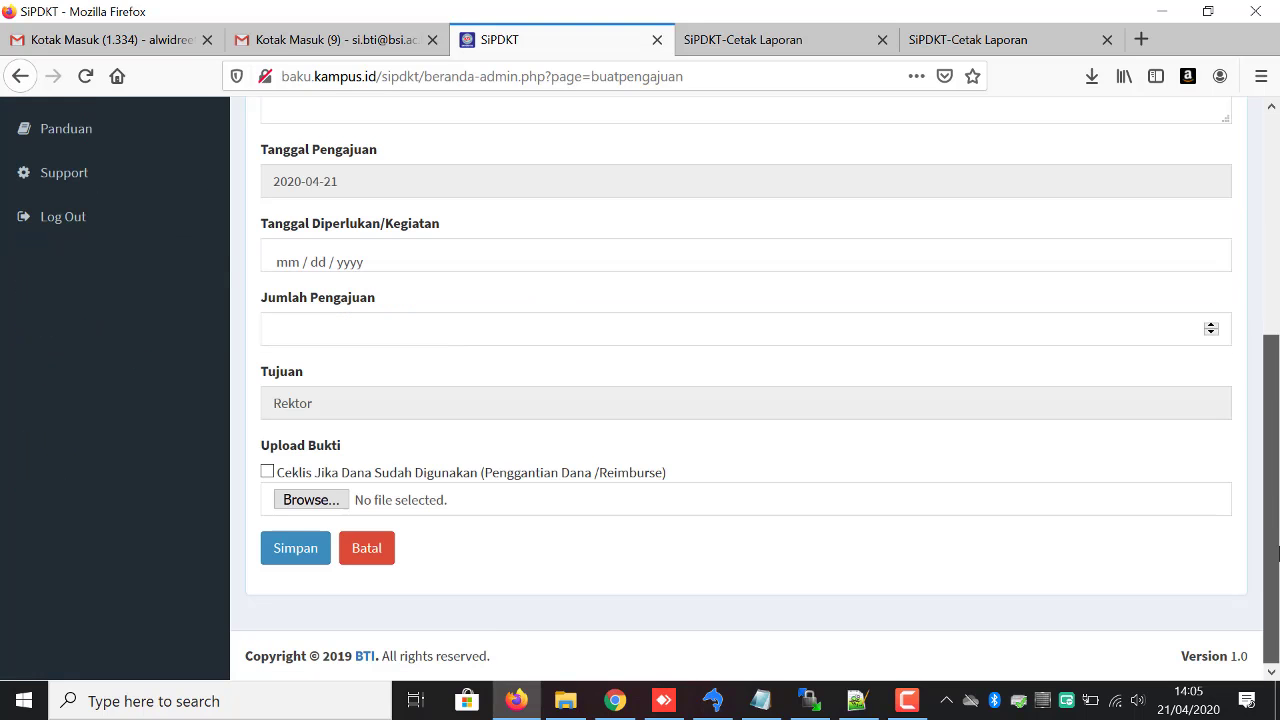
{"action": "double_click", "coordinate": [287, 402]}
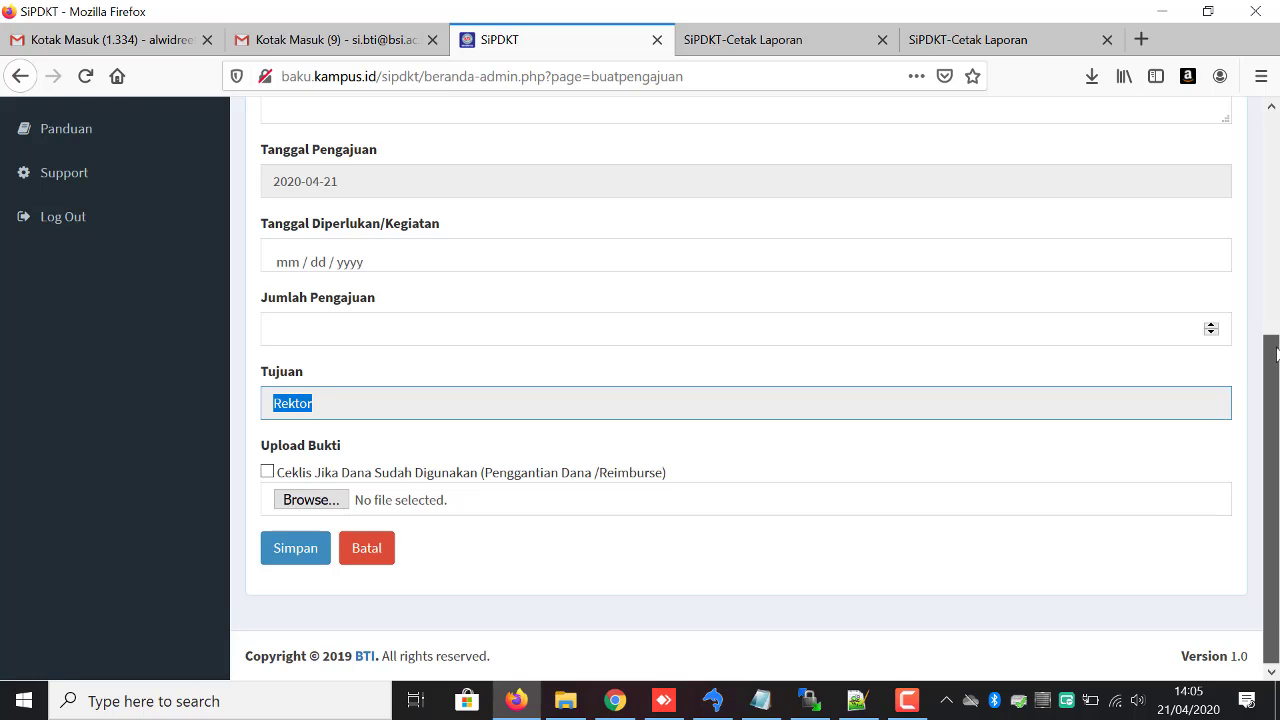
{"action": "left_click_drag", "start_coordinate": [1276, 347], "coordinate": [1274, 104]}
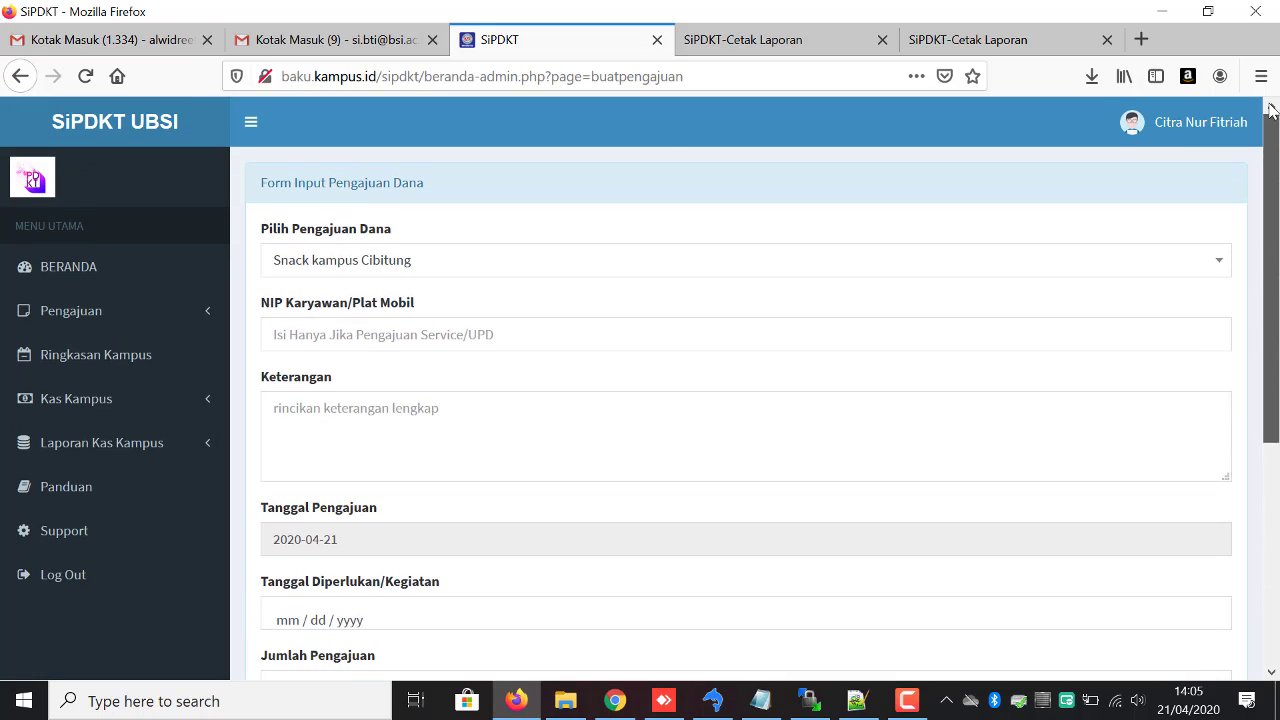
Set the request type to "Inventaris kantor Cashbox kampus Cibitung", filtering the options by "inven"
{"action": "left_click", "coordinate": [447, 273]}
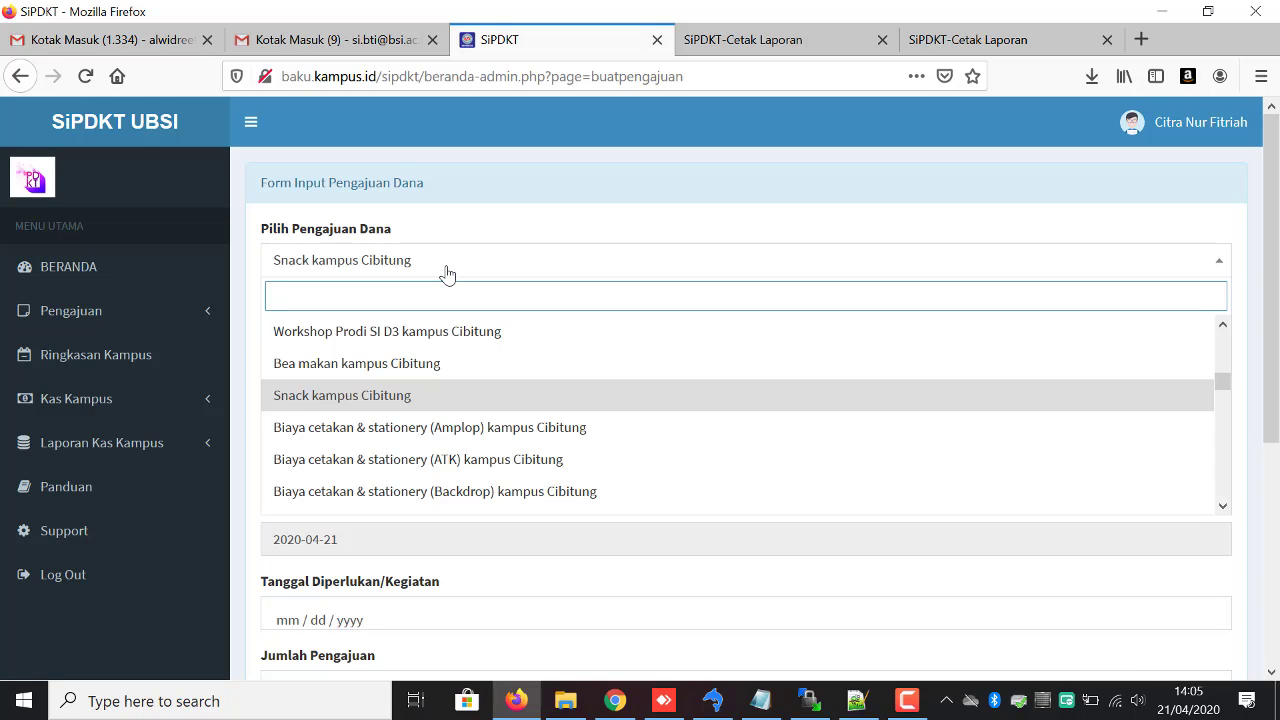
{"action": "type", "text": "inven"}
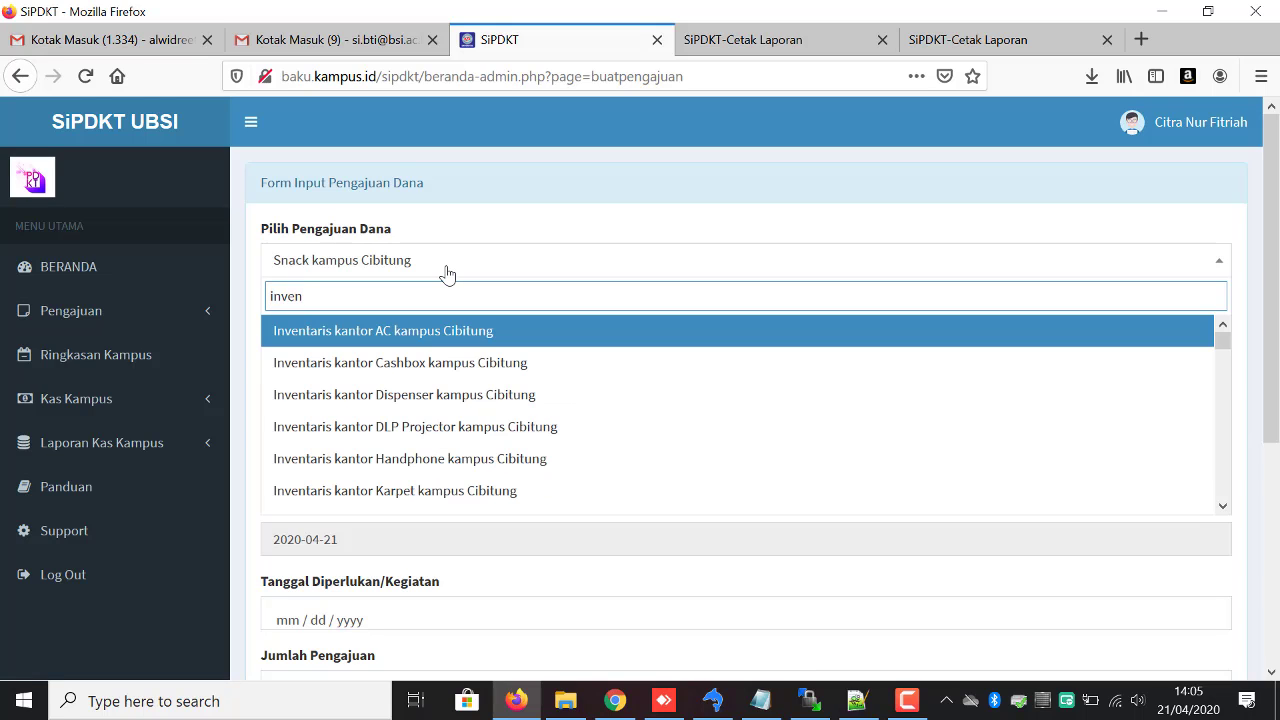
{"action": "left_click", "coordinate": [423, 362]}
{"action": "left_click", "coordinate": [551, 257]}
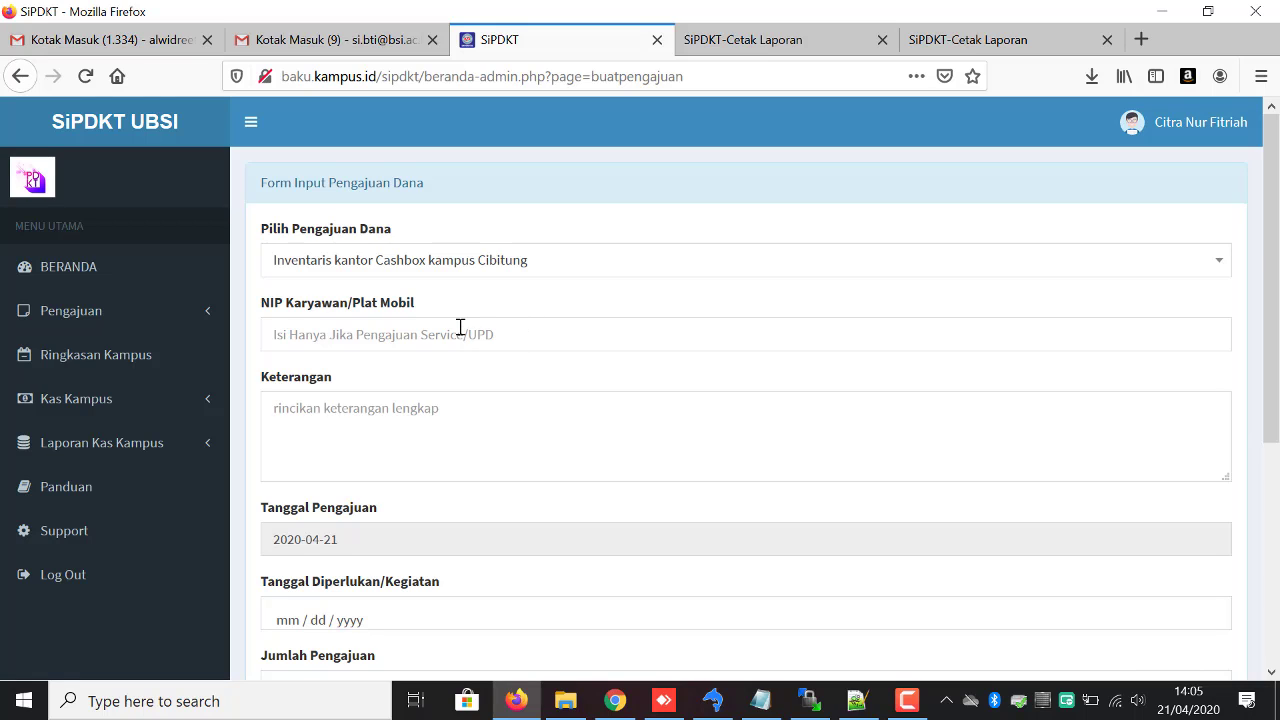
Leave NIP Karyawan/Plat Mobil empty and enter "Invertaris Cashbox sebanyak 2 Pcs x 25,000" as the Keterangan
{"action": "left_click", "coordinate": [327, 329]}
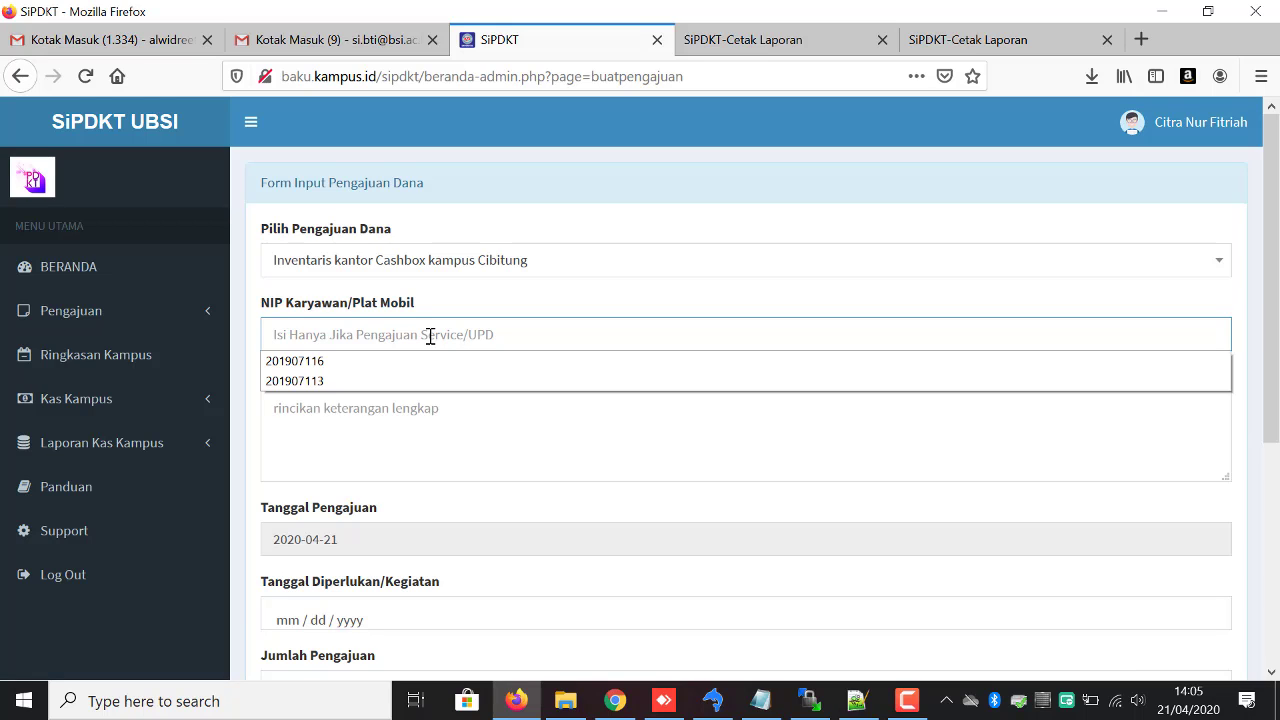
{"action": "left_click", "coordinate": [347, 441]}
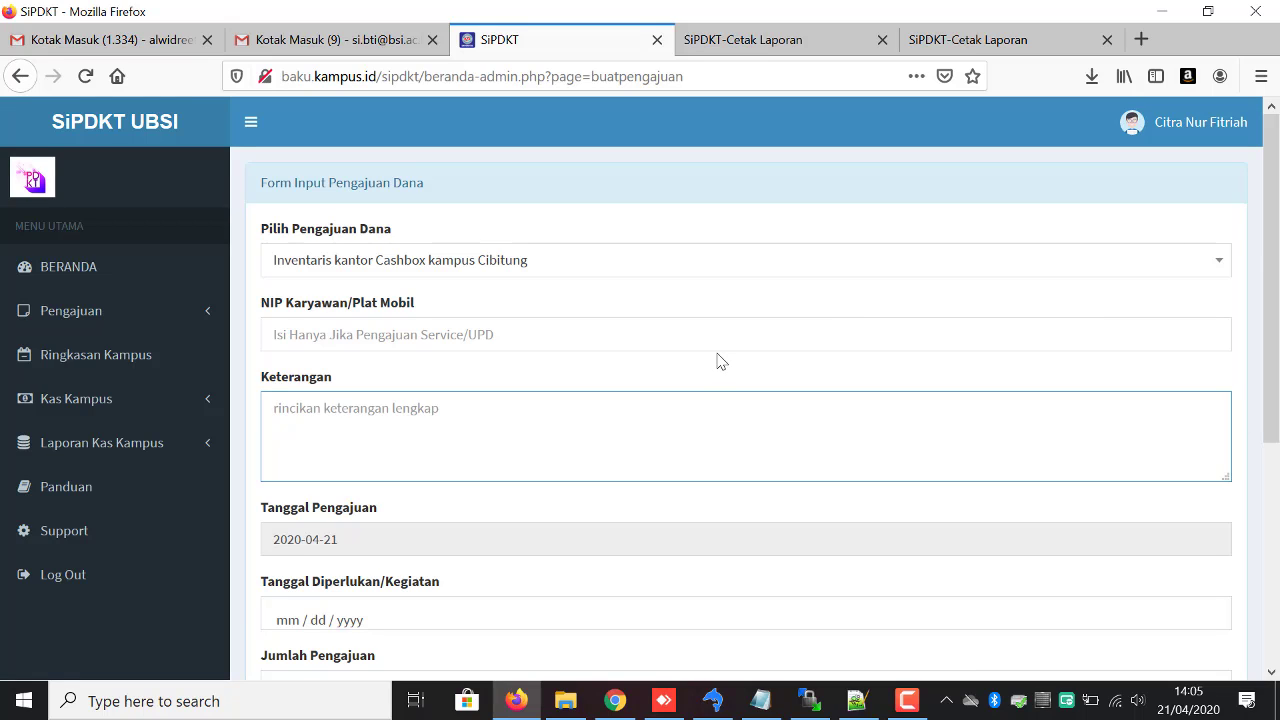
{"action": "type", "text": "Invertaris"}
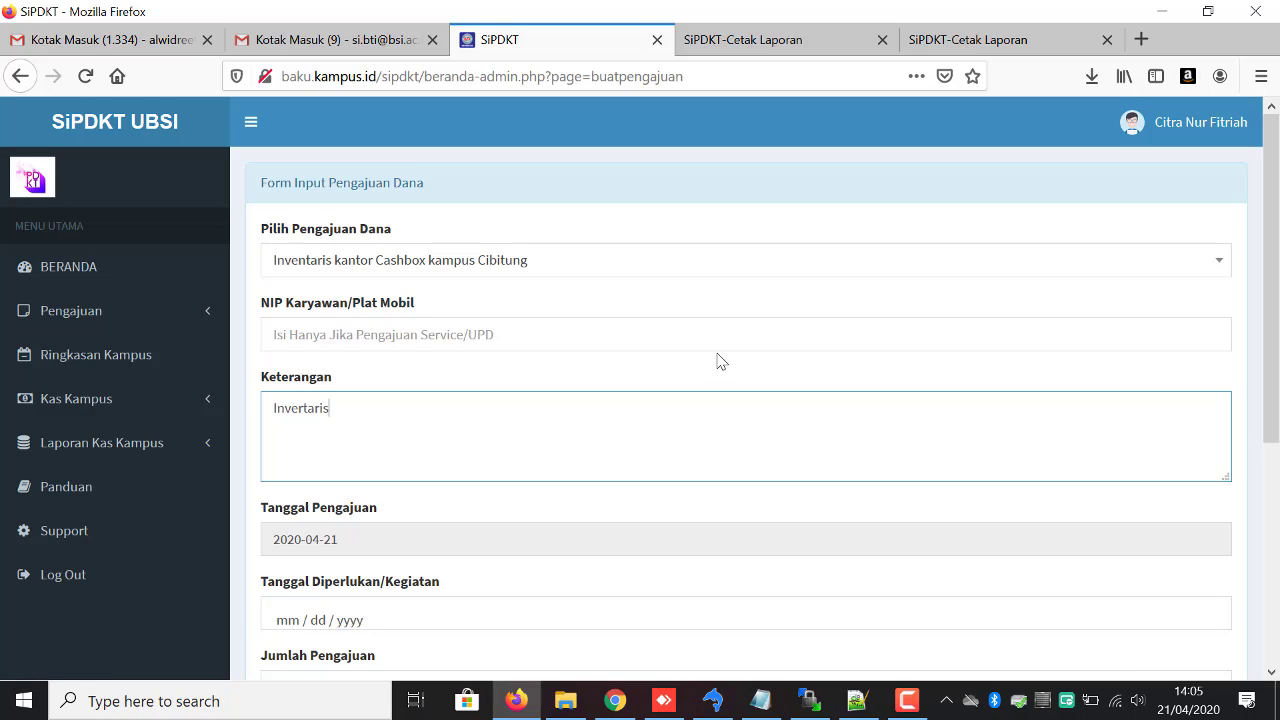
{"action": "type", "text": " Cashbox sebanyak 2 Pcs x 25,000"}
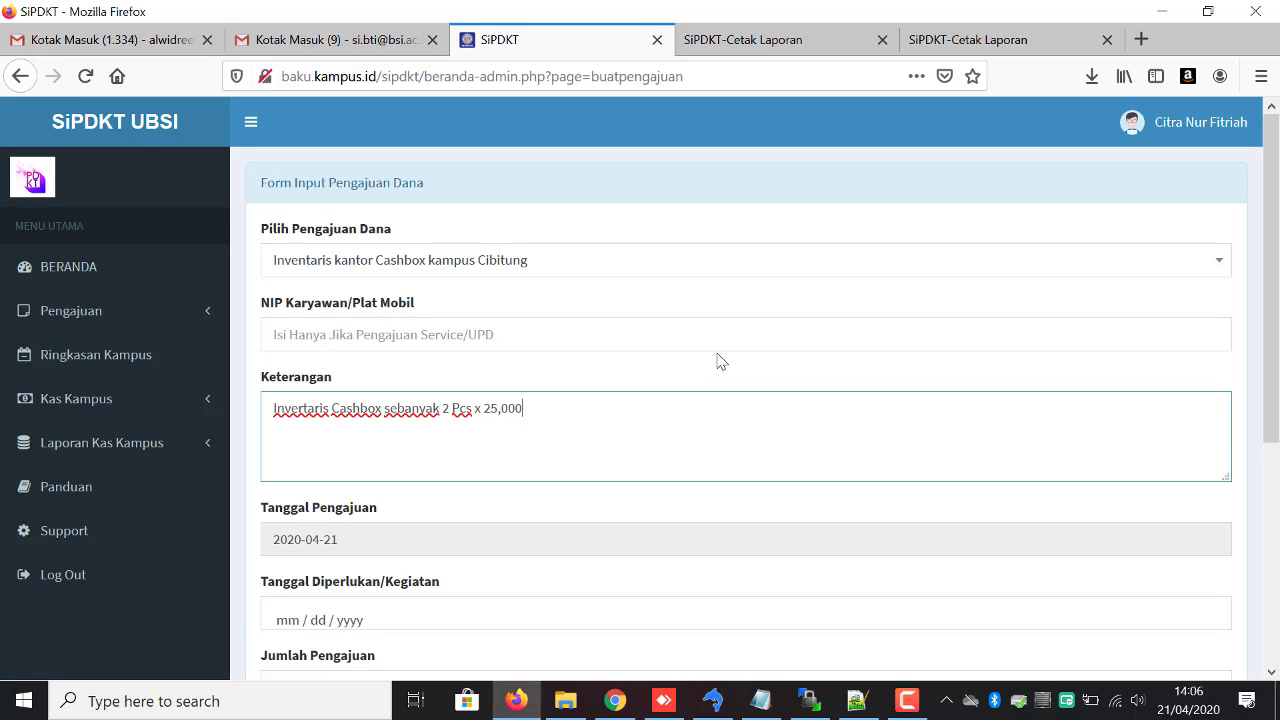
Set the Tanggal Diperlukan/Kegiatan to 04/22/2020
{"action": "left_click_drag", "start_coordinate": [1272, 258], "coordinate": [1278, 294]}
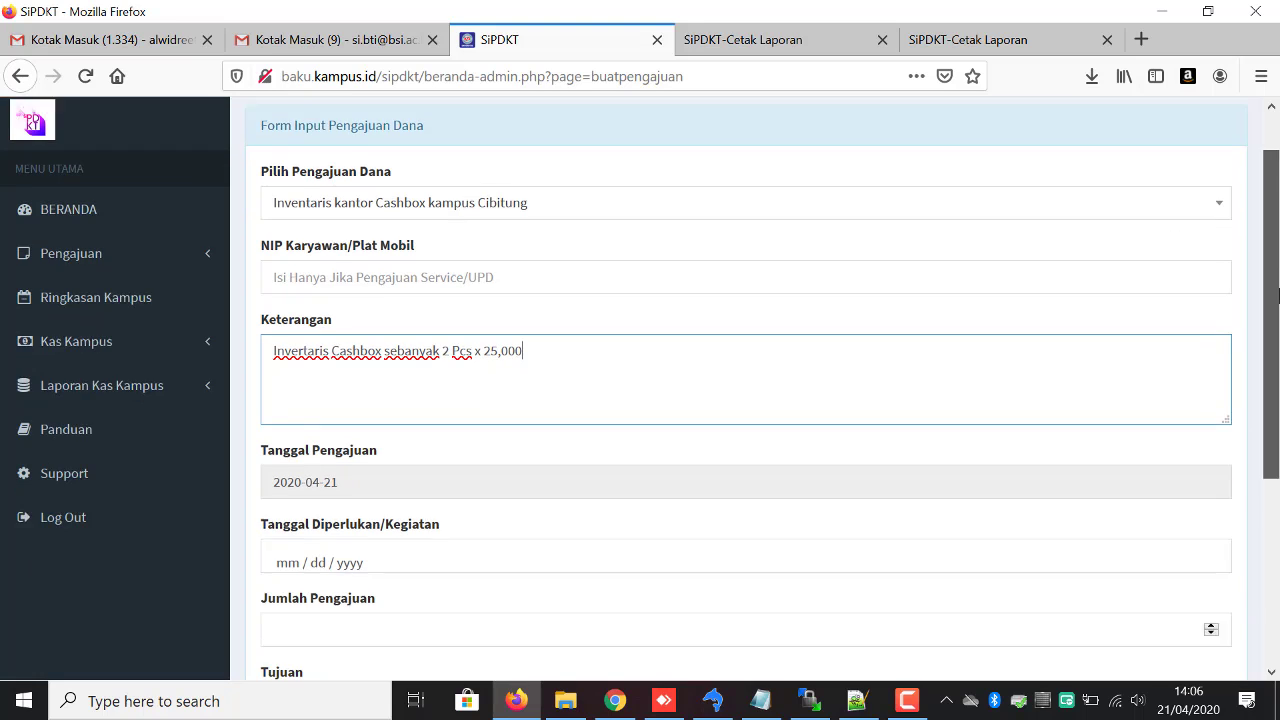
{"action": "scroll", "coordinate": [1278, 294], "scroll_direction": "down", "scroll_amount": 1}
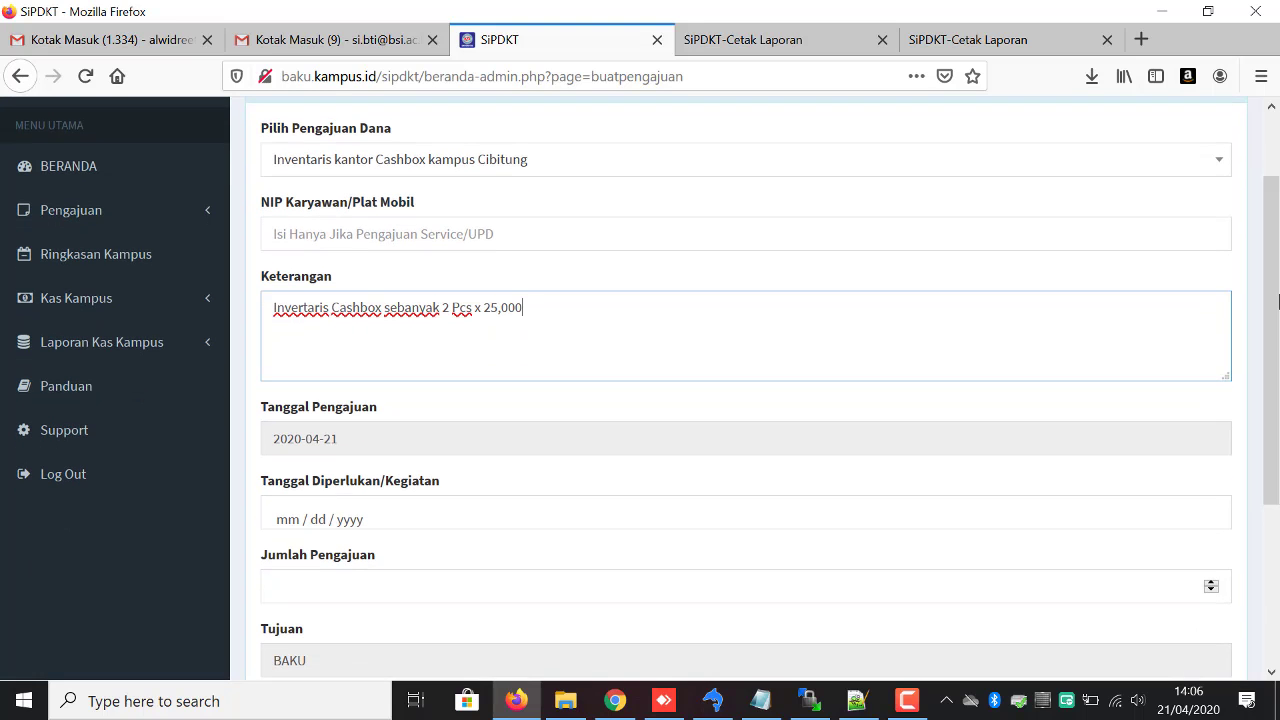
{"action": "left_click", "coordinate": [761, 511]}
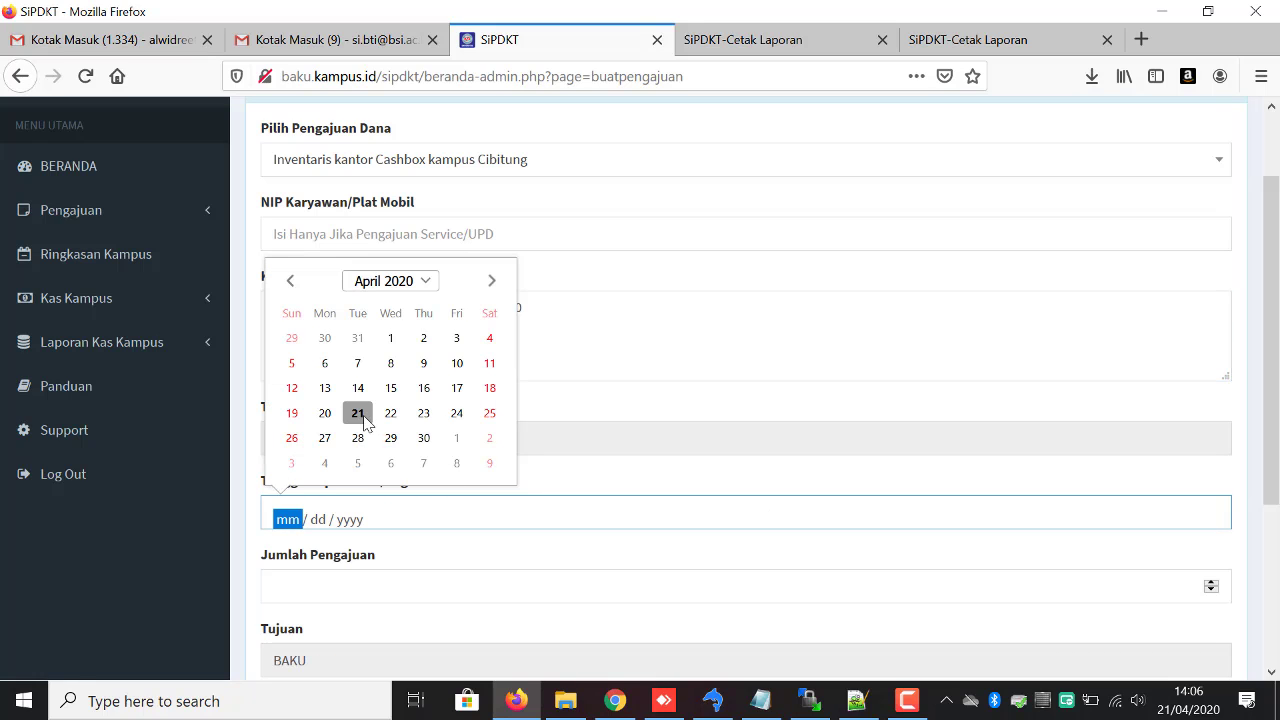
{"action": "left_click", "coordinate": [391, 413]}
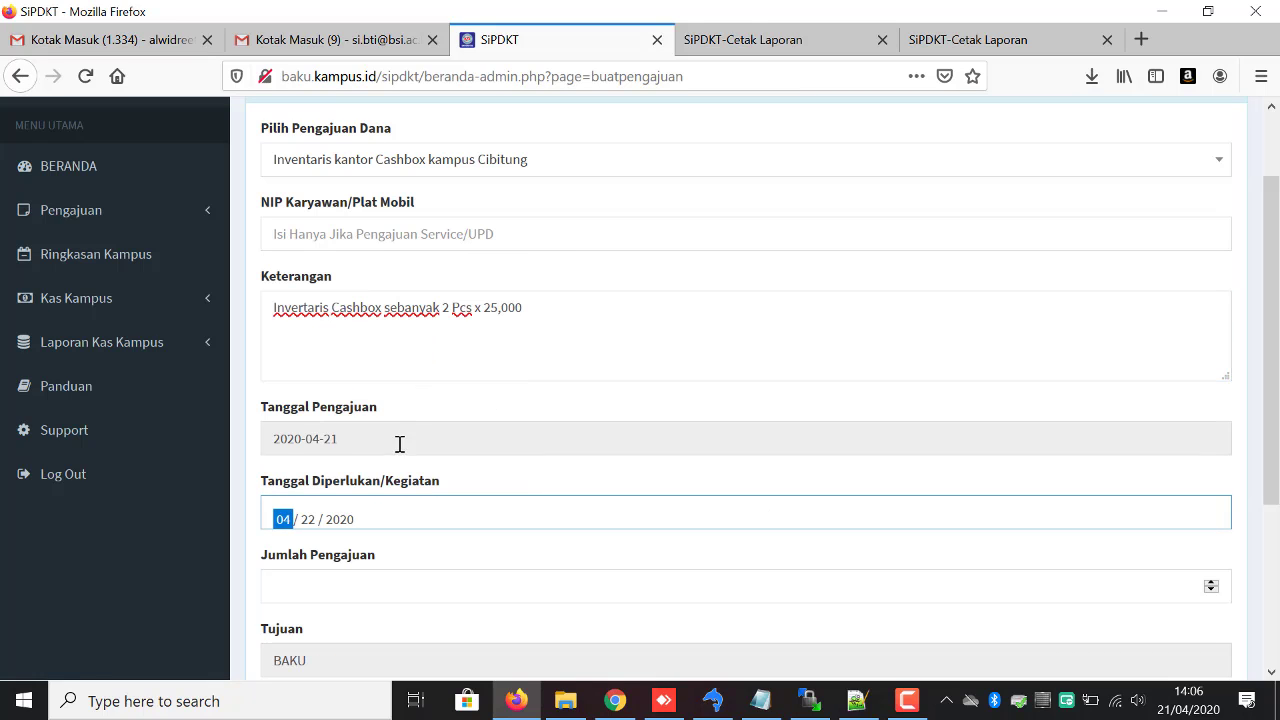
{"action": "left_click", "coordinate": [371, 428]}
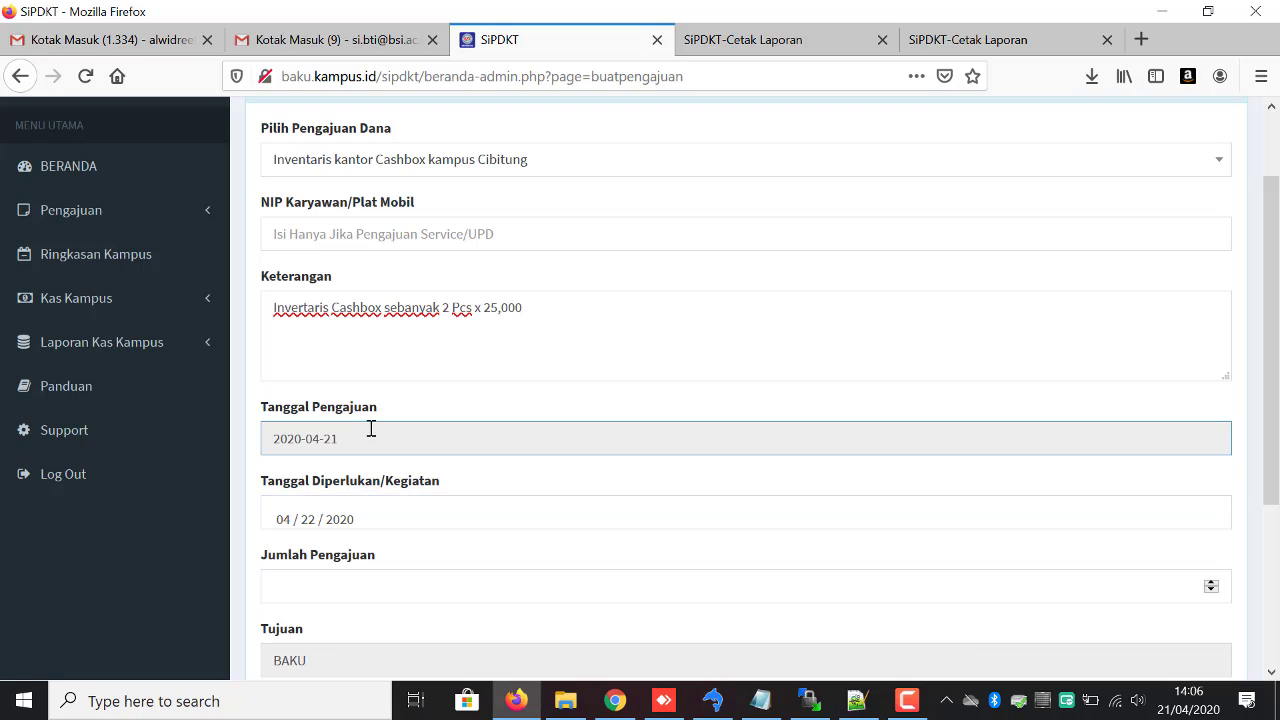
Check the quantity and unit price in the Keterangan and enter 50000 as the Jumlah Pengajuan
{"action": "left_click", "coordinate": [328, 603]}
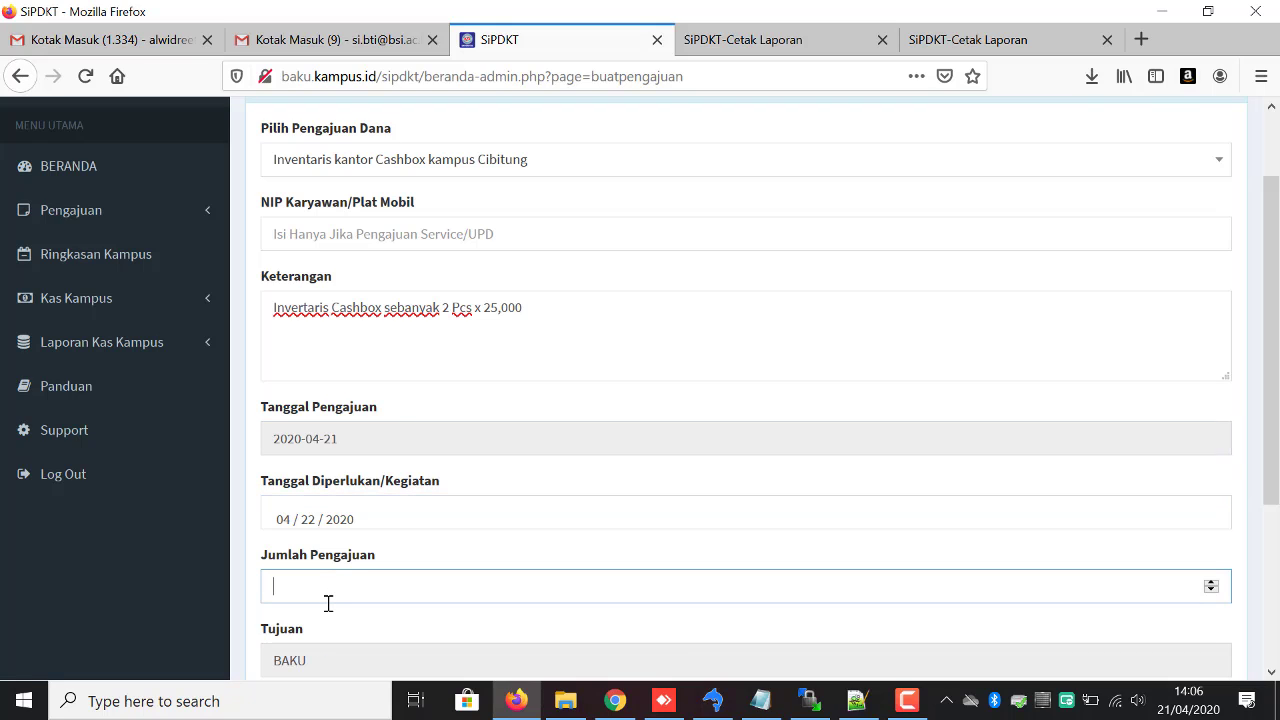
{"action": "double_click", "coordinate": [448, 308]}
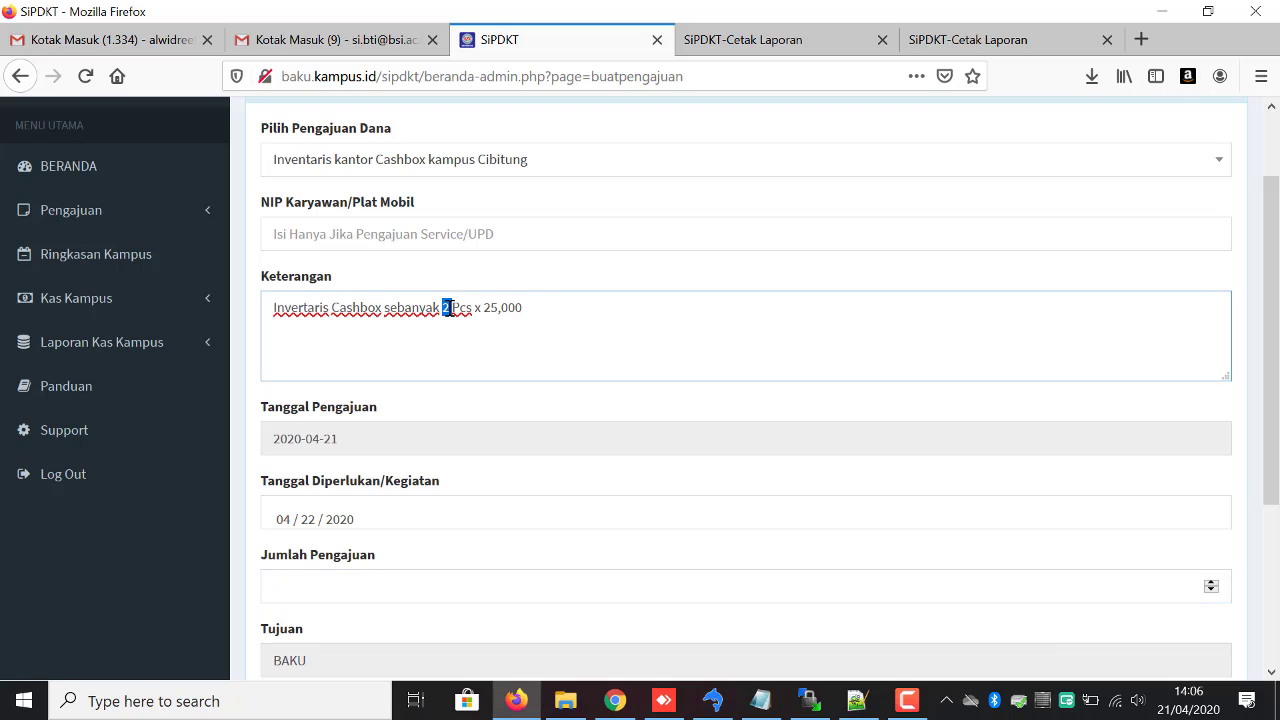
{"action": "double_click", "coordinate": [505, 307]}
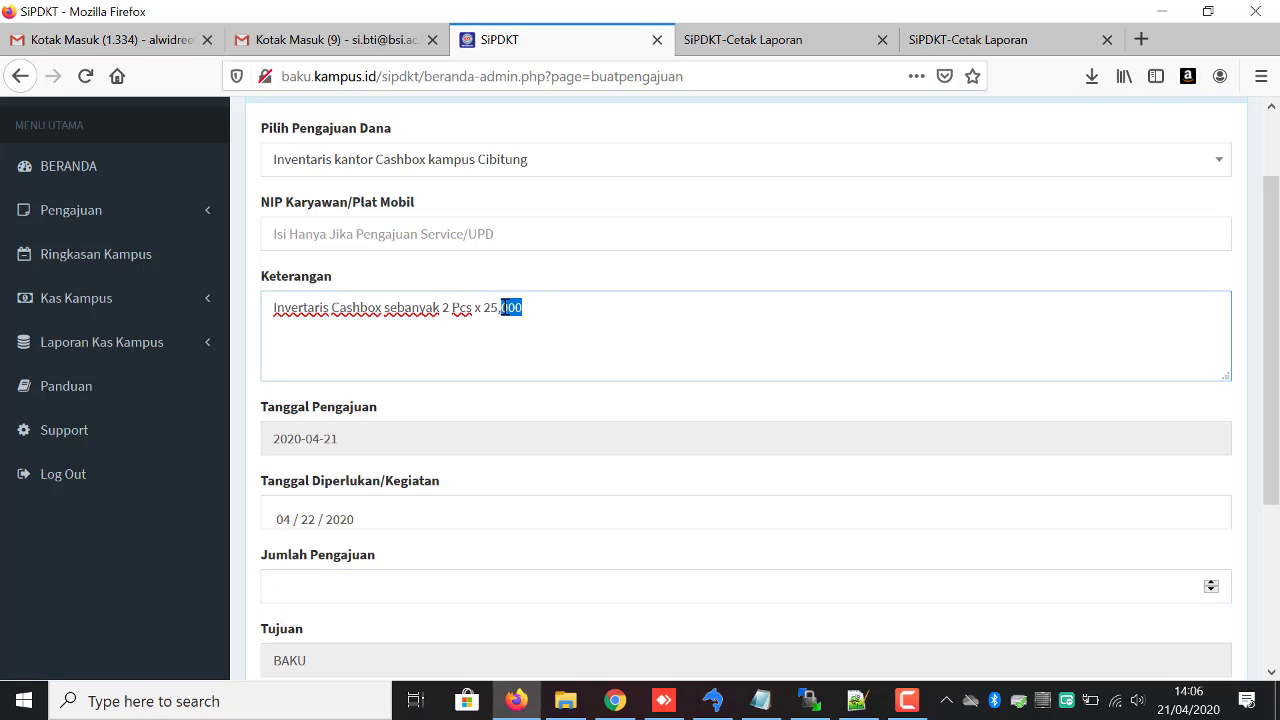
{"action": "left_click", "coordinate": [305, 584]}
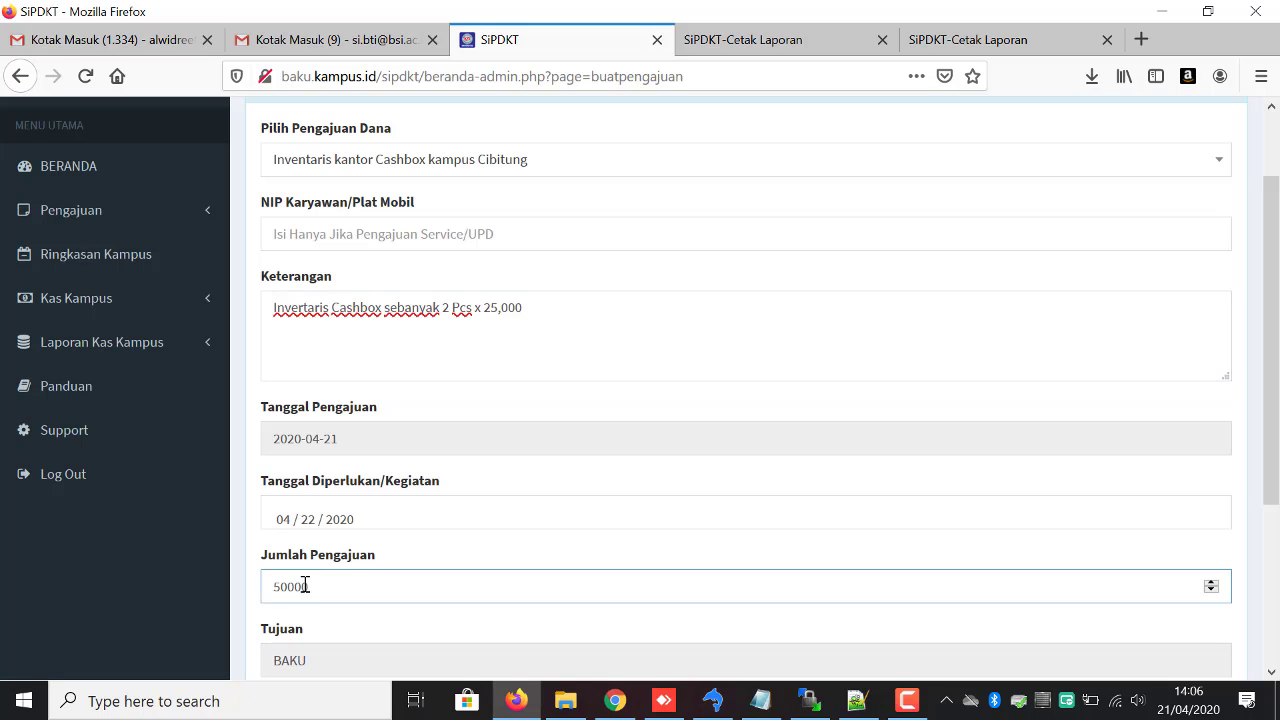
Save the cashbox fund request without uploading proof or marking it as a reimbursement
{"action": "left_click_drag", "start_coordinate": [1277, 249], "coordinate": [1277, 405]}
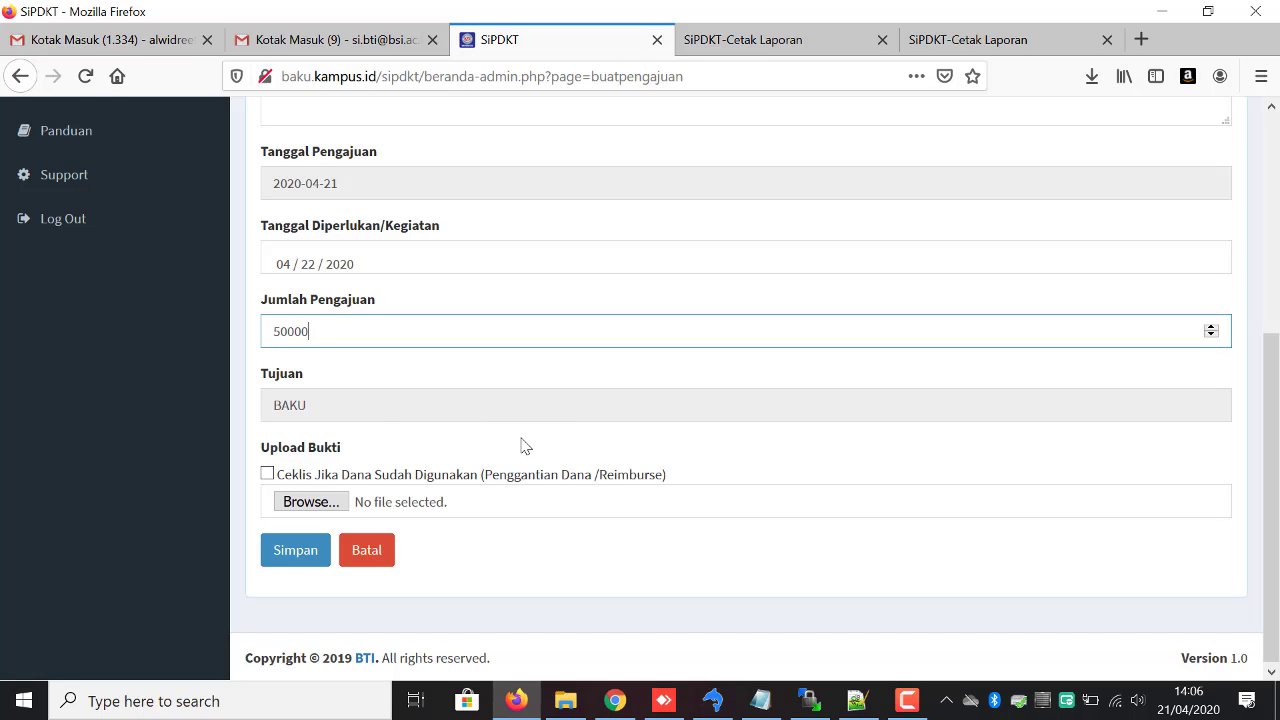
{"action": "left_click", "coordinate": [294, 556]}
{"action": "left_click", "coordinate": [697, 357]}
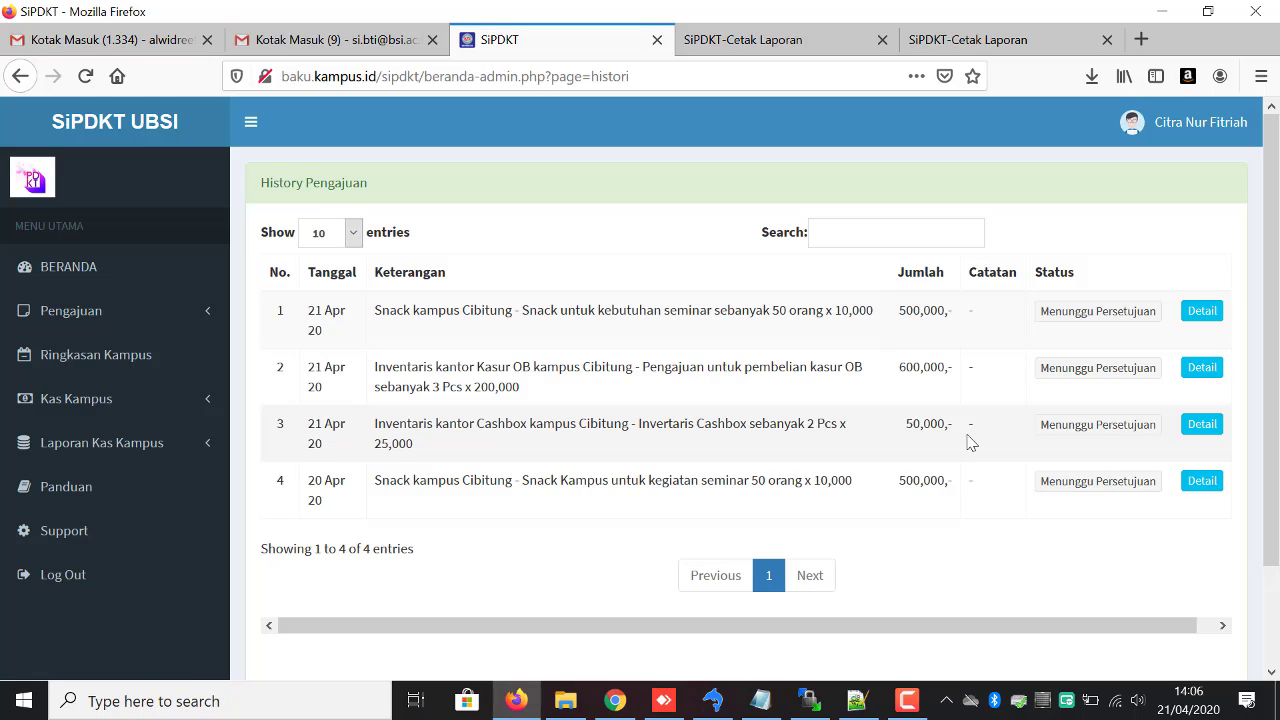
Review the cashbox request's entry in History Pengajuan, view its details, and close them
{"action": "double_click", "coordinate": [811, 424]}
{"action": "triple_click", "coordinate": [425, 449]}
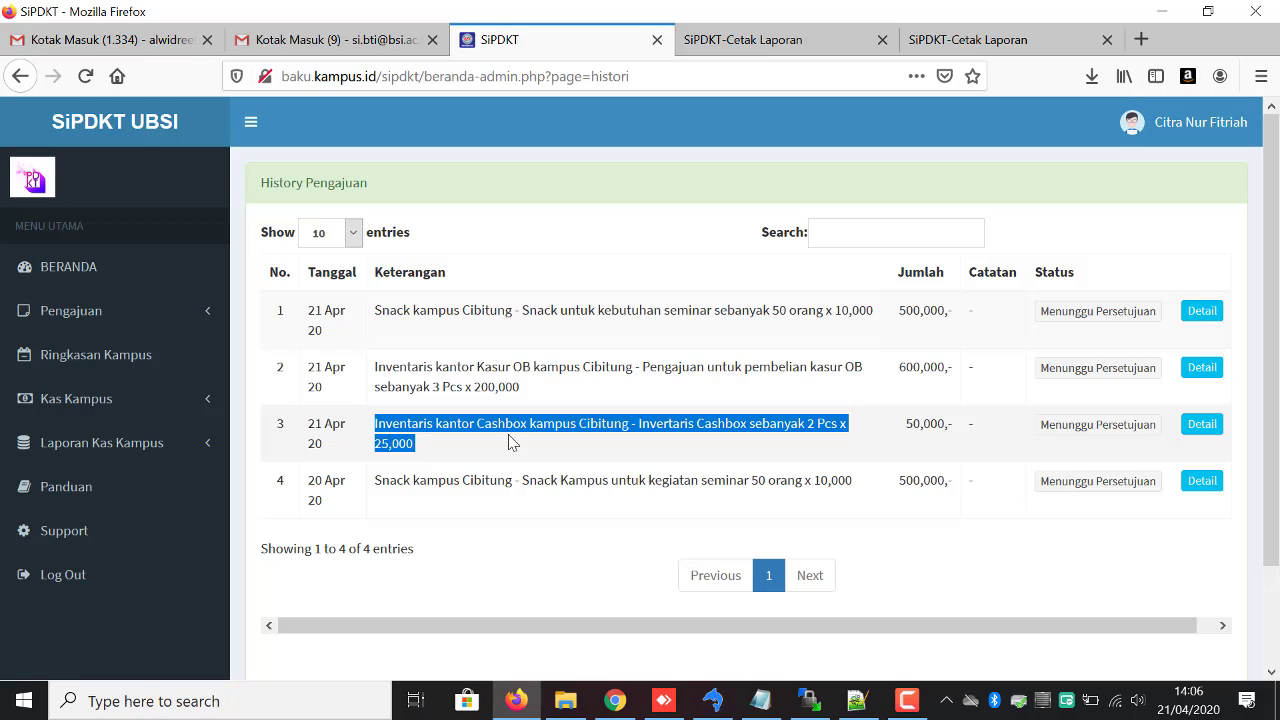
{"action": "left_click", "coordinate": [943, 416]}
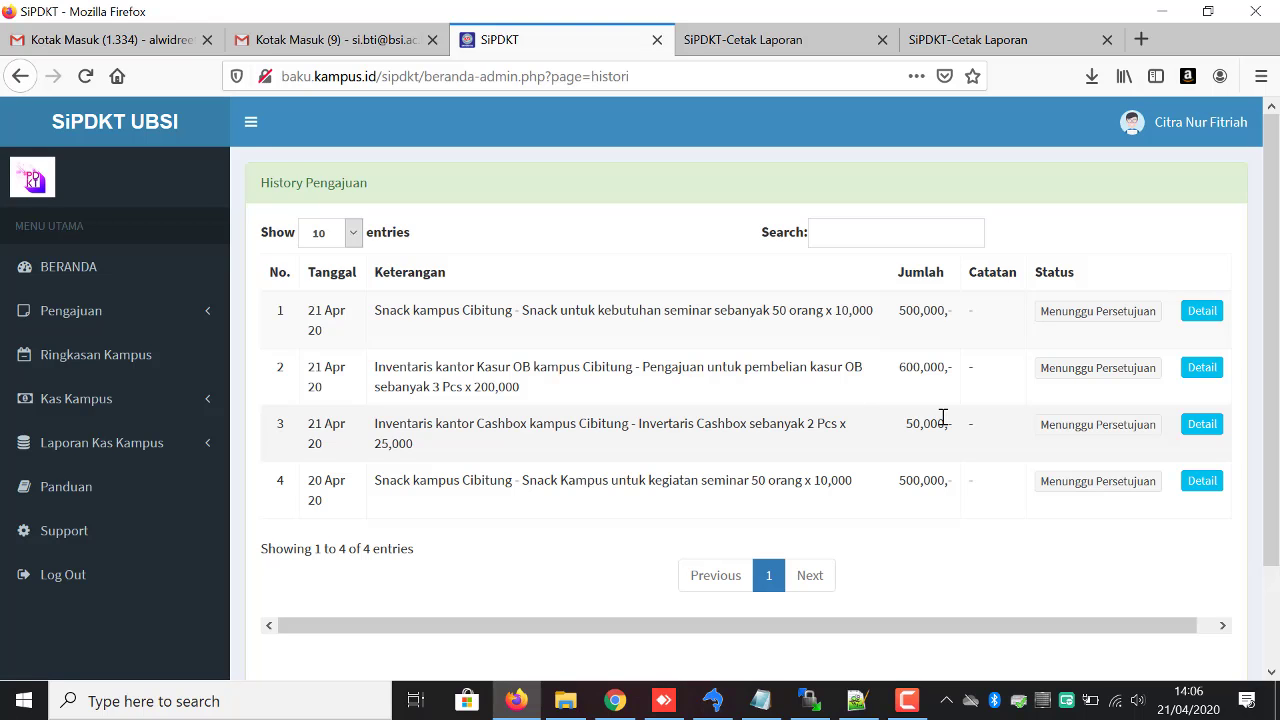
{"action": "left_click", "coordinate": [1204, 425]}
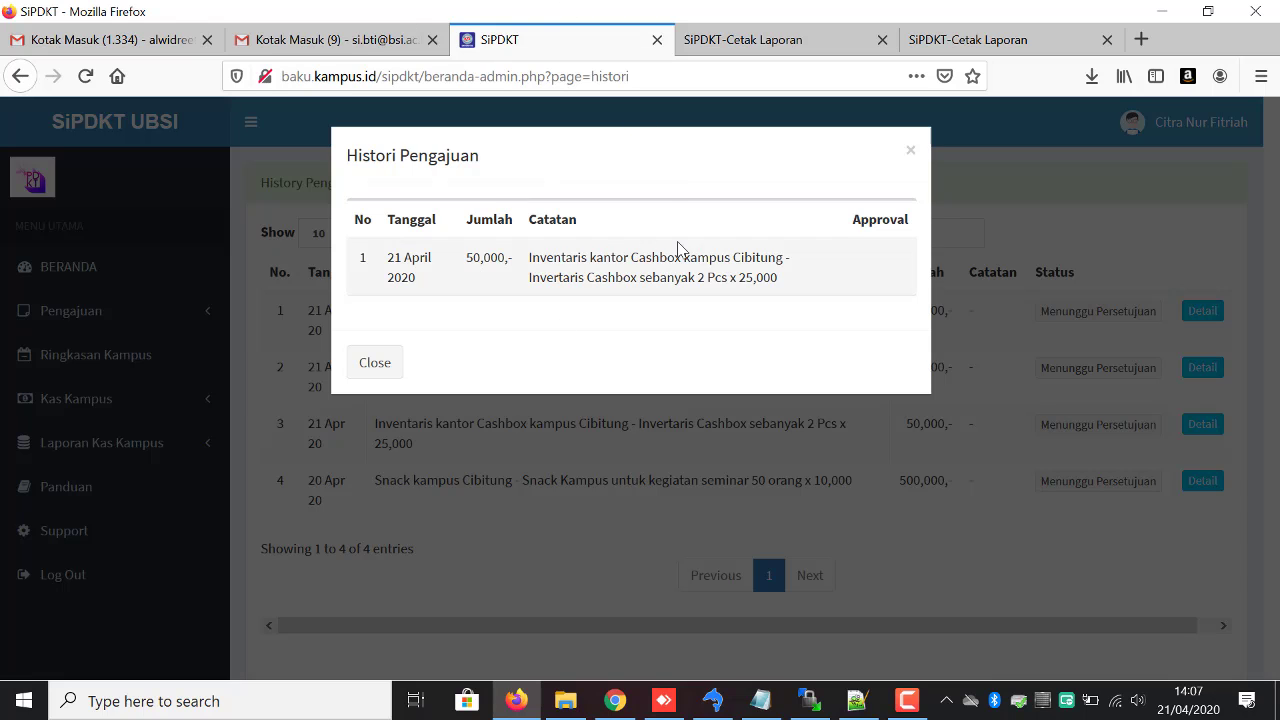
{"action": "left_click", "coordinate": [379, 369]}
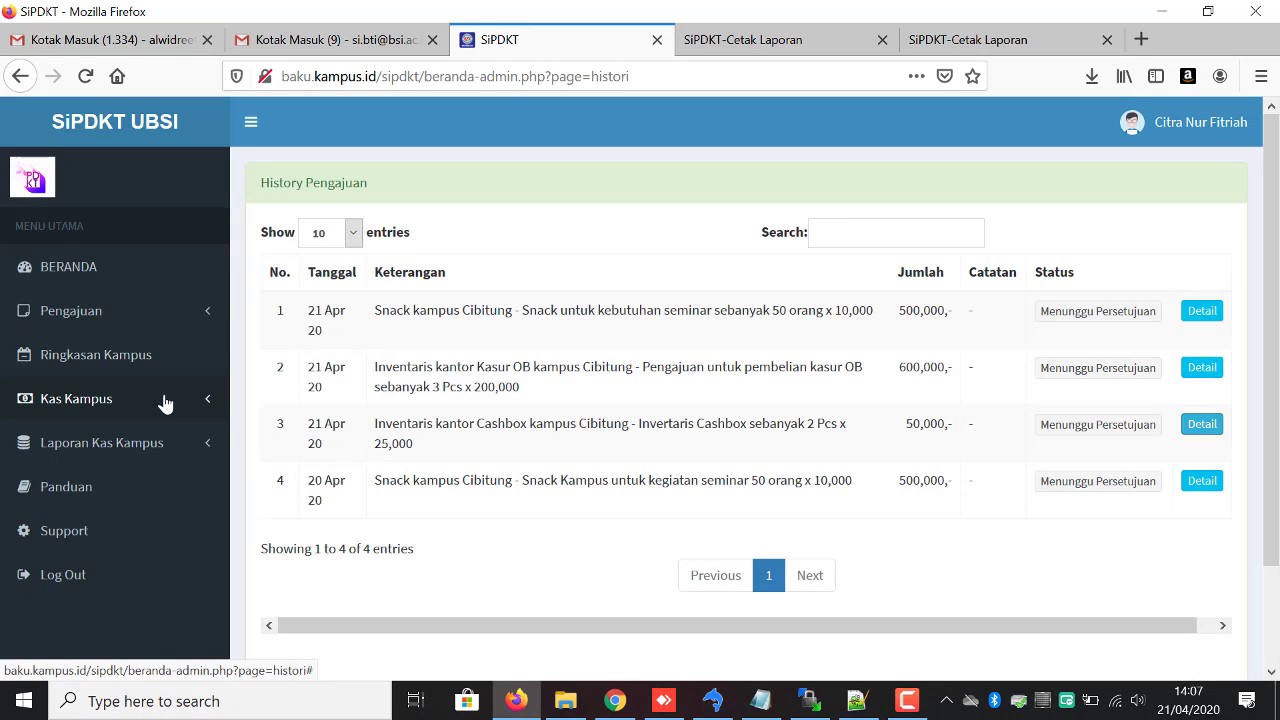
View the Ringkasan Kampus summary, visit its Pengajuan Keluar page, and return to the summary
{"action": "left_click", "coordinate": [133, 355]}
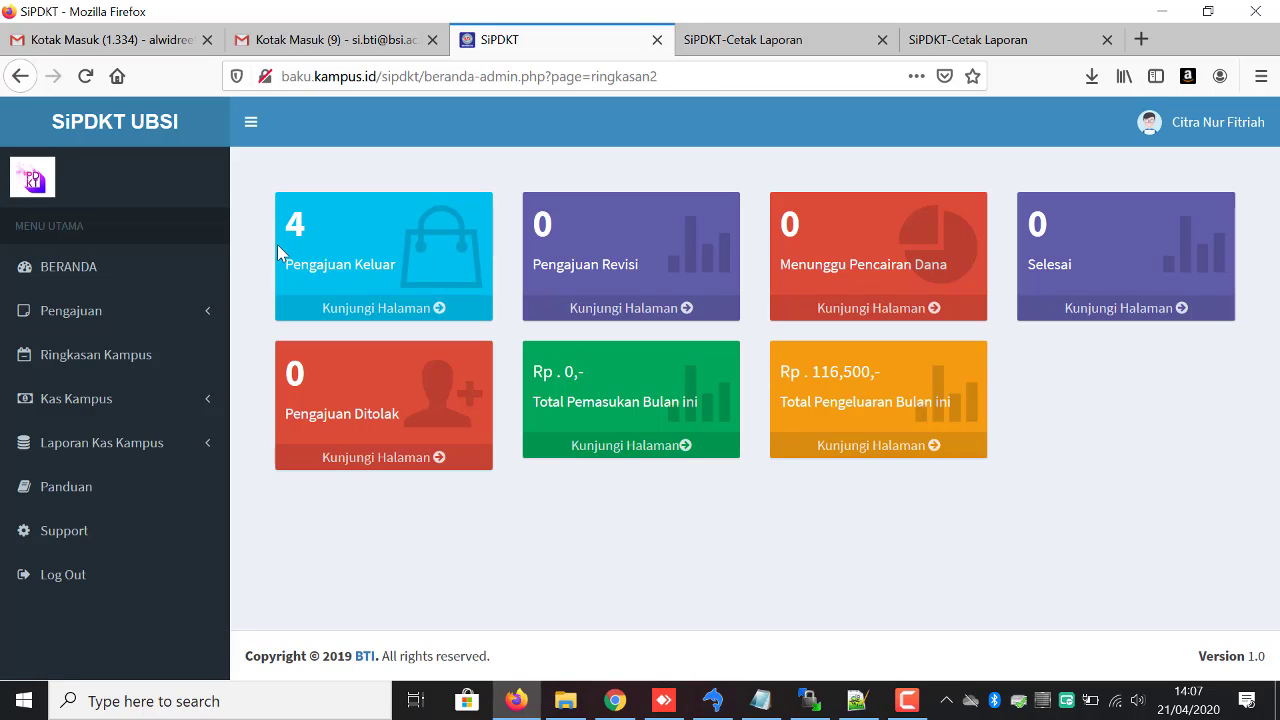
{"action": "left_click", "coordinate": [424, 314]}
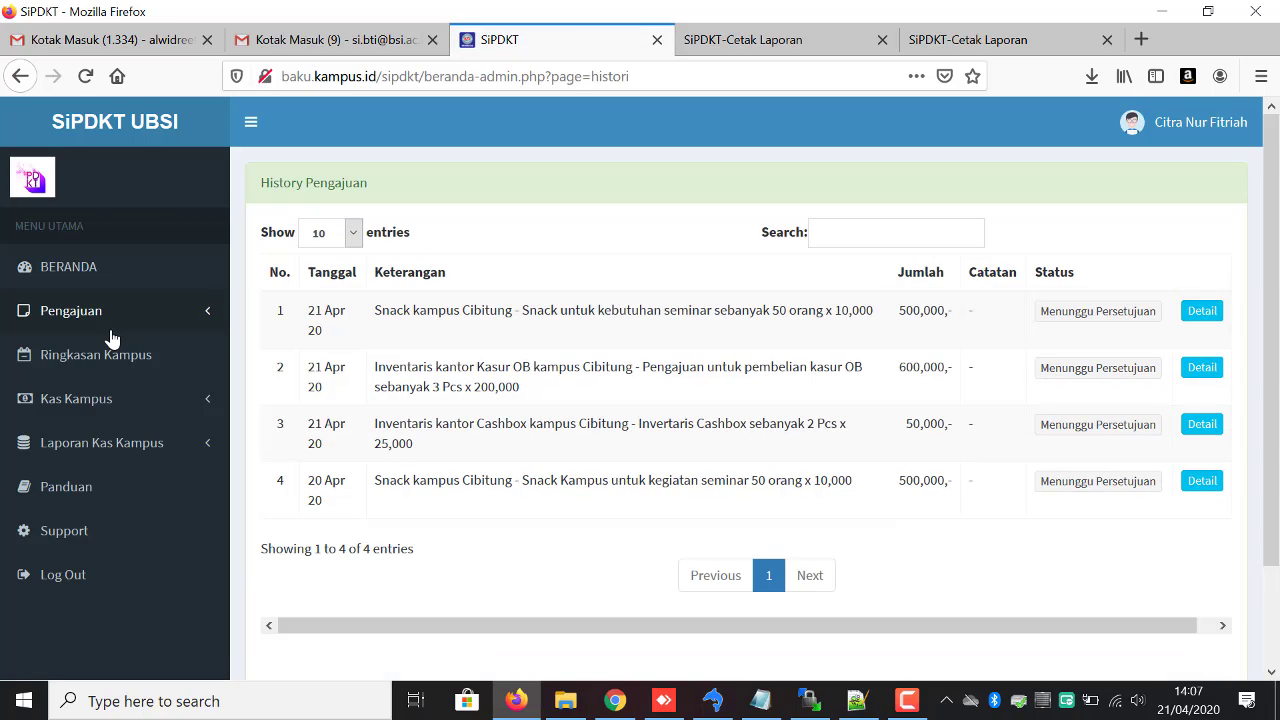
{"action": "left_click", "coordinate": [100, 358]}
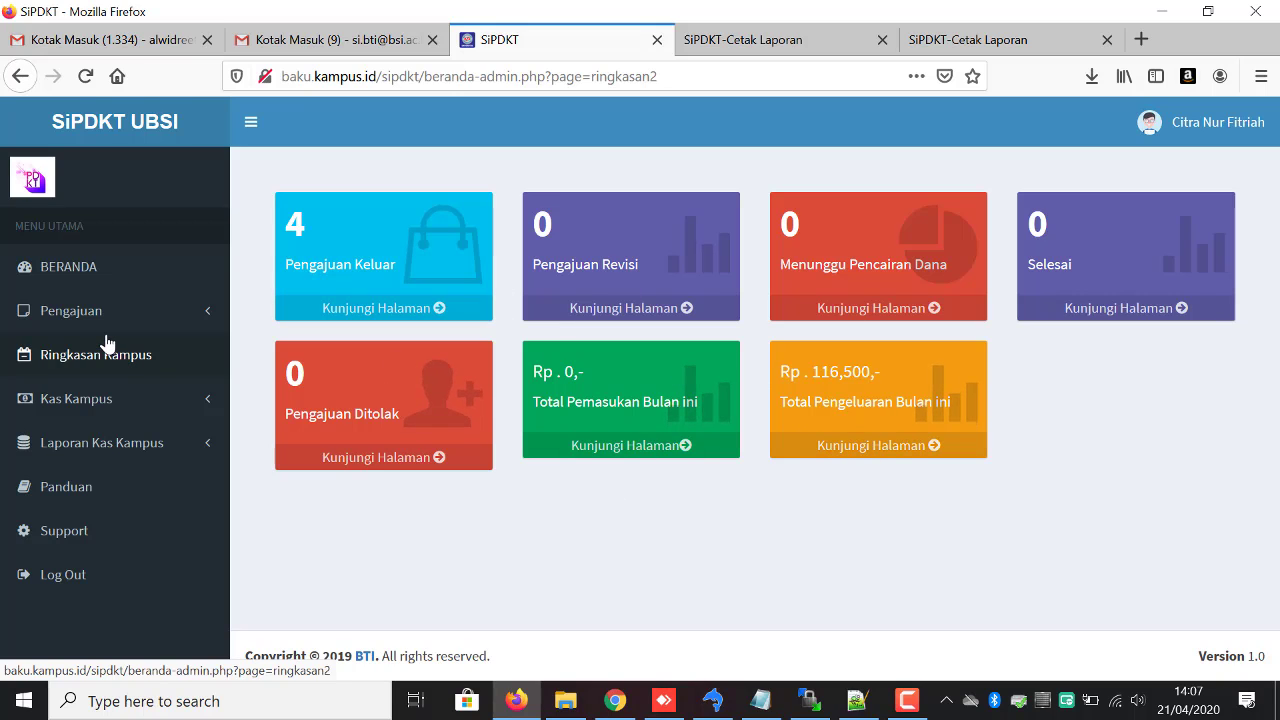
Open the campus cash Kas Masuk page and examine the Data Kas Masuk list
{"action": "left_click", "coordinate": [127, 407]}
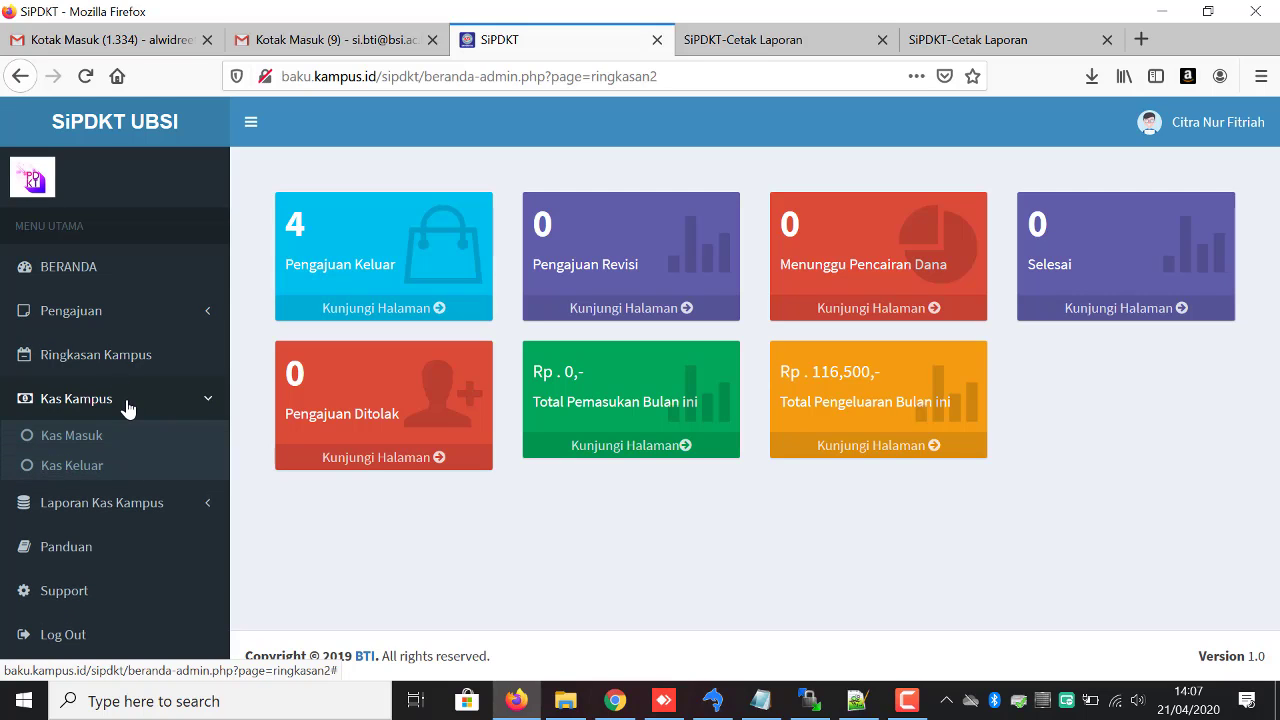
{"action": "left_click", "coordinate": [91, 437]}
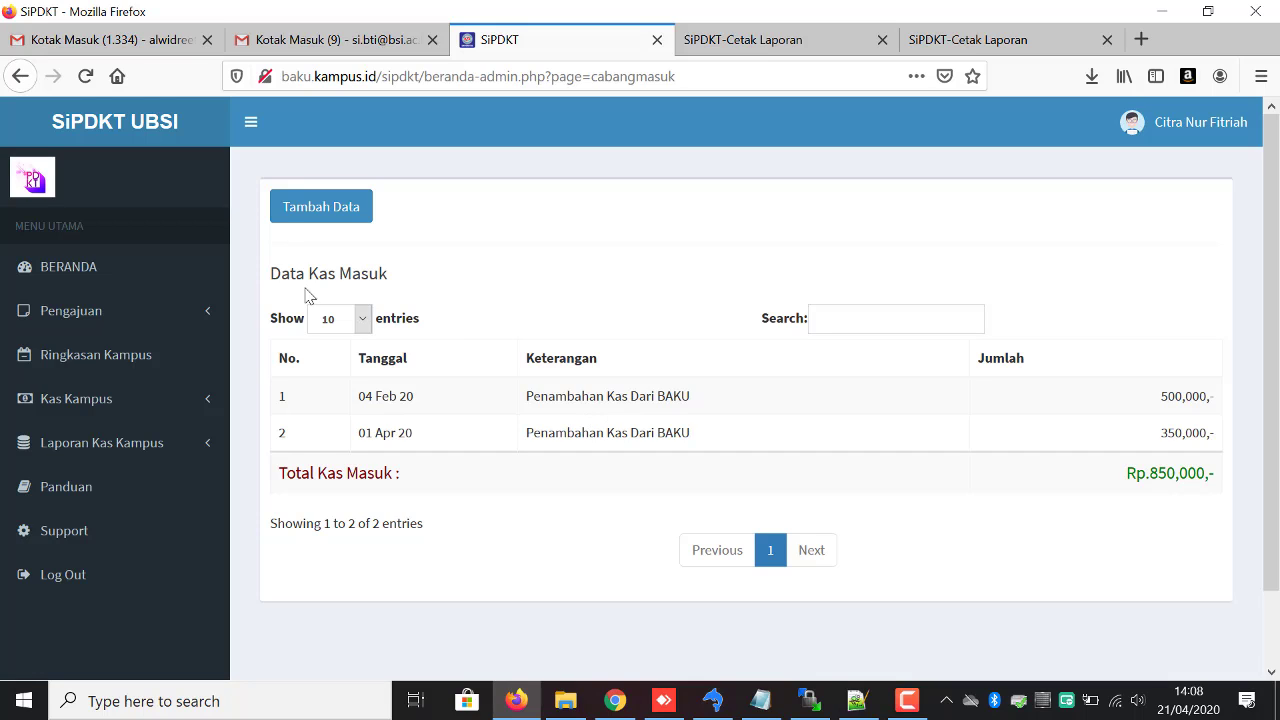
{"action": "double_click", "coordinate": [272, 274]}
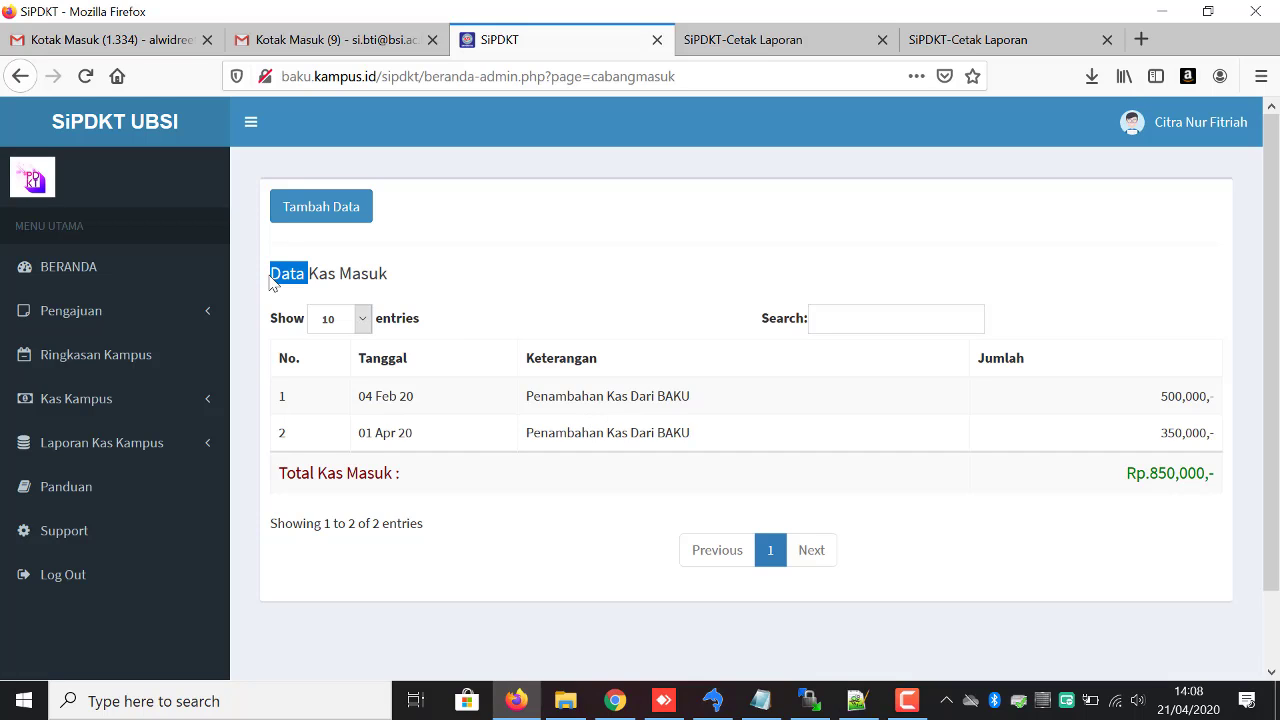
{"action": "left_click", "coordinate": [397, 274]}
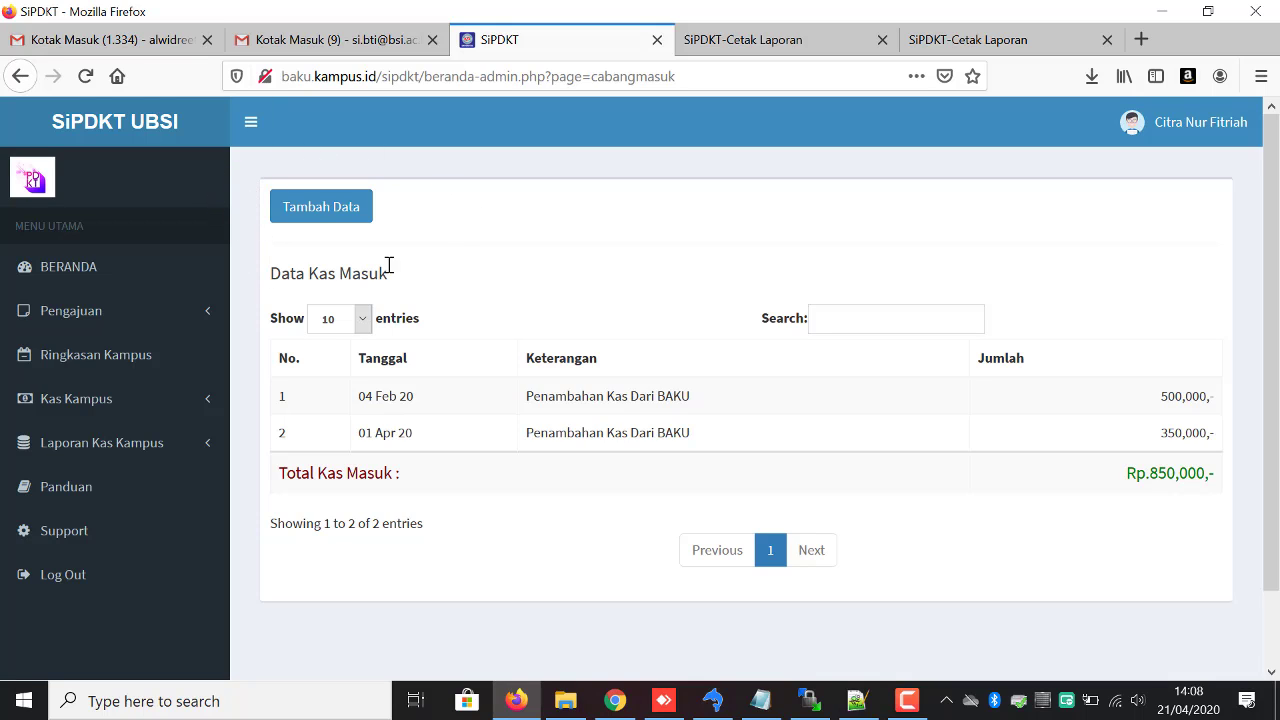
View the form for adding Kas Masuk data and cancel it without entering anything
{"action": "left_click", "coordinate": [337, 207]}
{"action": "left_click", "coordinate": [519, 253]}
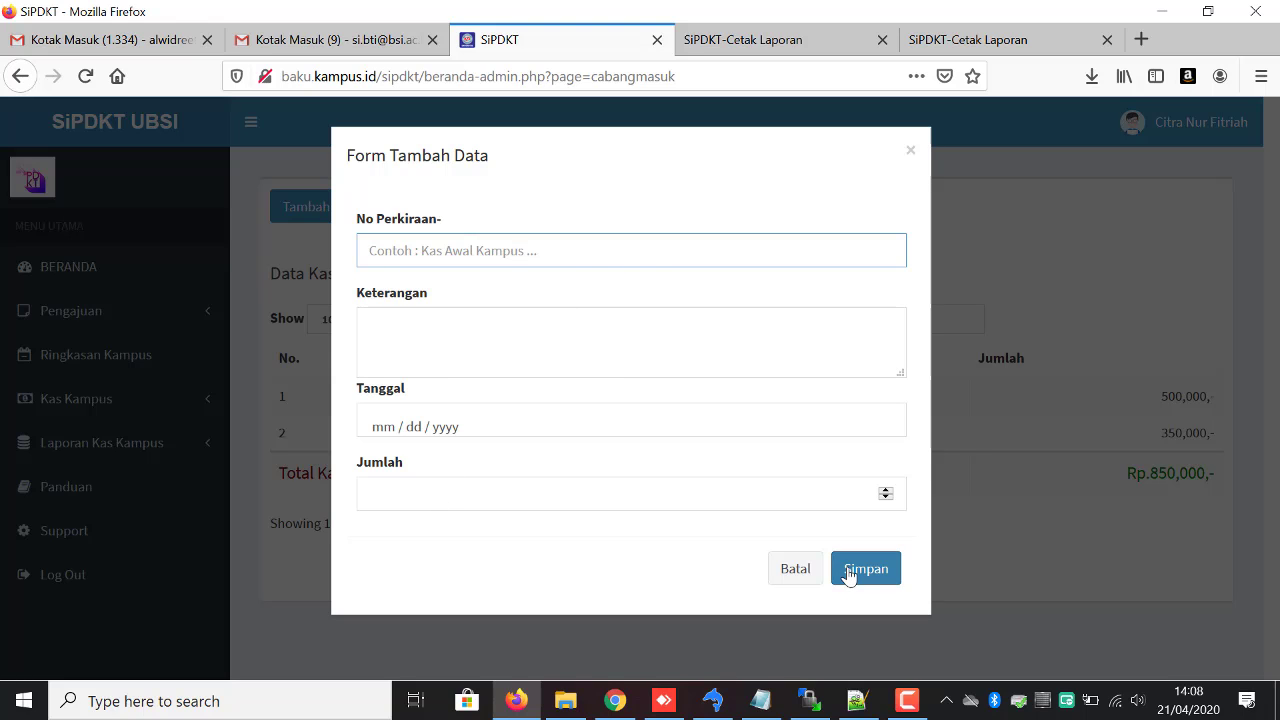
{"action": "left_click", "coordinate": [795, 569]}
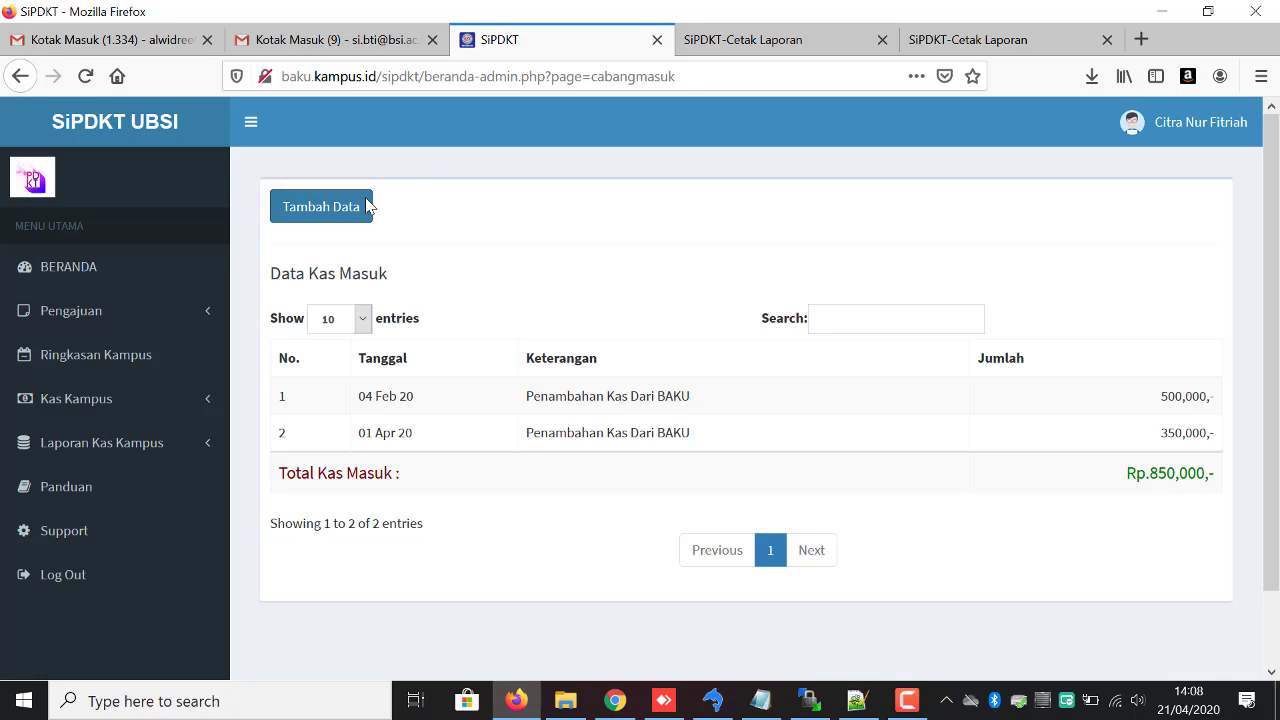
Open the campus cash Kas Keluar page and start a new expense entry described as "Pembelian Sapu"
{"action": "left_click", "coordinate": [192, 410]}
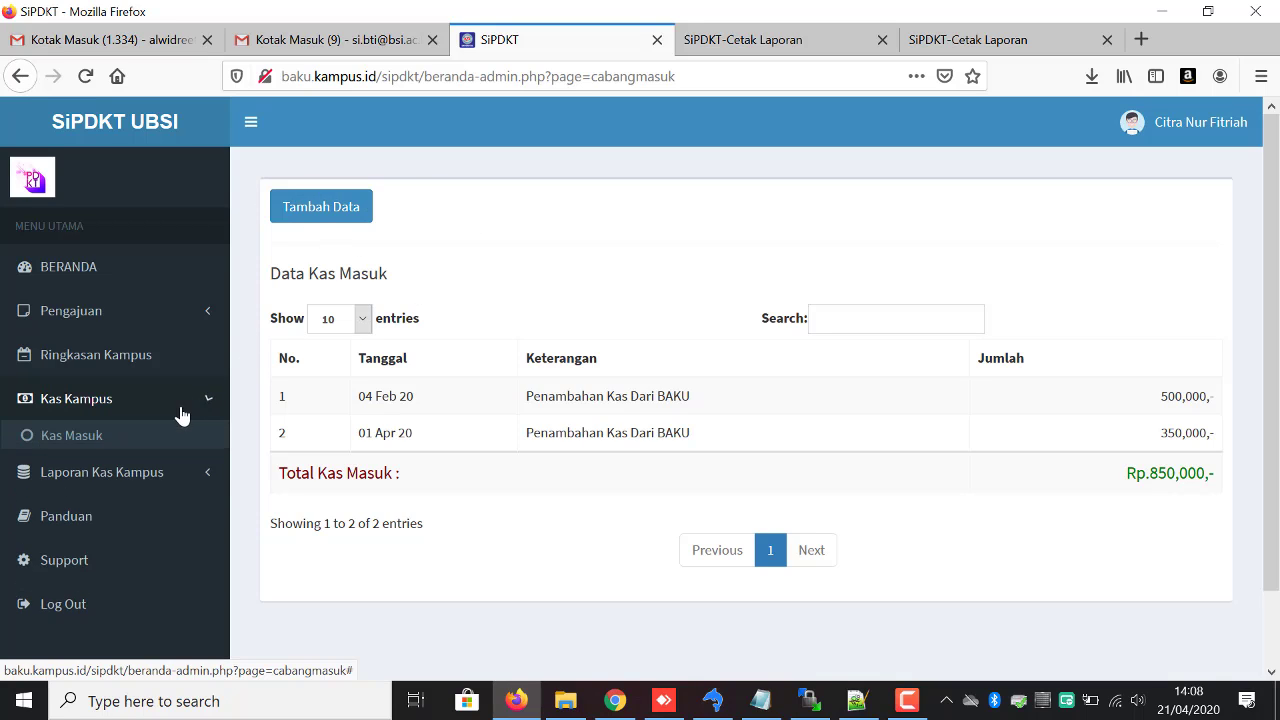
{"action": "left_click", "coordinate": [118, 470]}
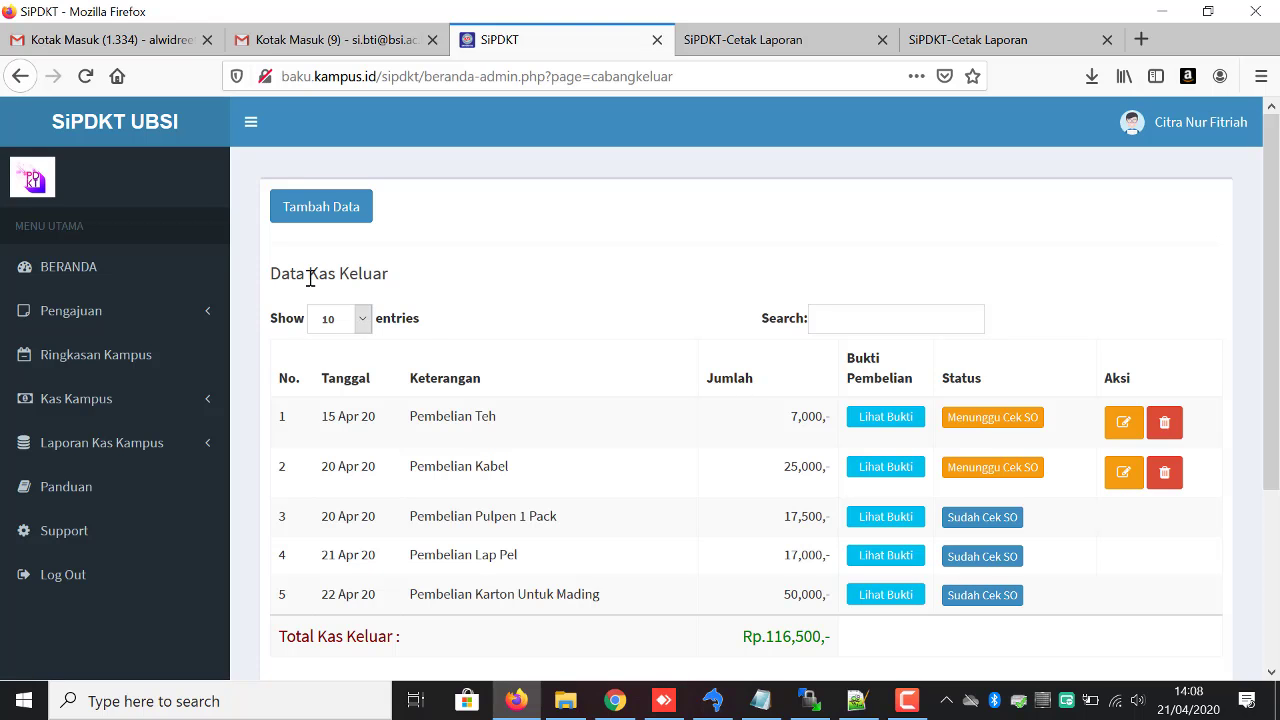
{"action": "left_click", "coordinate": [314, 206]}
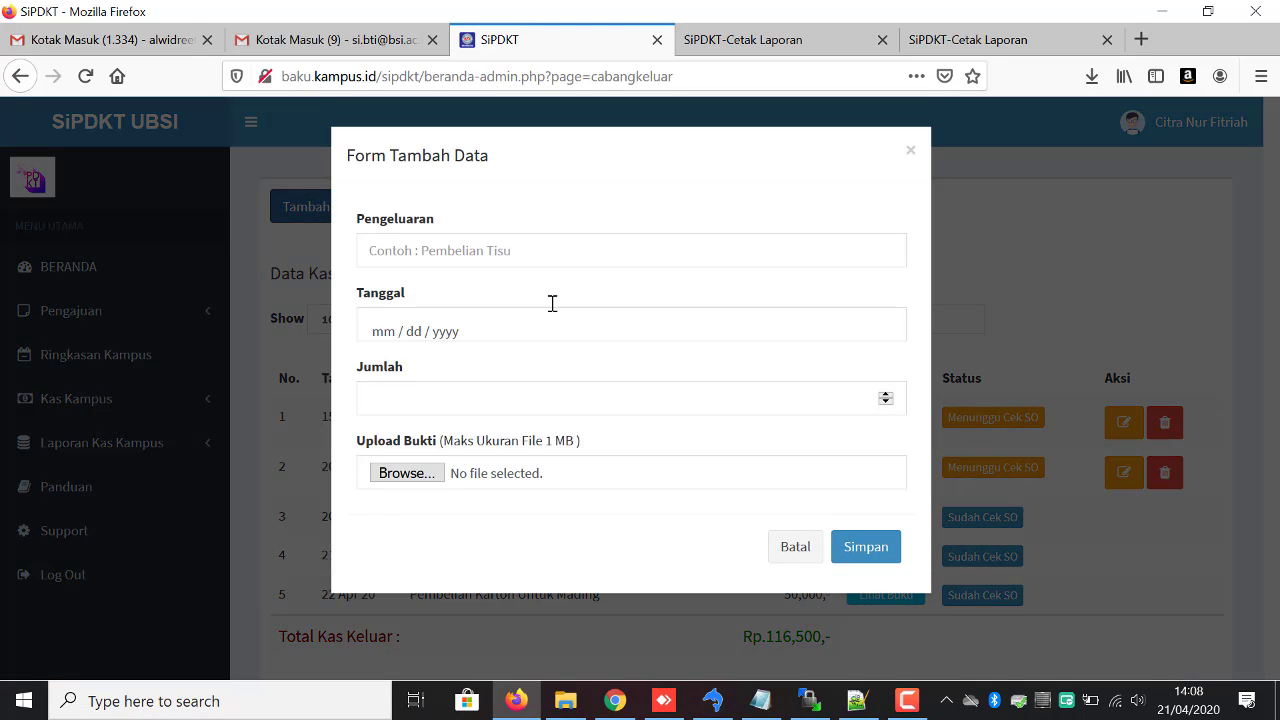
{"action": "left_click", "coordinate": [563, 255]}
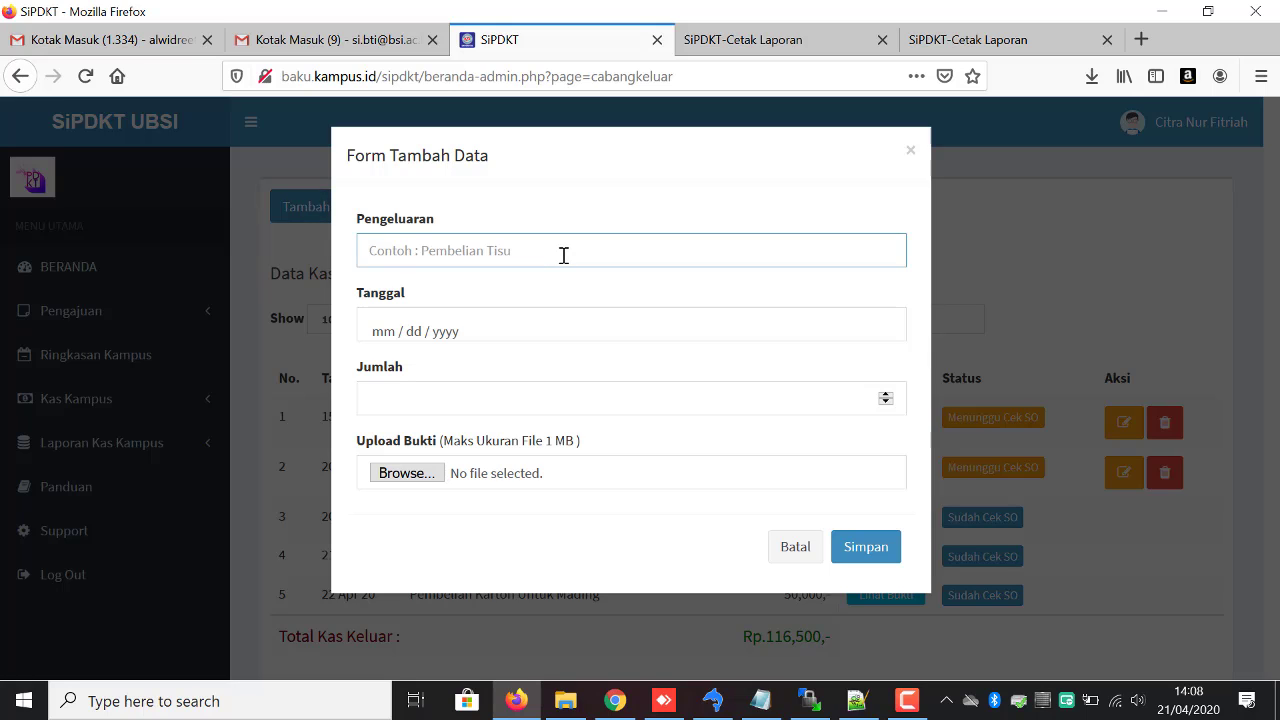
{"action": "type", "text": "P"}
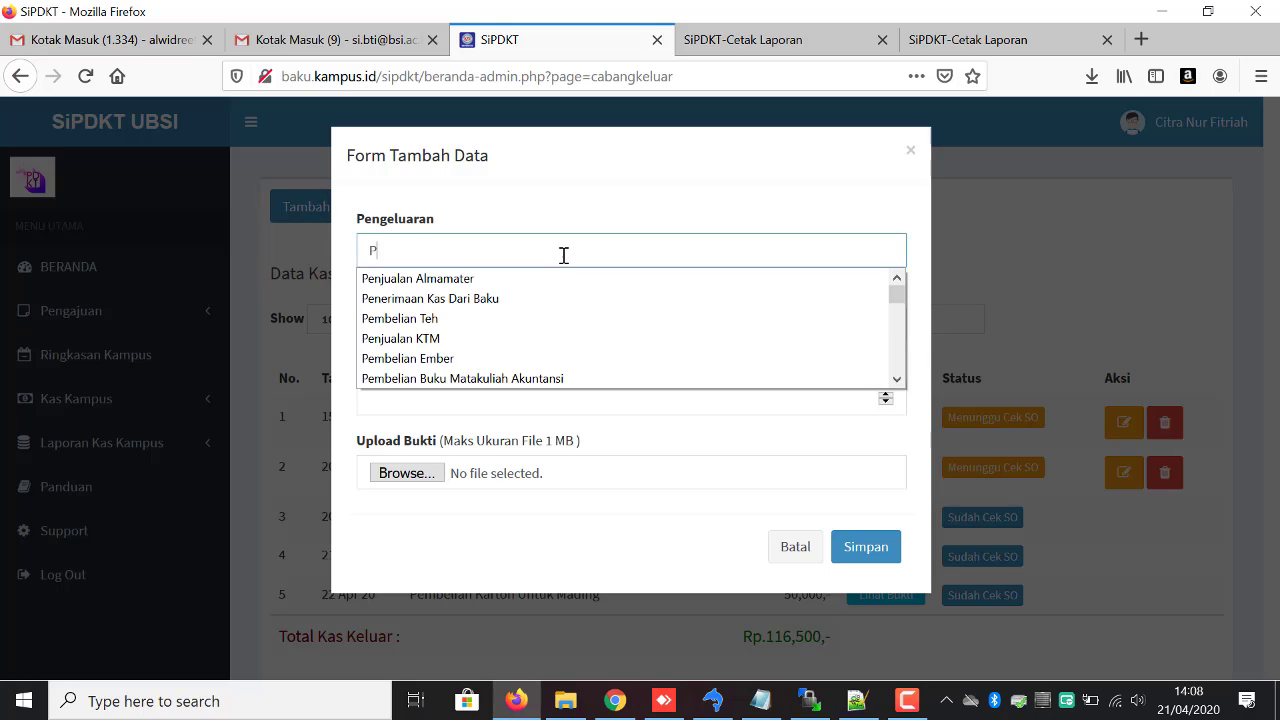
{"action": "type", "text": "embelian"}
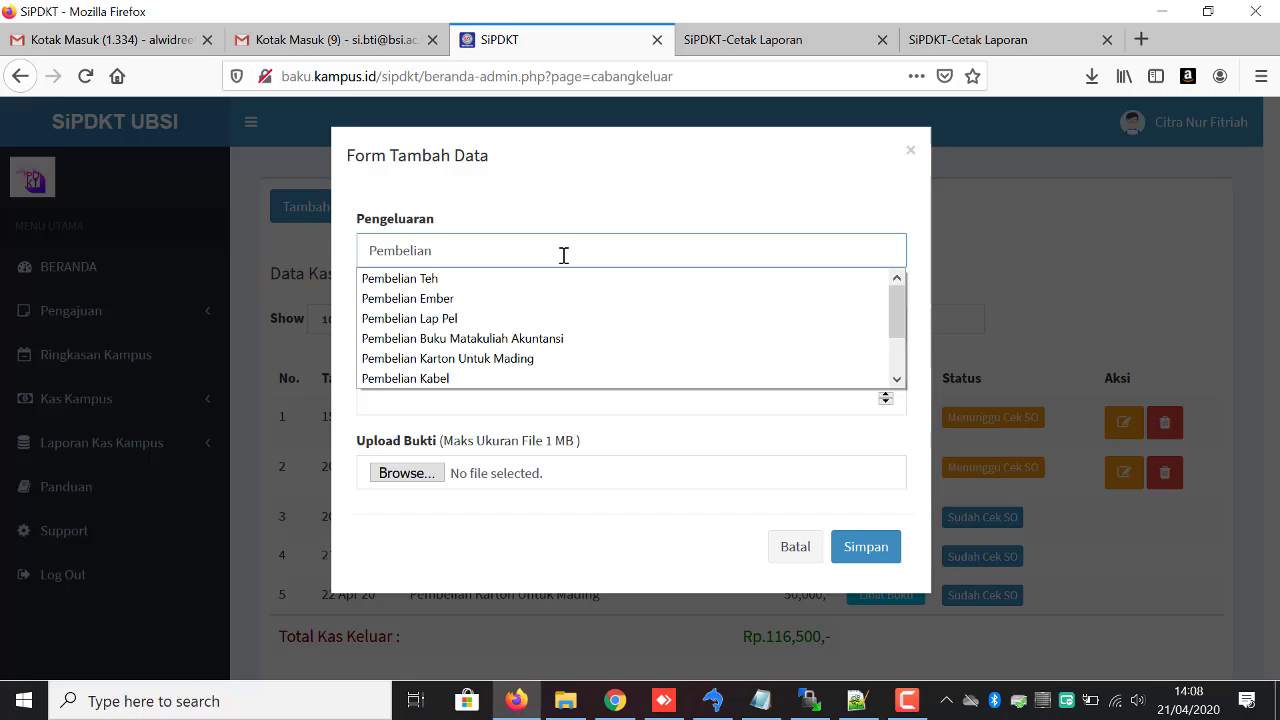
{"action": "type", "text": " Sapu"}
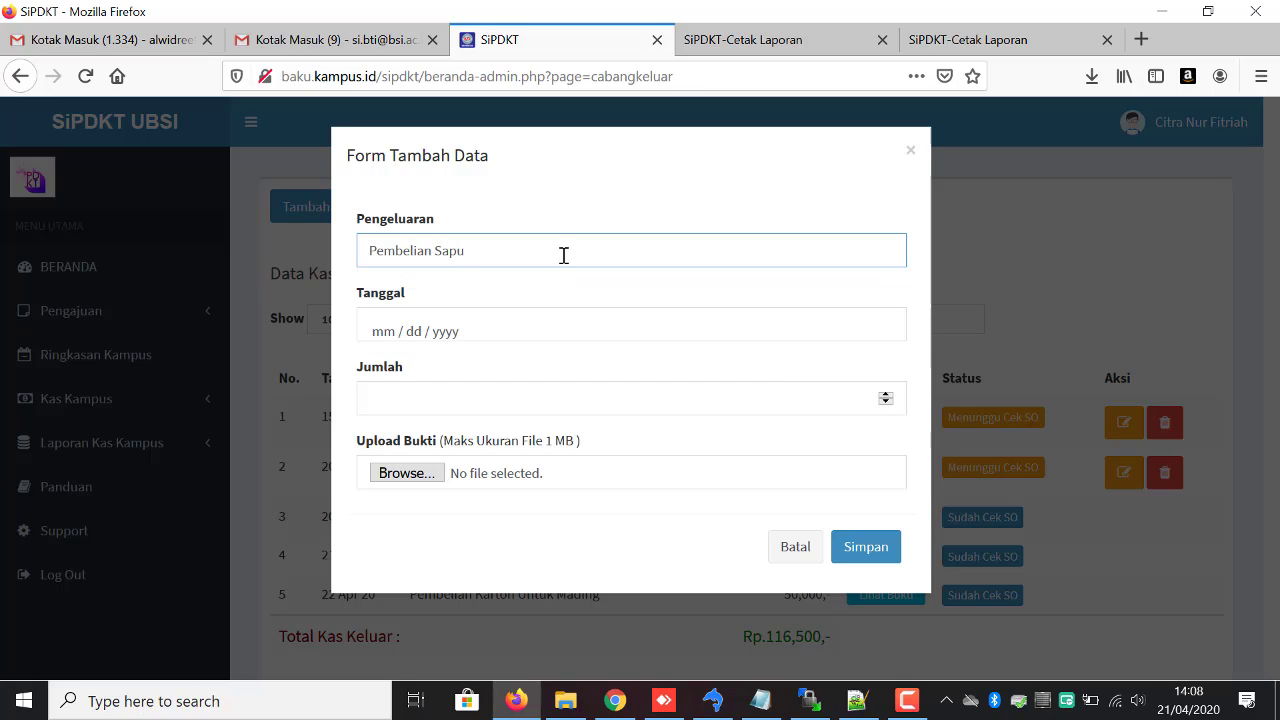
Set the new expense's date to 04/22/2020 and its amount to 20000
{"action": "left_click", "coordinate": [514, 334]}
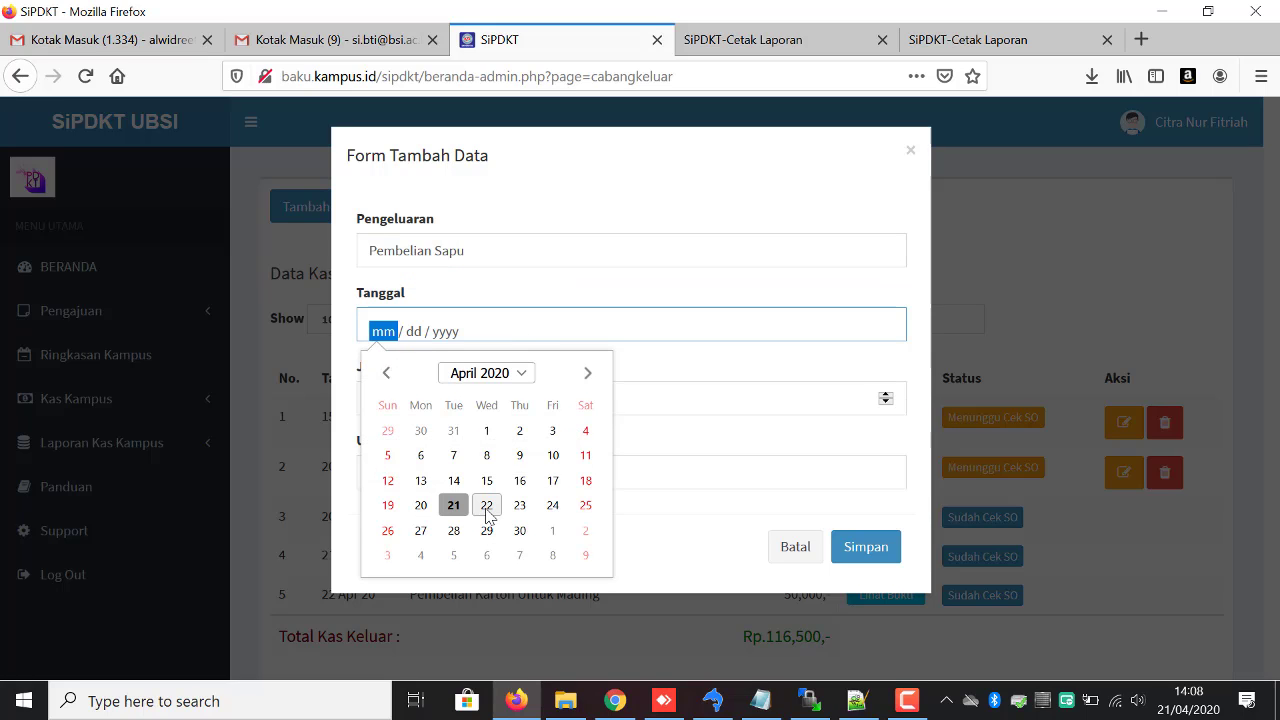
{"action": "left_click", "coordinate": [486, 506]}
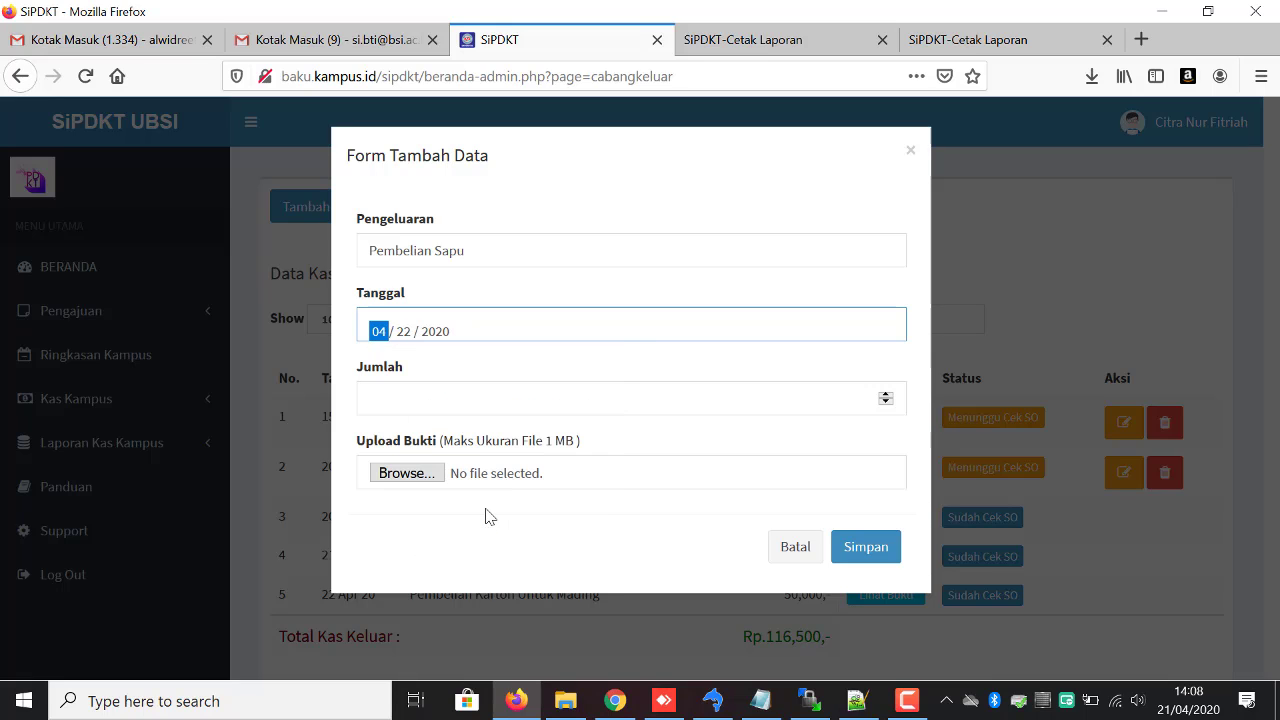
{"action": "left_click", "coordinate": [410, 400]}
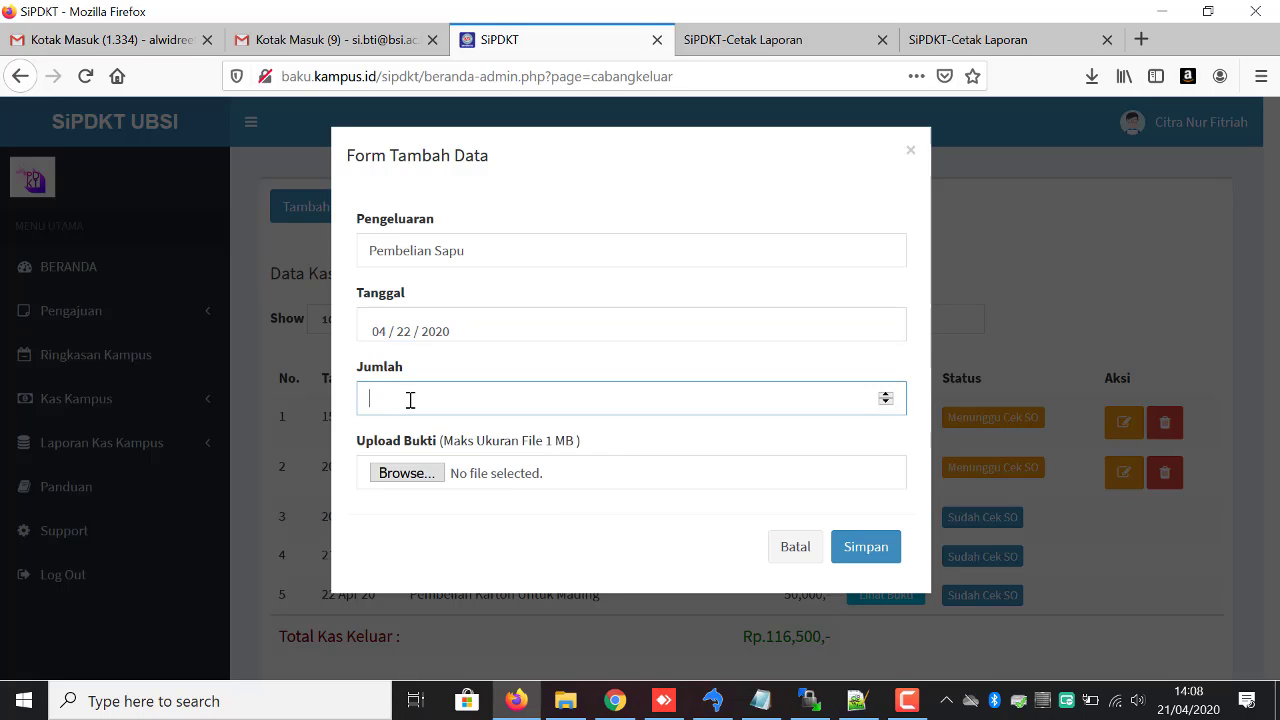
{"action": "type", "text": "20000"}
{"action": "left_click", "coordinate": [405, 473]}
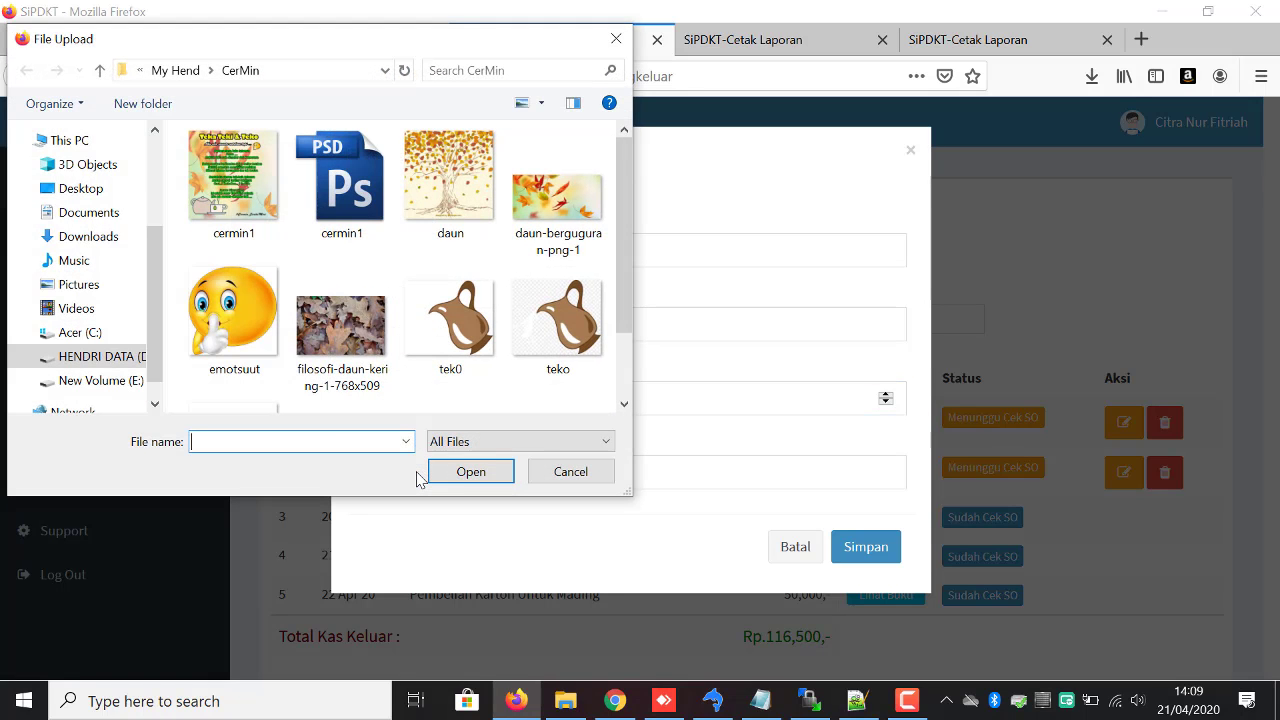
{"action": "left_click", "coordinate": [176, 72]}
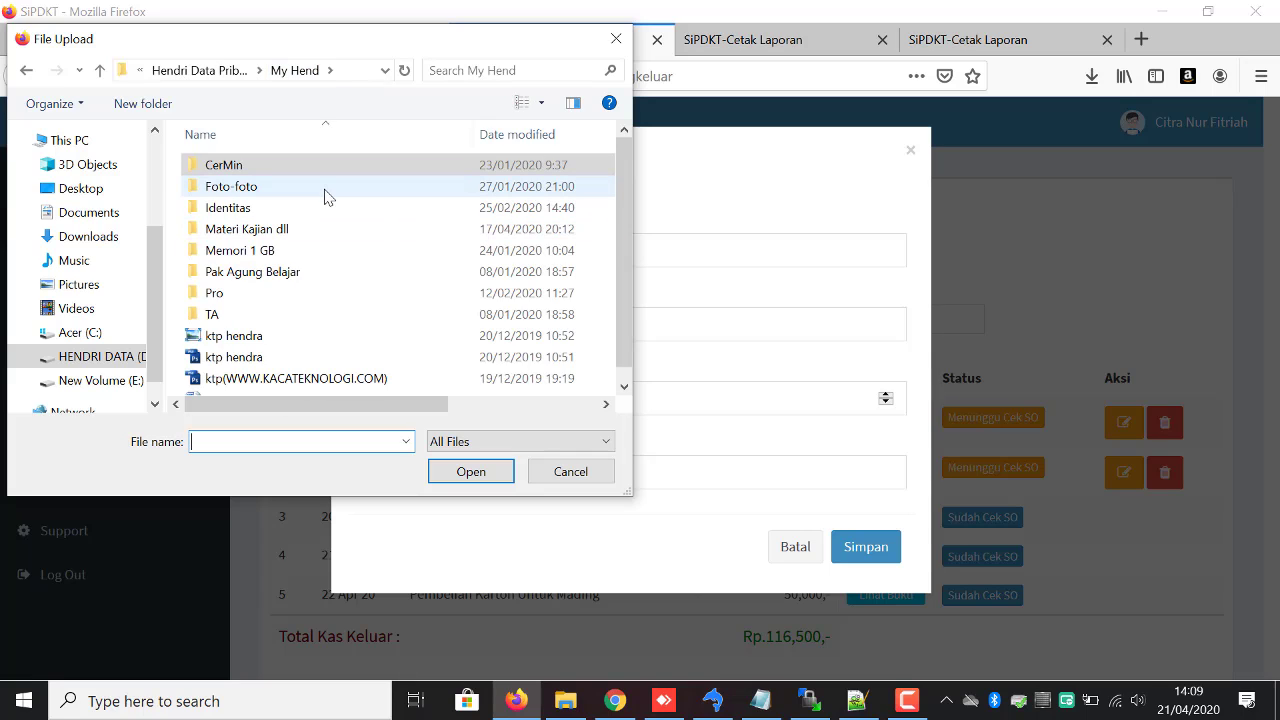
{"action": "double_click", "coordinate": [250, 190]}
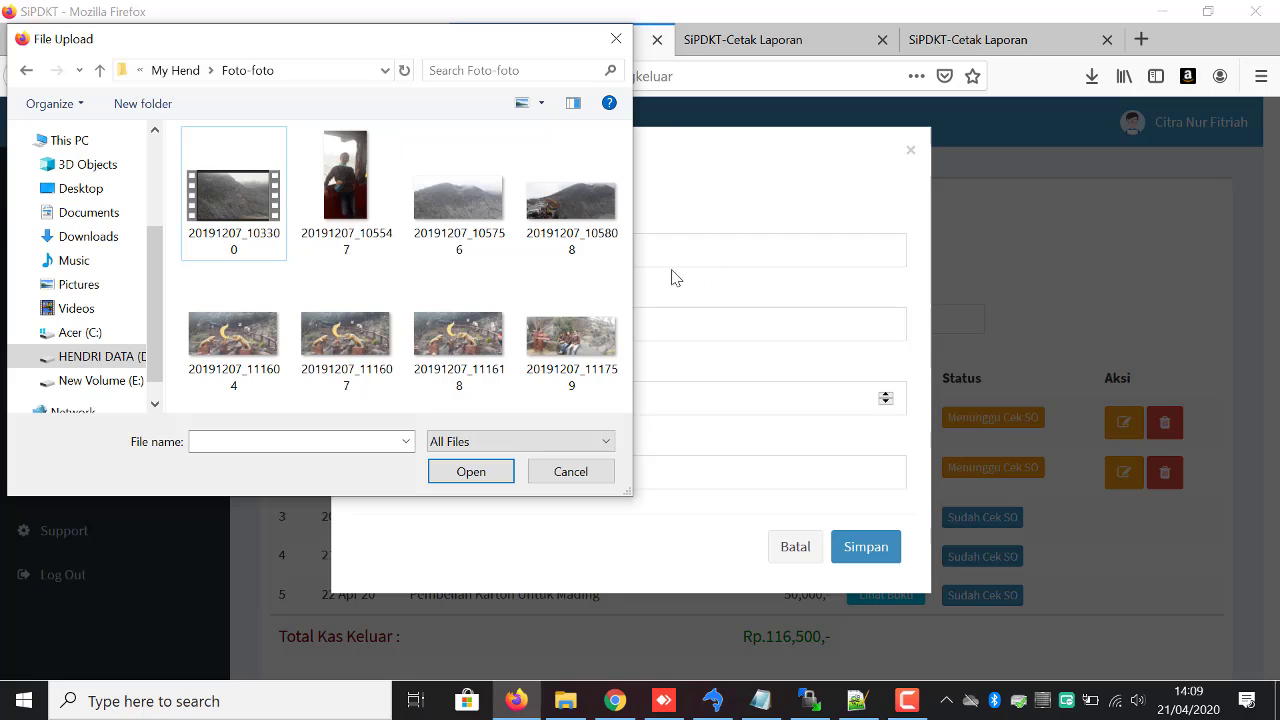
{"action": "left_click", "coordinate": [568, 472]}
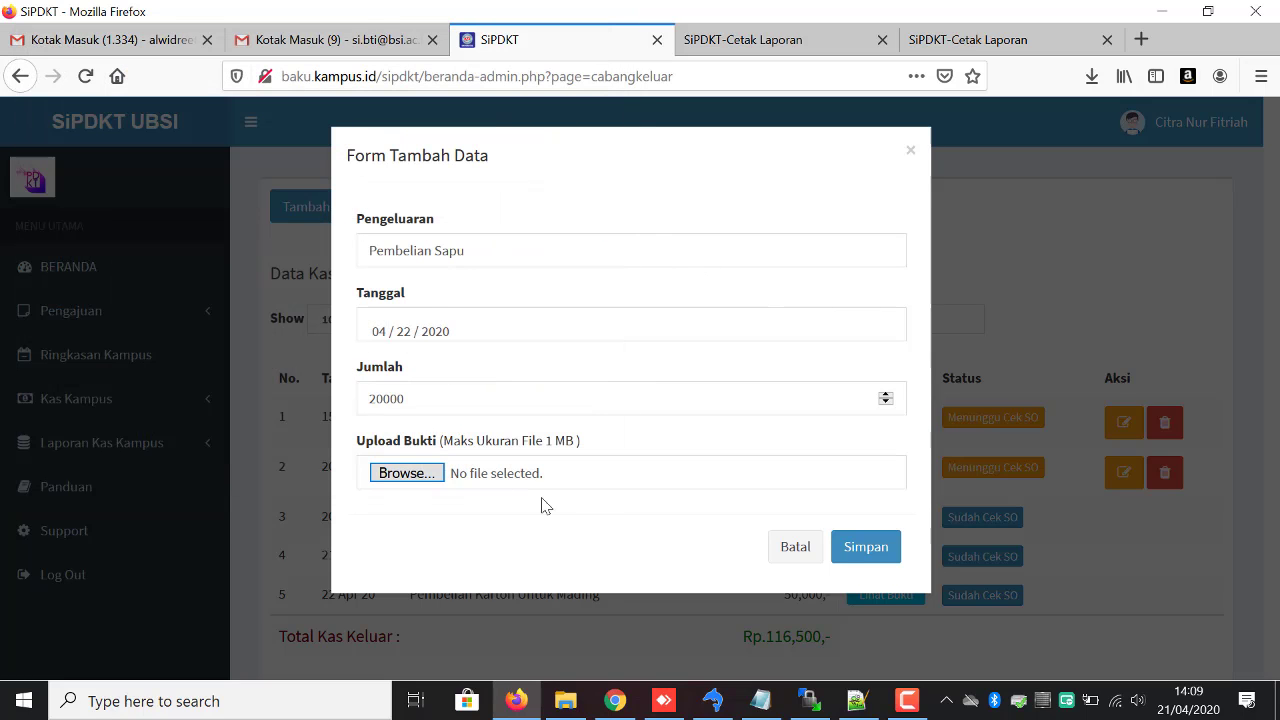
Browse for the proof file and rename the tek0 image in the CerMin folder as tek0_1
{"action": "left_click", "coordinate": [438, 478]}
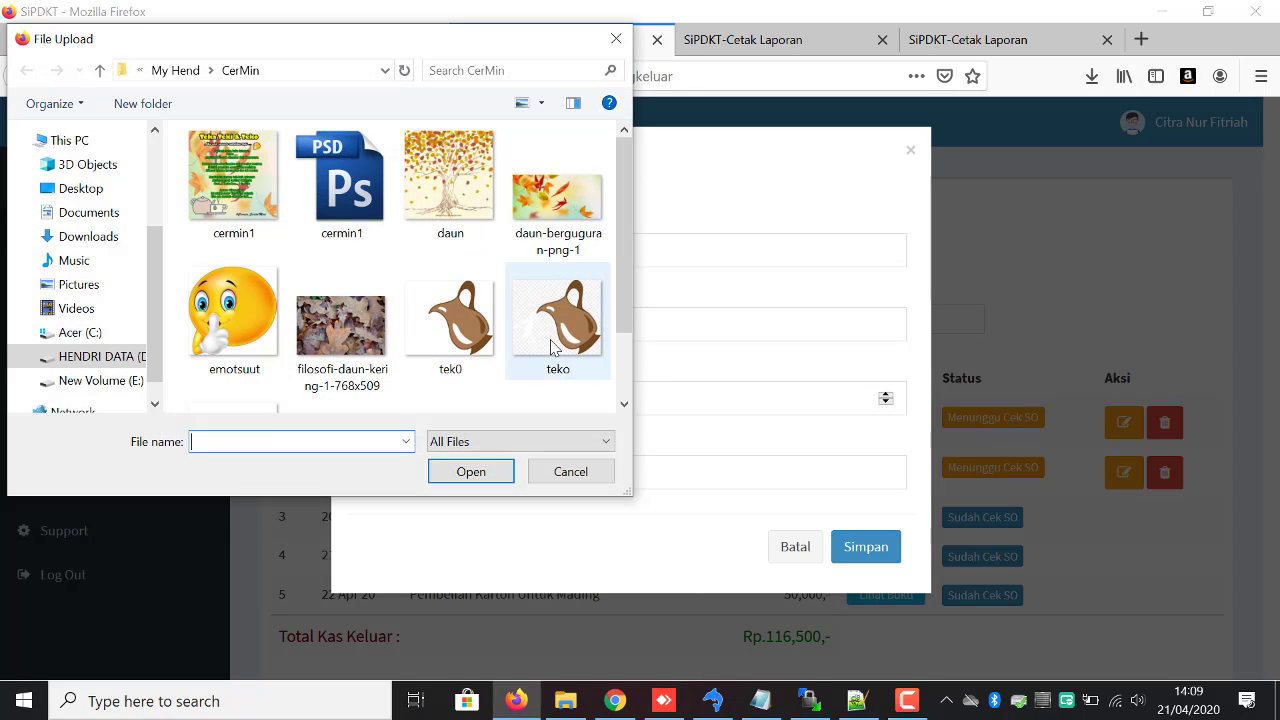
{"action": "left_click", "coordinate": [450, 320]}
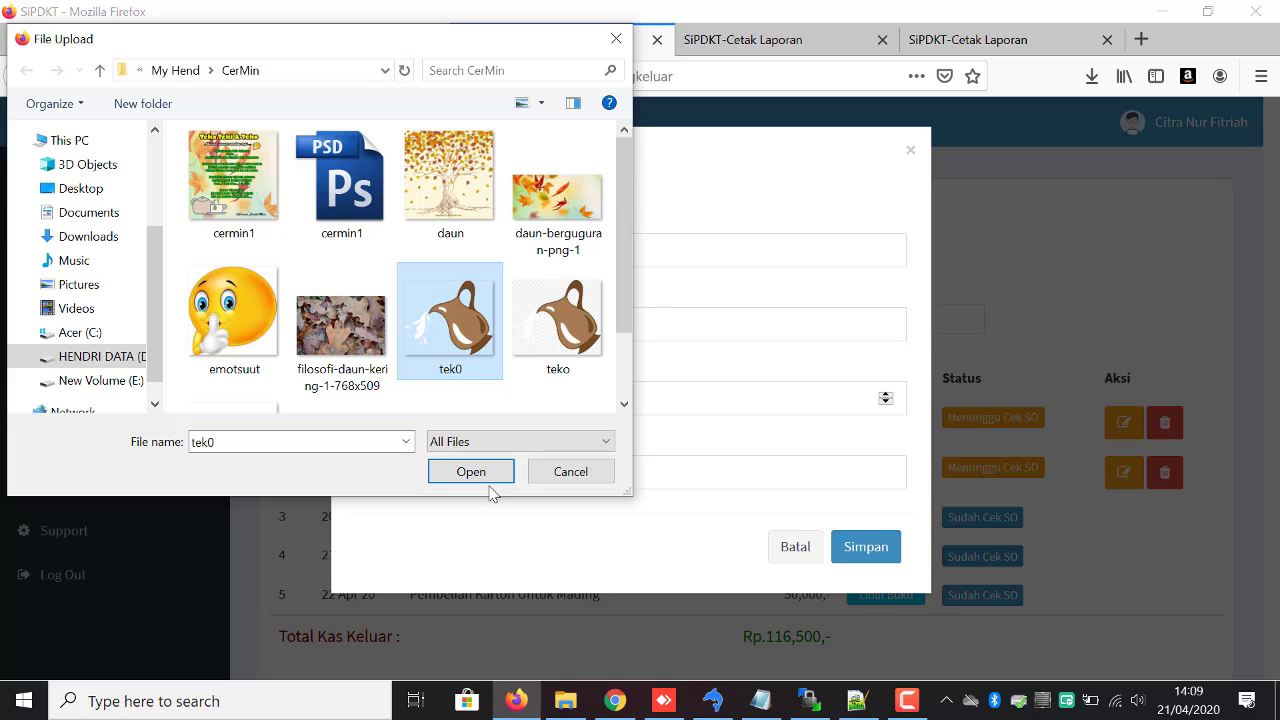
{"action": "left_click", "coordinate": [460, 335]}
{"action": "left_click", "coordinate": [472, 368]}
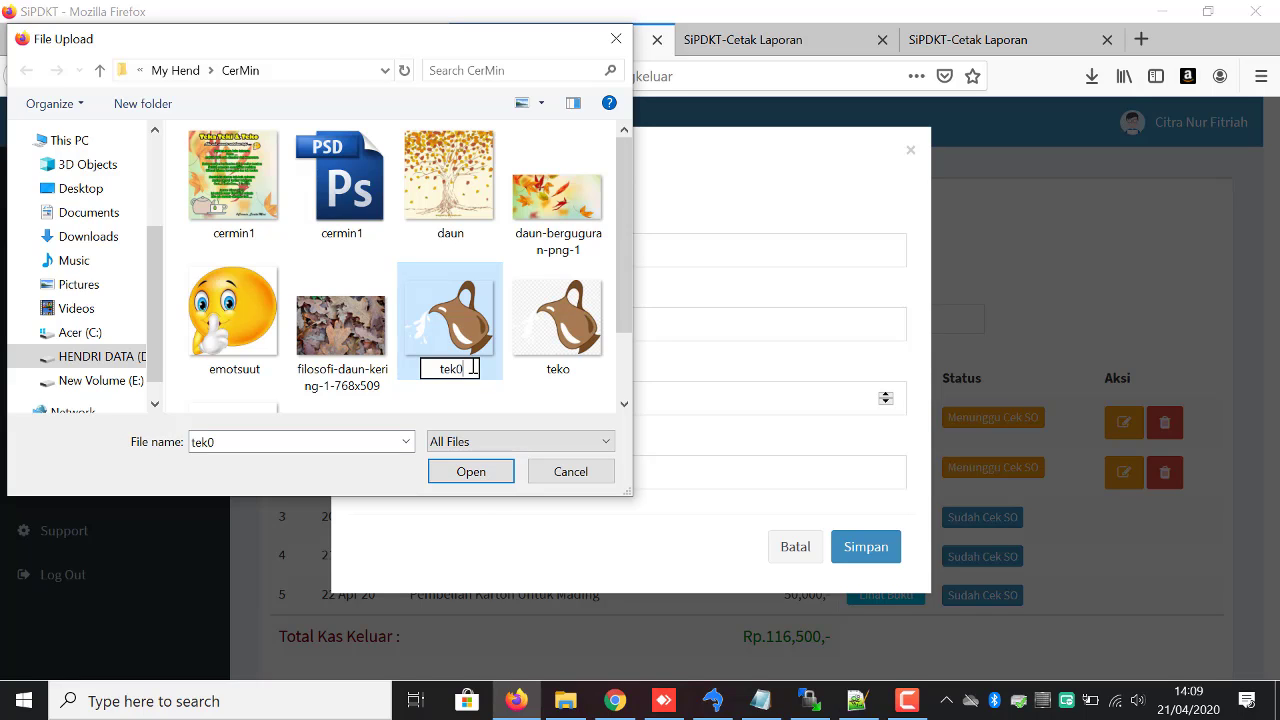
{"action": "type", "text": "_1"}
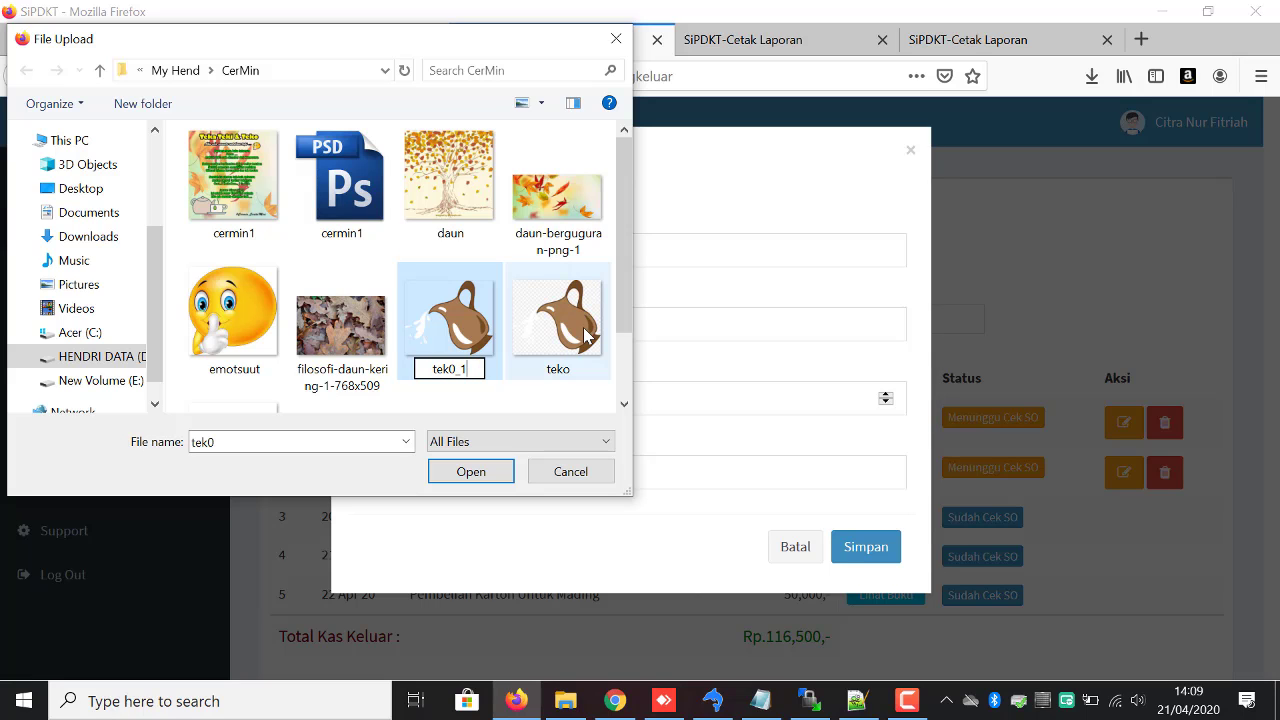
{"action": "left_click", "coordinate": [588, 335]}
Attach tek0_1 as the proof of purchase and save the Pembelian Sapu expense
{"action": "left_click", "coordinate": [446, 311]}
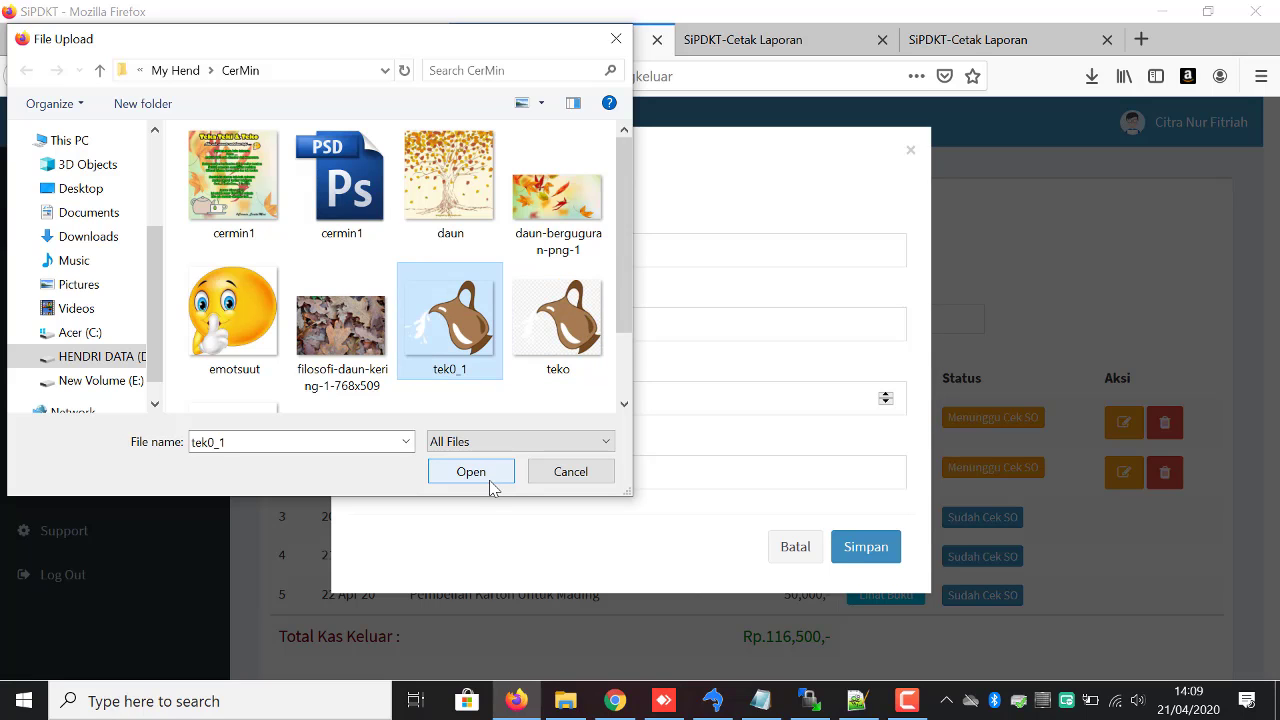
{"action": "left_click", "coordinate": [486, 474]}
{"action": "left_click", "coordinate": [858, 550]}
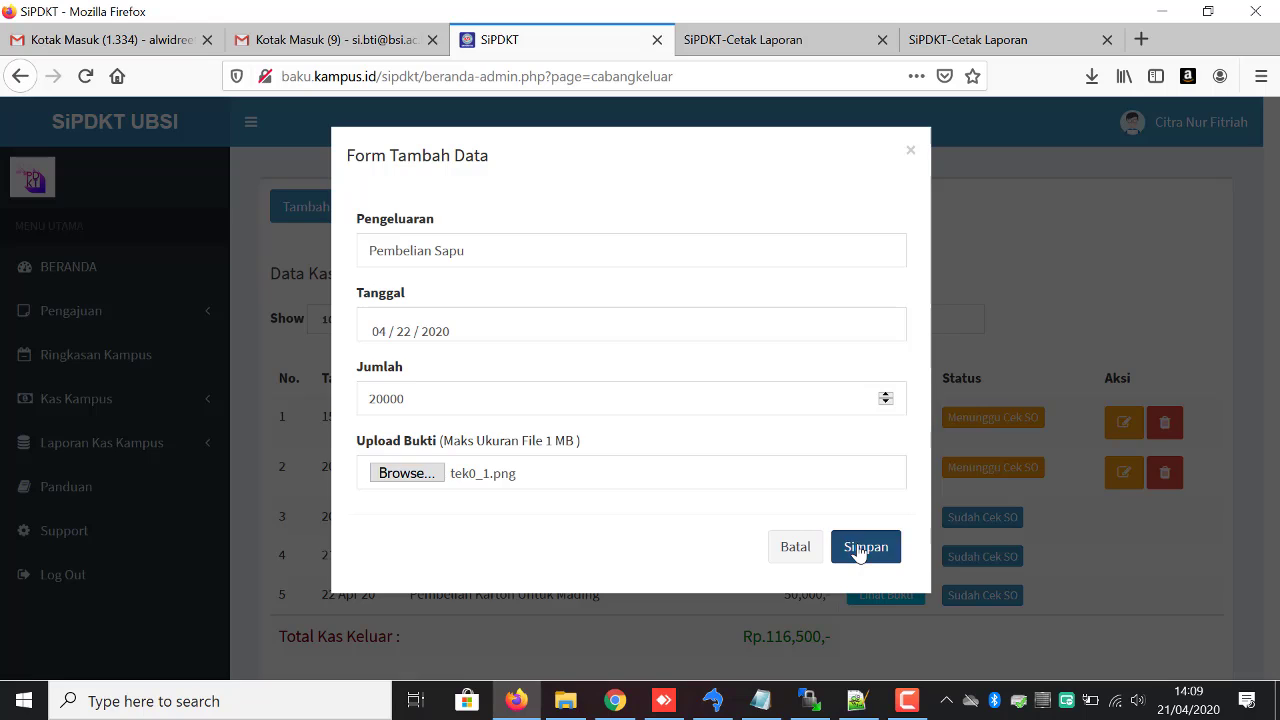
{"action": "left_click", "coordinate": [720, 360]}
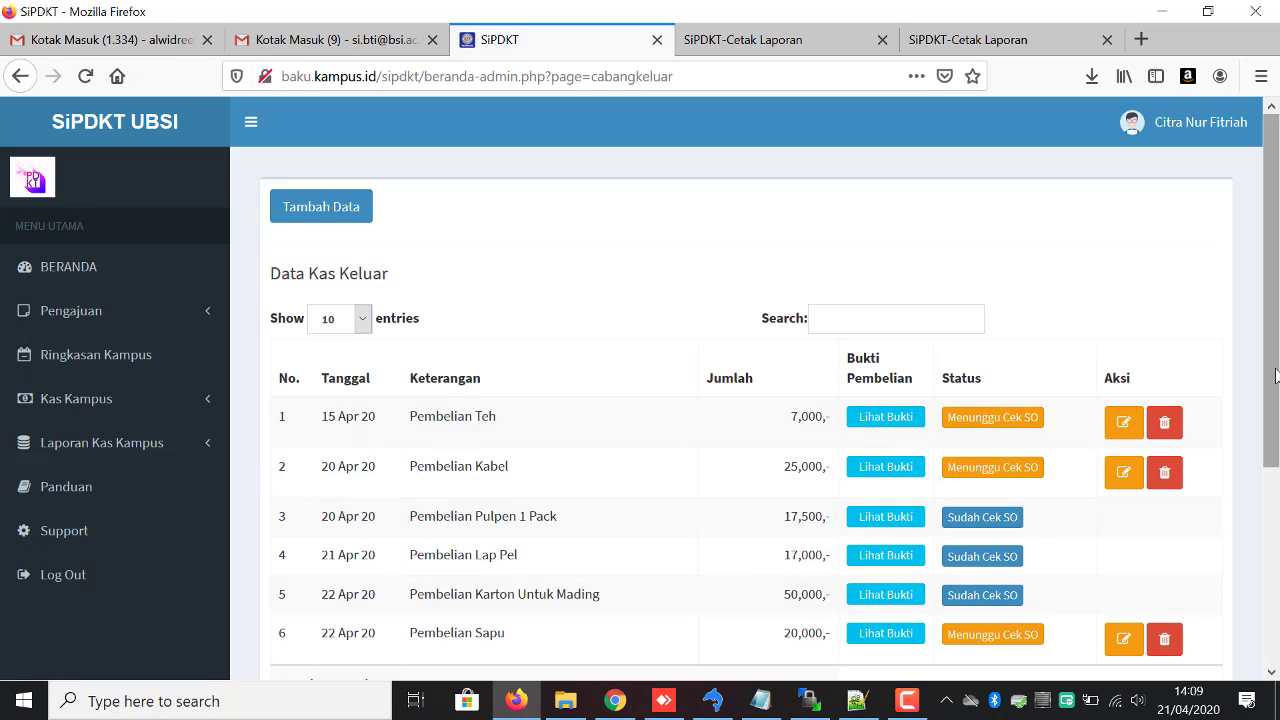
Check the Pembelian Sapu entry in the Data Kas Keluar list, view its proof of purchase, and close the proof
{"action": "scroll", "coordinate": [1270, 380], "scroll_direction": "down", "scroll_amount": 3}
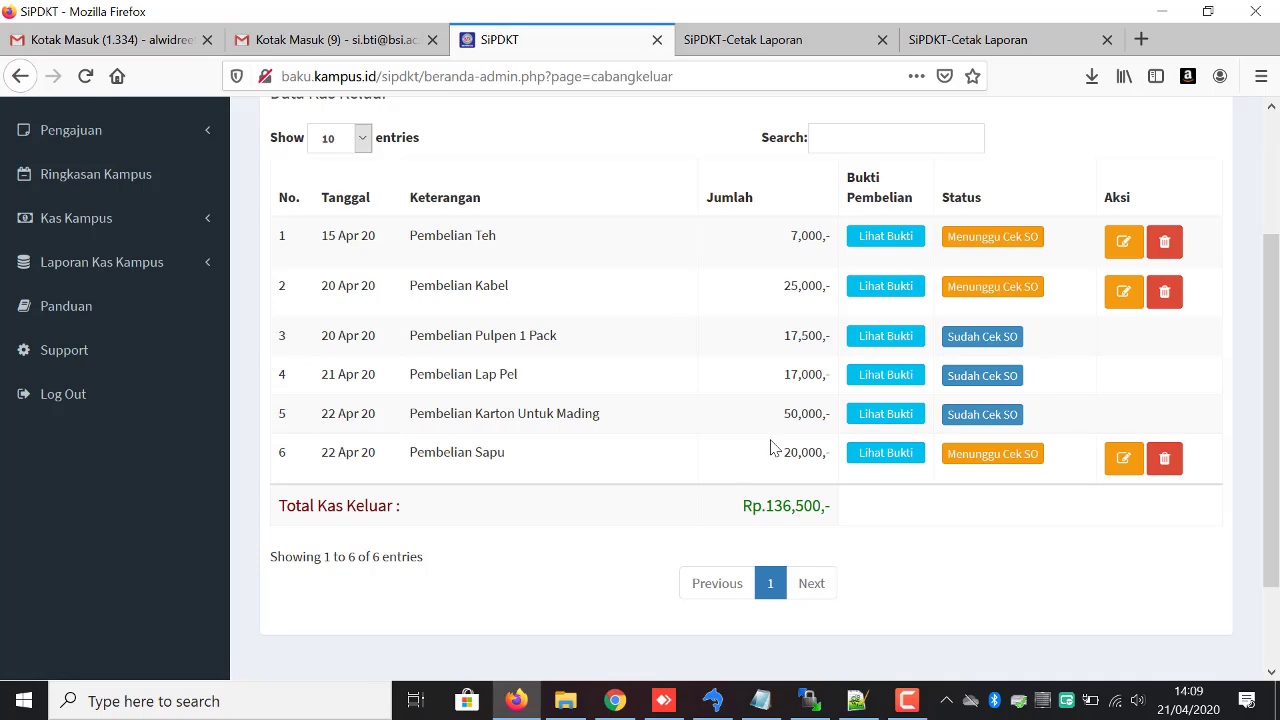
{"action": "left_click", "coordinate": [883, 459]}
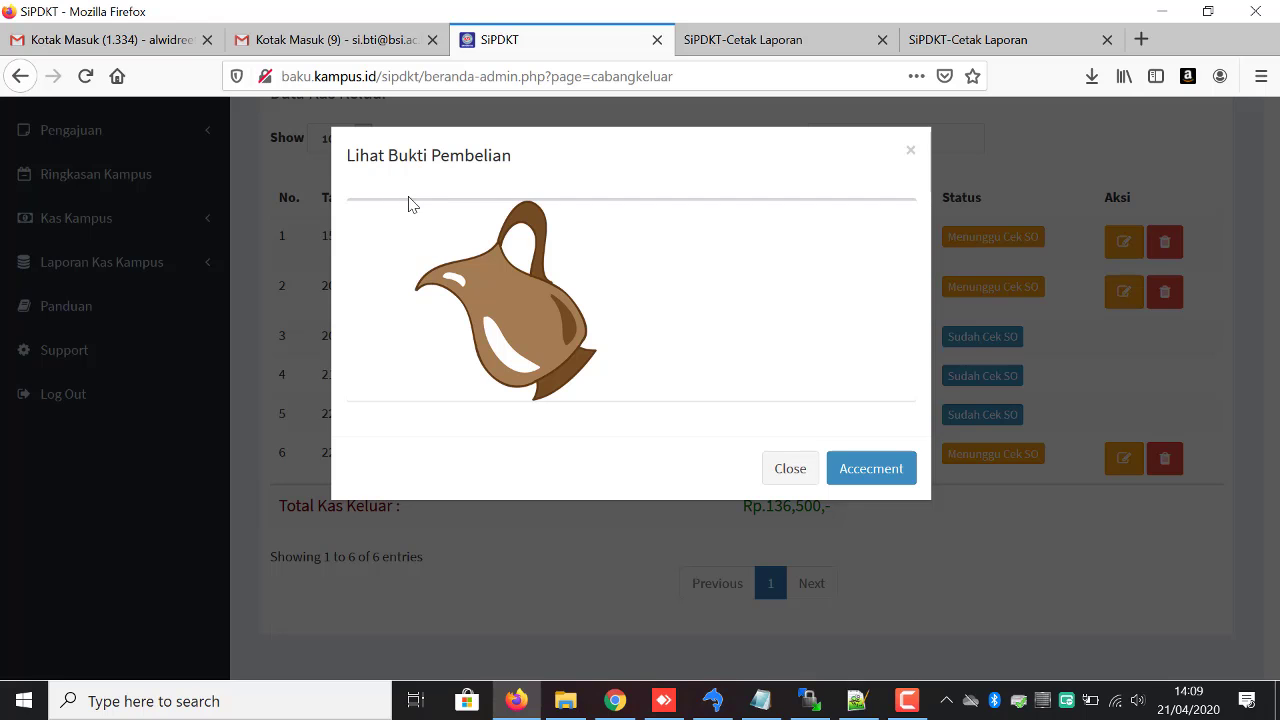
{"action": "left_click", "coordinate": [795, 467]}
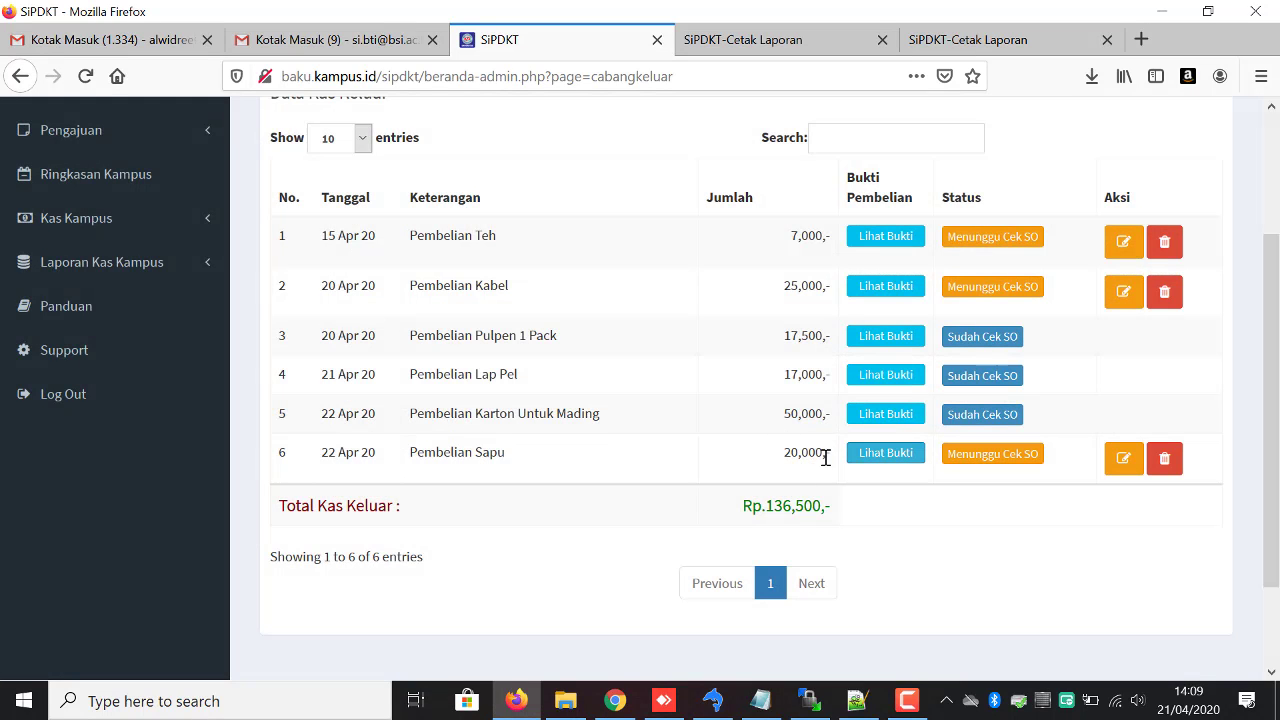
{"action": "triple_click", "coordinate": [781, 460]}
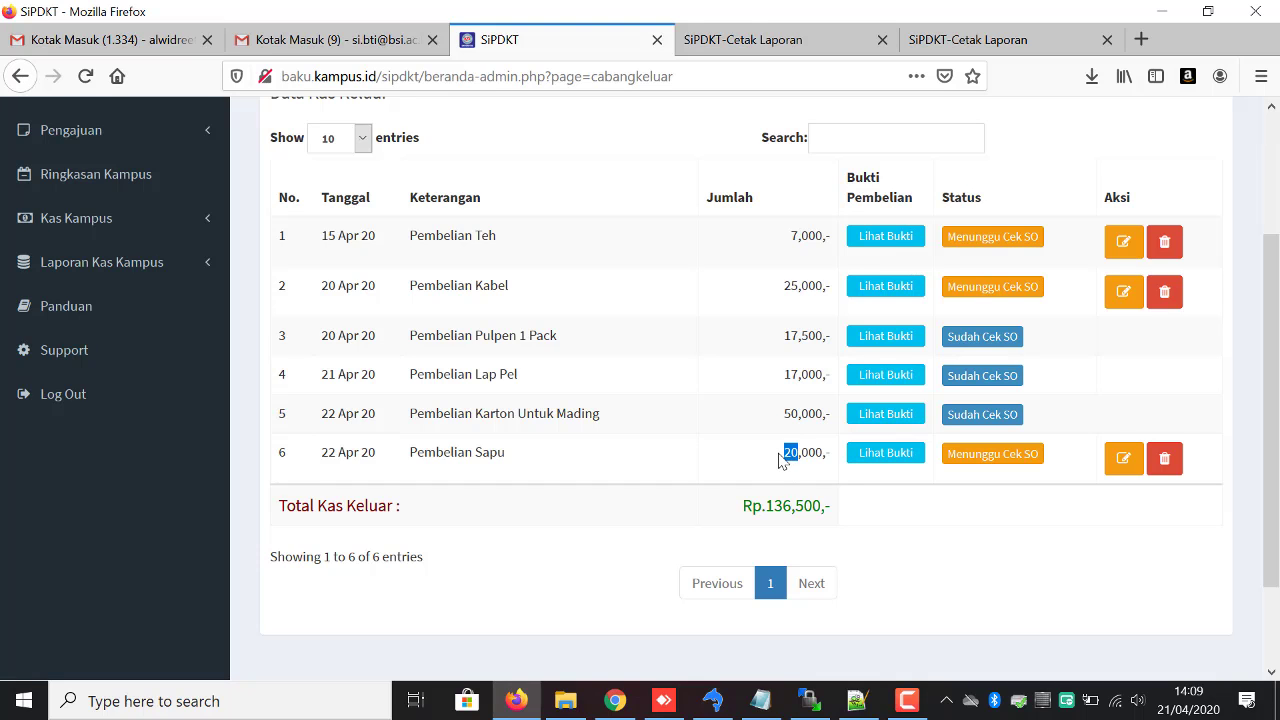
Approve the Pembelian Sapu expense from its proof of purchase view using Accecment
{"action": "left_click", "coordinate": [899, 458]}
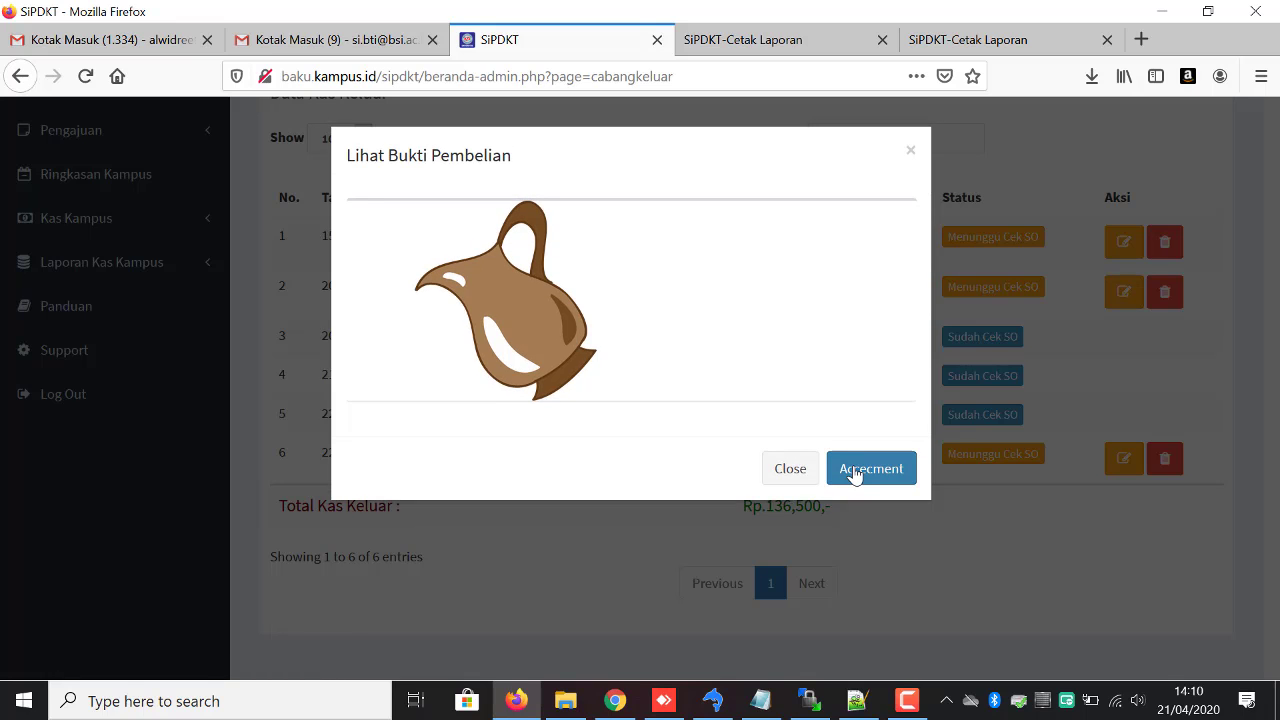
{"action": "left_click", "coordinate": [853, 470]}
{"action": "left_click", "coordinate": [698, 364]}
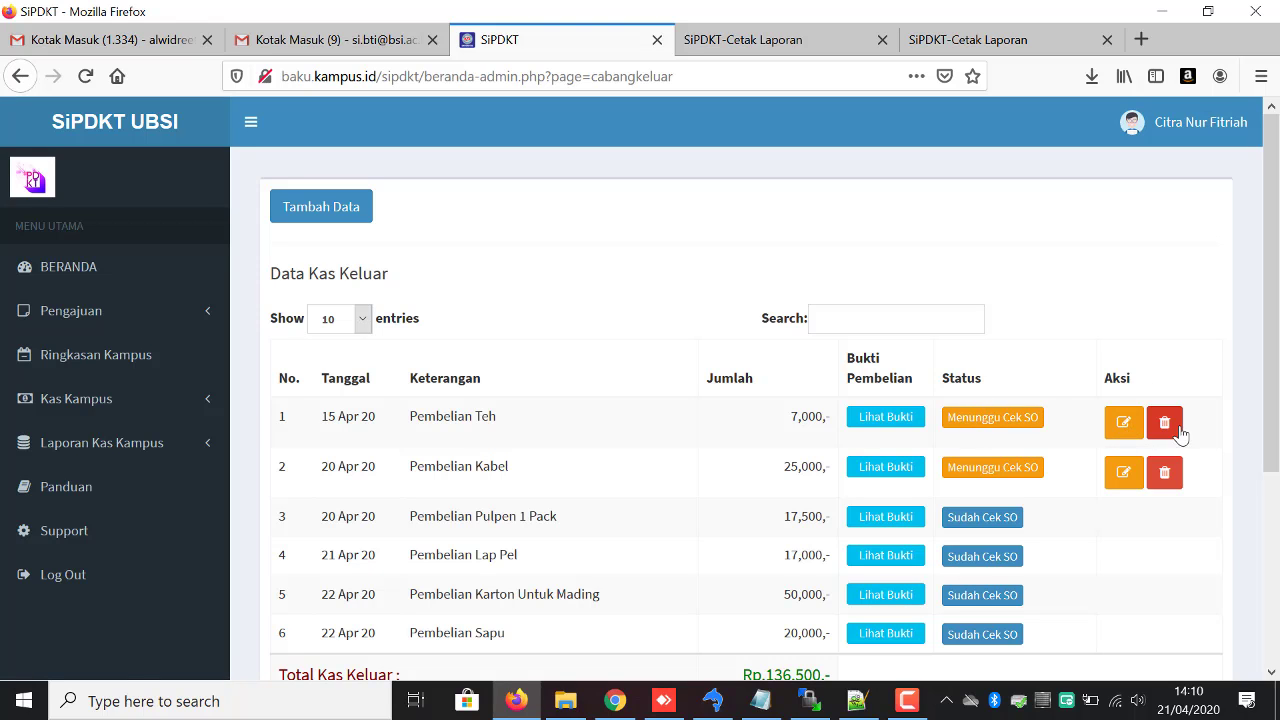
Set the Pembelian Teh expense's amount to 10000, save the change, and check the updated Data Kas Keluar list
{"action": "left_click", "coordinate": [1124, 422]}
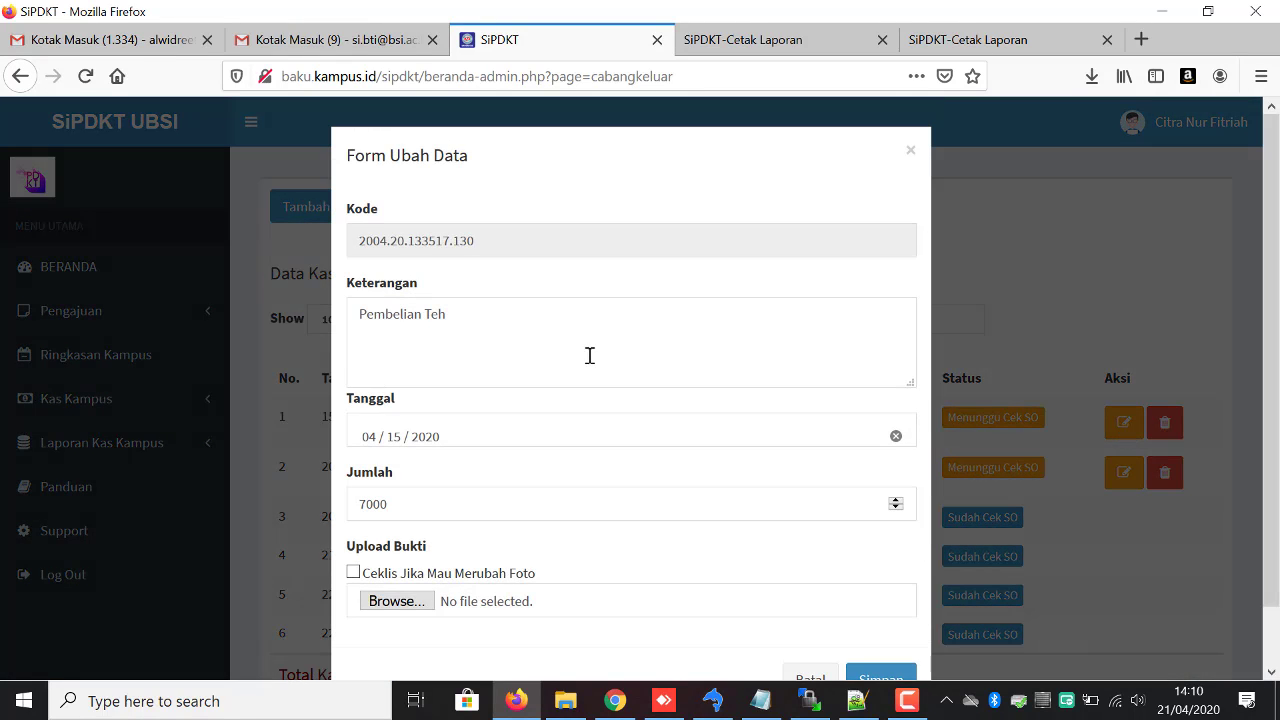
{"action": "double_click", "coordinate": [434, 501]}
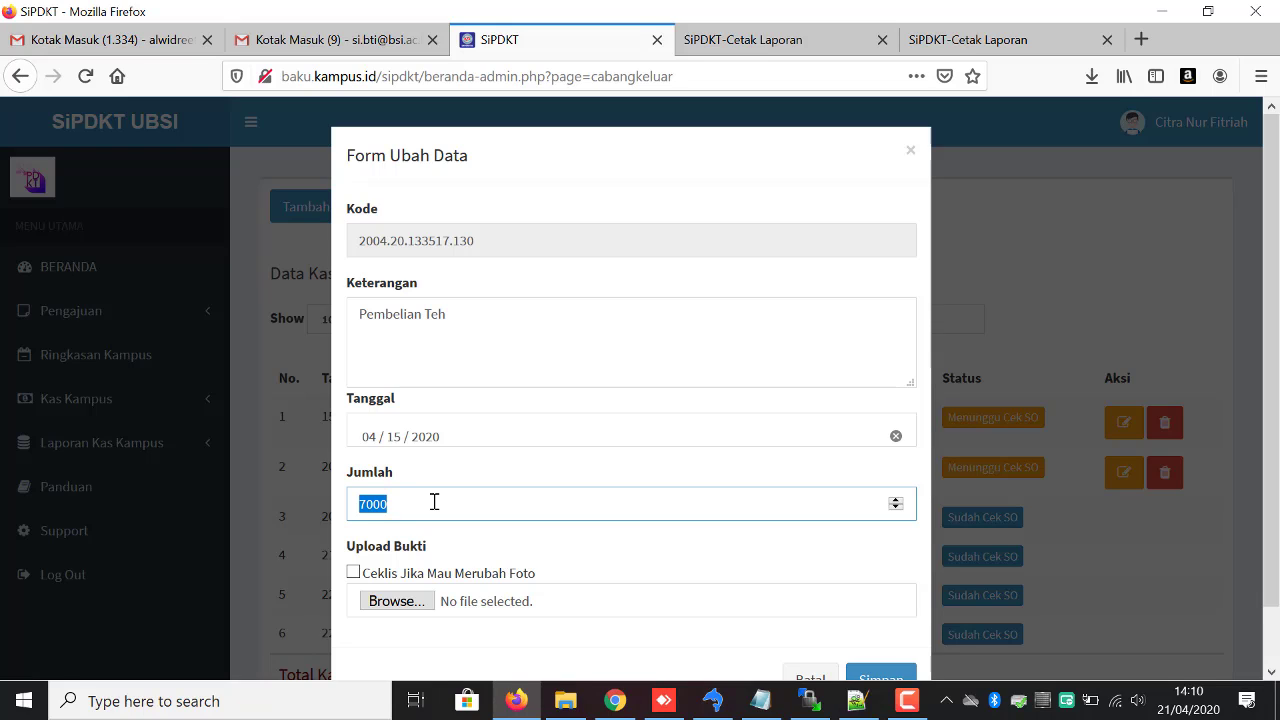
{"action": "type", "text": "10000"}
{"action": "left_click", "coordinate": [878, 677]}
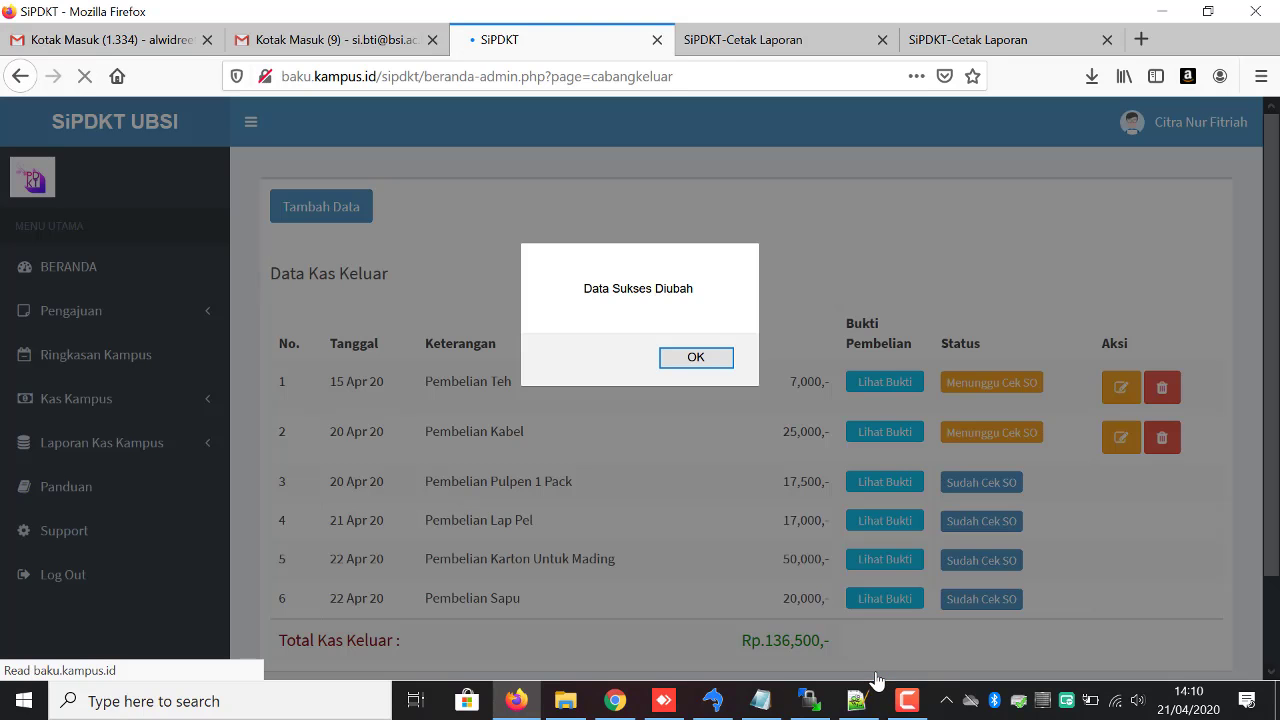
{"action": "left_click", "coordinate": [715, 358]}
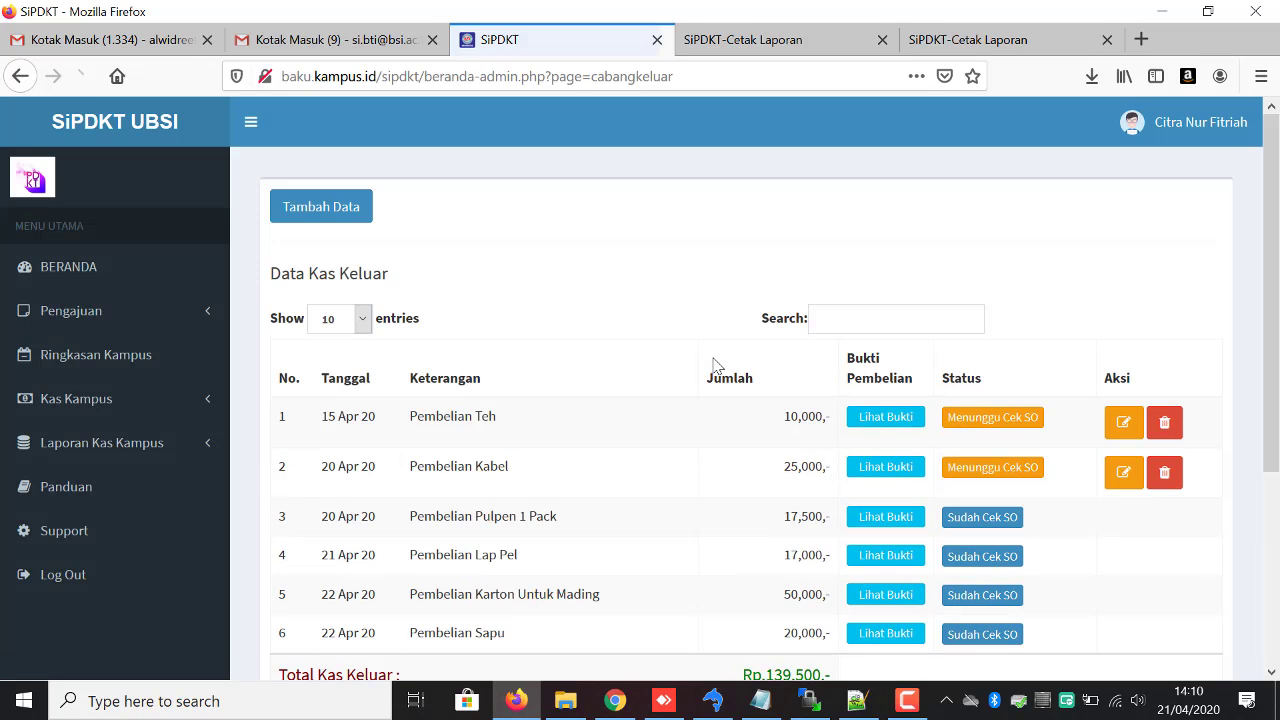
{"action": "left_click_drag", "start_coordinate": [822, 417], "coordinate": [786, 420]}
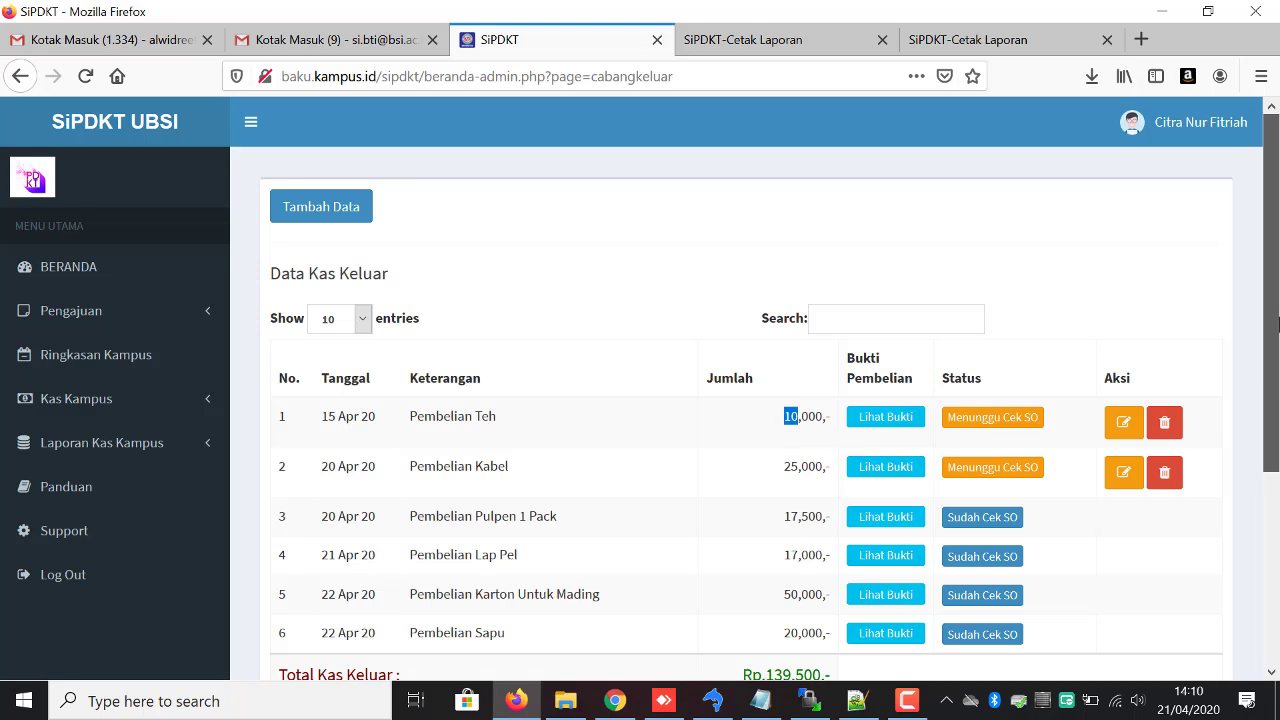
{"action": "left_click_drag", "start_coordinate": [1268, 330], "coordinate": [1264, 414]}
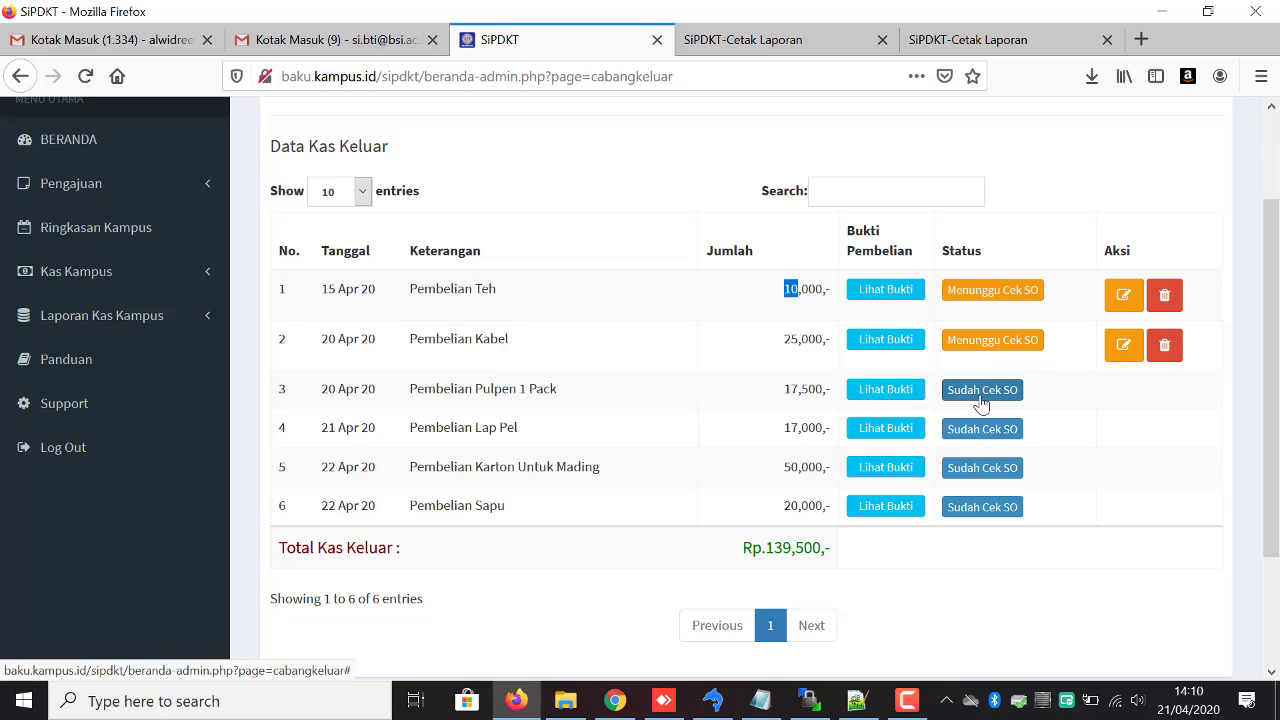
Open the Laporan Kas Keluar report and review its title and the Debet and Kredit entries
{"action": "left_click", "coordinate": [160, 277]}
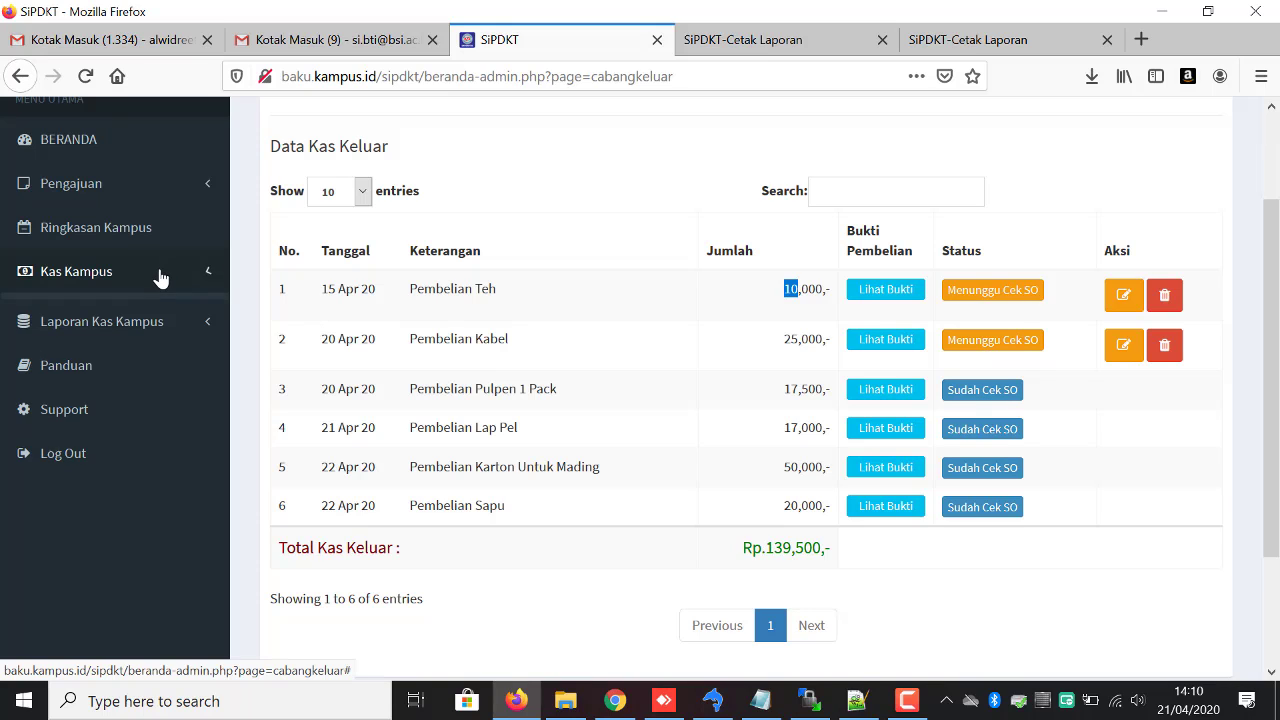
{"action": "left_click", "coordinate": [160, 277]}
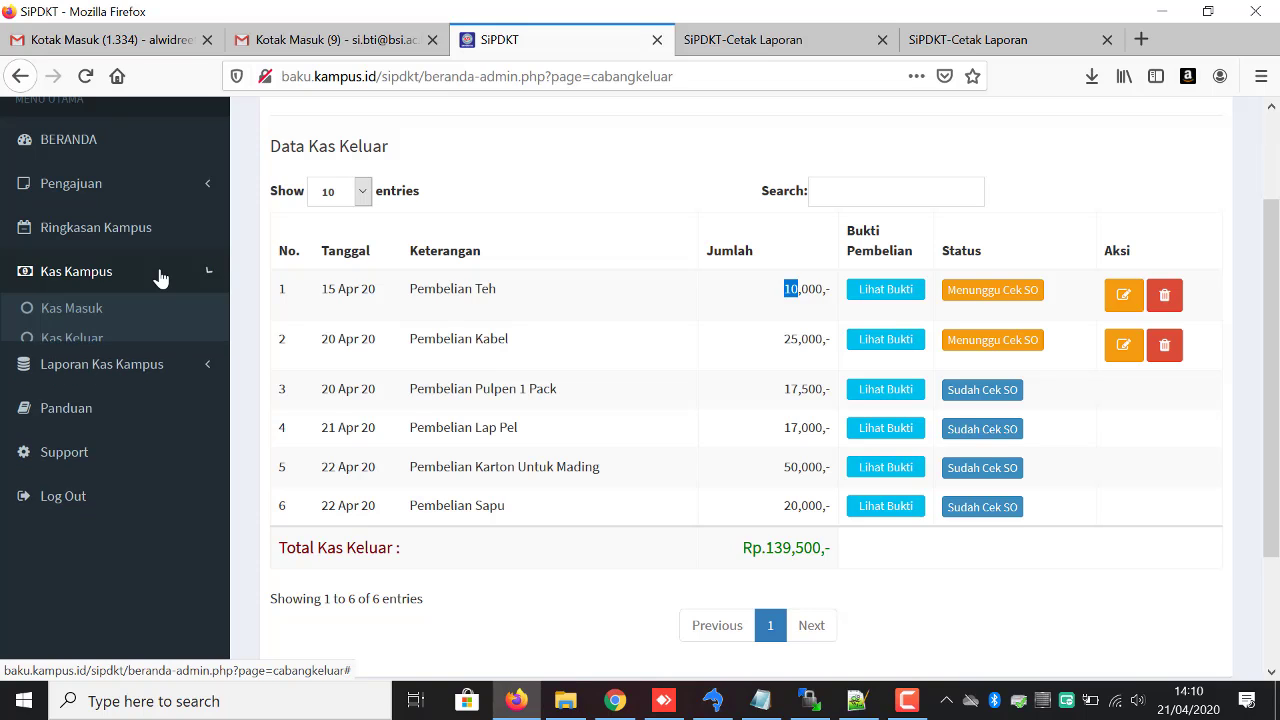
{"action": "left_click", "coordinate": [152, 315]}
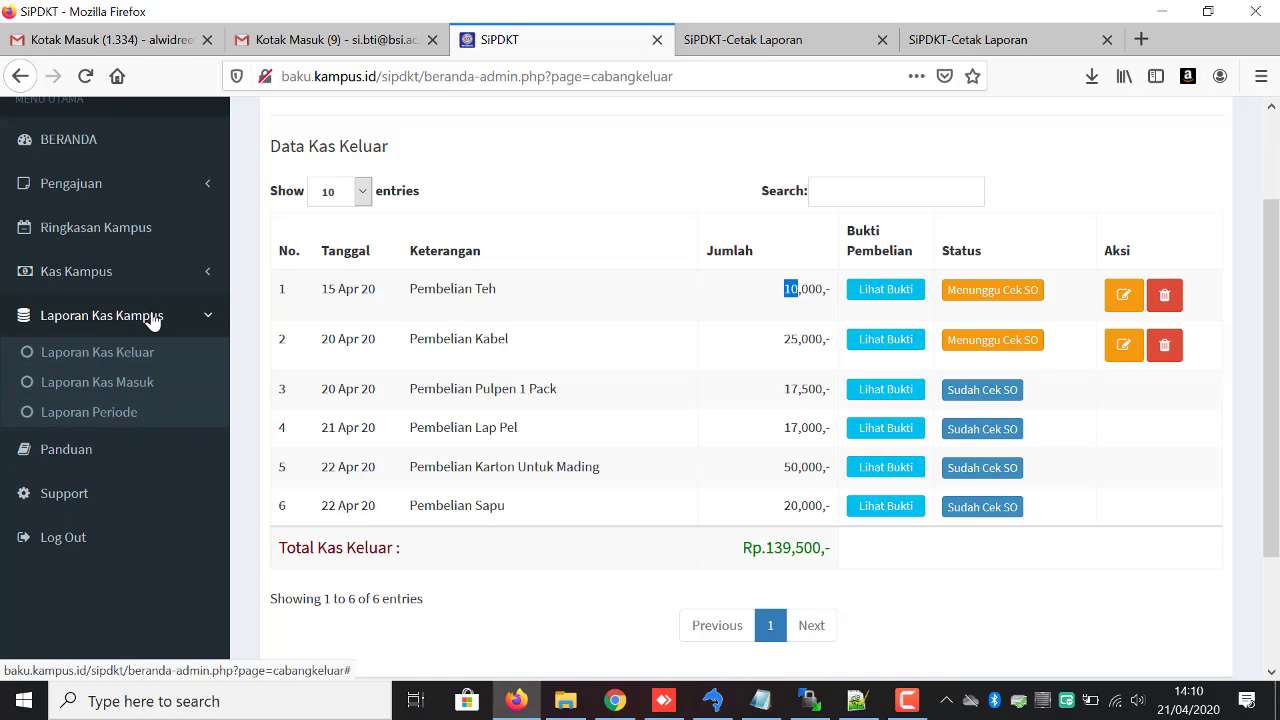
{"action": "left_click", "coordinate": [140, 350]}
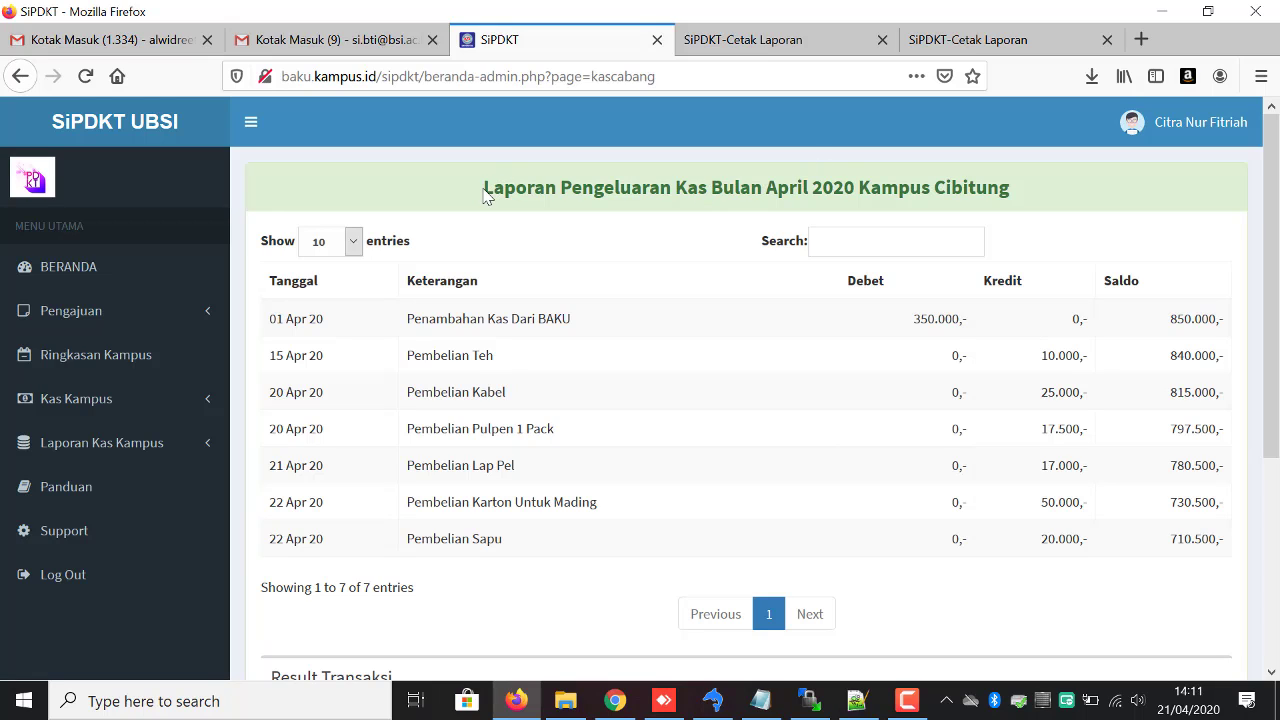
{"action": "left_click_drag", "start_coordinate": [487, 190], "coordinate": [1105, 212]}
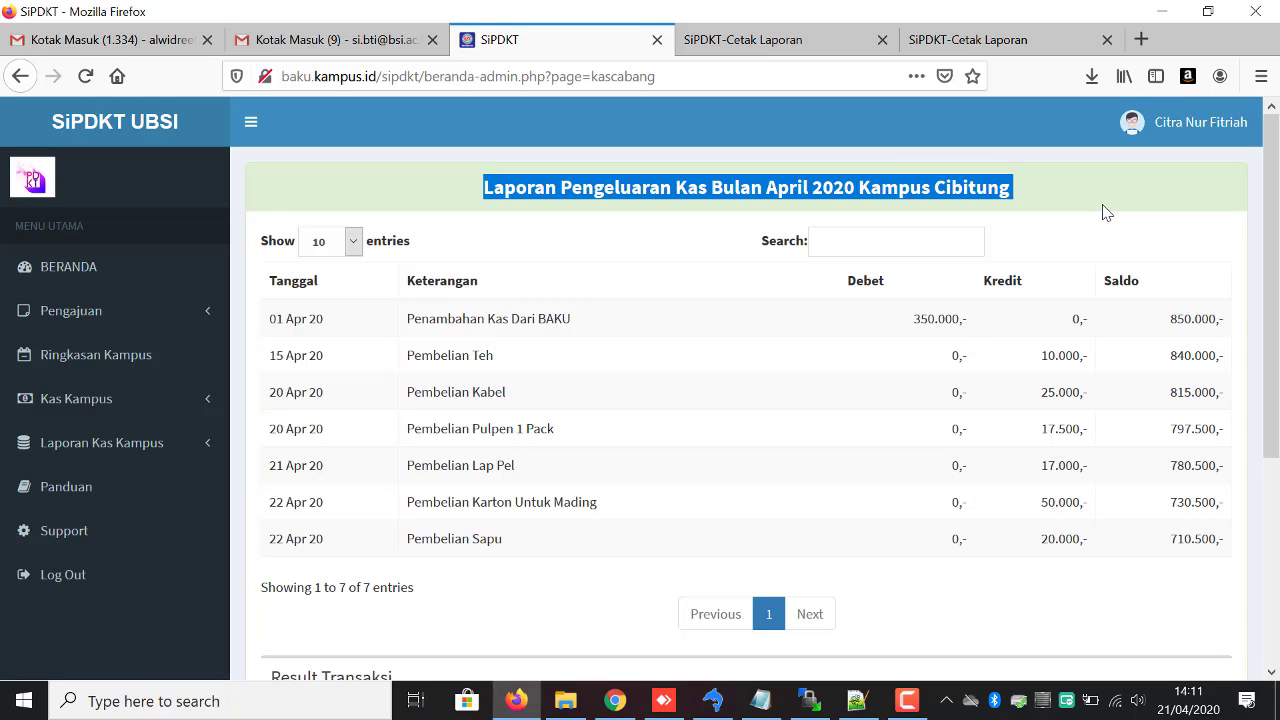
{"action": "left_click", "coordinate": [1060, 232]}
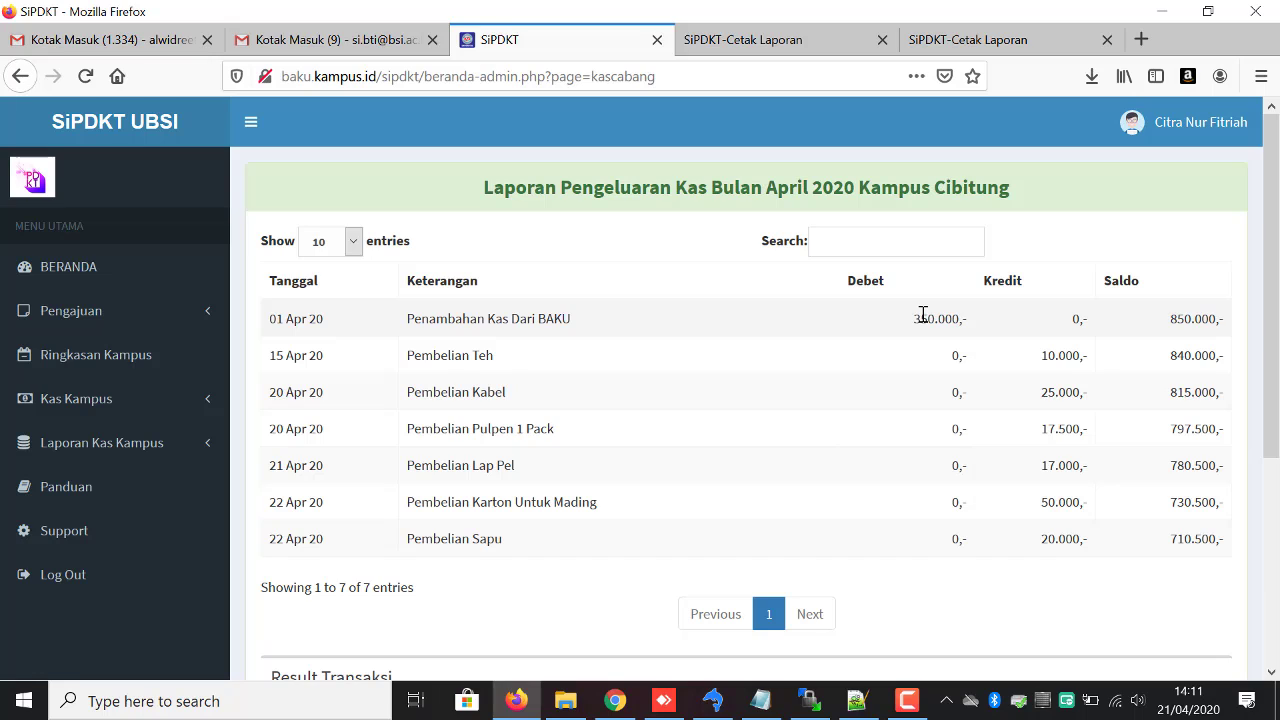
{"action": "left_click_drag", "start_coordinate": [923, 315], "coordinate": [923, 313]}
{"action": "left_click", "coordinate": [1048, 359]}
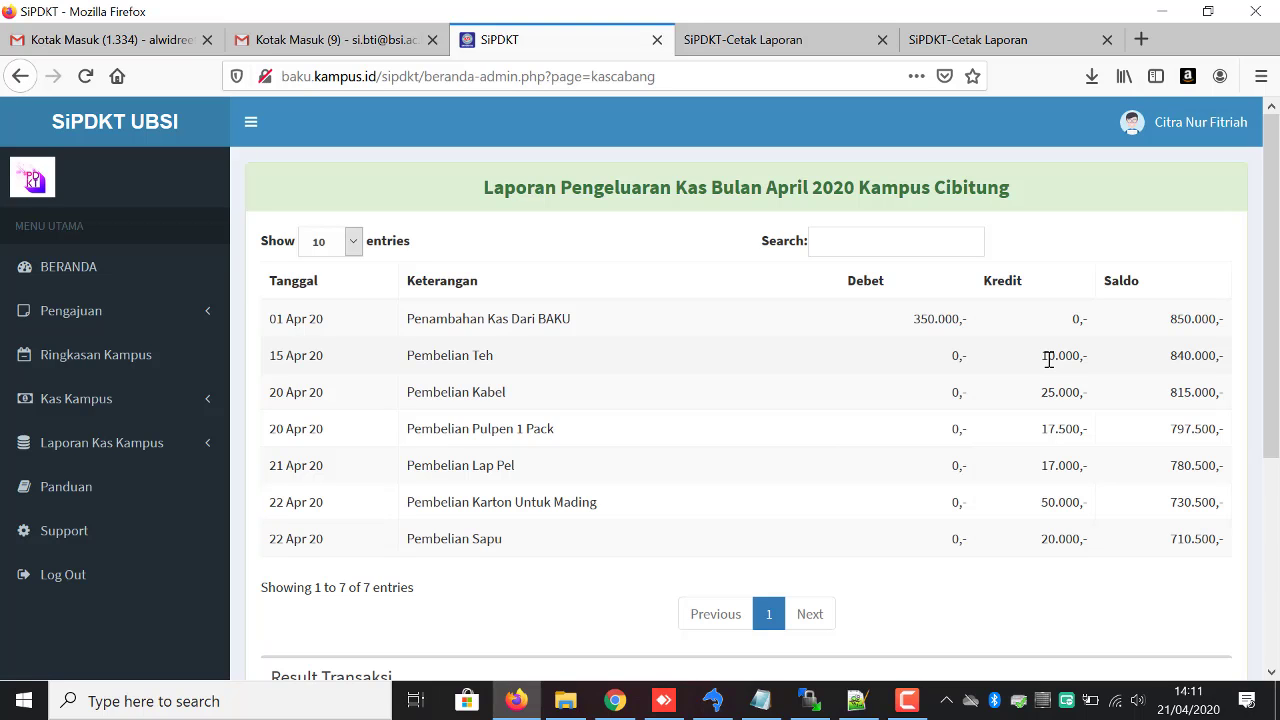
Examine the Saldo column and the Result Transaksi figures for Saldo Sebelumnya, Mutasi Masuk, Mutasi Keluar and Sisa Saldo
{"action": "scroll", "coordinate": [1277, 372], "scroll_direction": "down", "scroll_amount": 2}
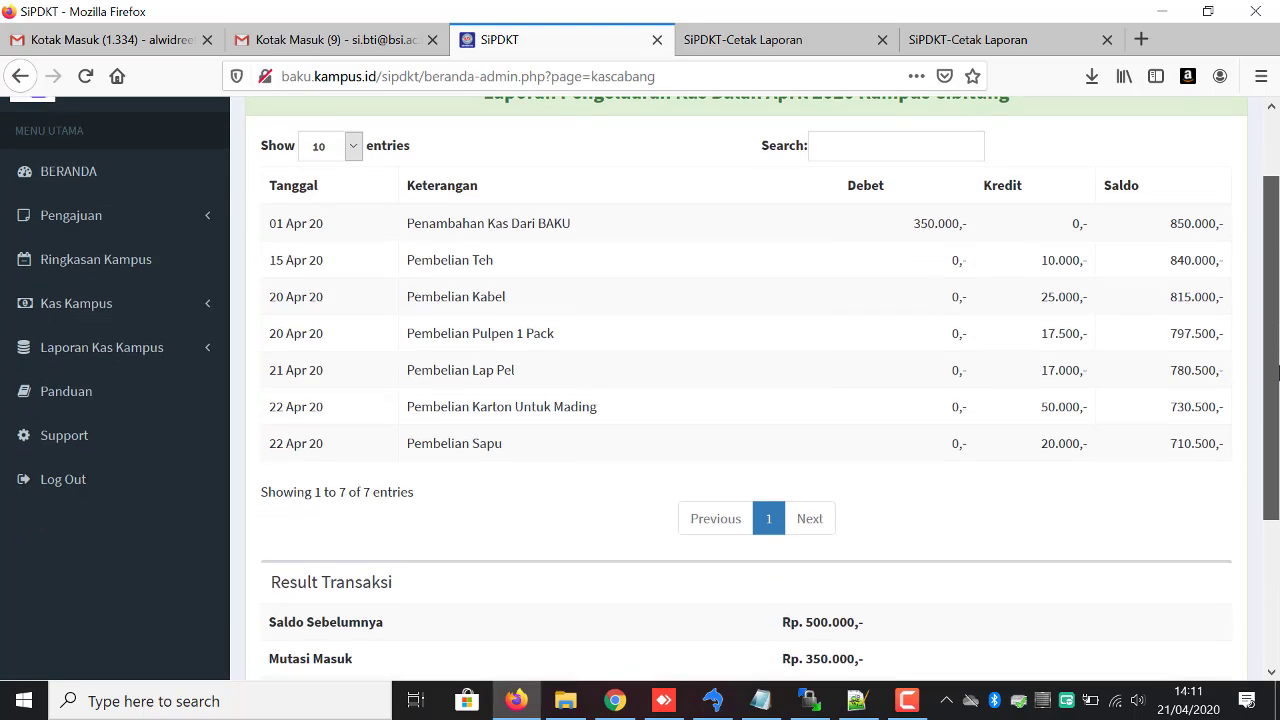
{"action": "scroll", "coordinate": [1277, 372], "scroll_direction": "down", "scroll_amount": 1}
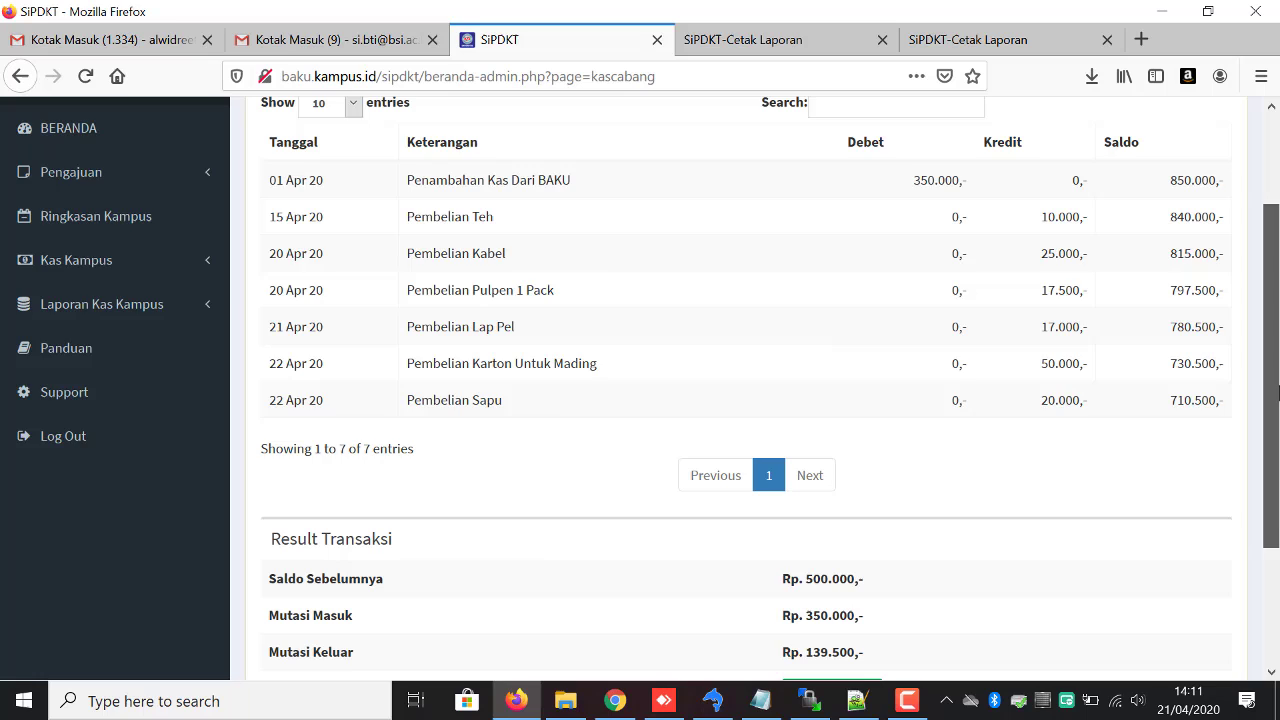
{"action": "double_click", "coordinate": [1175, 177]}
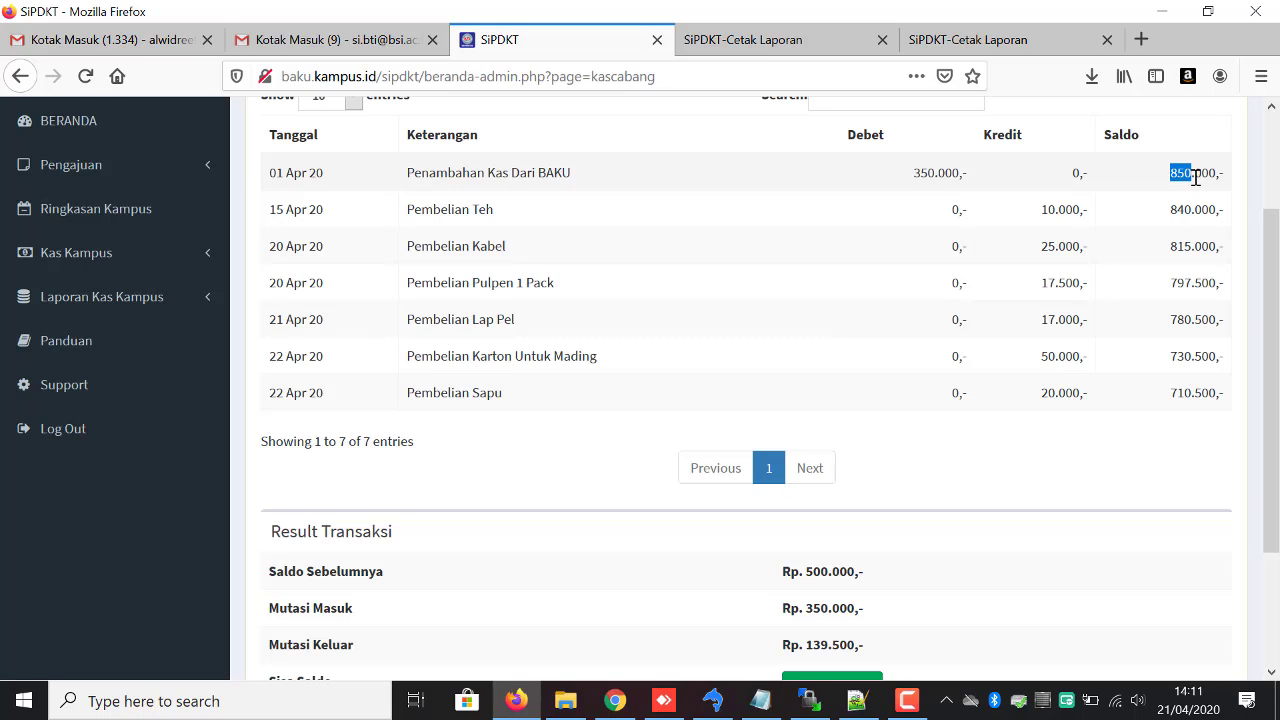
{"action": "double_click", "coordinate": [370, 574]}
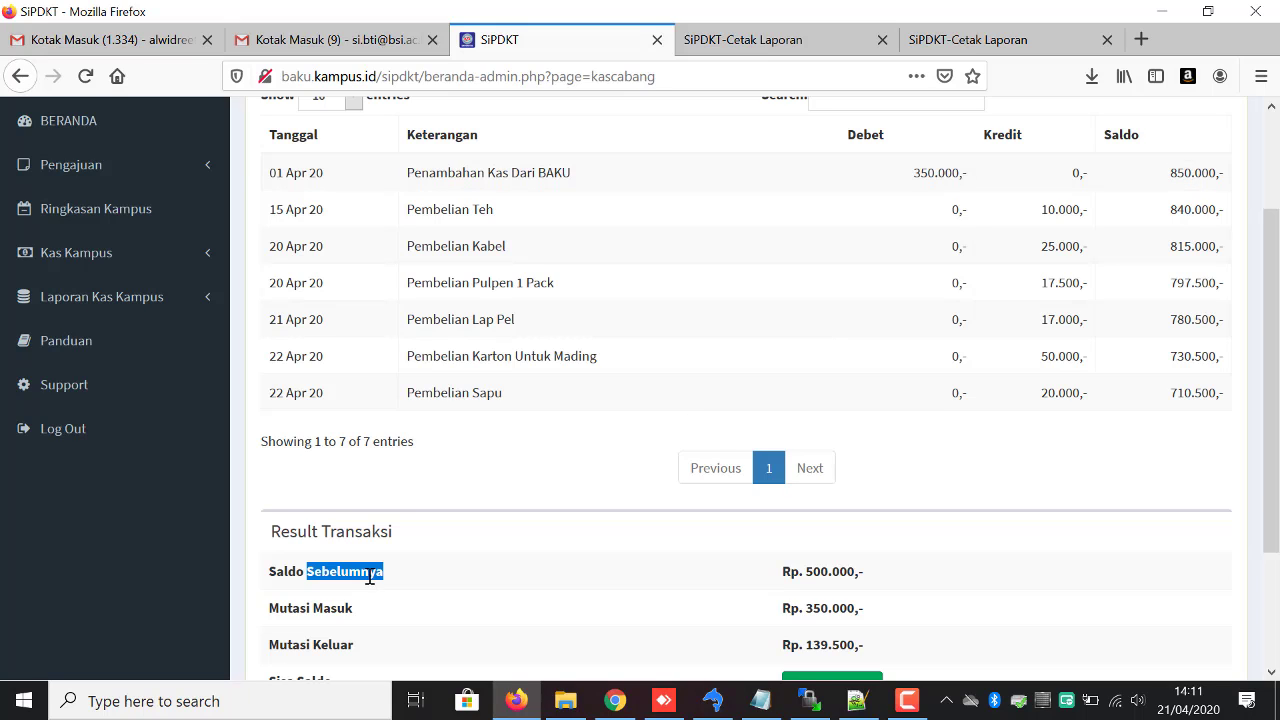
{"action": "double_click", "coordinate": [820, 567]}
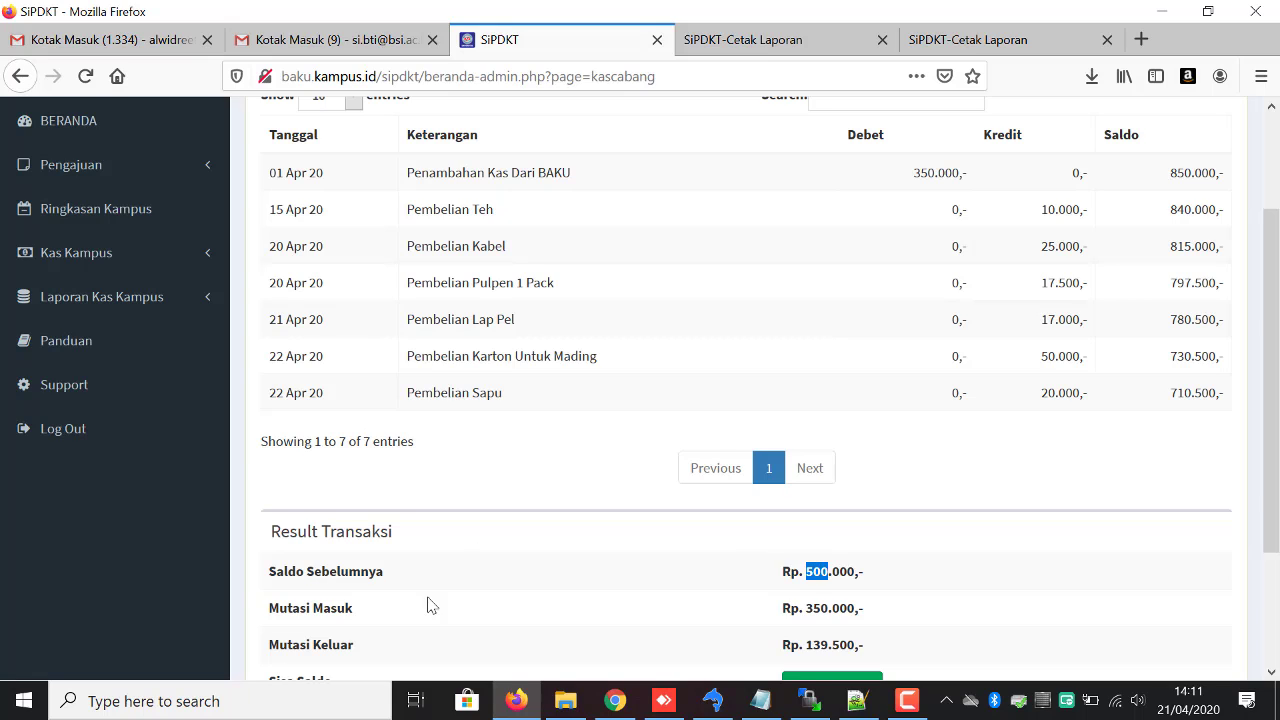
{"action": "left_click", "coordinate": [817, 606]}
{"action": "double_click", "coordinate": [817, 606]}
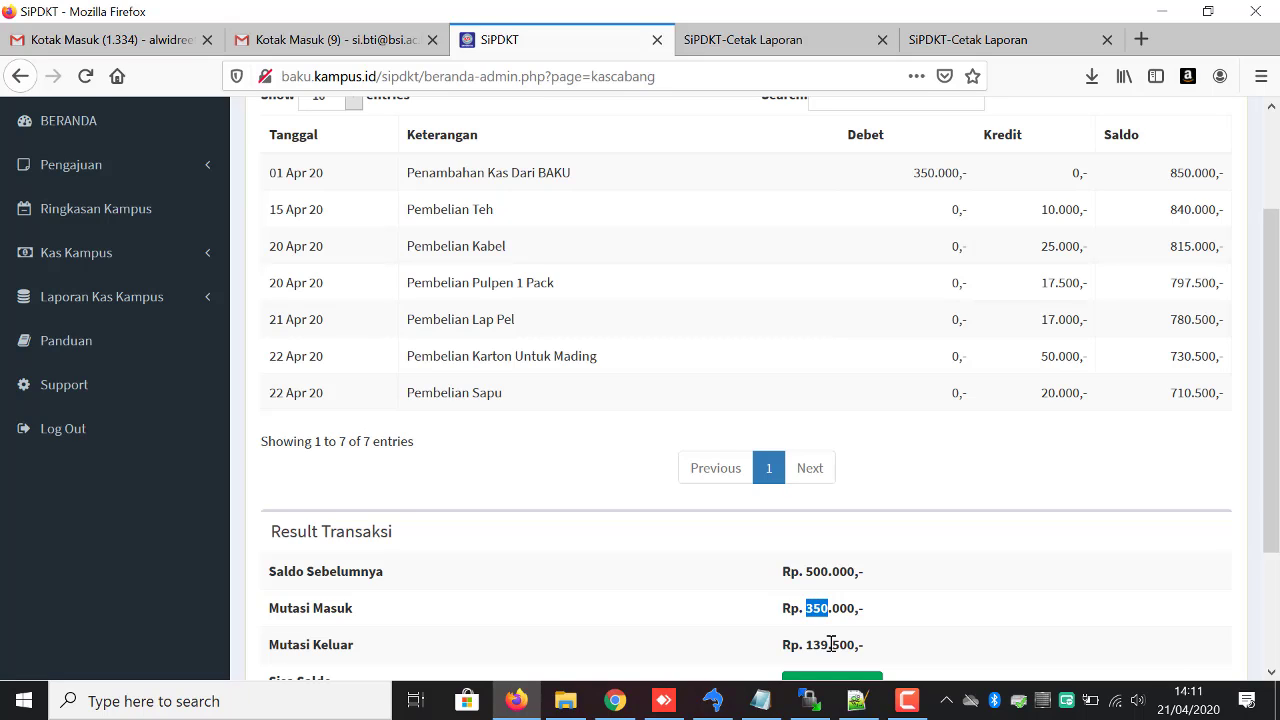
{"action": "left_click", "coordinate": [830, 644]}
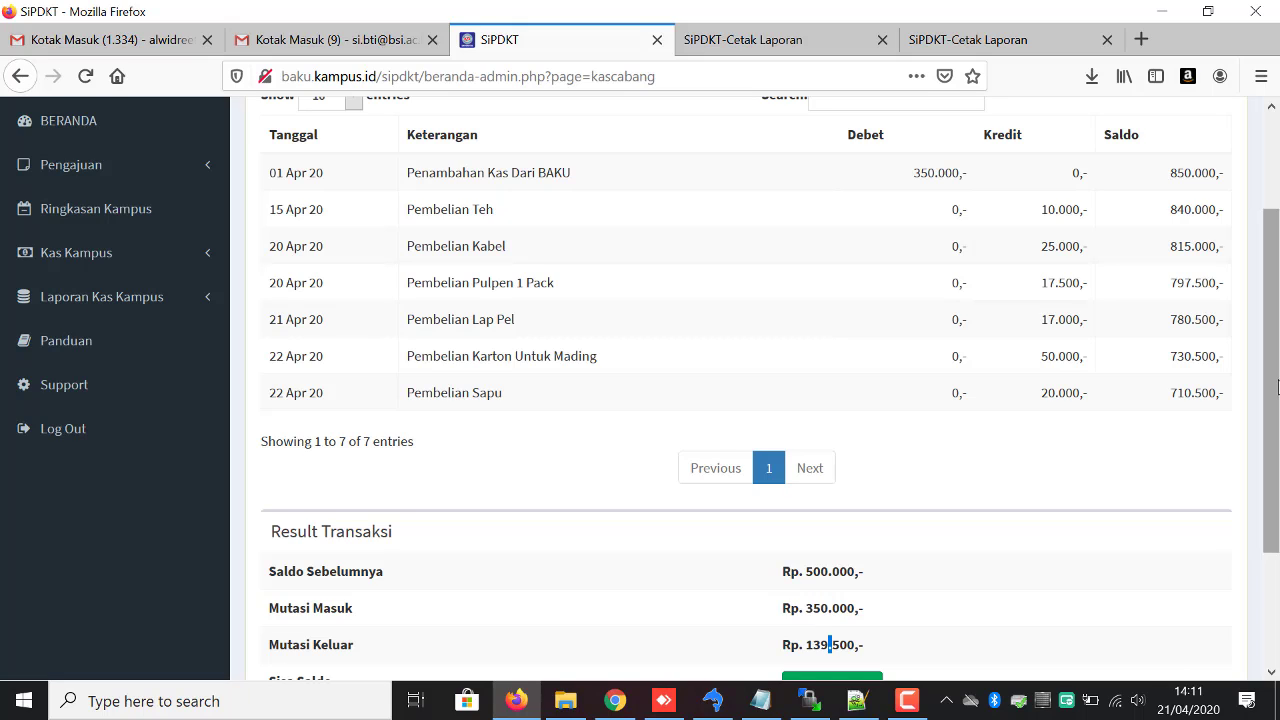
{"action": "scroll", "coordinate": [1276, 390], "scroll_direction": "down", "scroll_amount": 2}
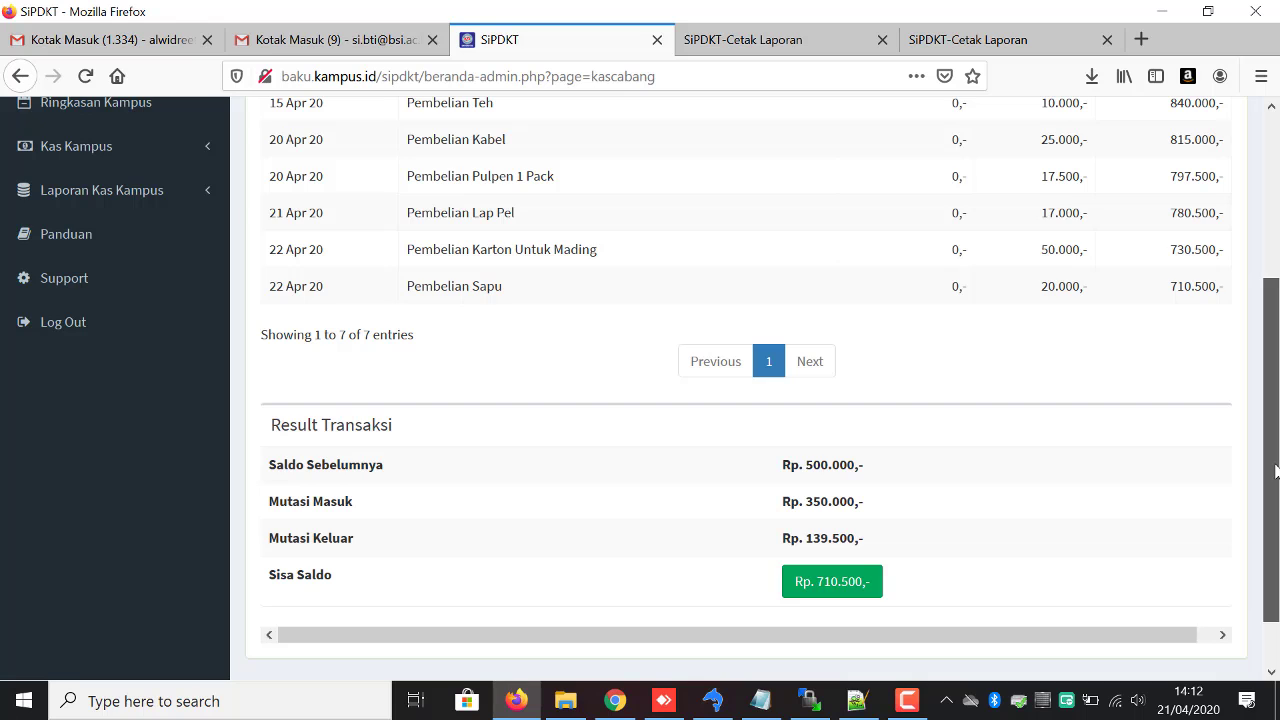
{"action": "left_click_drag", "start_coordinate": [1276, 470], "coordinate": [1266, 292]}
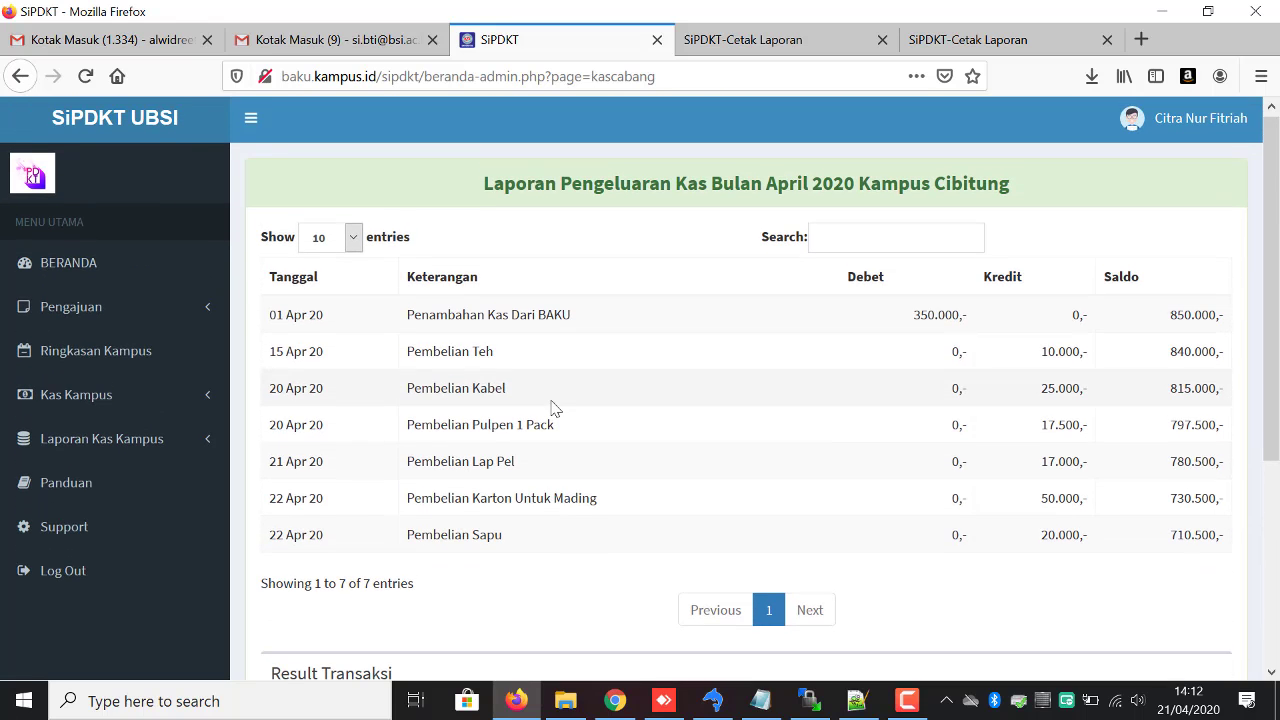
Open the Laporan Kas Masuk page and start a new income entry with Penjualan KTM as its No Perkiraan
{"action": "left_click", "coordinate": [134, 447]}
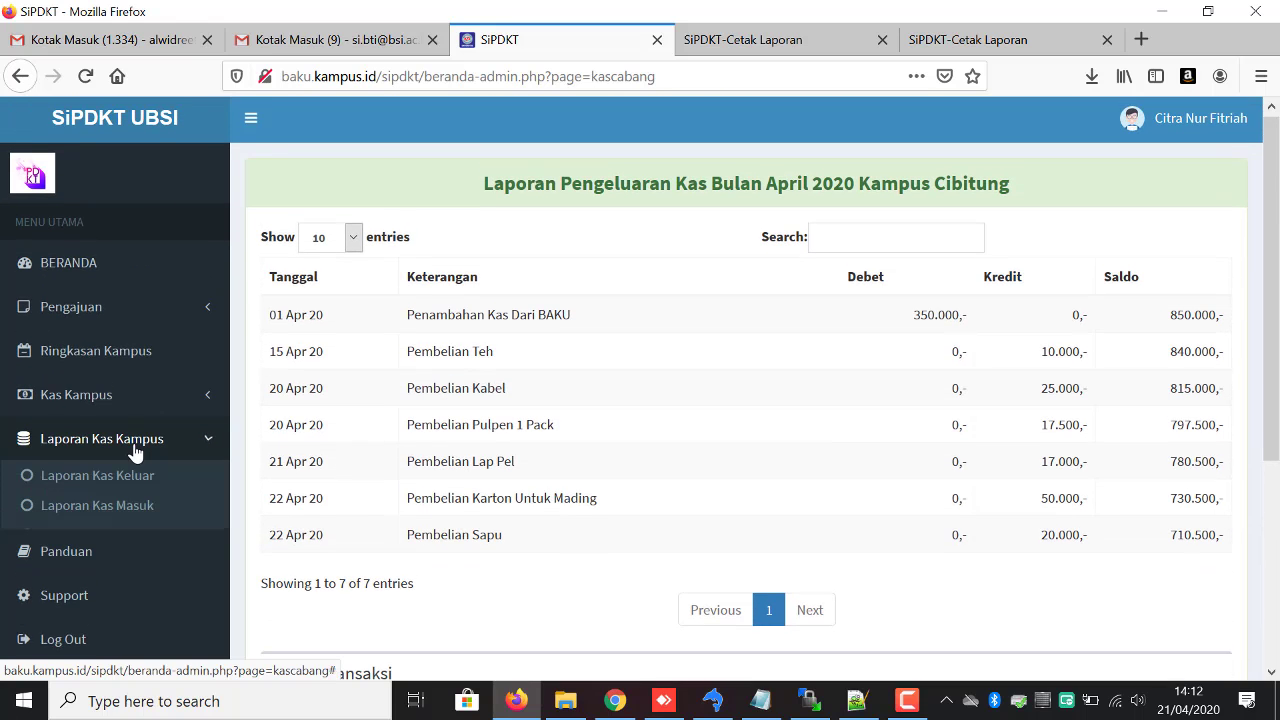
{"action": "left_click", "coordinate": [129, 506]}
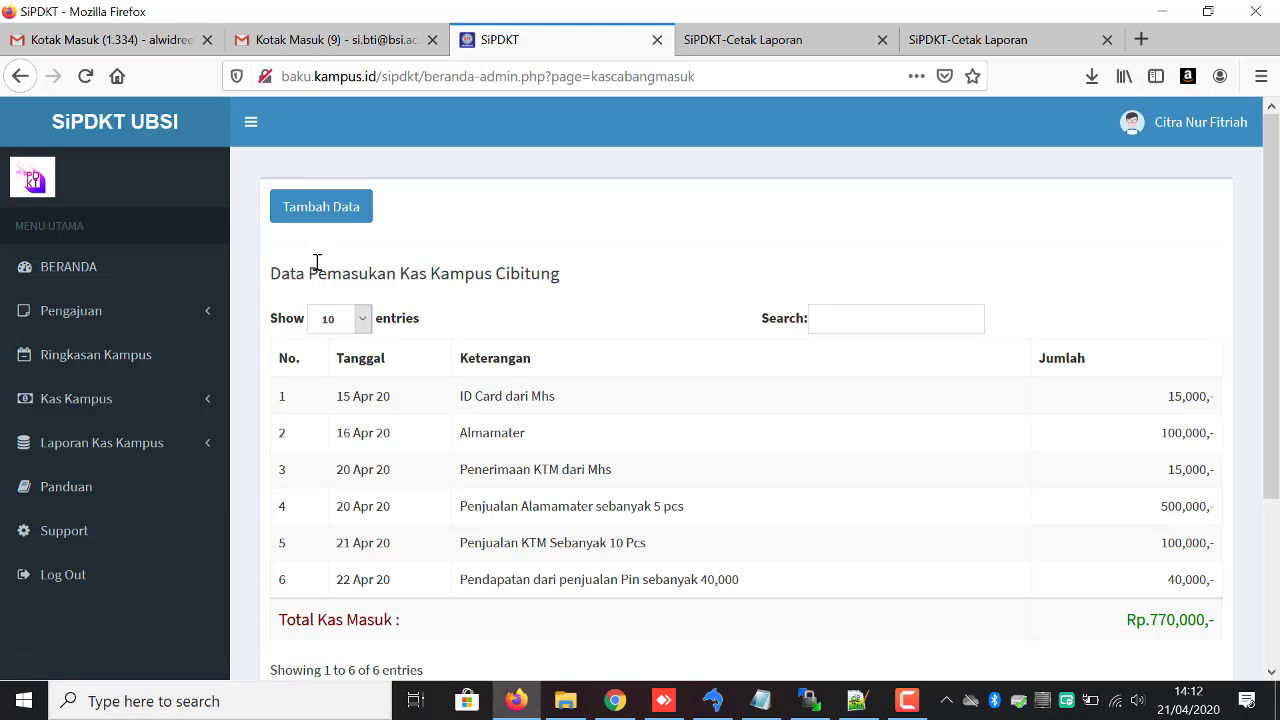
{"action": "left_click", "coordinate": [327, 228]}
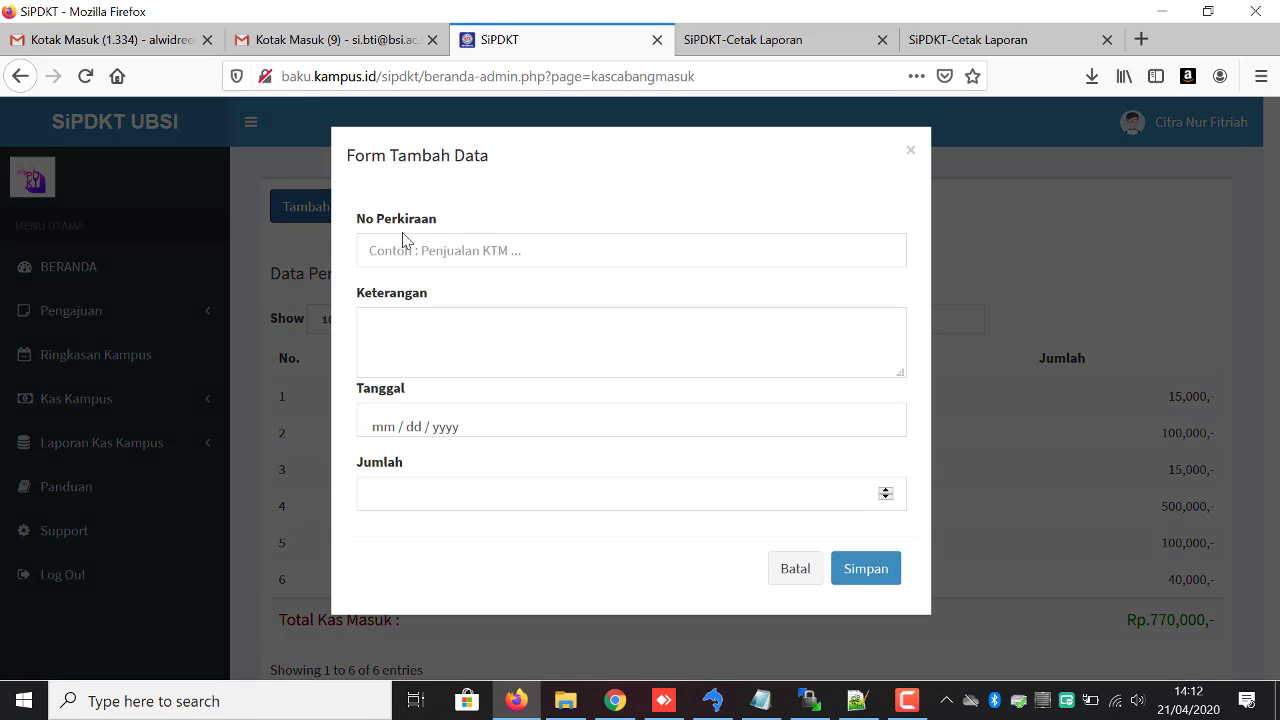
{"action": "left_click", "coordinate": [402, 241]}
{"action": "type", "text": "P"}
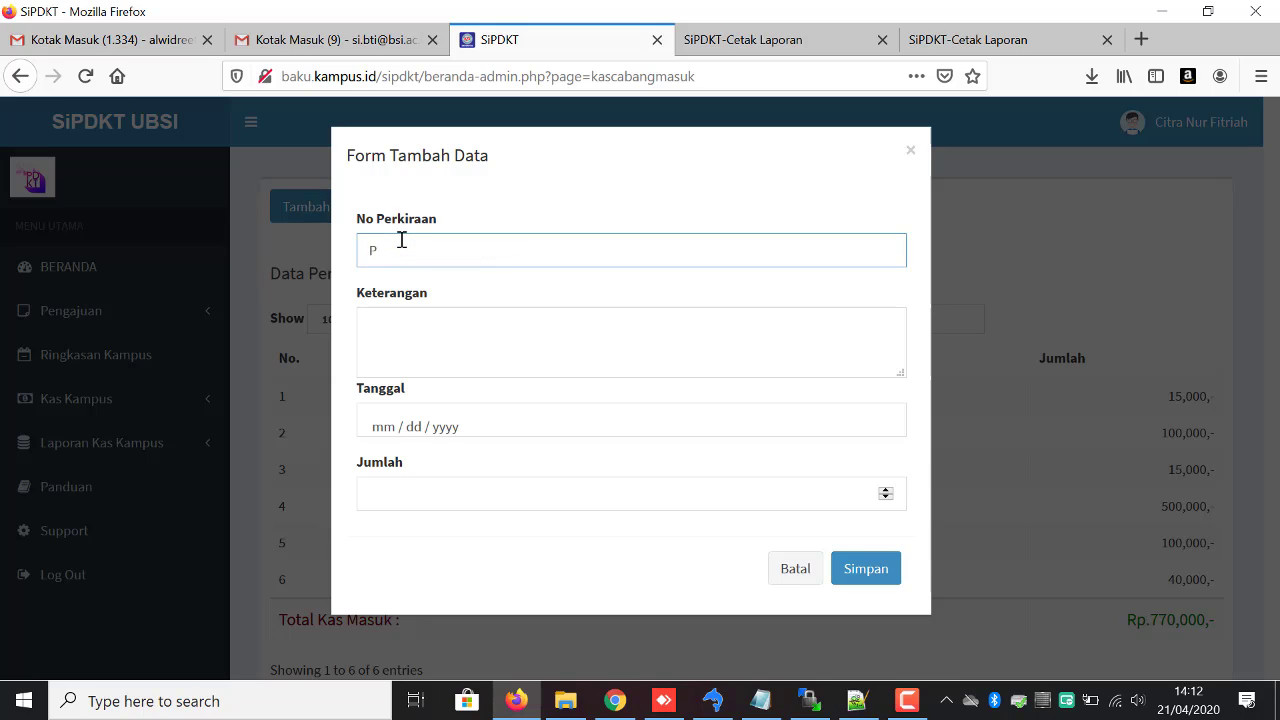
{"action": "type", "text": "enjualan "}
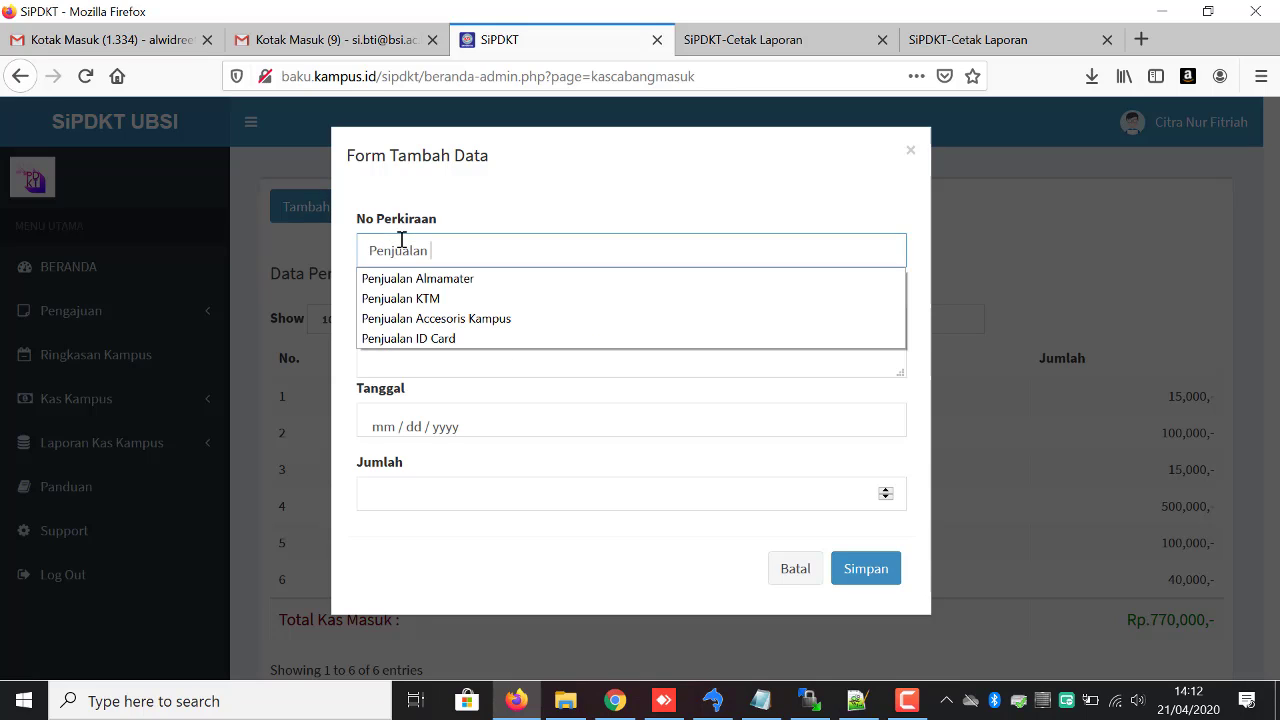
{"action": "type", "text": "KTM"}
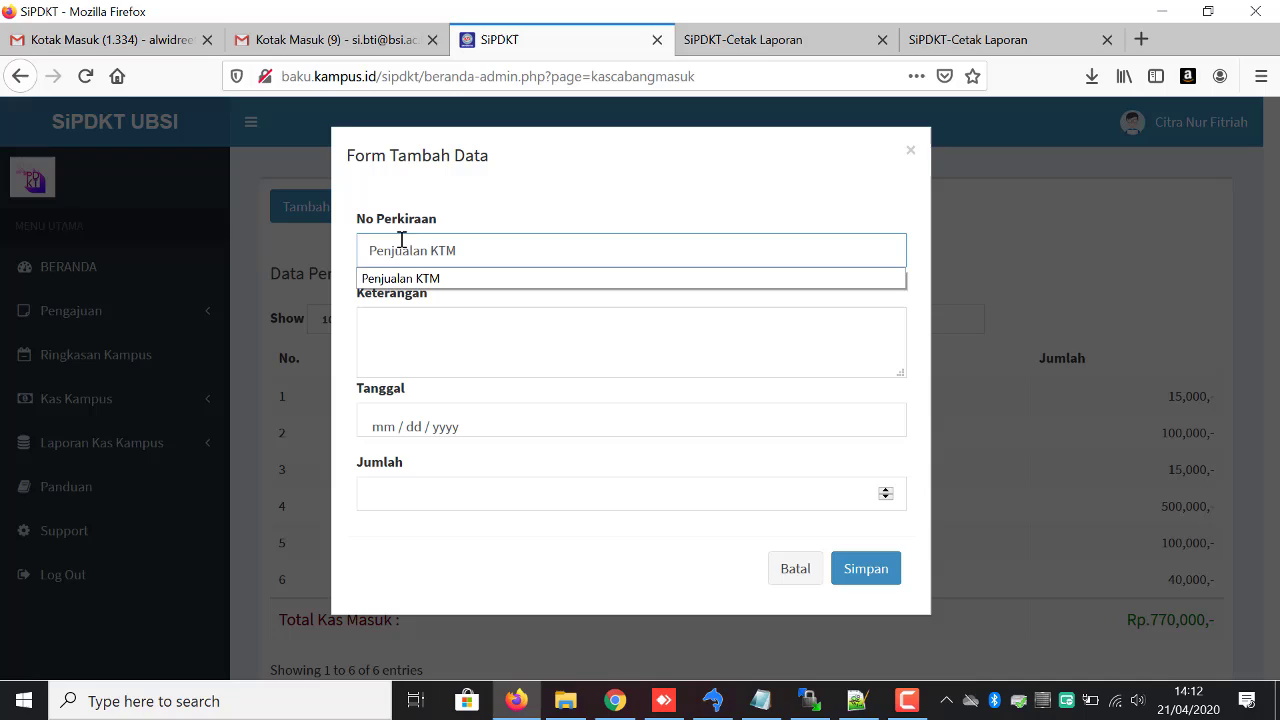
Enter "Penambahan Dana dari penjualan sebanyak 10 Pcs x 5,000" as the income entry's Keterangan
{"action": "left_click", "coordinate": [417, 349]}
{"action": "type", "text": "Pe"}
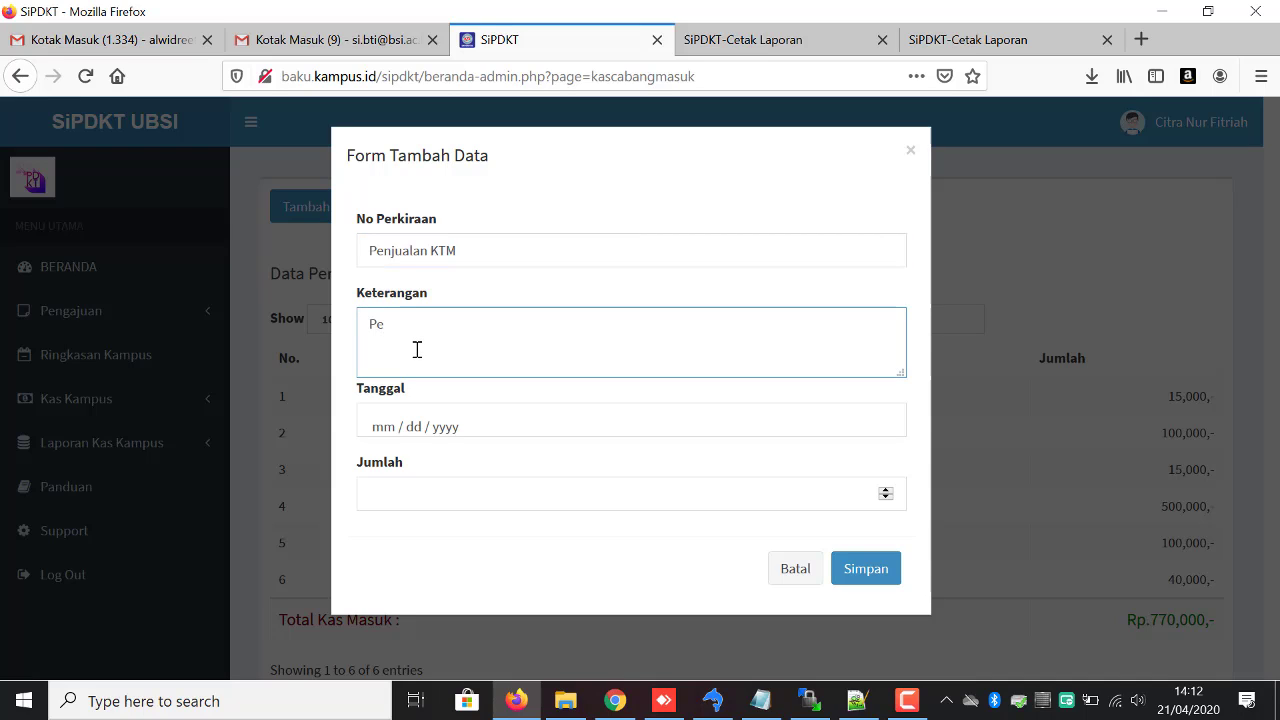
{"action": "type", "text": "nambahan Dana dari penjualan s"}
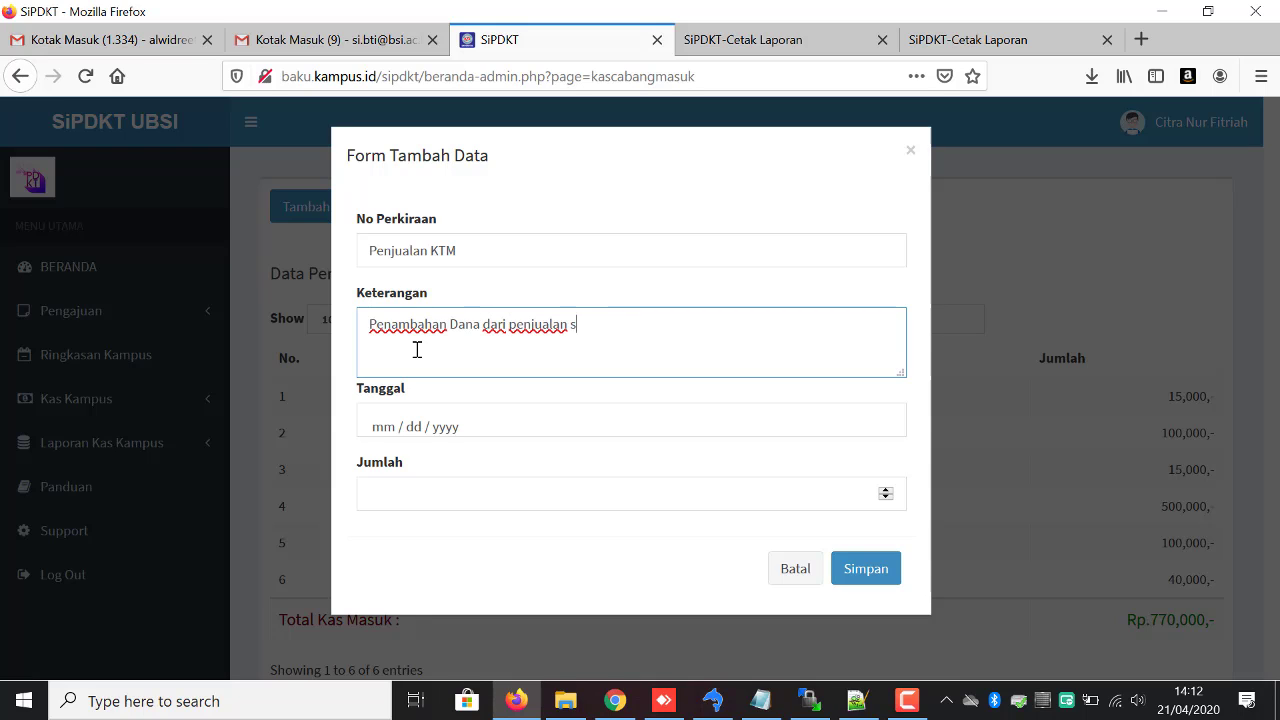
{"action": "type", "text": "ebanyak 10 Pcs x"}
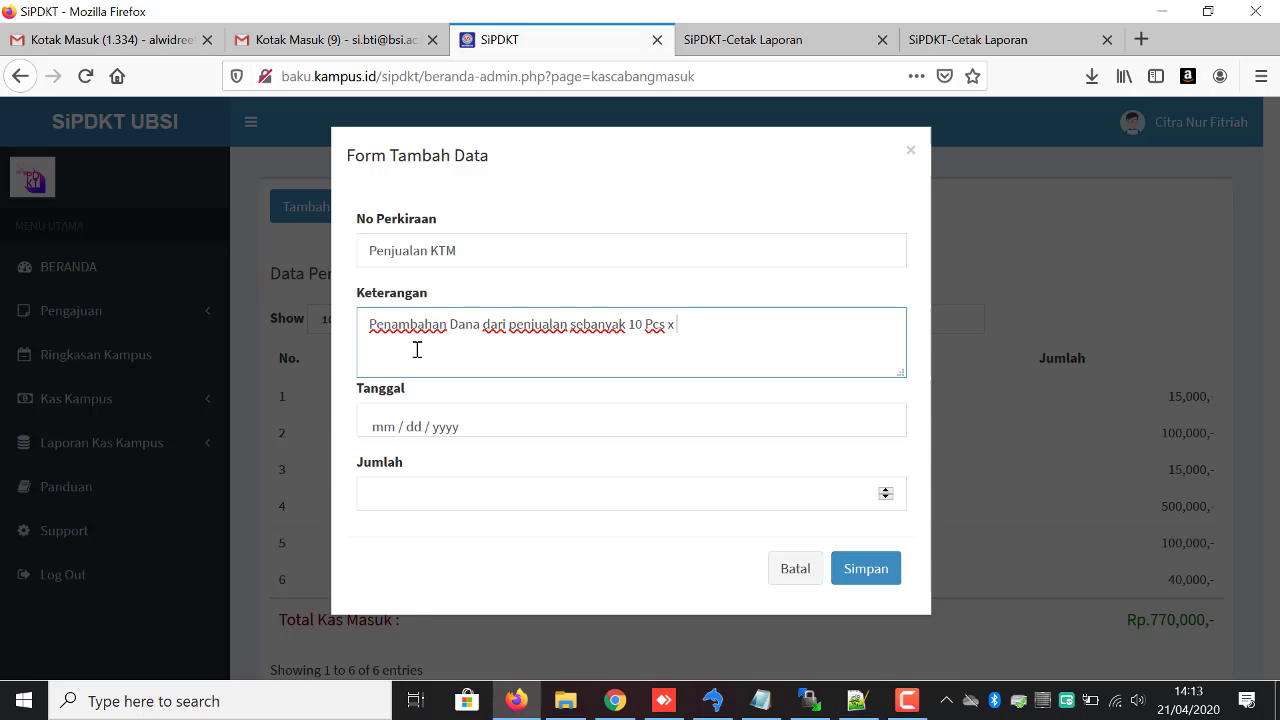
{"action": "type", "text": " 5,000"}
Set the income entry's Tanggal to 04/21/2020 and Jumlah to 50000, and save it
{"action": "left_click", "coordinate": [434, 428]}
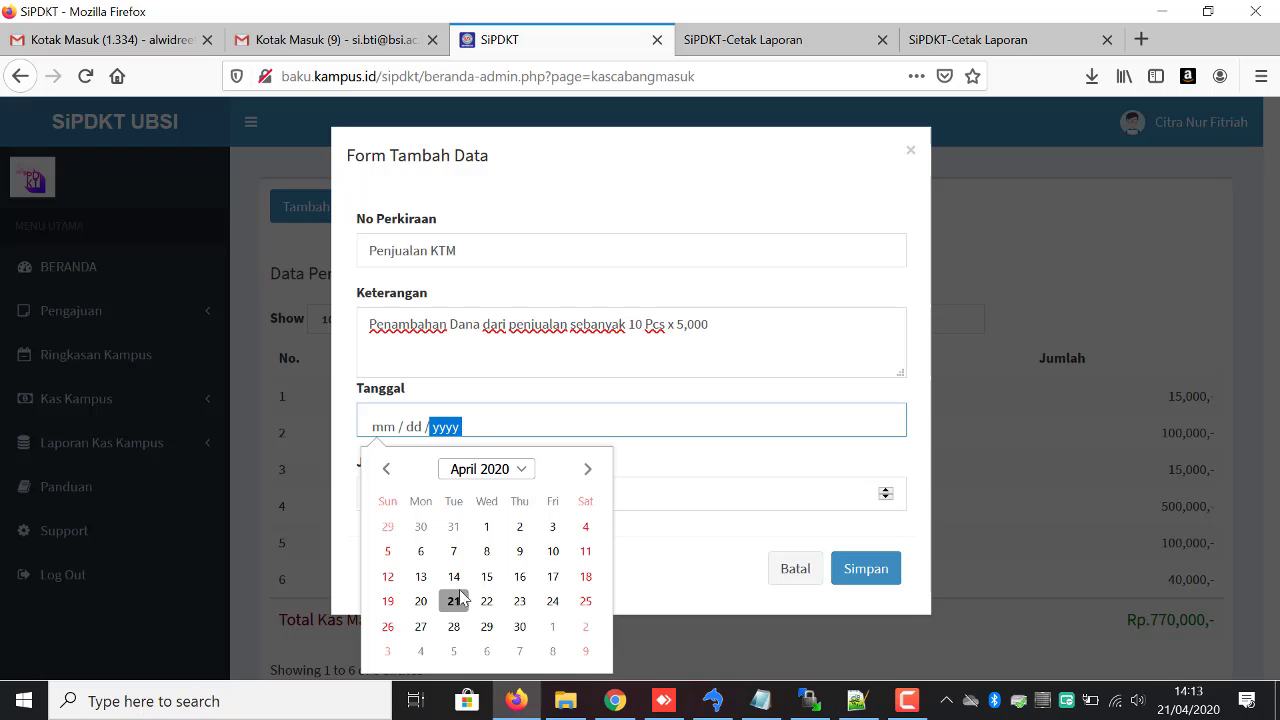
{"action": "left_click", "coordinate": [560, 578]}
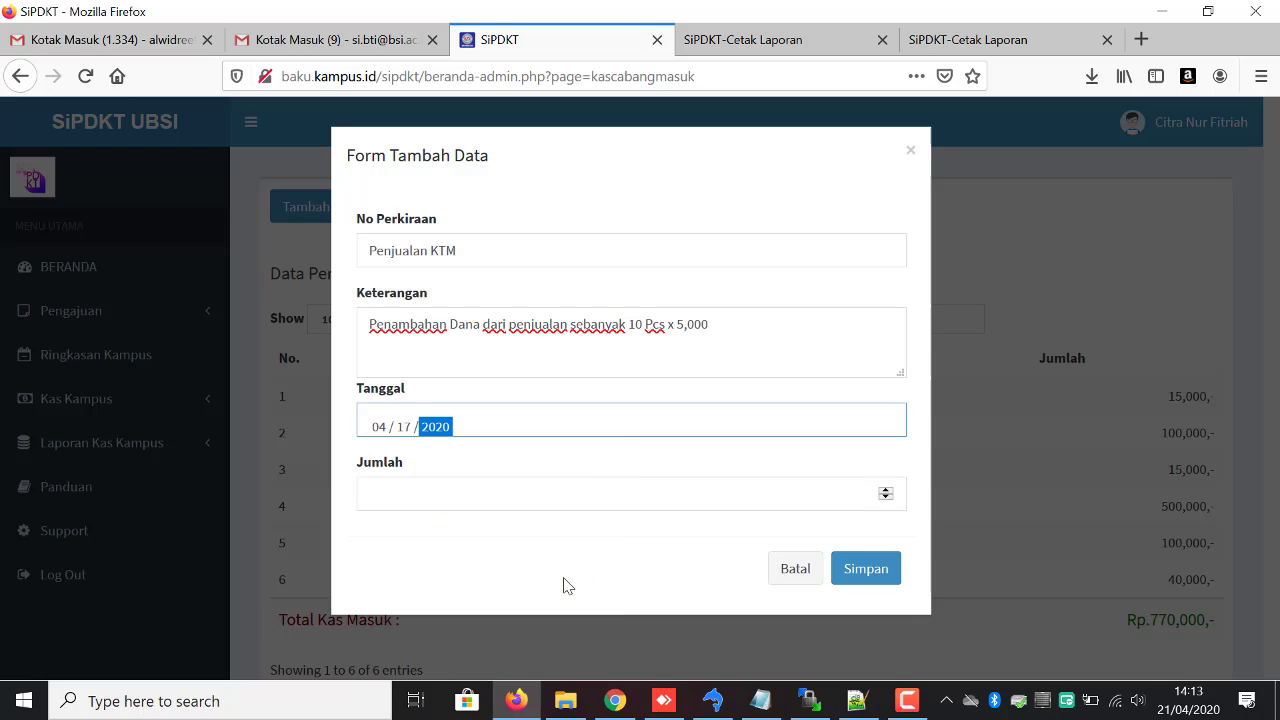
{"action": "left_click", "coordinate": [486, 426]}
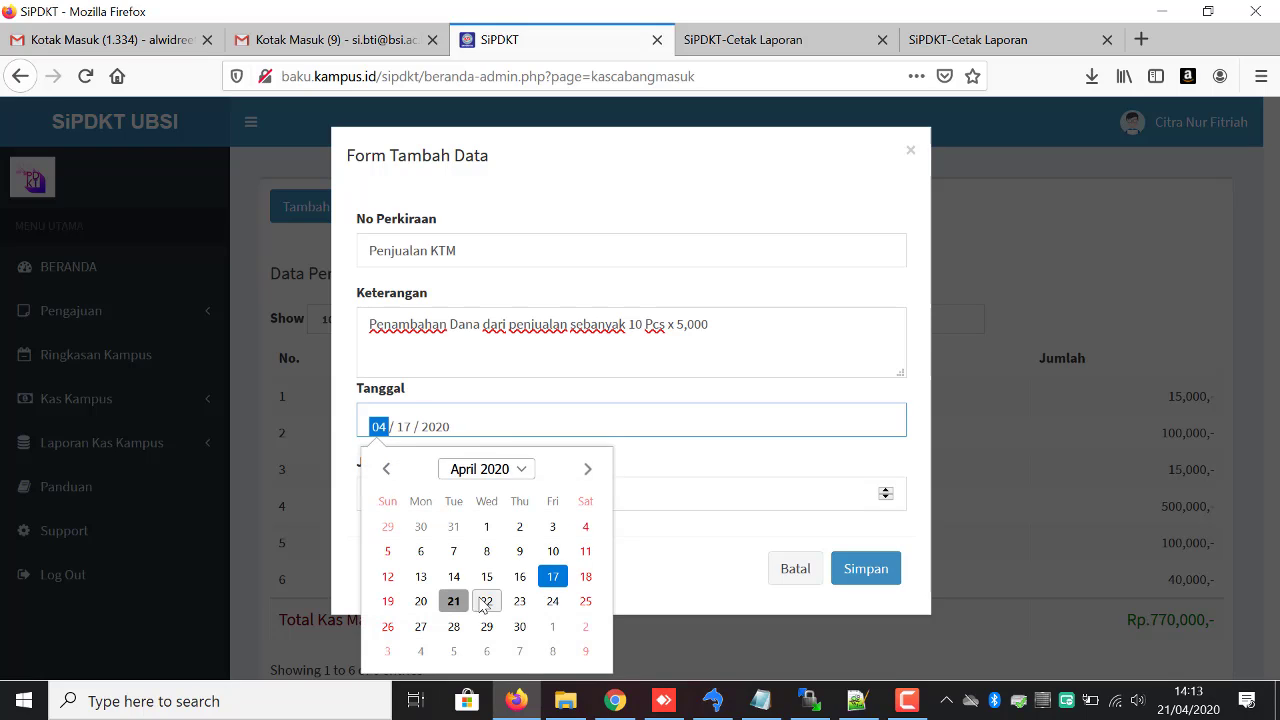
{"action": "left_click", "coordinate": [455, 601]}
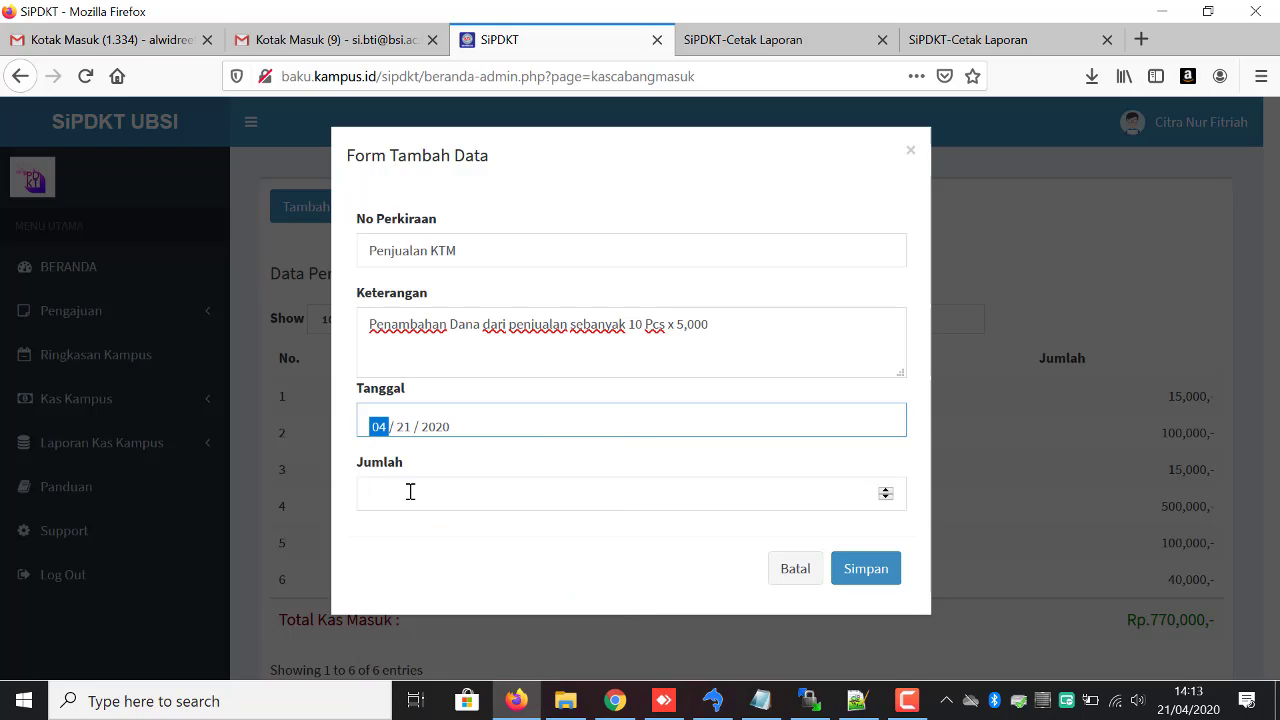
{"action": "left_click", "coordinate": [409, 492]}
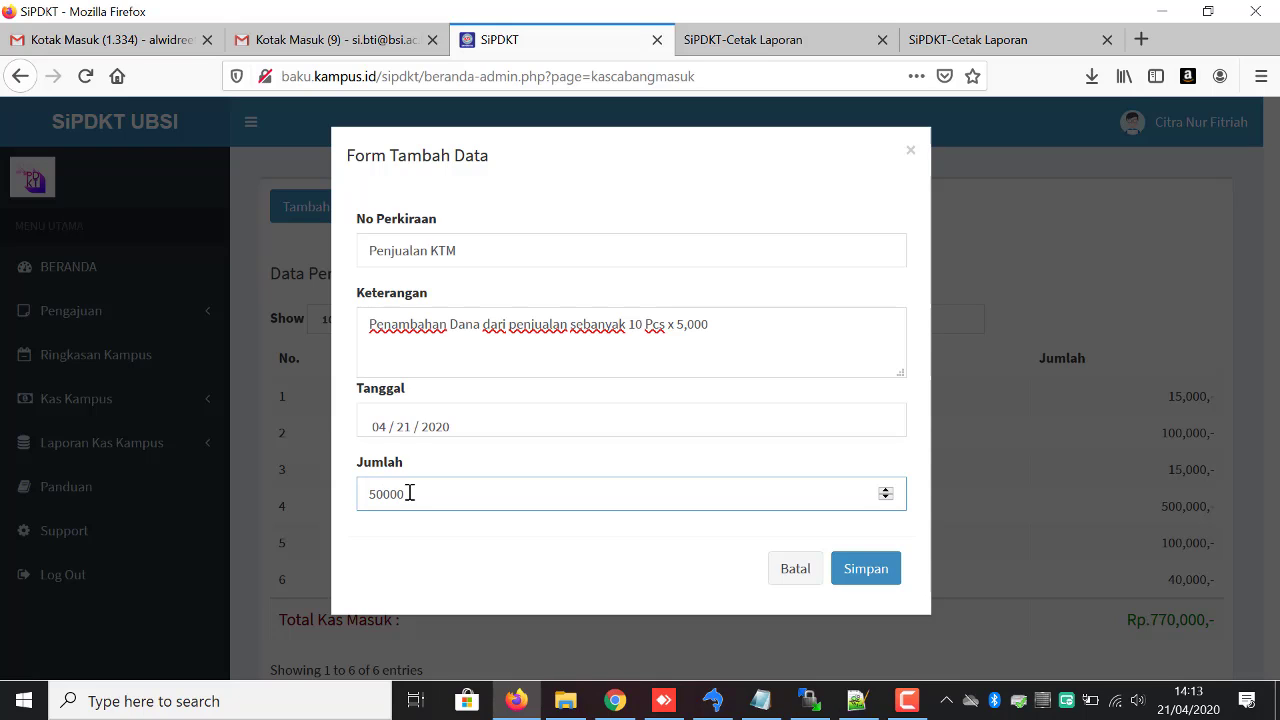
{"action": "left_click", "coordinate": [857, 571]}
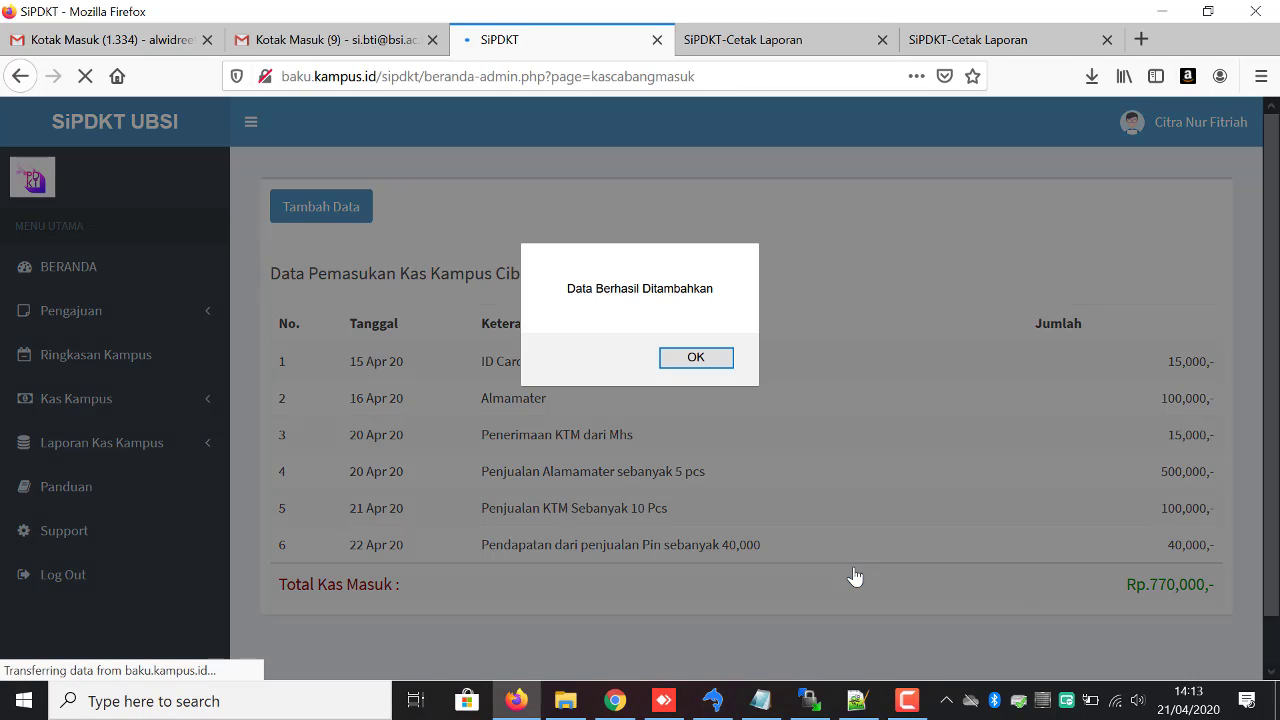
{"action": "left_click", "coordinate": [722, 360]}
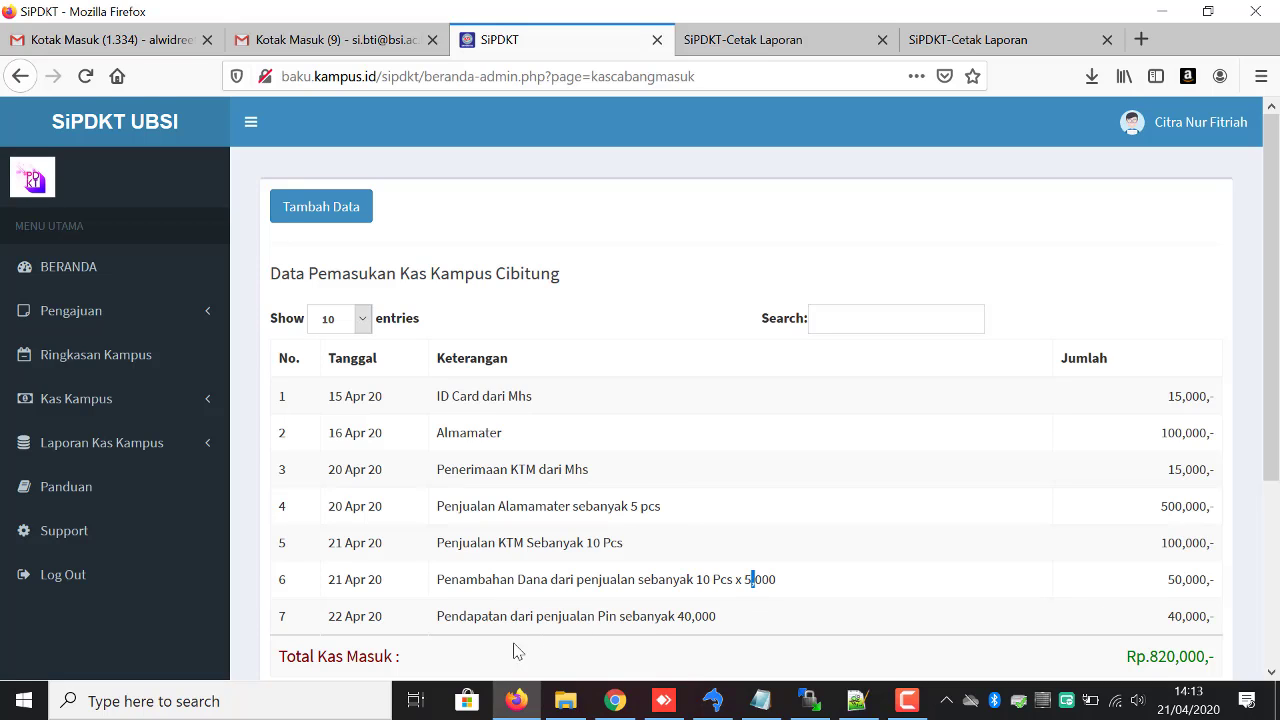
Check the new entry's description and amount in the Data Pemasukan Kas list, along with the Total Kas Masuk
{"action": "left_click_drag", "start_coordinate": [440, 579], "coordinate": [848, 594]}
{"action": "left_click", "coordinate": [1178, 579]}
{"action": "double_click", "coordinate": [1180, 579]}
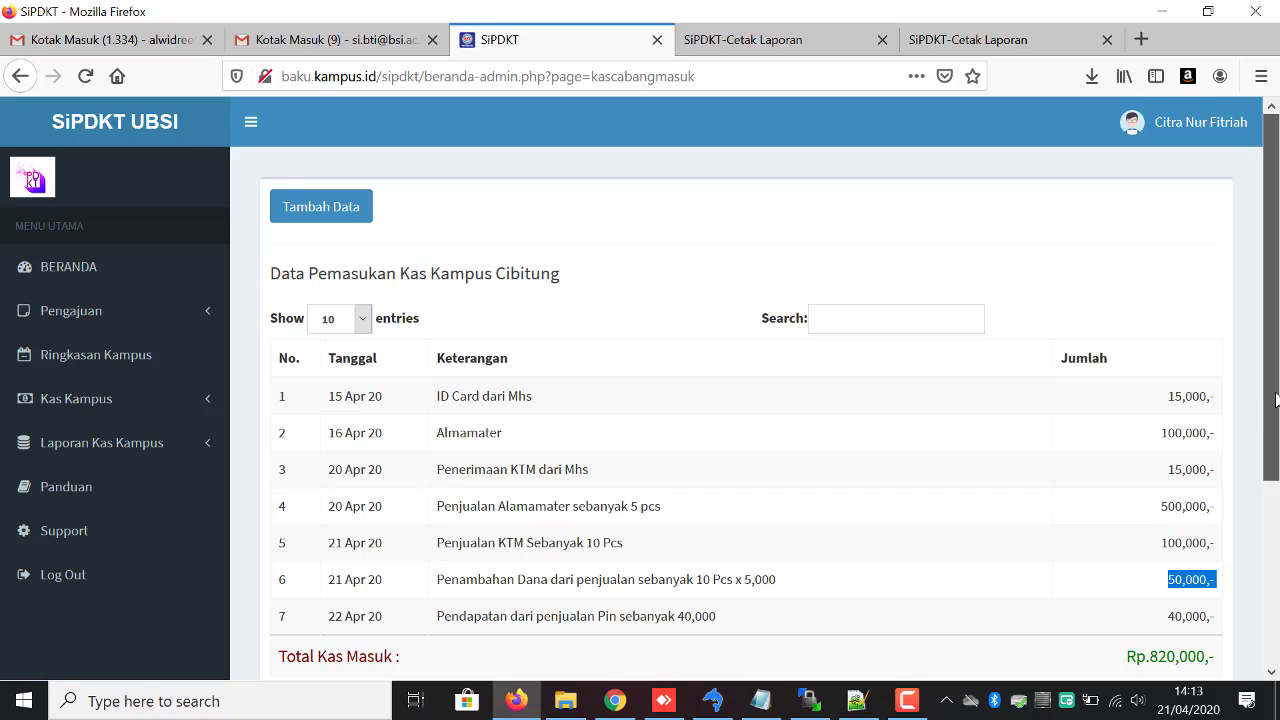
{"action": "scroll", "coordinate": [1180, 579], "scroll_direction": "down", "scroll_amount": 2}
{"action": "left_click", "coordinate": [1147, 586]}
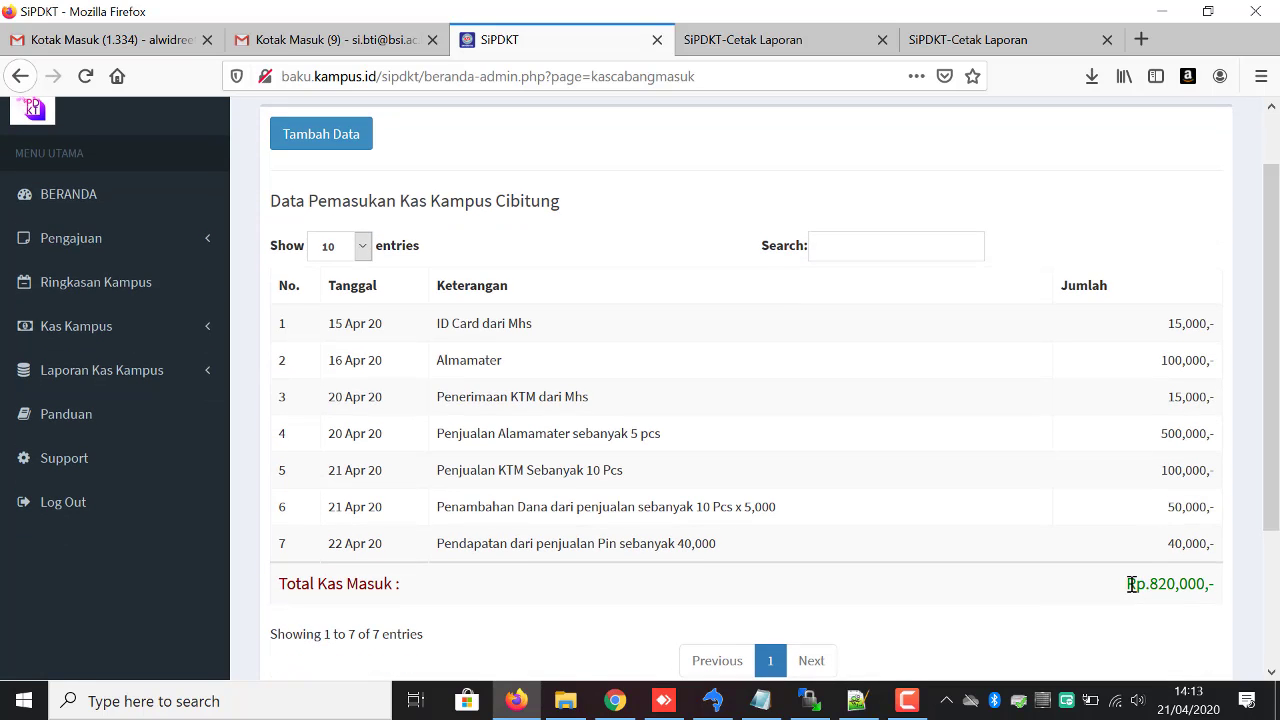
{"action": "triple_click", "coordinate": [1131, 585]}
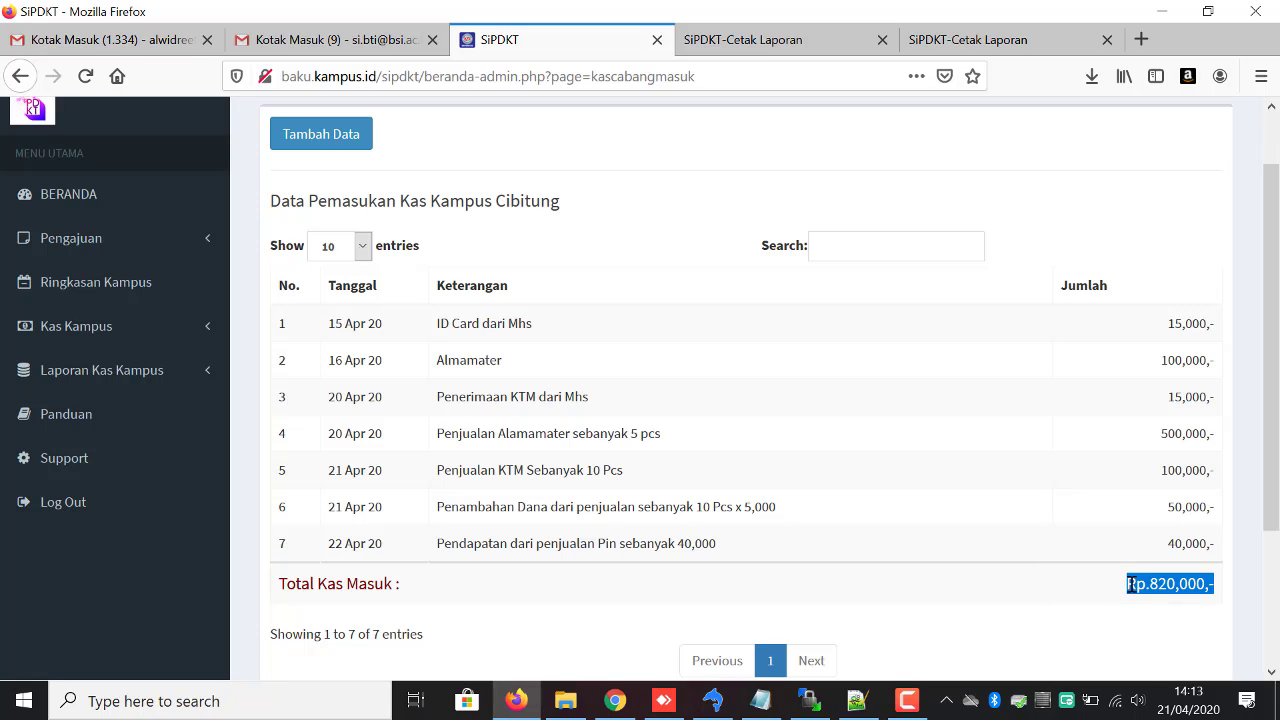
Open the Laporan Periode page and generate the transaction report from 04/01/2020 to 04/21/2020
{"action": "left_click", "coordinate": [180, 372]}
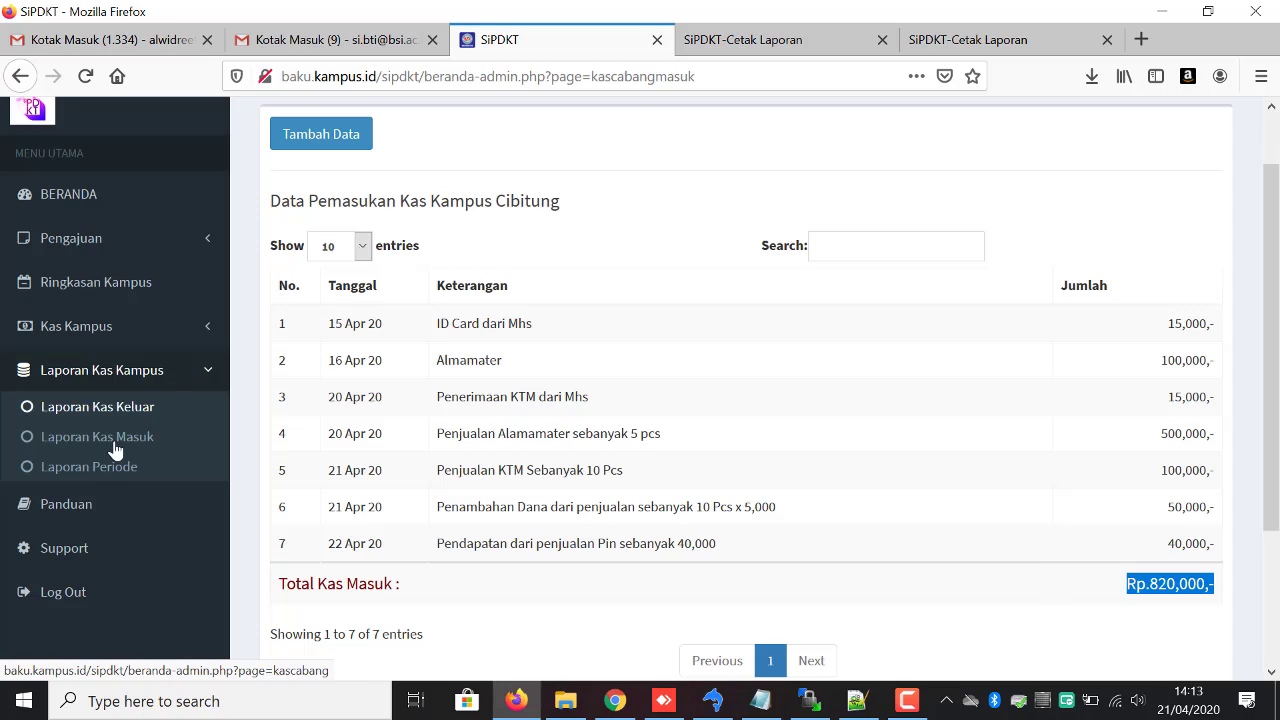
{"action": "left_click", "coordinate": [108, 470]}
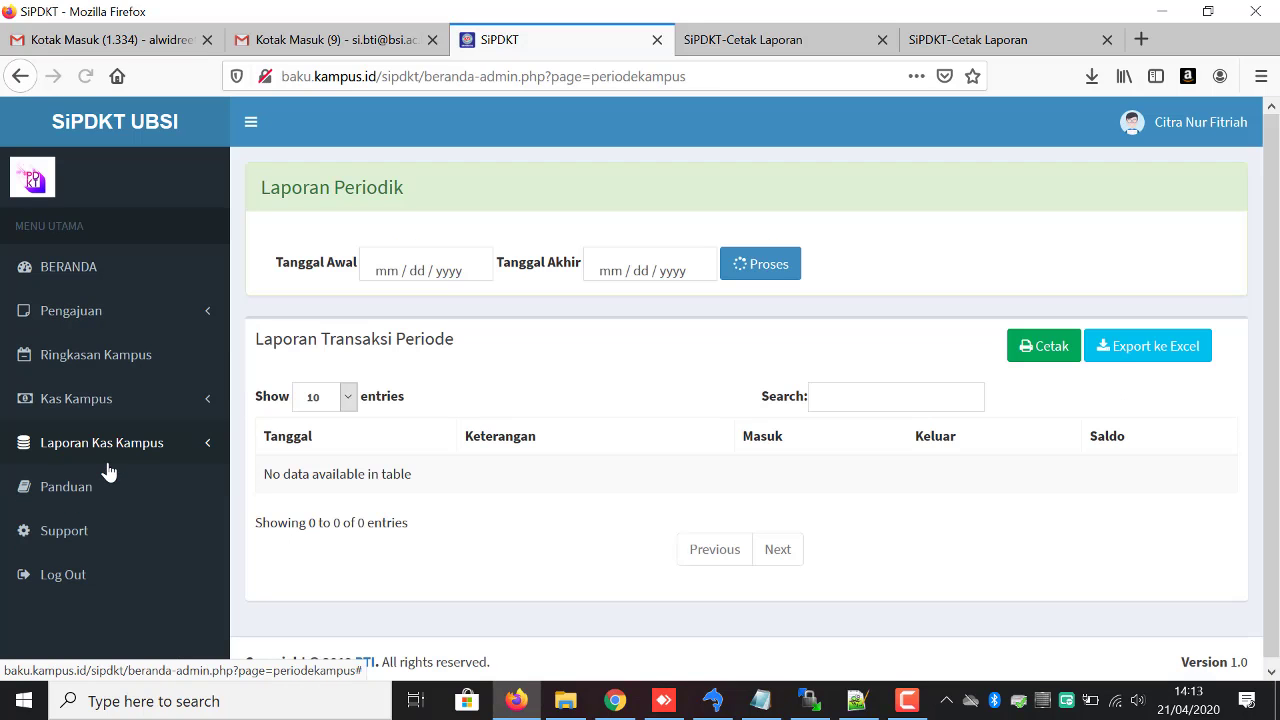
{"action": "left_click", "coordinate": [477, 261]}
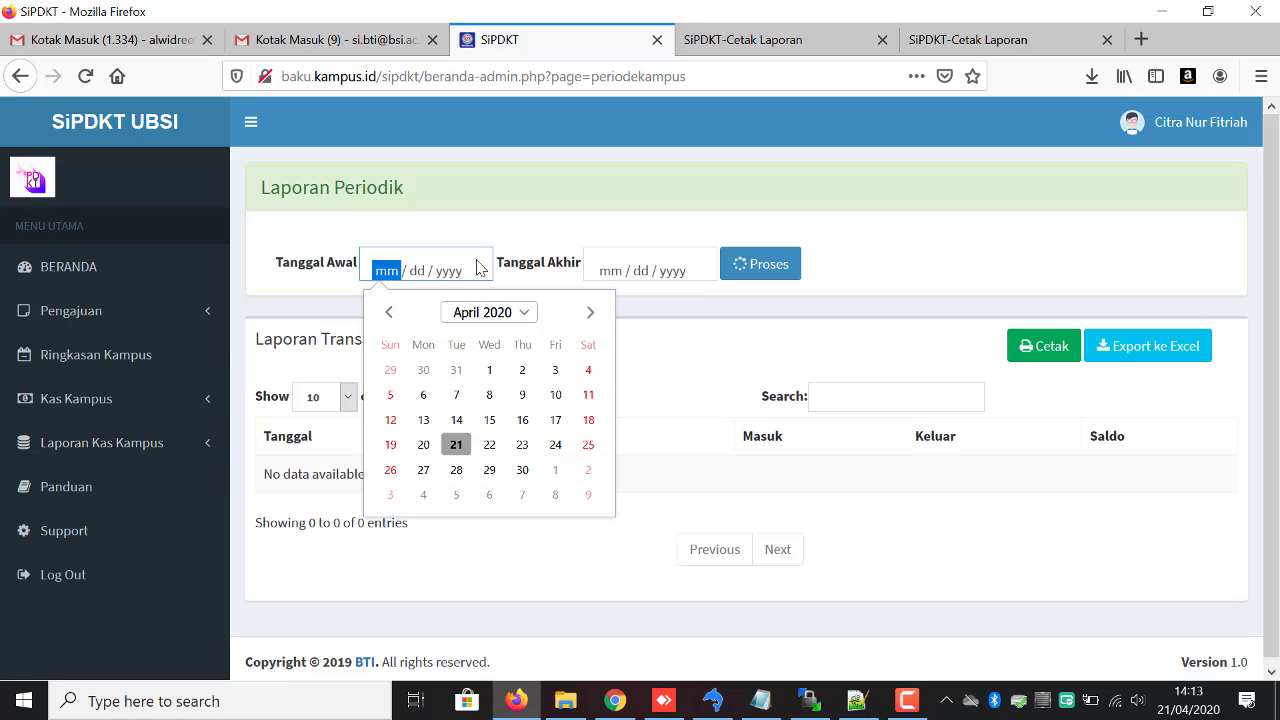
{"action": "left_click", "coordinate": [489, 369]}
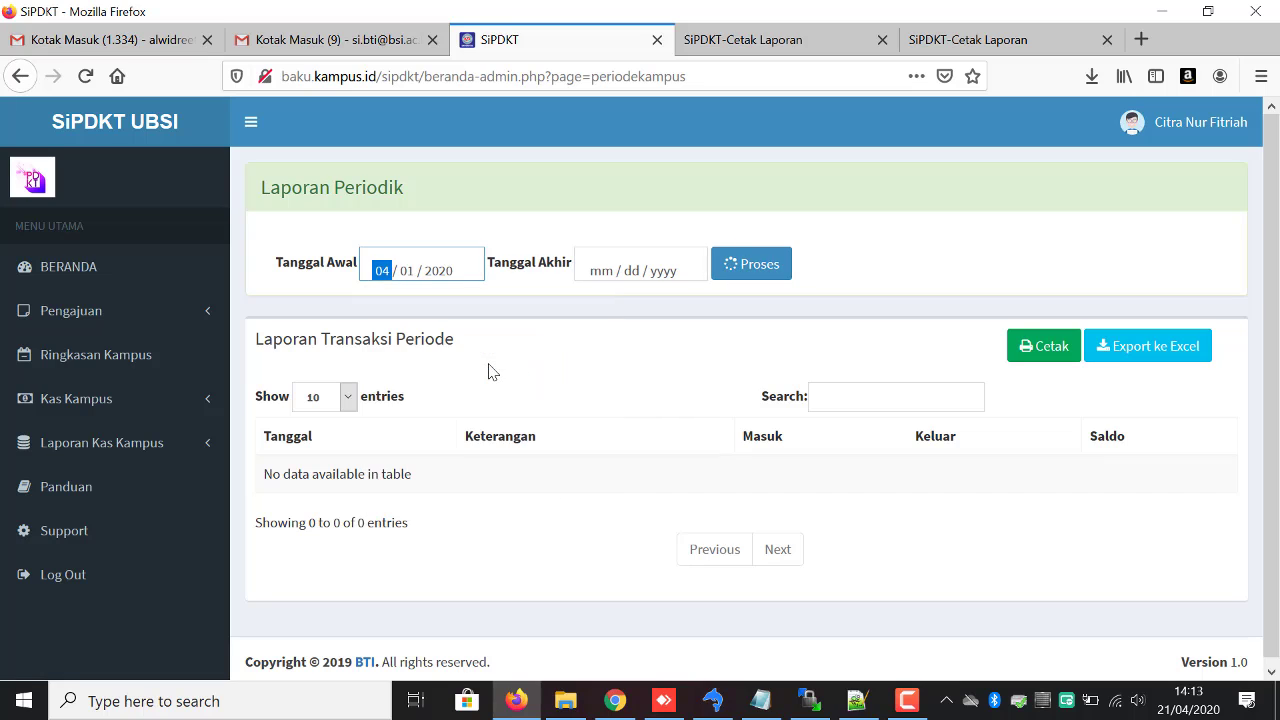
{"action": "left_click", "coordinate": [675, 266]}
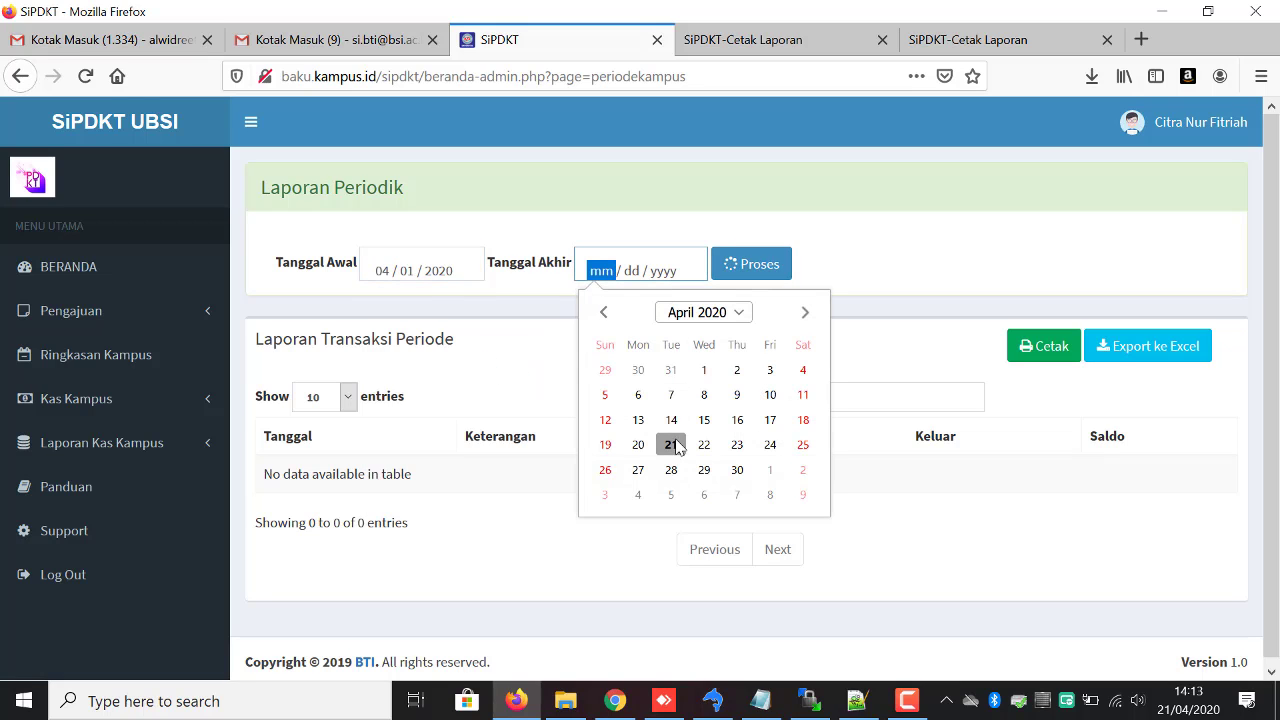
{"action": "left_click", "coordinate": [672, 445]}
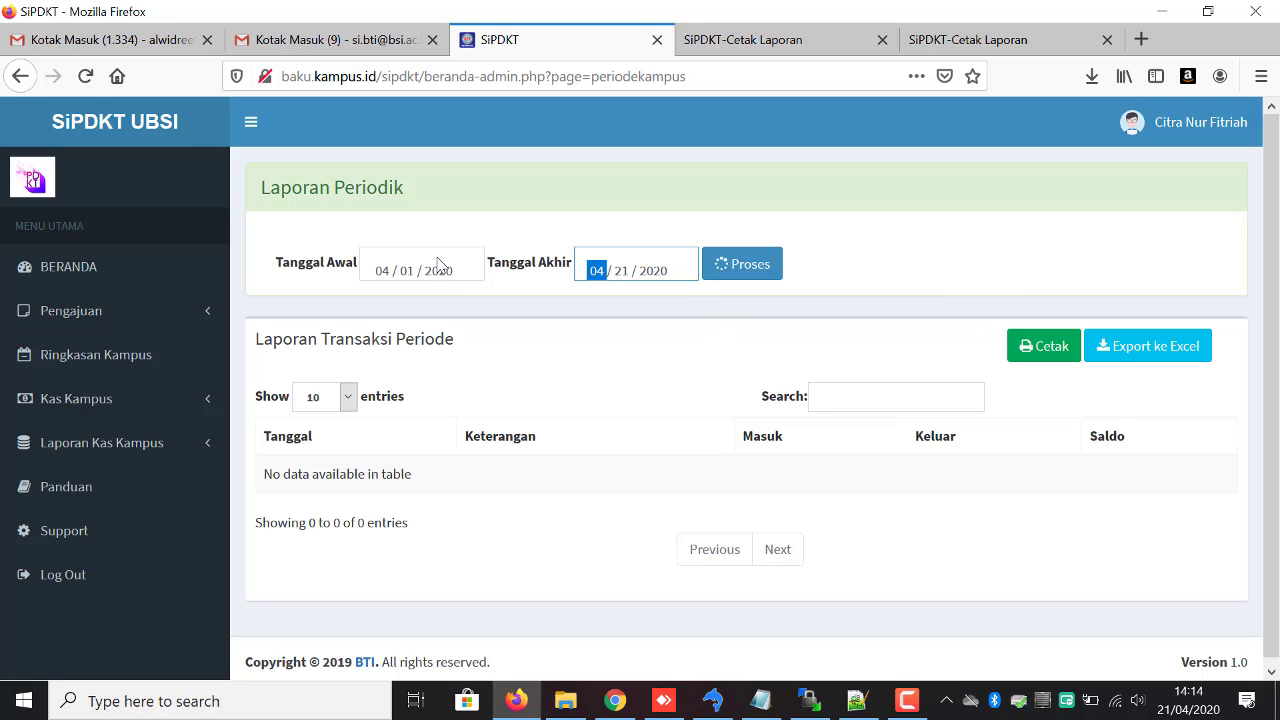
{"action": "left_click", "coordinate": [737, 263]}
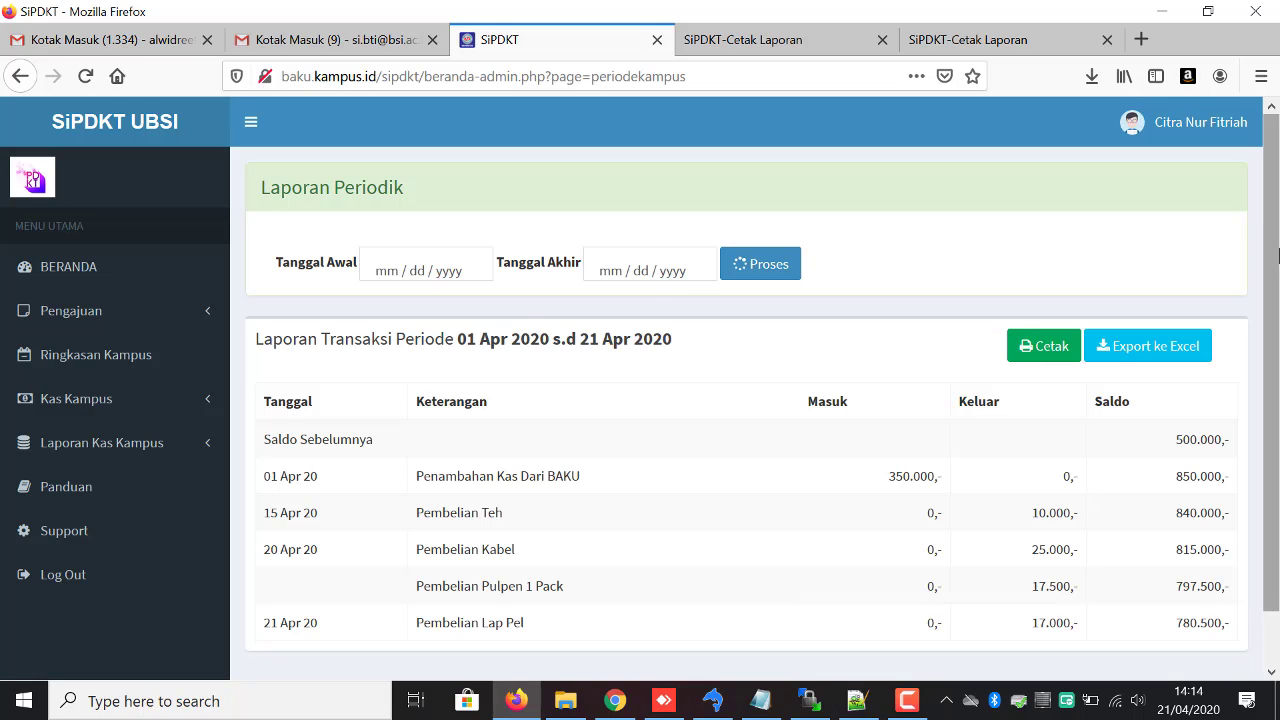
Examine the period report's Masuk amount for Penambahan Kas Dari BAKU and the Keluar and Saldo amounts for Pembelian Teh
{"action": "scroll", "coordinate": [1277, 258], "scroll_direction": "down", "scroll_amount": 1}
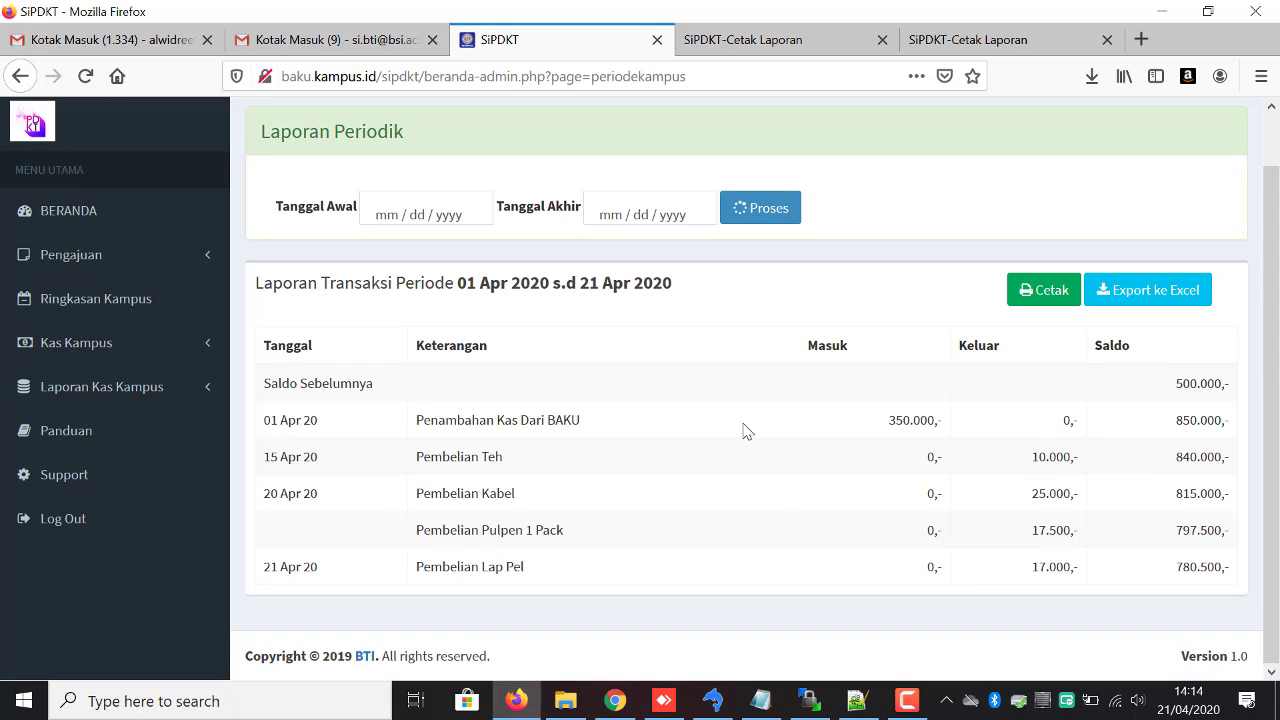
{"action": "double_click", "coordinate": [912, 420]}
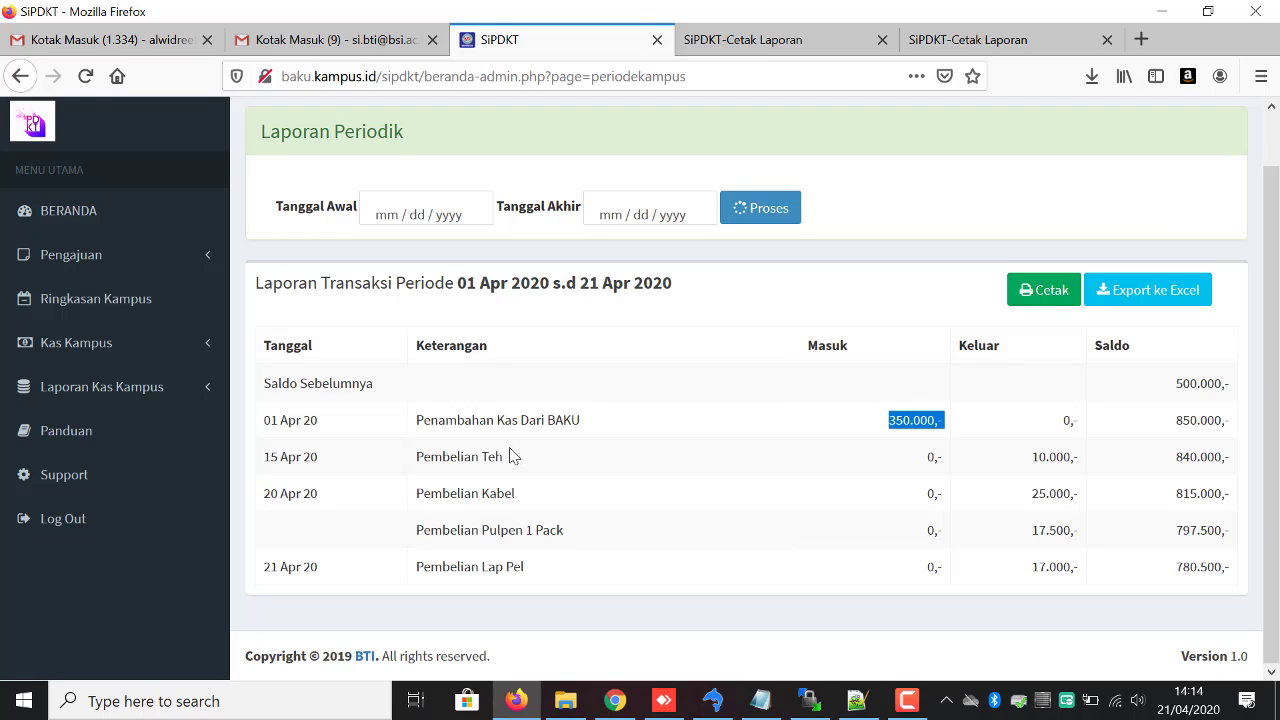
{"action": "double_click", "coordinate": [1203, 456]}
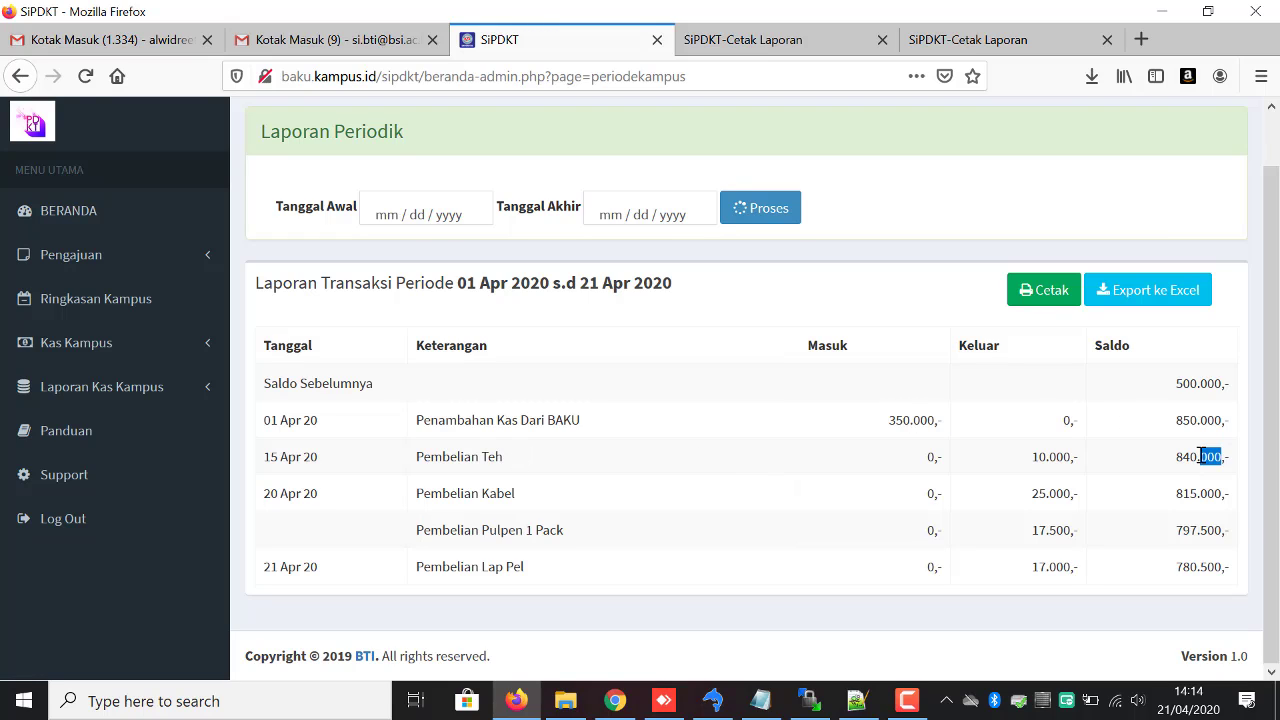
{"action": "left_click_drag", "start_coordinate": [1176, 457], "coordinate": [1201, 456]}
{"action": "left_click", "coordinate": [1069, 457]}
Open the period report's print version, cancel printing, and export the report to Excel, saving it as laporan2020-04-21.xls
{"action": "left_click", "coordinate": [1036, 300]}
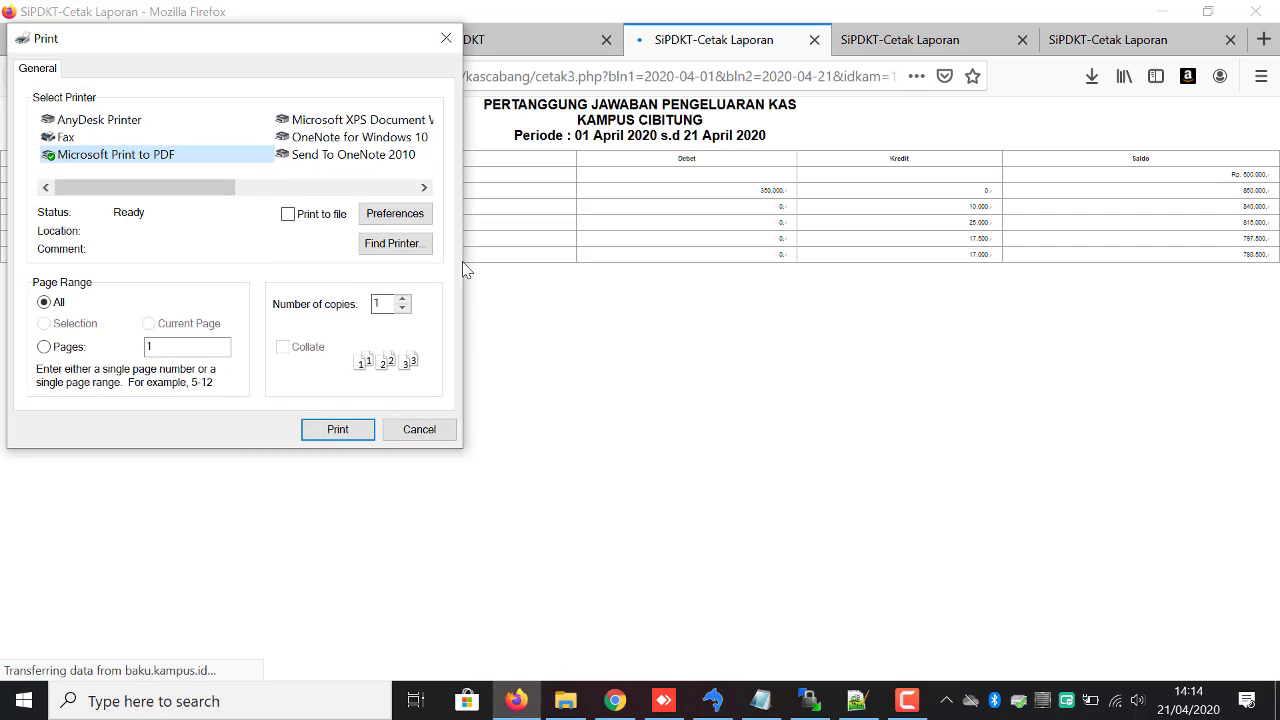
{"action": "left_click", "coordinate": [436, 436]}
{"action": "left_click", "coordinate": [534, 38]}
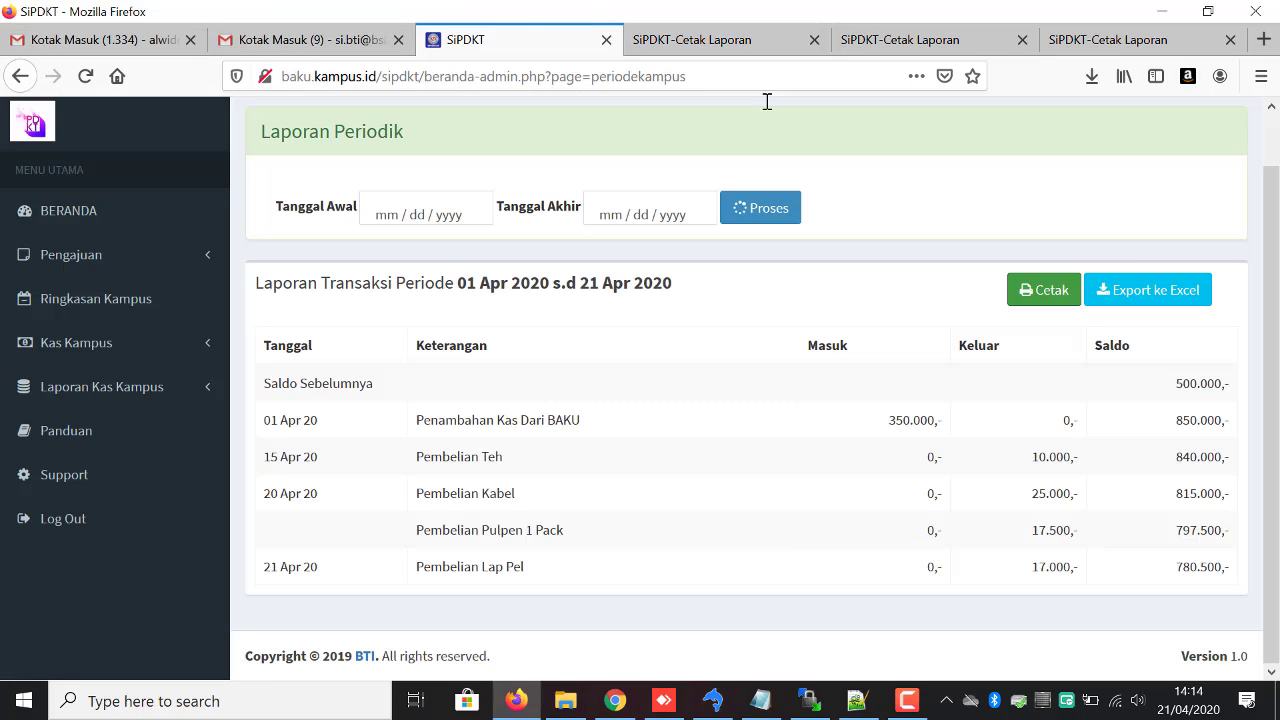
{"action": "left_click", "coordinate": [1060, 289]}
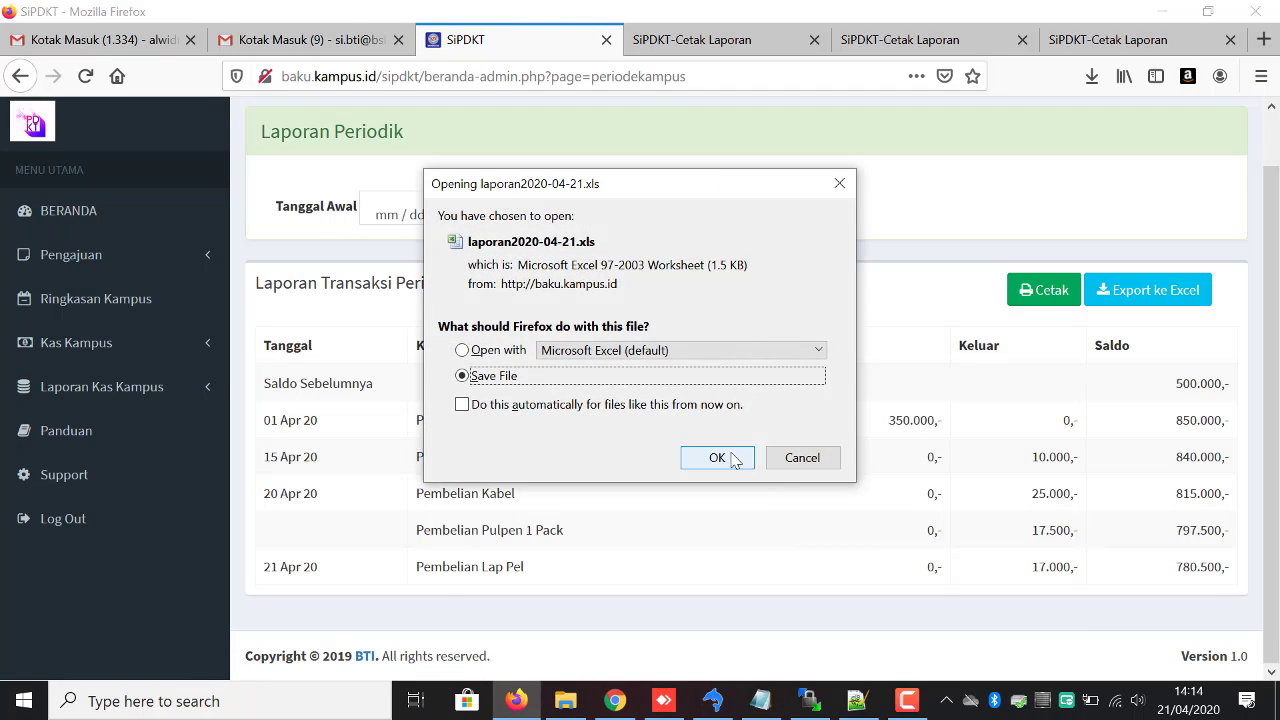
{"action": "left_click", "coordinate": [717, 457]}
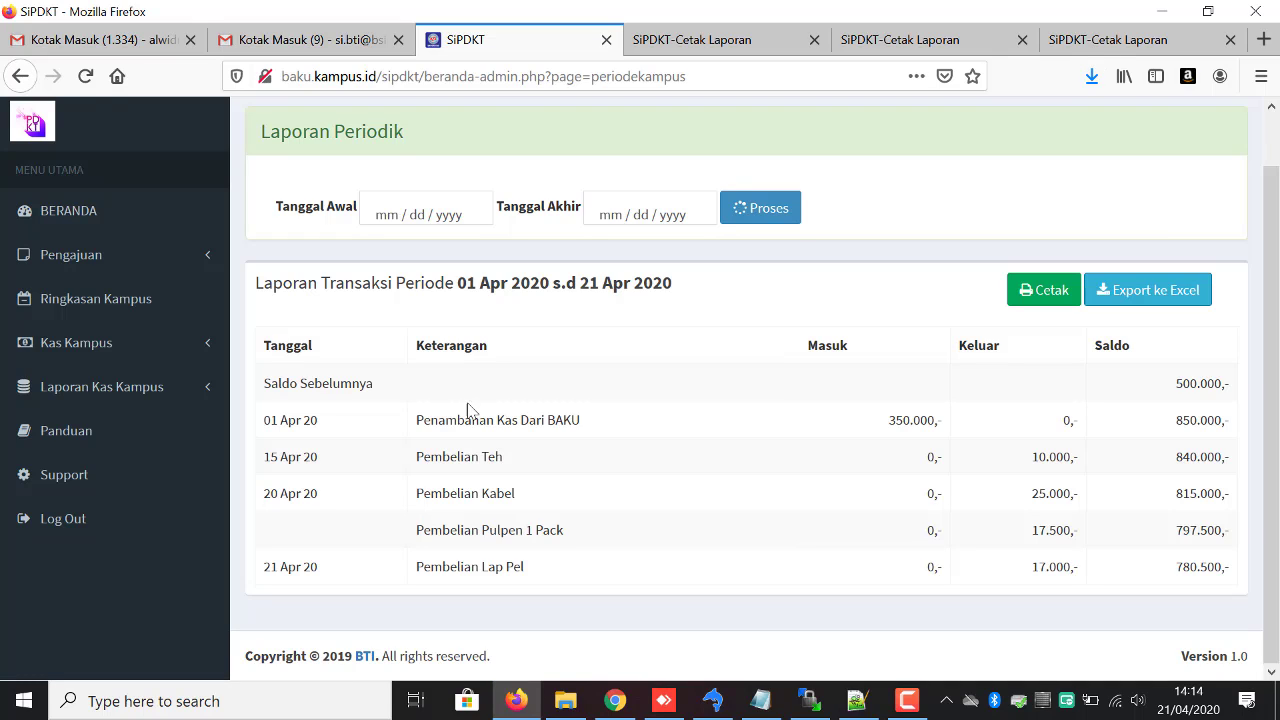
Open the Panduan page and read its numbered usage rules and the explanations of each request status
{"action": "left_click", "coordinate": [142, 394]}
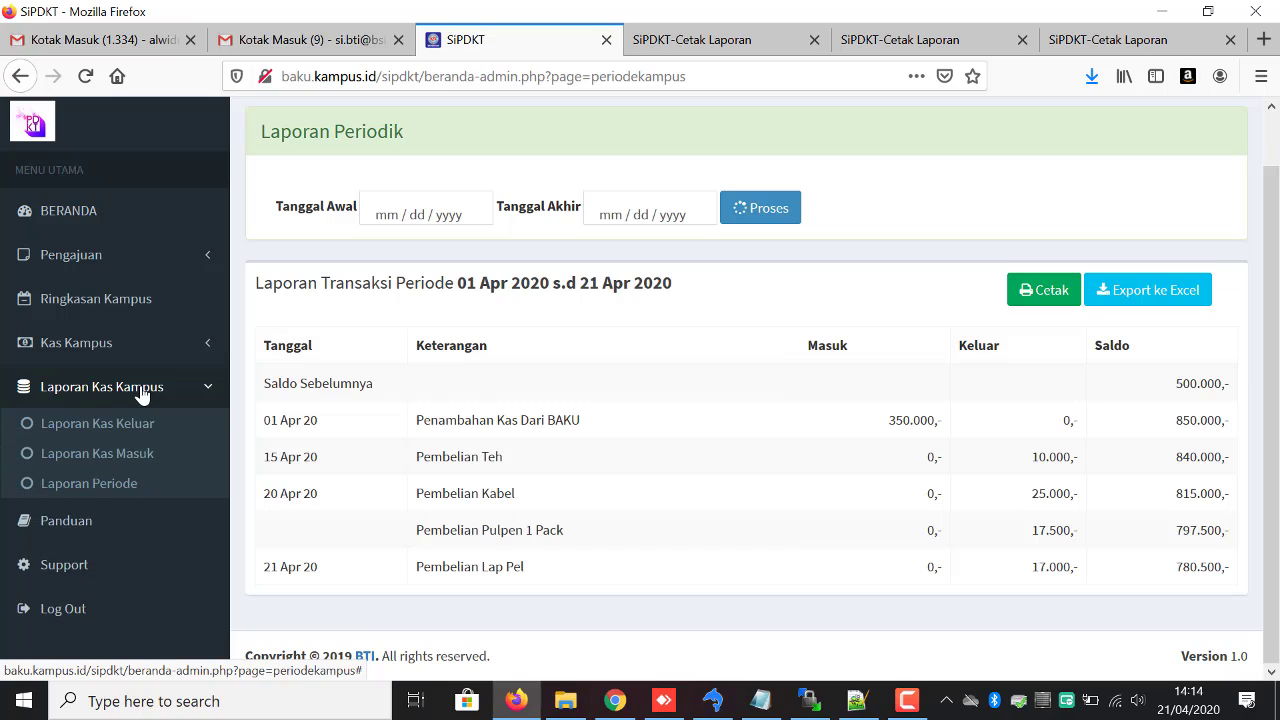
{"action": "left_click", "coordinate": [100, 390]}
{"action": "left_click", "coordinate": [93, 440]}
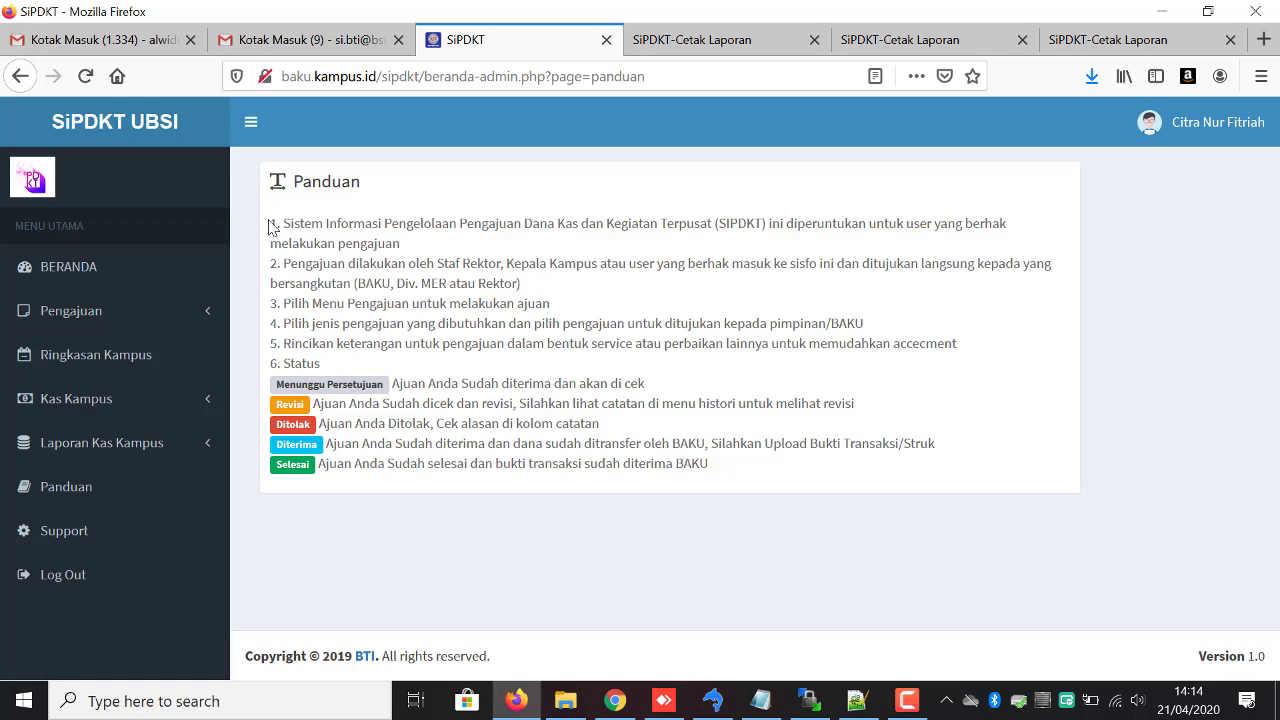
{"action": "left_click_drag", "start_coordinate": [270, 225], "coordinate": [329, 303]}
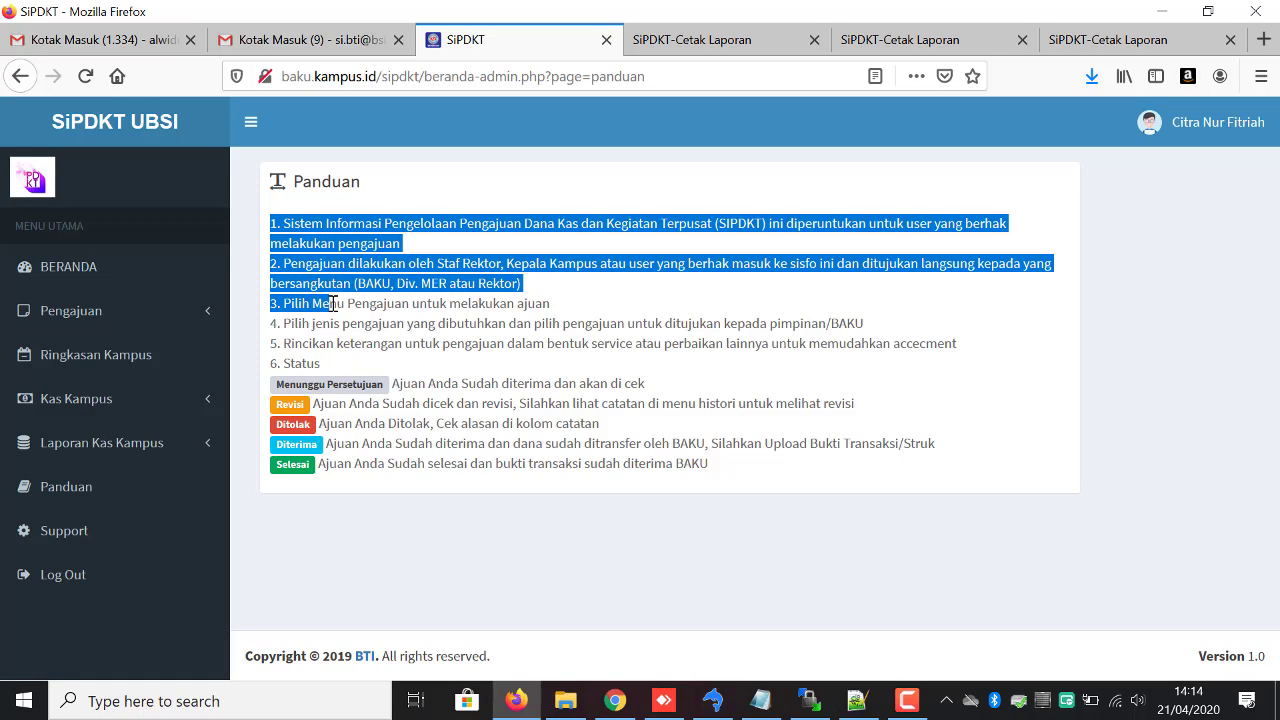
{"action": "left_click", "coordinate": [358, 378]}
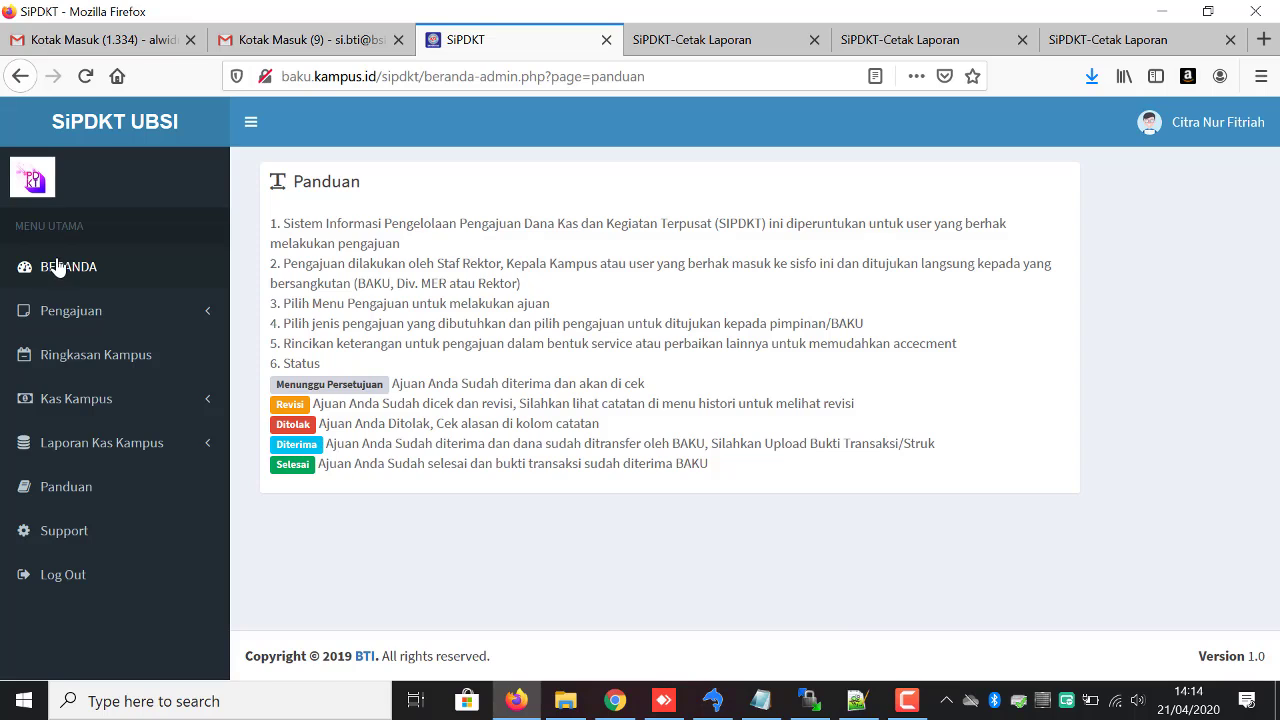
View the Support page, and log out of the cabang account
{"action": "left_click", "coordinate": [88, 531]}
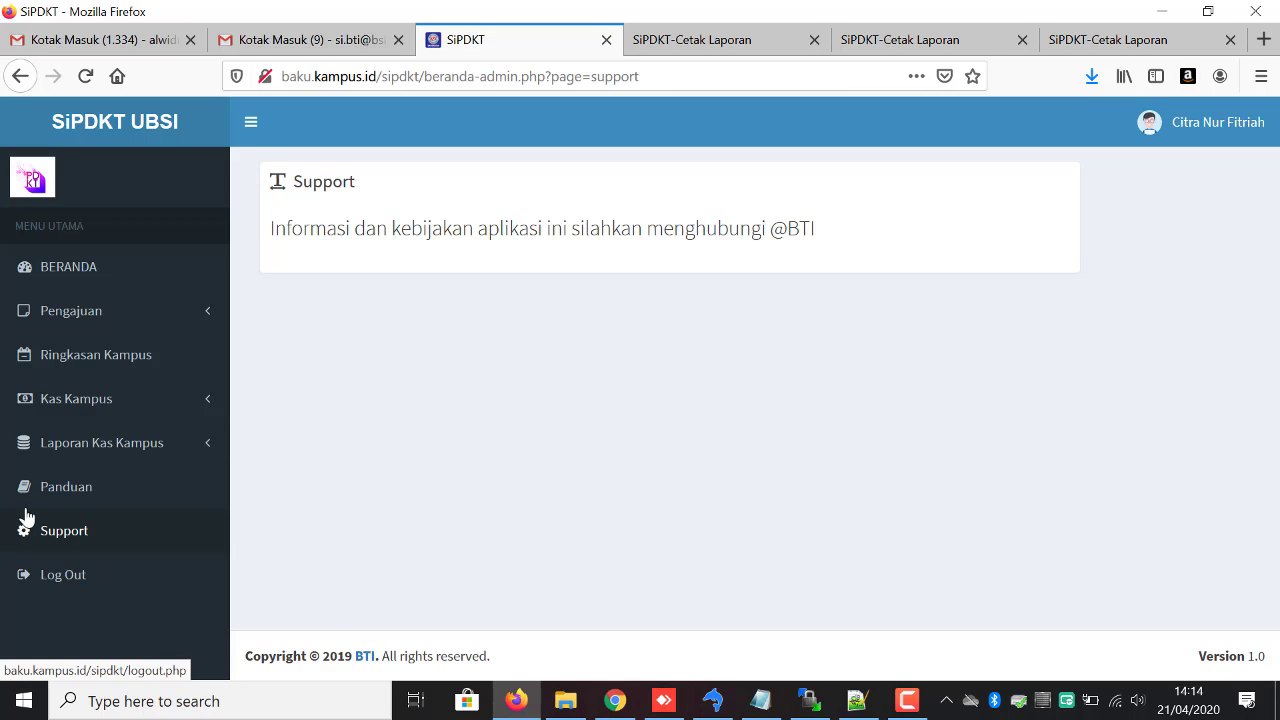
{"action": "left_click", "coordinate": [98, 588]}
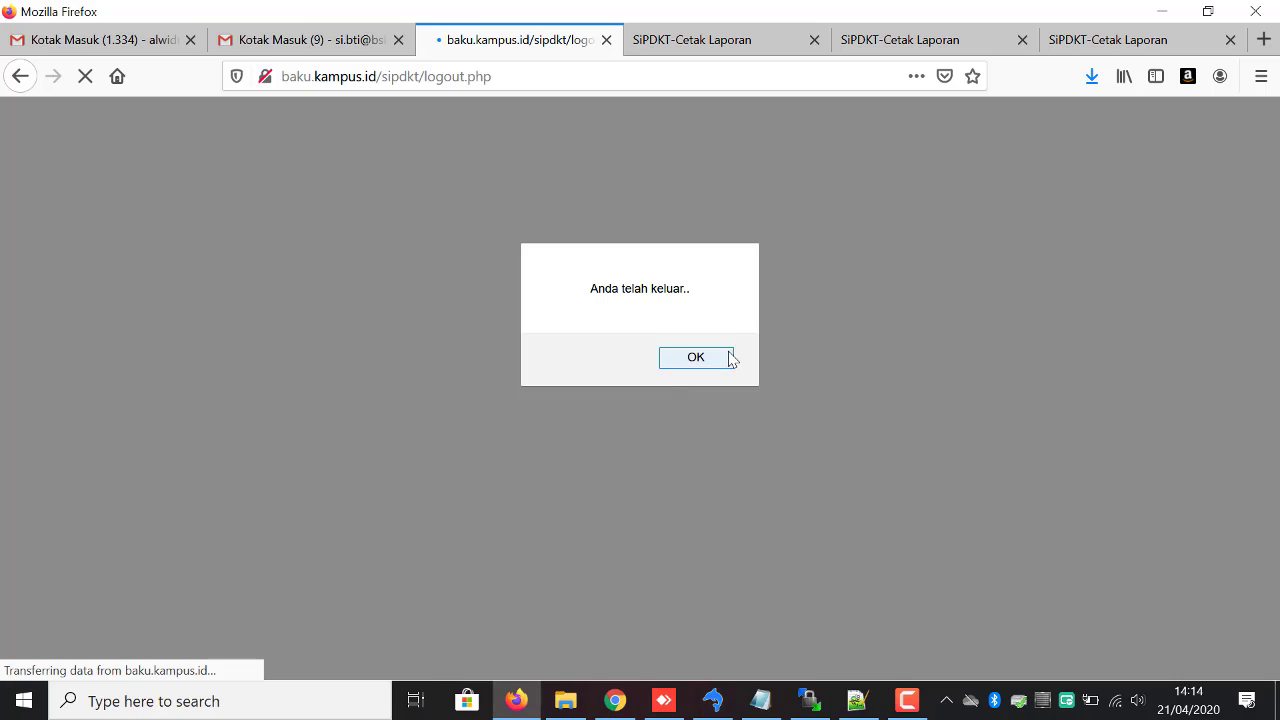
{"action": "left_click", "coordinate": [729, 360]}
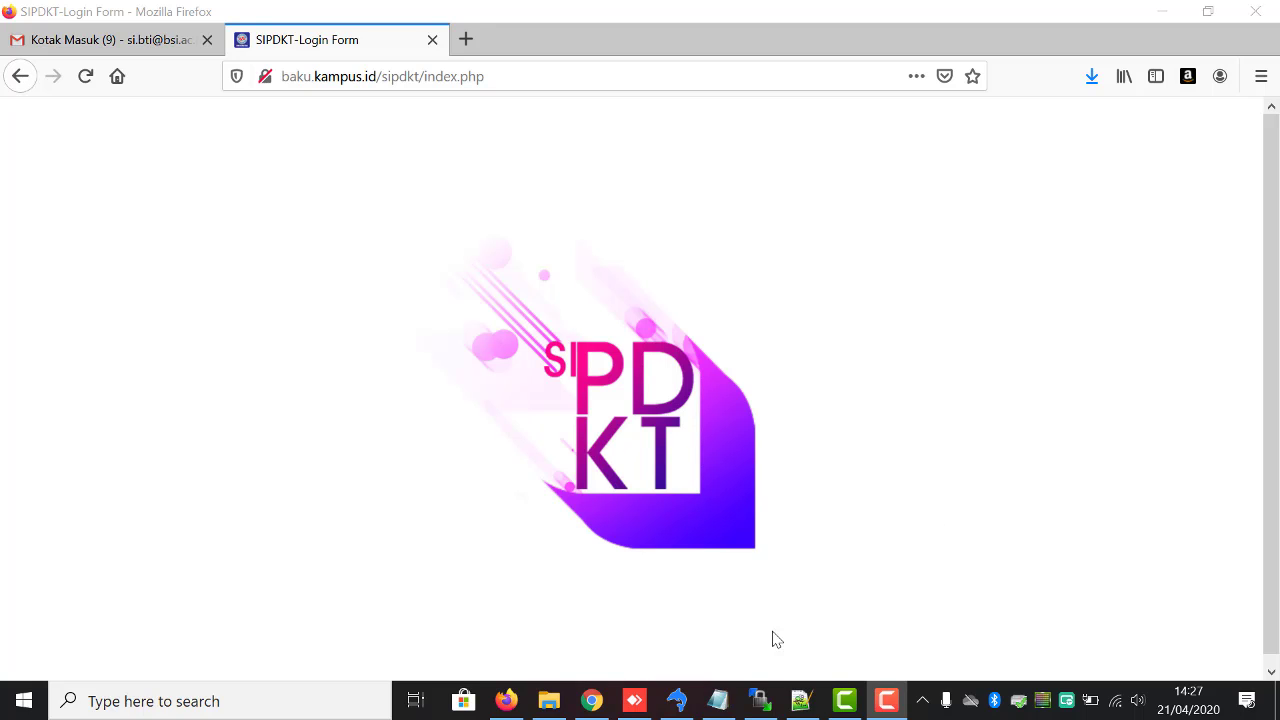
Highlight Prodi in the Notepad list of user roles, and open the SIPDKT login form in Firefox
{"action": "left_click", "coordinate": [718, 700]}
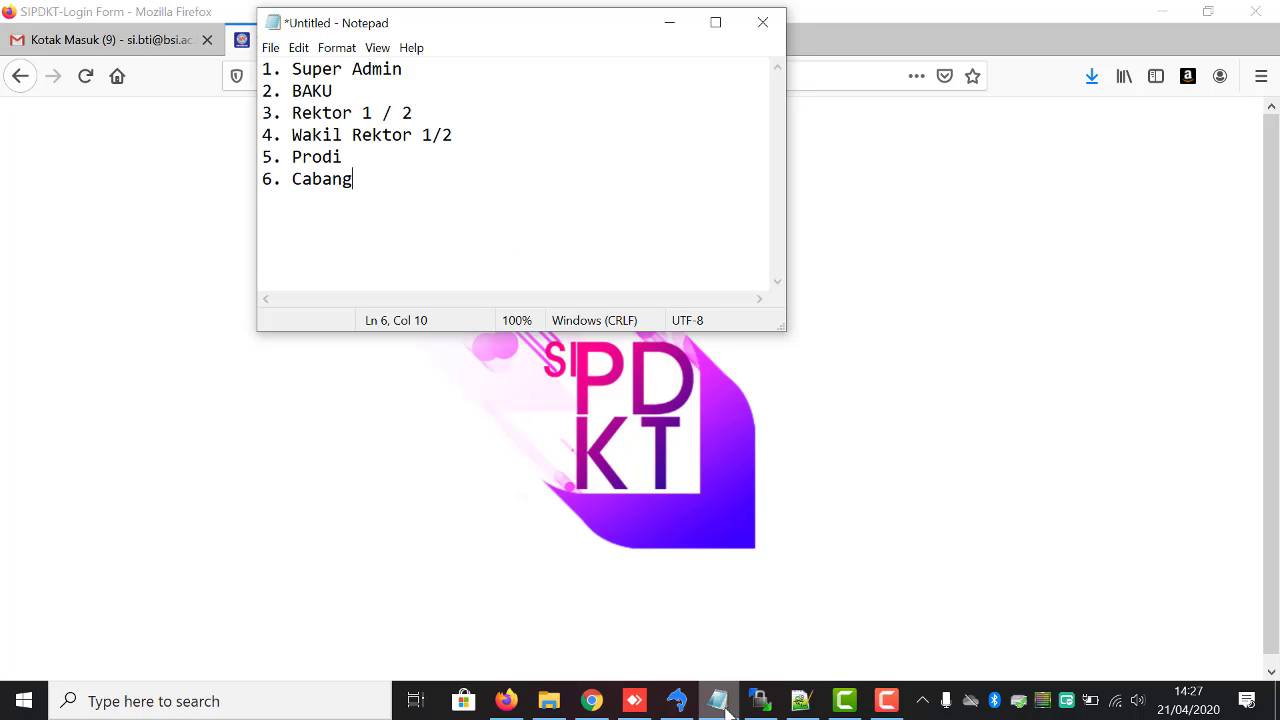
{"action": "double_click", "coordinate": [309, 155]}
{"action": "left_click", "coordinate": [630, 438]}
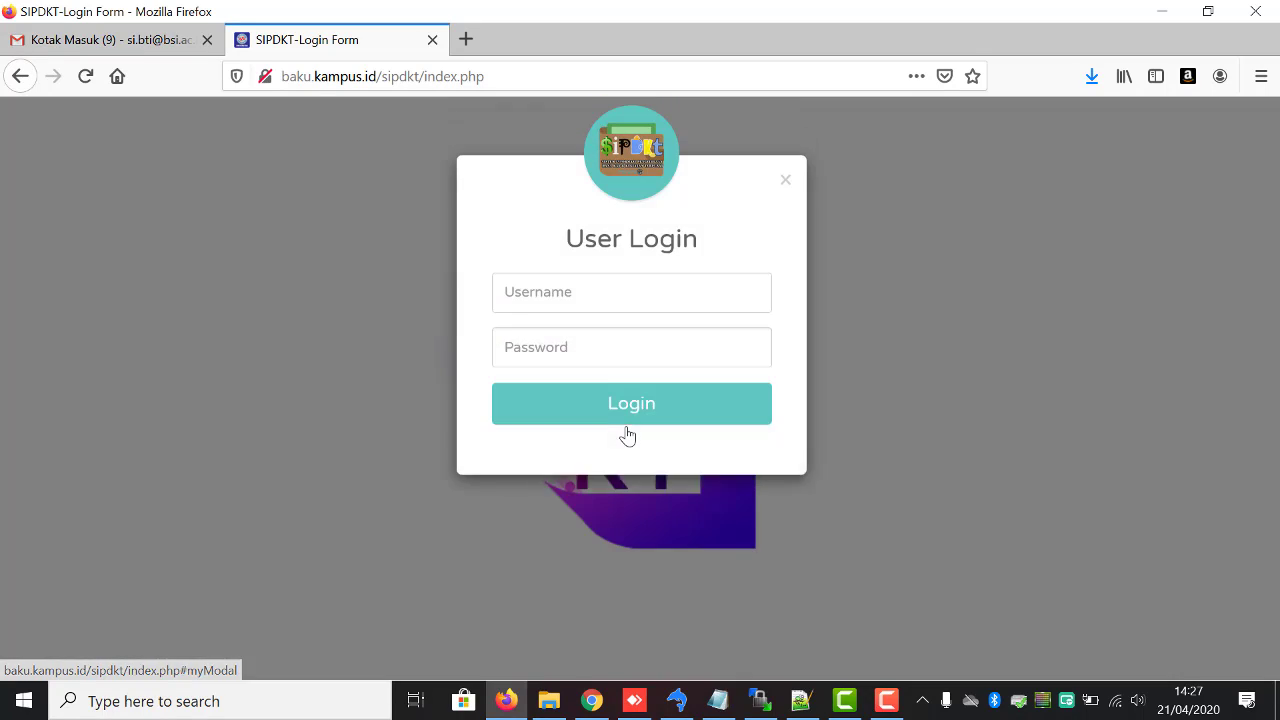
Log in with the prodi user's employee number and saved account password, dismissing the welcome message and the manualbooks.pdf download dialog
{"action": "left_click", "coordinate": [590, 330]}
{"action": "type", "text": "201903054"}
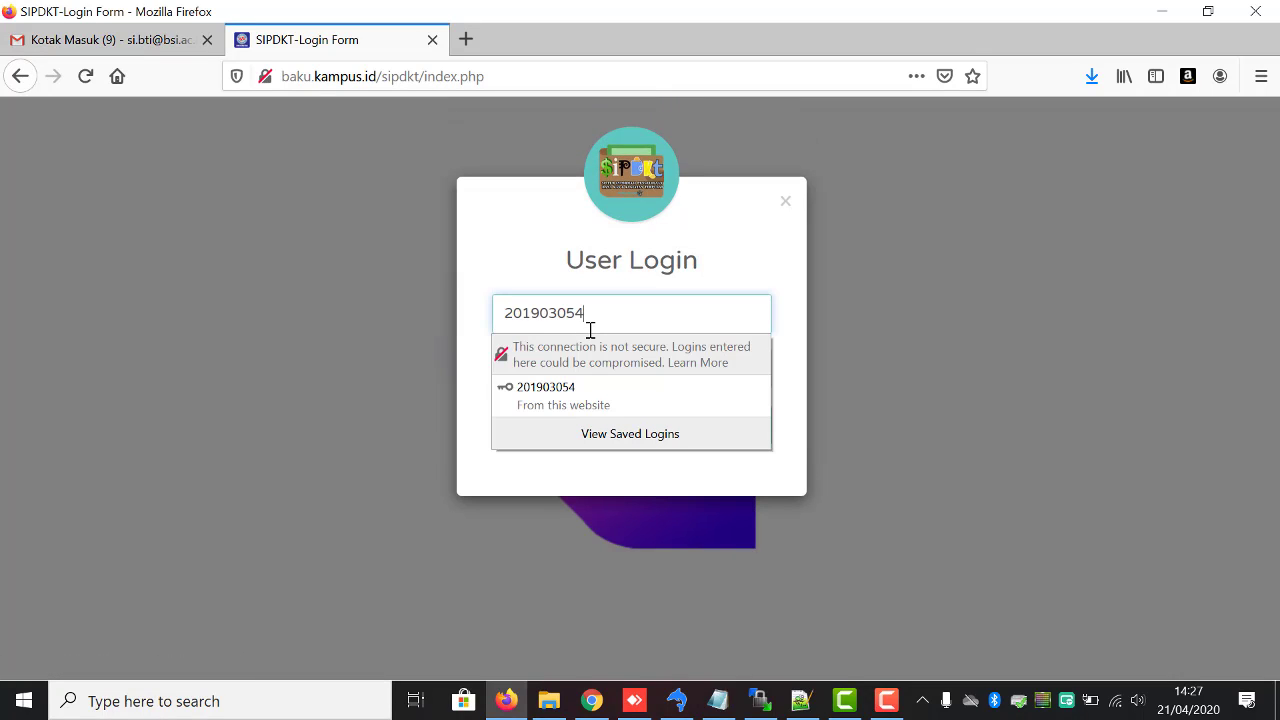
{"action": "key", "text": "Tab"}
{"action": "key", "text": "Return"}
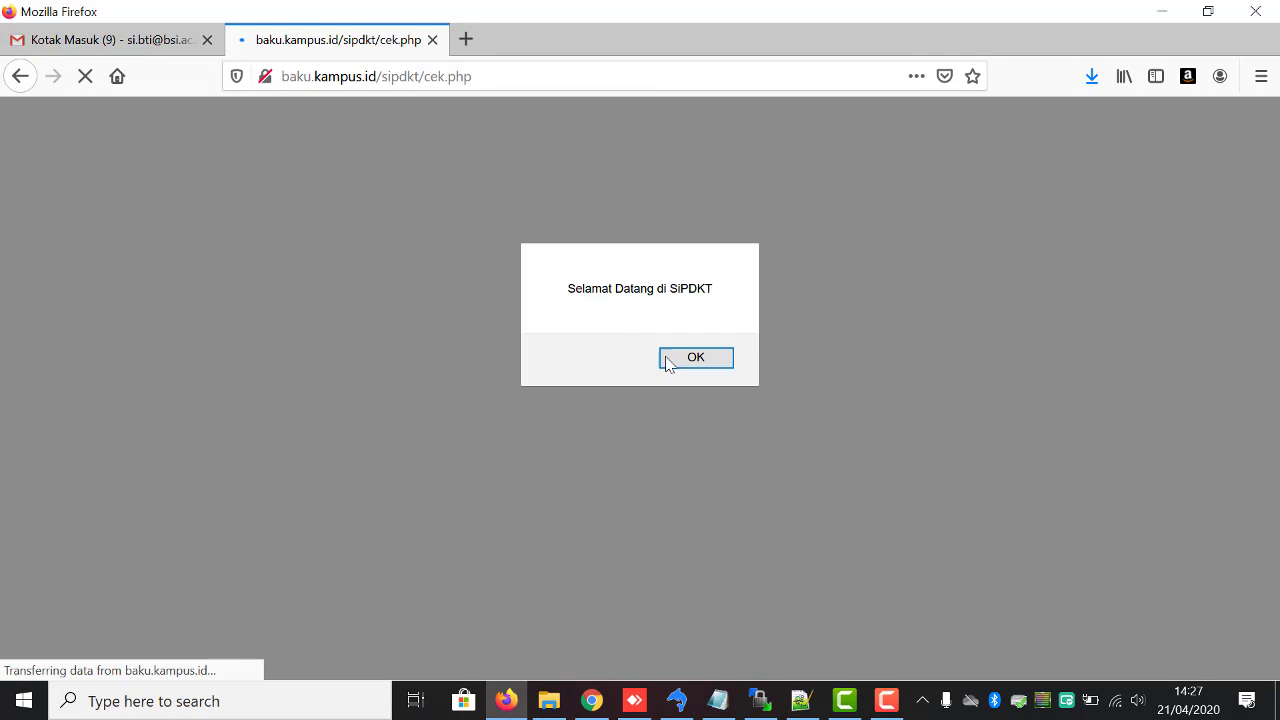
{"action": "left_click", "coordinate": [672, 360]}
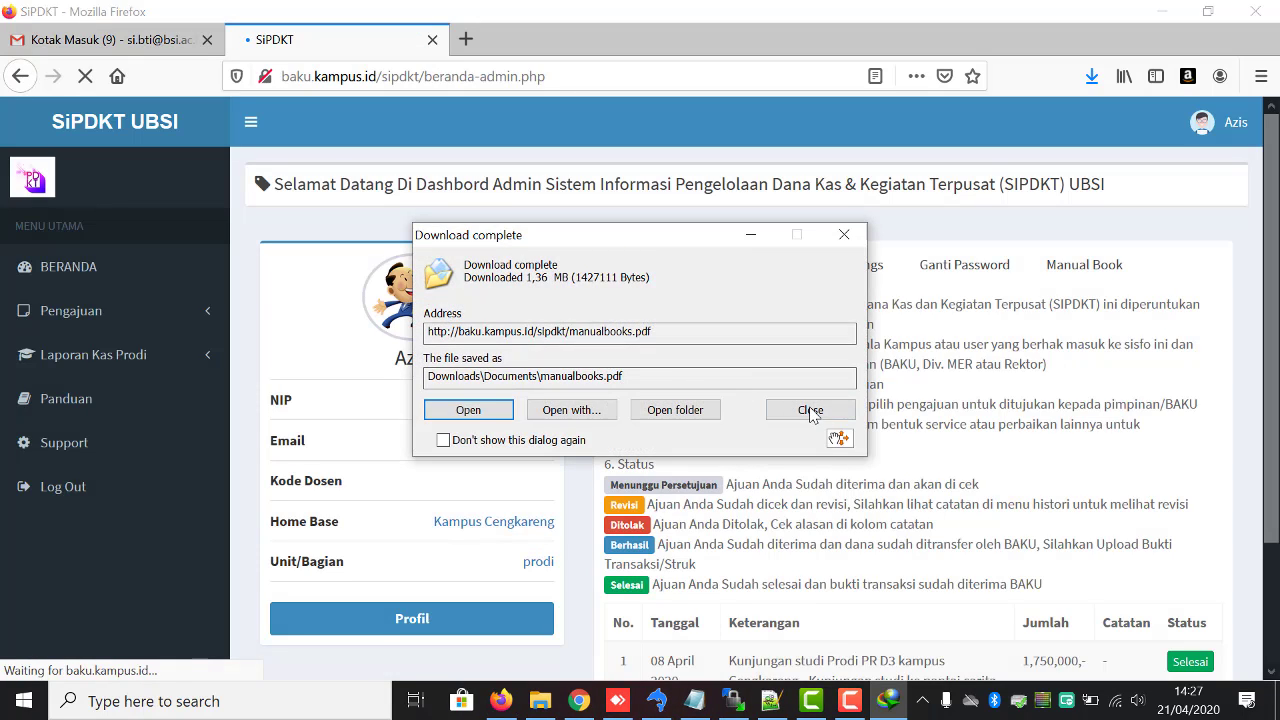
{"action": "left_click", "coordinate": [810, 410]}
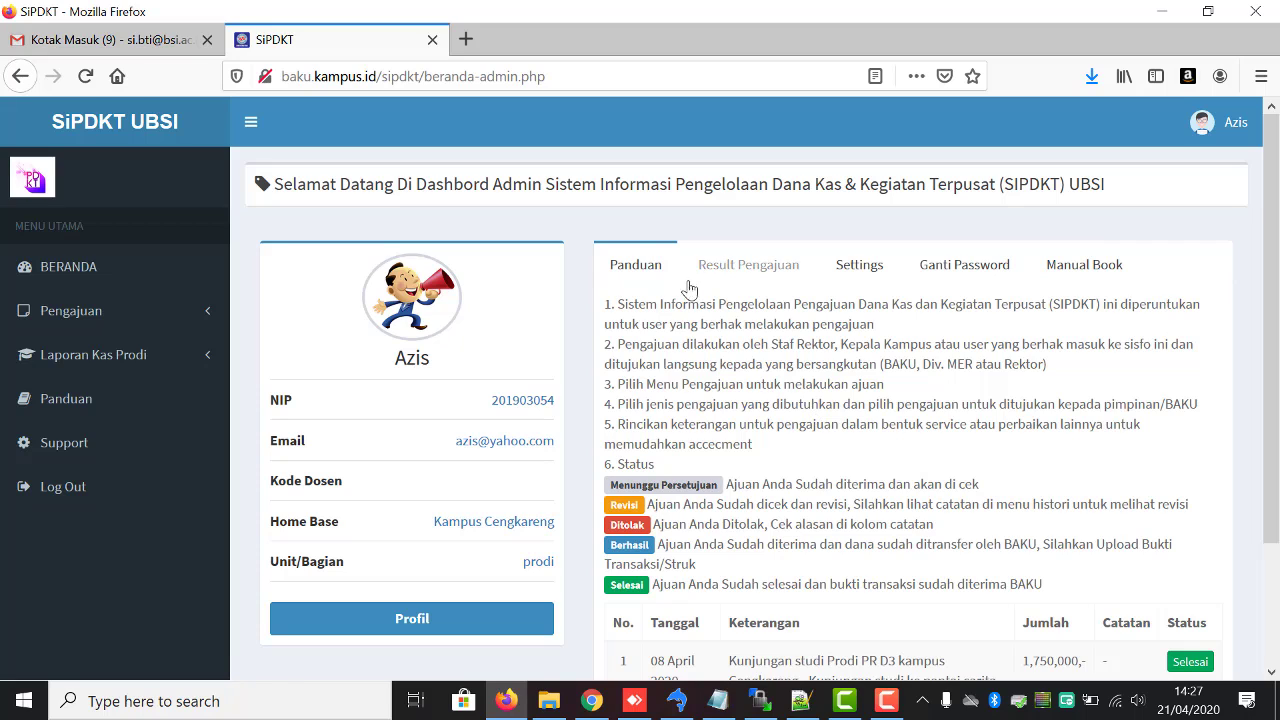
Look through the dashboard's Result Pengajuan, Settings and Ganti Password sections, ending back on Panduan
{"action": "left_click", "coordinate": [780, 272]}
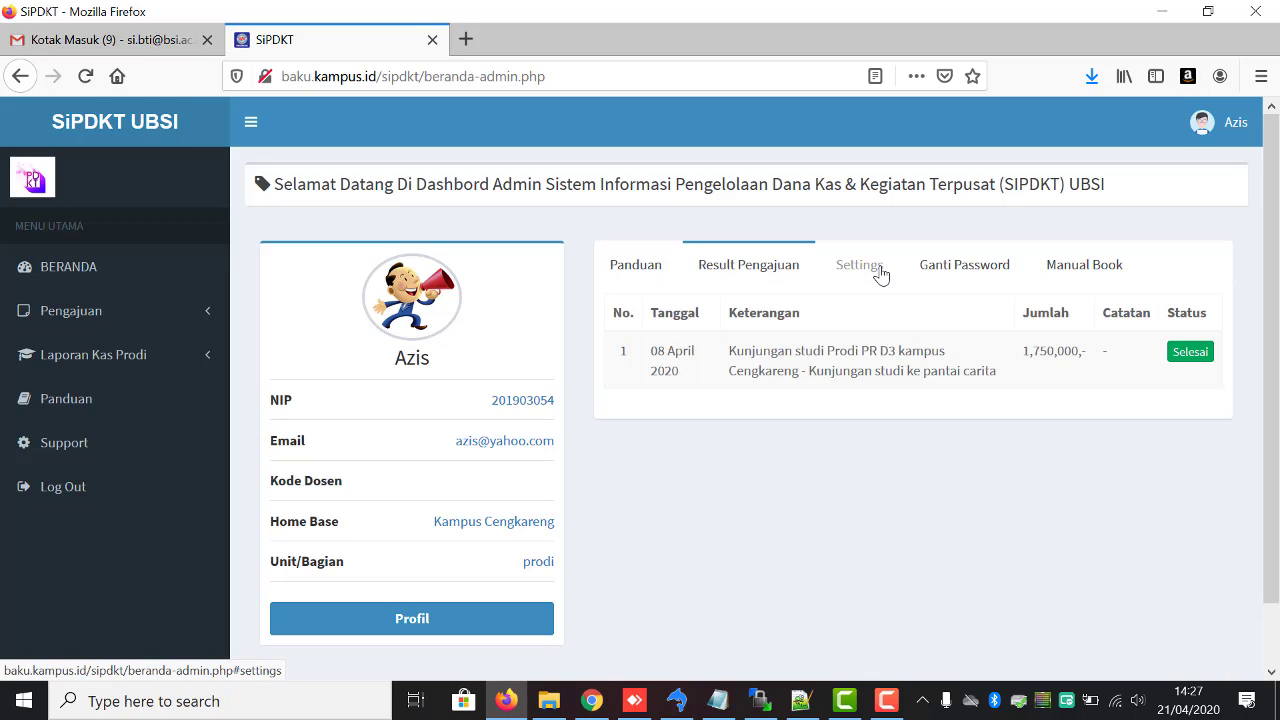
{"action": "left_click", "coordinate": [825, 272]}
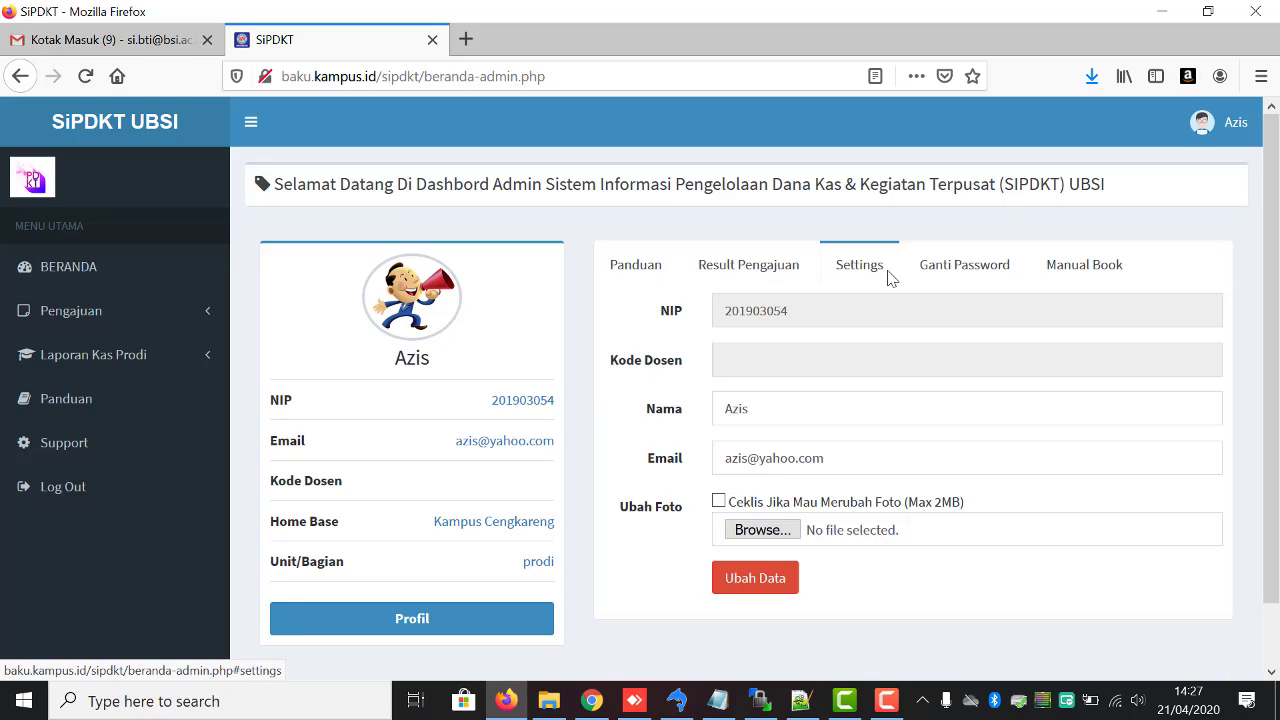
{"action": "left_click", "coordinate": [977, 266]}
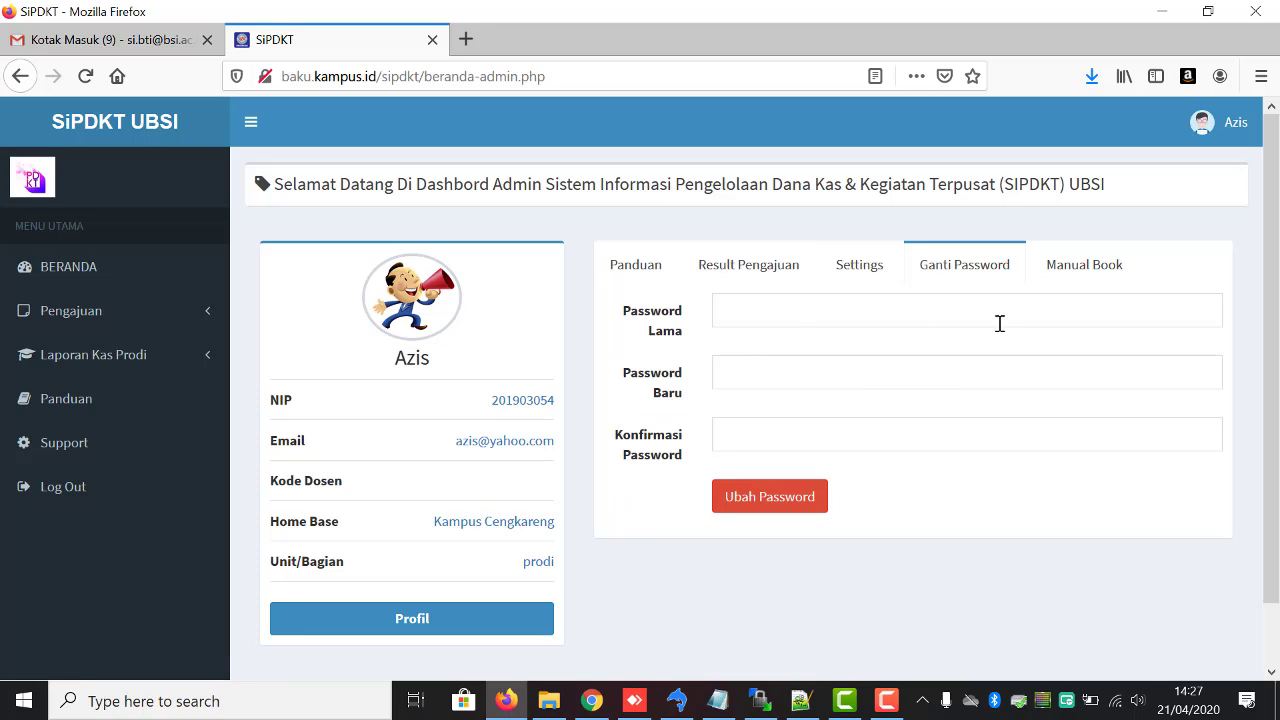
{"action": "left_click", "coordinate": [658, 269]}
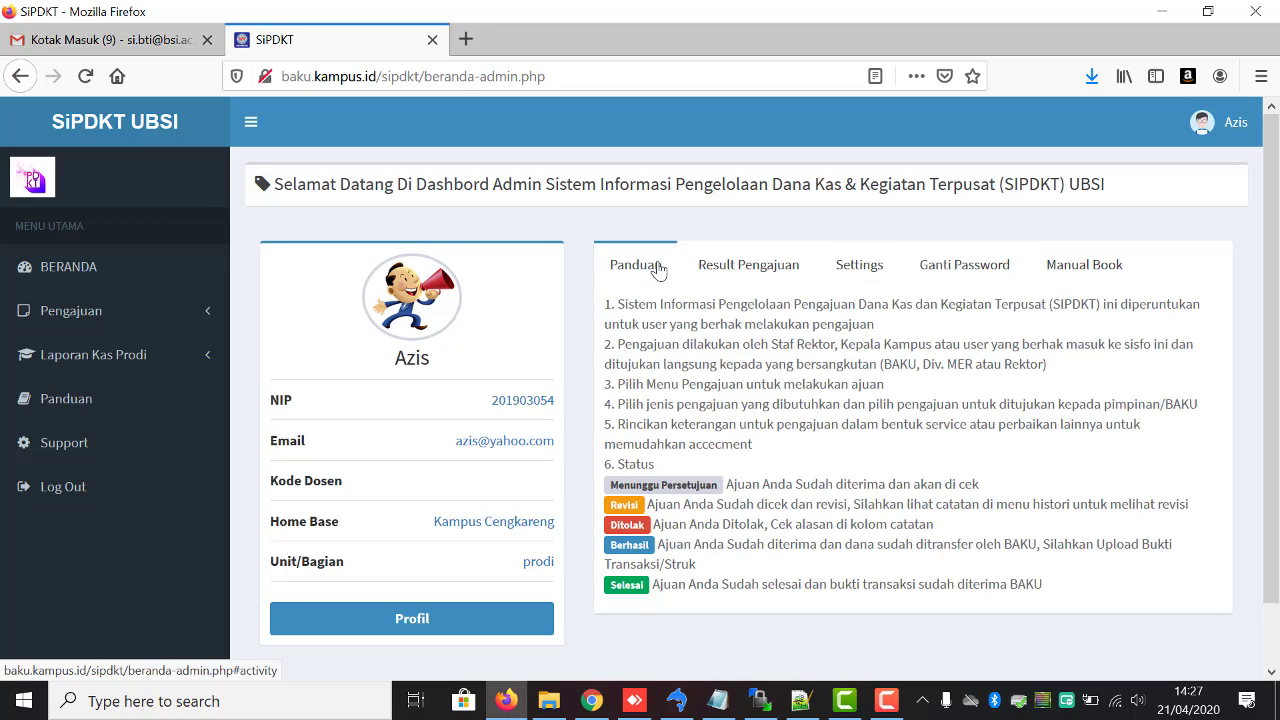
Open the Buat Pengajuan form and choose Kunjungan studi Prodi RPL S1 kampus Jatiwaringin as the fund request type
{"action": "left_click", "coordinate": [204, 318]}
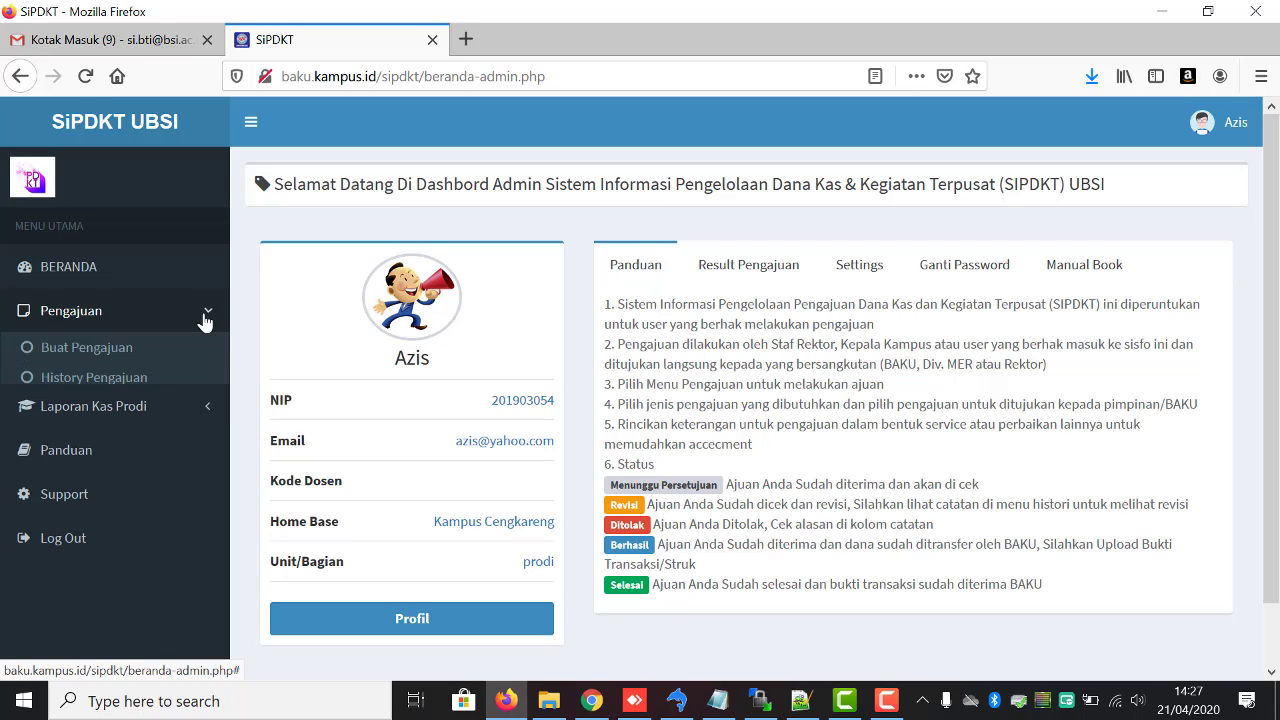
{"action": "left_click", "coordinate": [120, 352]}
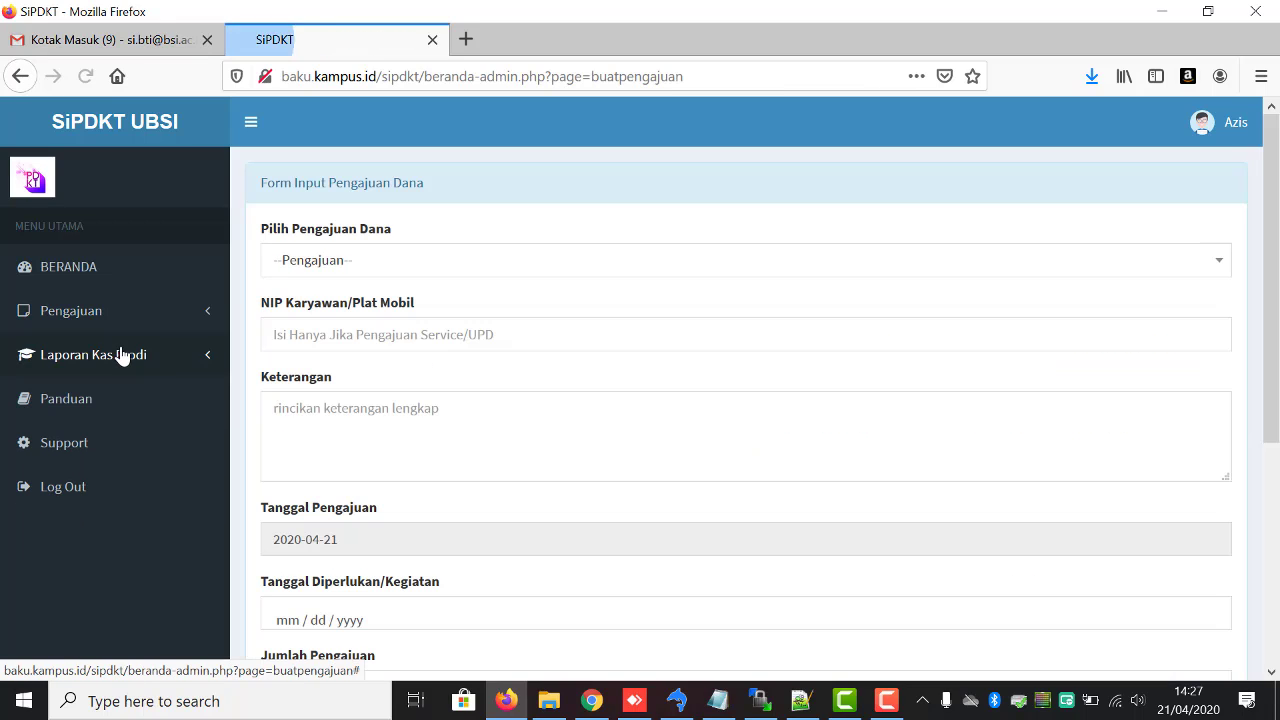
{"action": "left_click", "coordinate": [409, 261]}
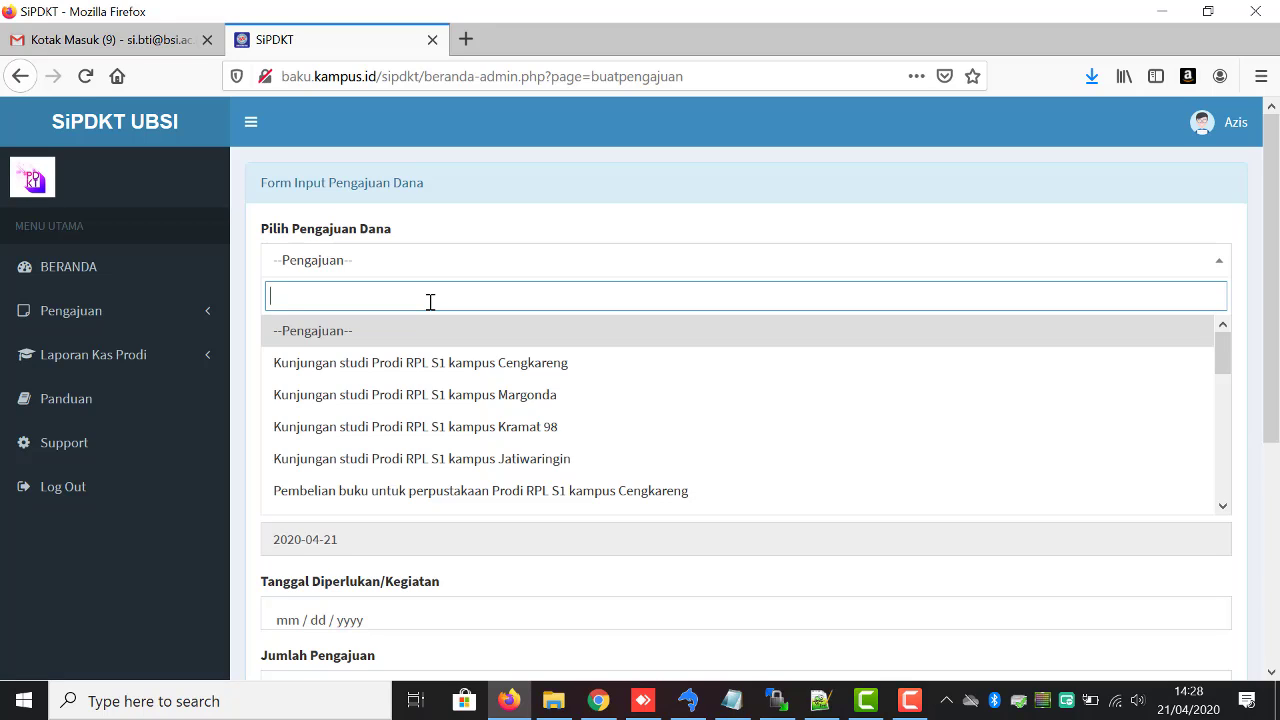
{"action": "left_click", "coordinate": [450, 470]}
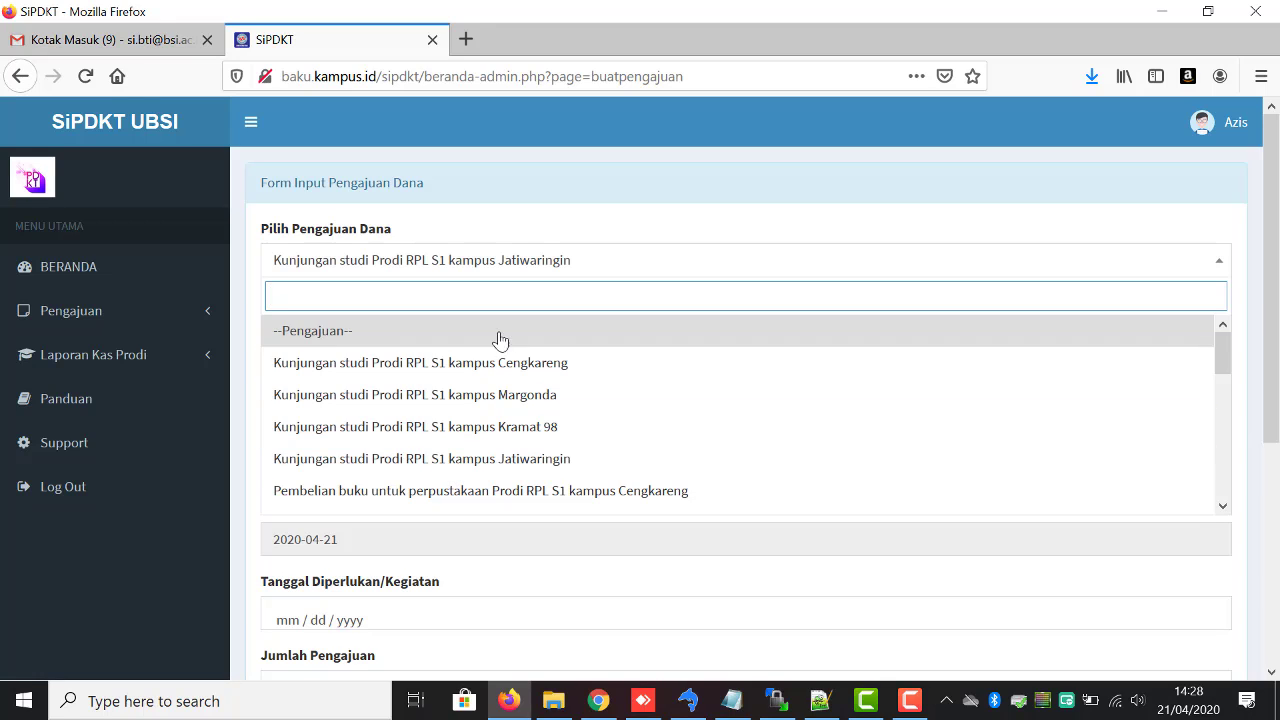
Keep the chosen request type and enter the Keterangan "Kunjungan studi ke Musium Geografi Bandung sebanyak 200 mahasiswa"
{"action": "left_click", "coordinate": [522, 266]}
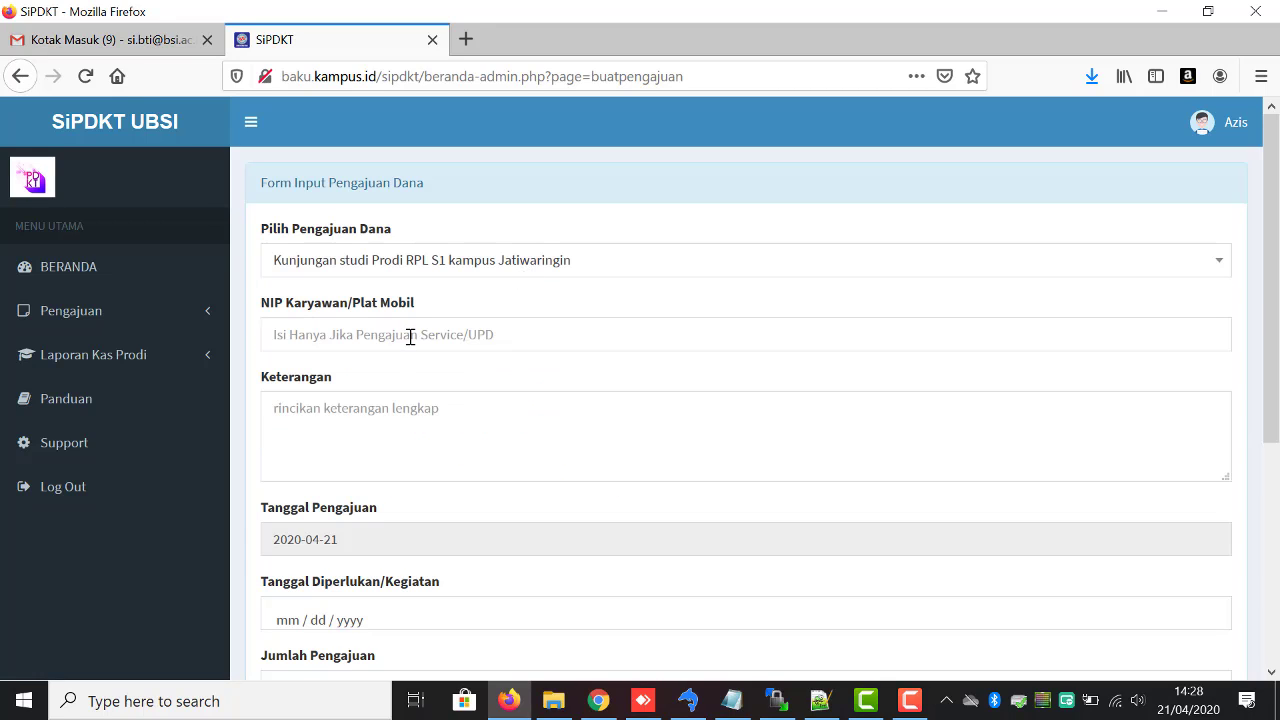
{"action": "left_click", "coordinate": [385, 445]}
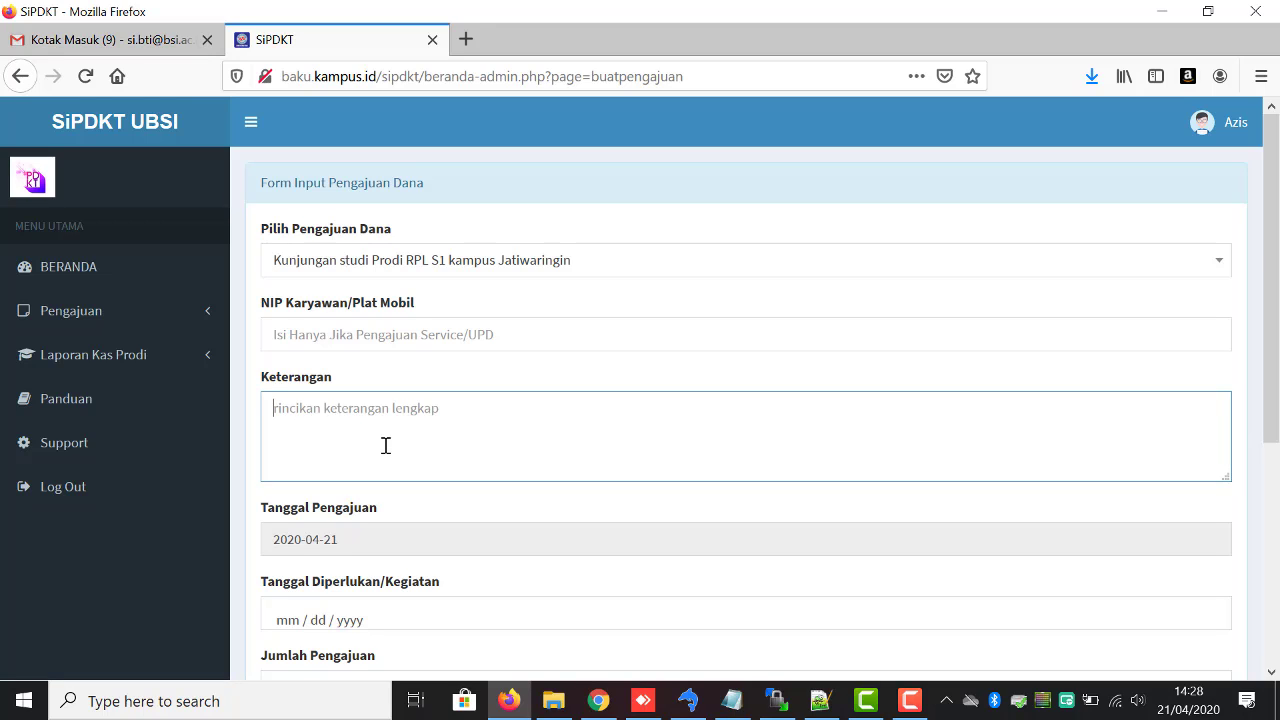
{"action": "type", "text": "Kunju"}
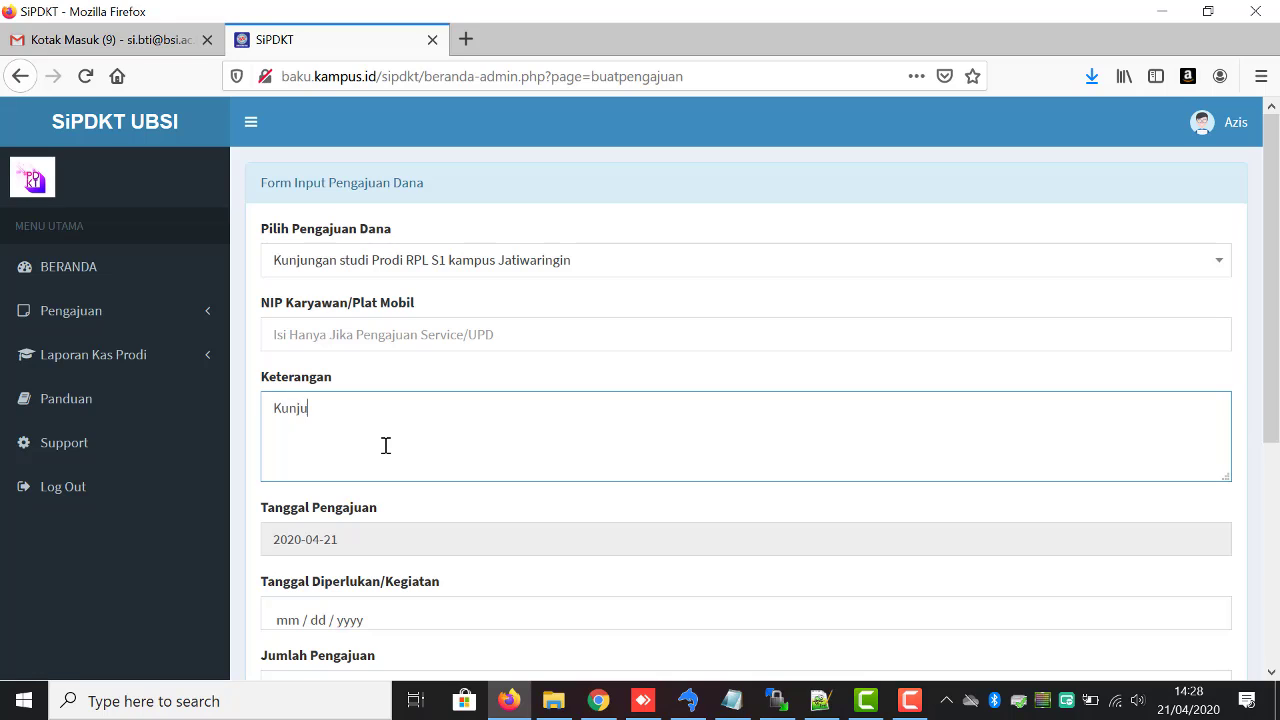
{"action": "type", "text": "ngan studi ke"}
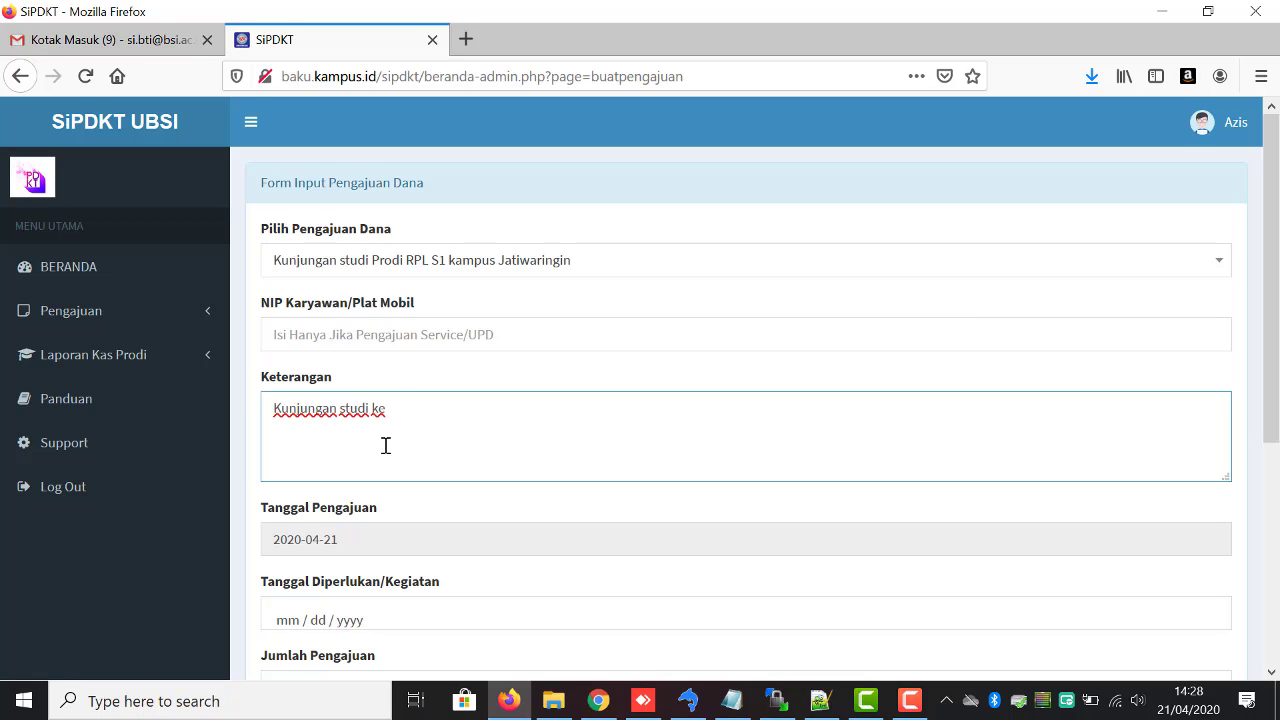
{"action": "type", "text": " Musium Geografi"}
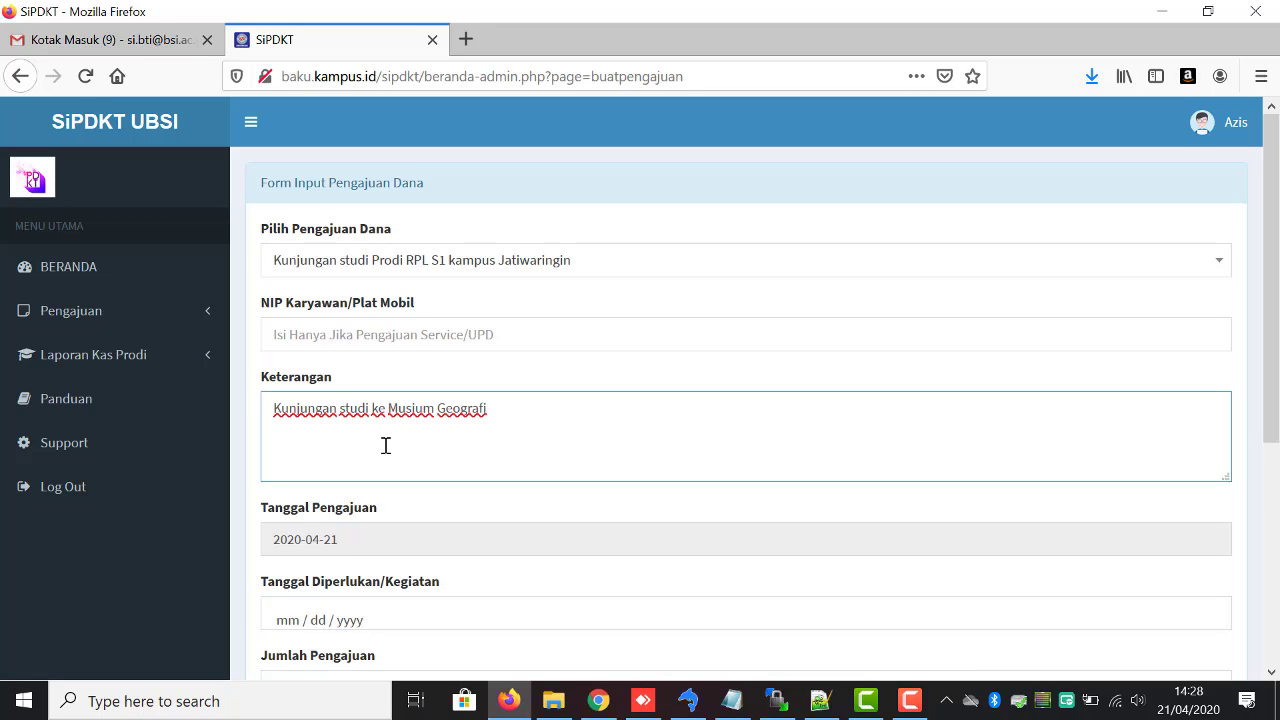
{"action": "type", "text": " Bandung sebanyak"}
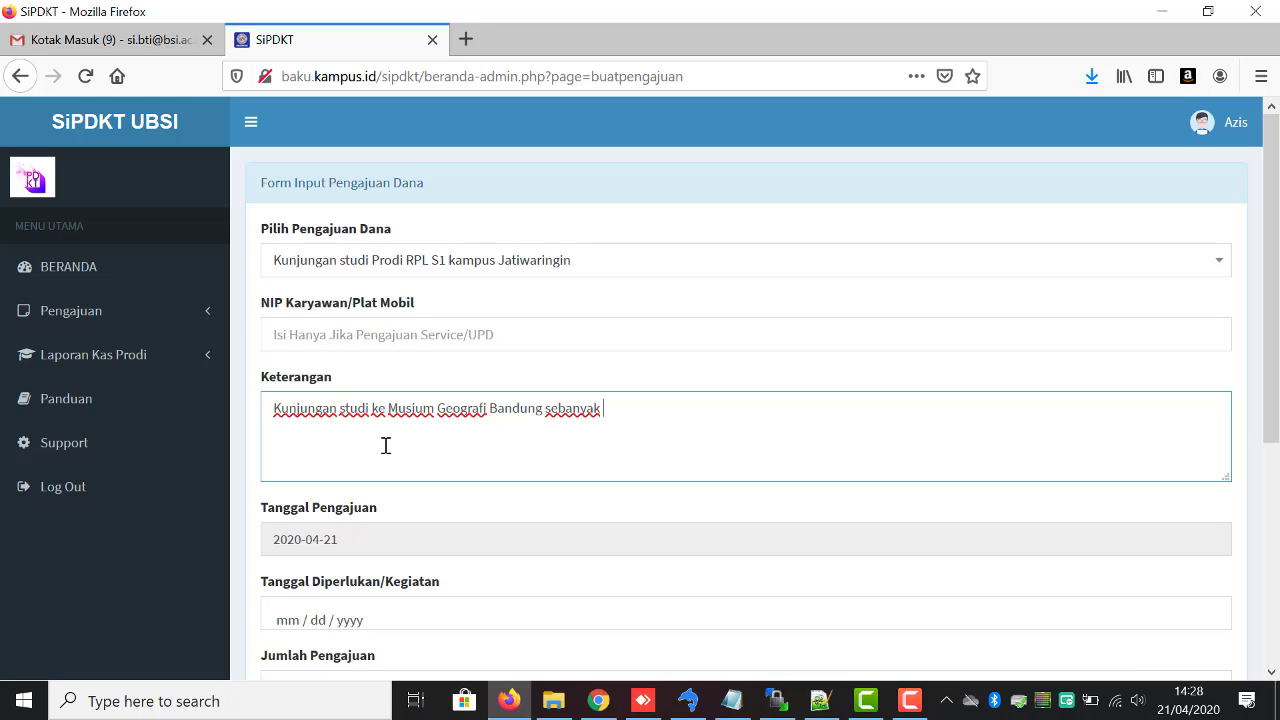
{"action": "type", "text": " 200 mahasiswa"}
Set the fund request's Tanggal Diperlukan/Kegiatan to 04/24/2020 and its Jumlah Pengajuan to 2000000
{"action": "left_click_drag", "start_coordinate": [1276, 414], "coordinate": [1277, 473]}
{"action": "left_click", "coordinate": [481, 532]}
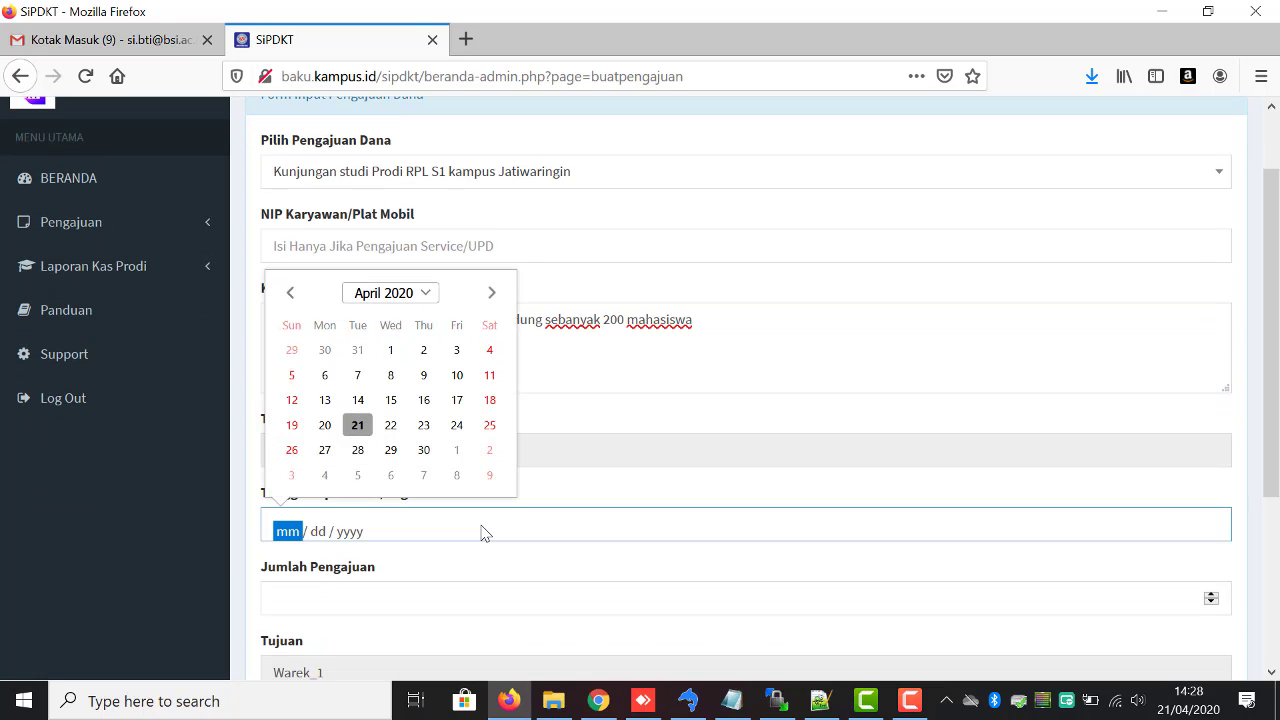
{"action": "left_click", "coordinate": [457, 428]}
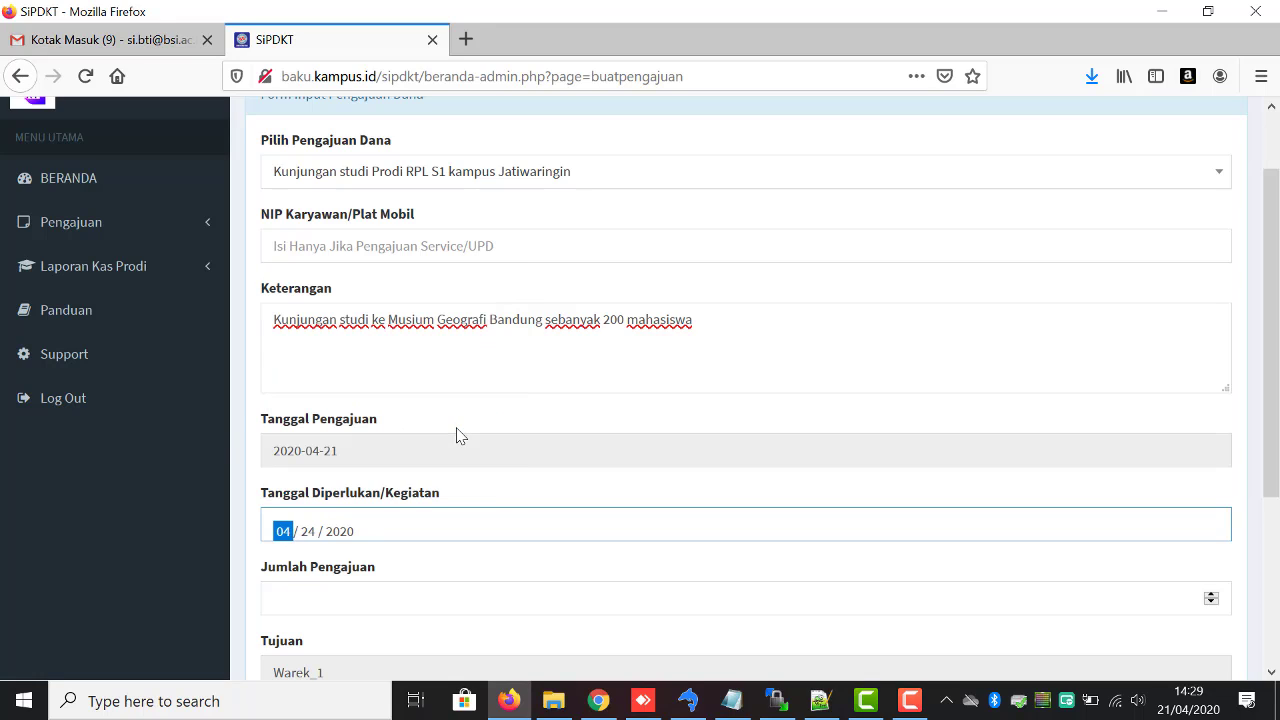
{"action": "left_click", "coordinate": [368, 594]}
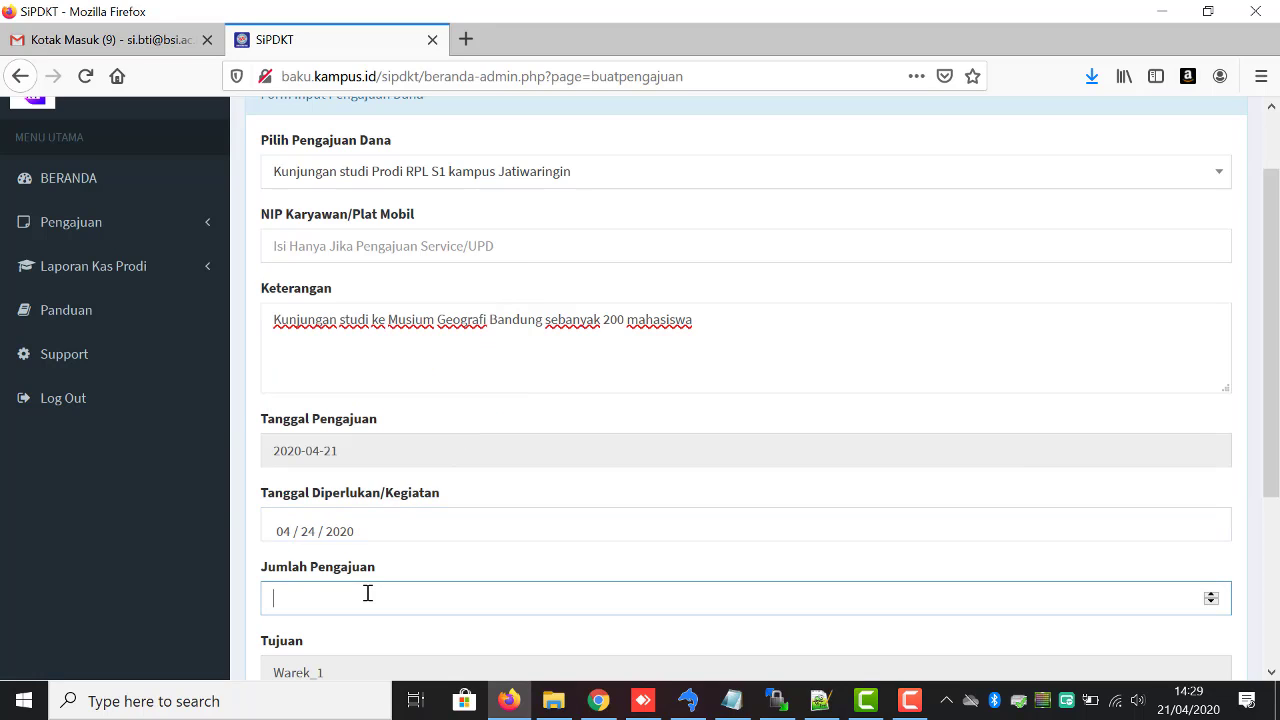
{"action": "type", "text": "2000000"}
Highlight the Tujuan value Warek_1, then save the fund request without uploading proof and dismiss the confirmation
{"action": "left_click_drag", "start_coordinate": [1278, 295], "coordinate": [1278, 382]}
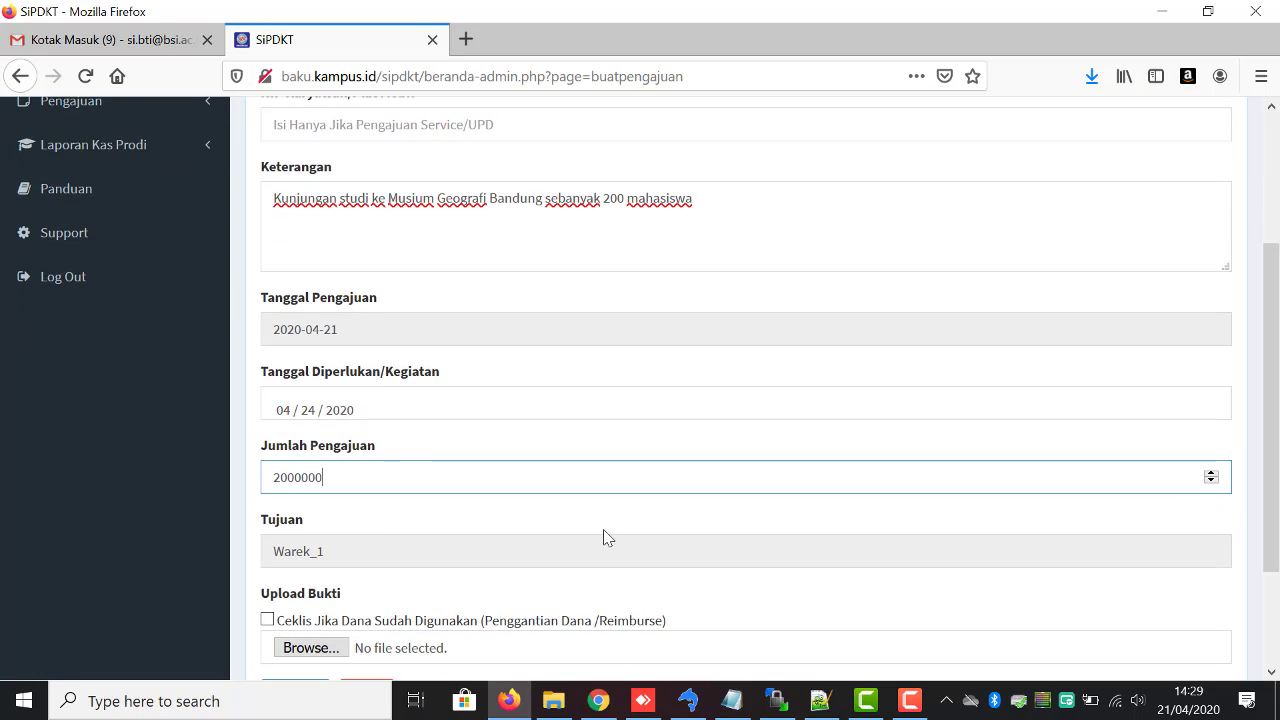
{"action": "double_click", "coordinate": [375, 551]}
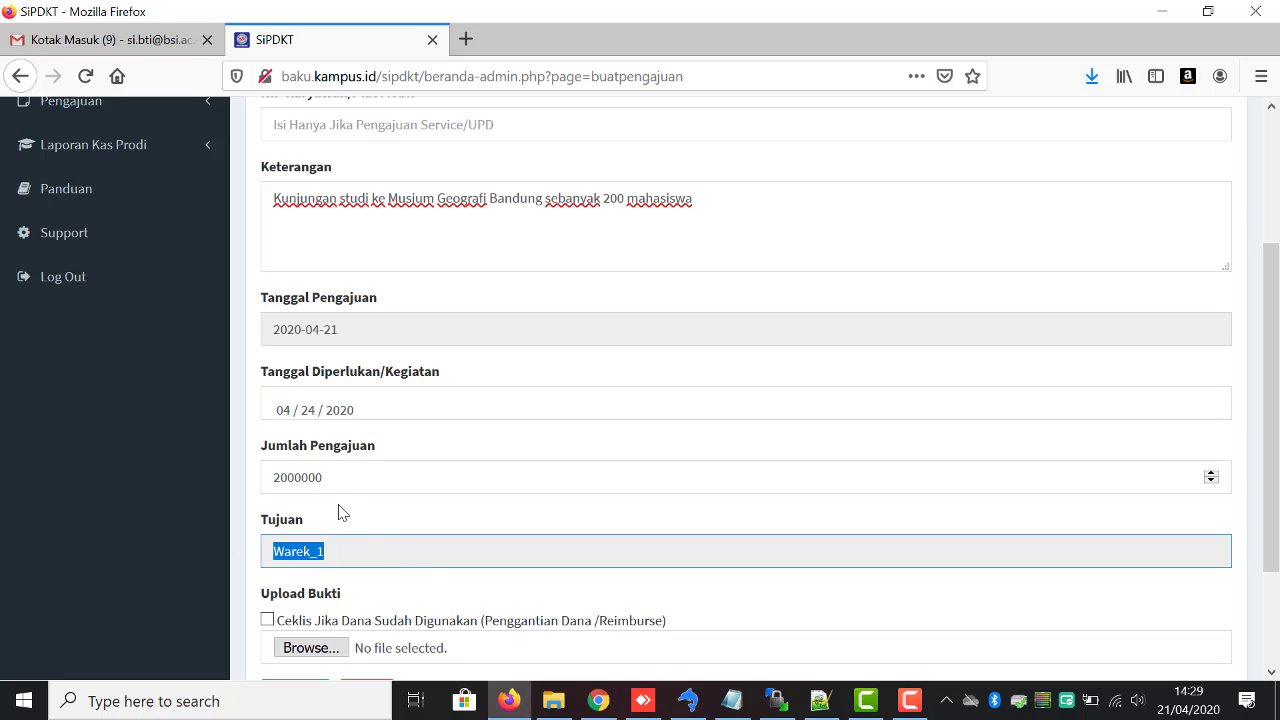
{"action": "left_click", "coordinate": [411, 469]}
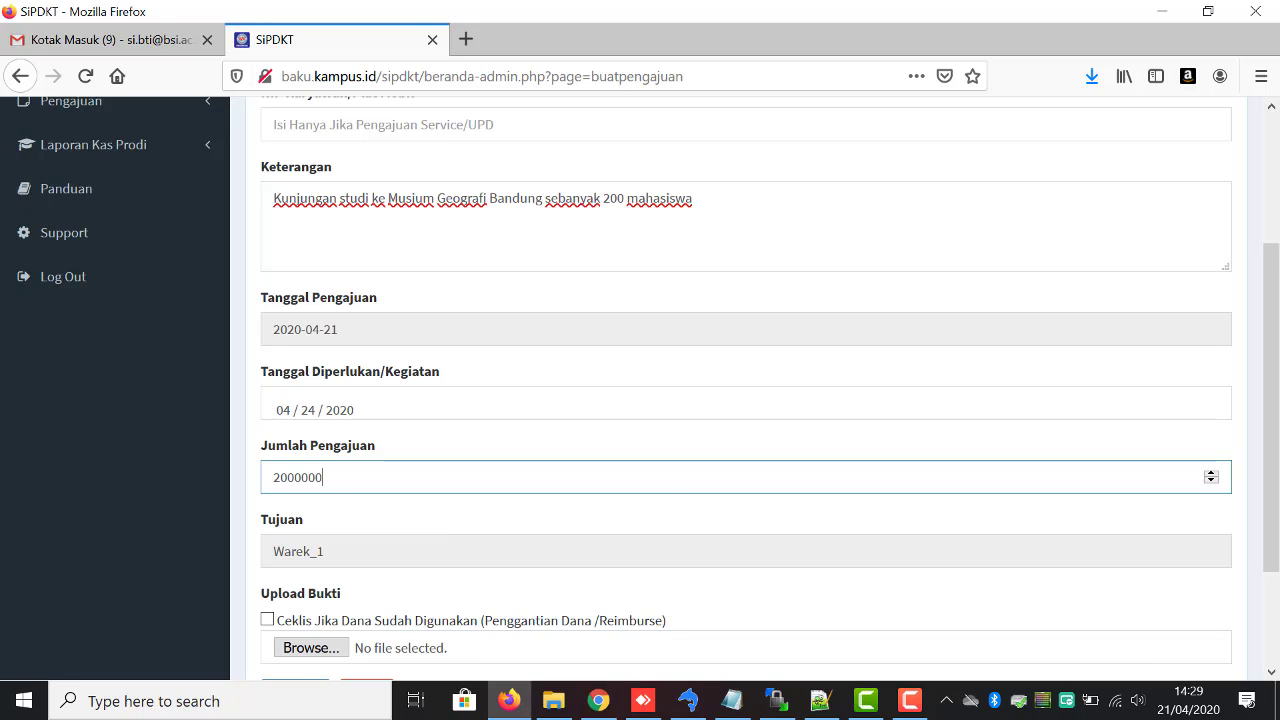
{"action": "scroll", "coordinate": [1111, 466], "scroll_direction": "down", "scroll_amount": 1}
{"action": "left_click", "coordinate": [285, 632]}
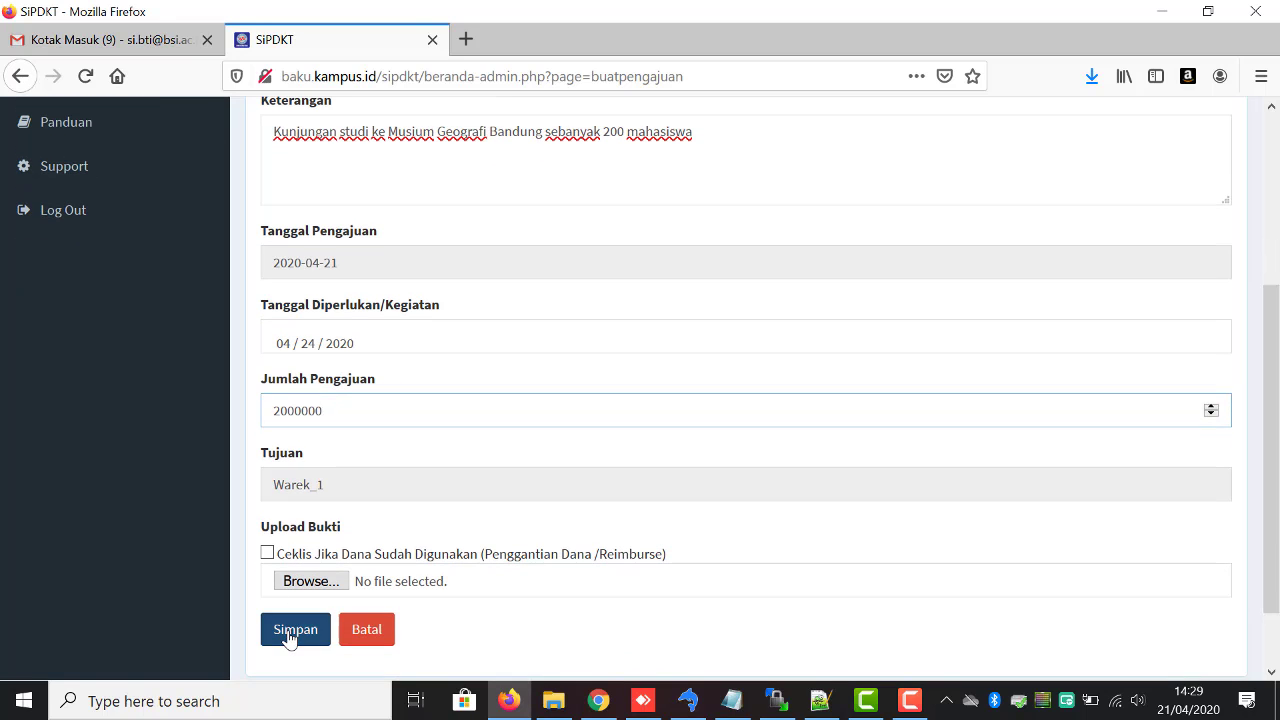
{"action": "left_click", "coordinate": [677, 362]}
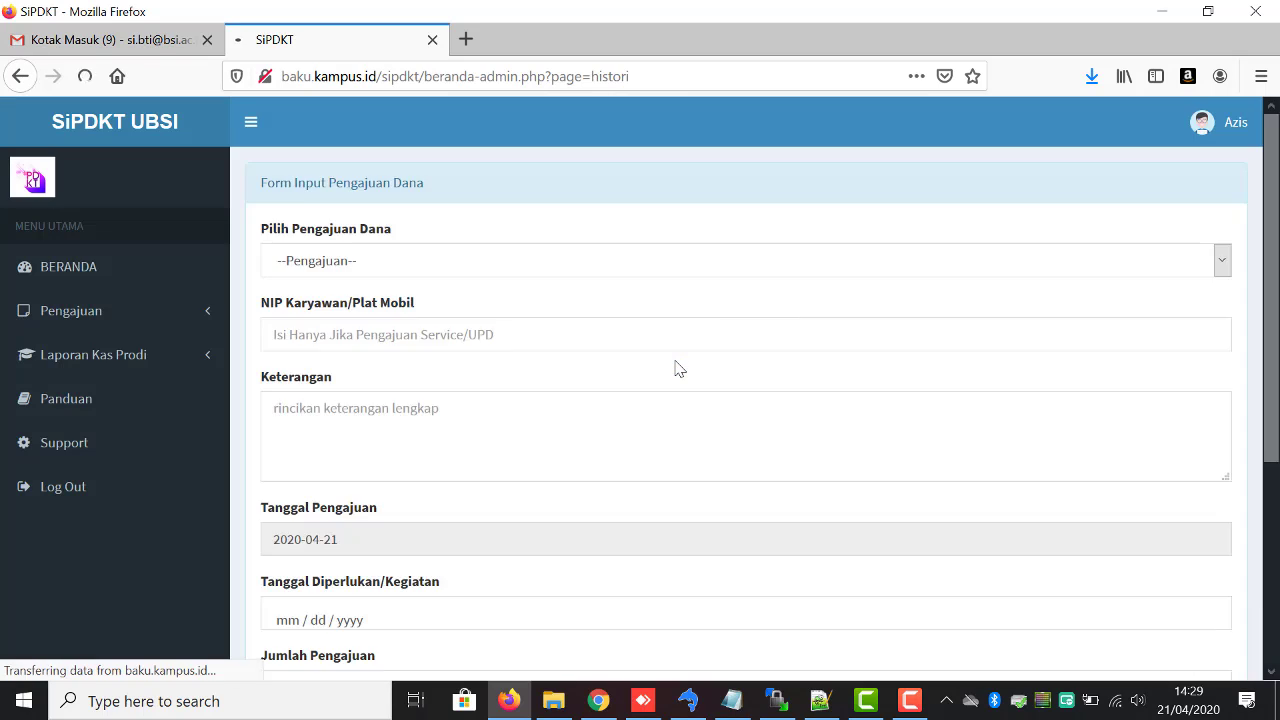
Open the fund request history and view the details of the 21 Apr 20 Jatiwaringin study visit request, then close them
{"action": "left_click", "coordinate": [118, 313]}
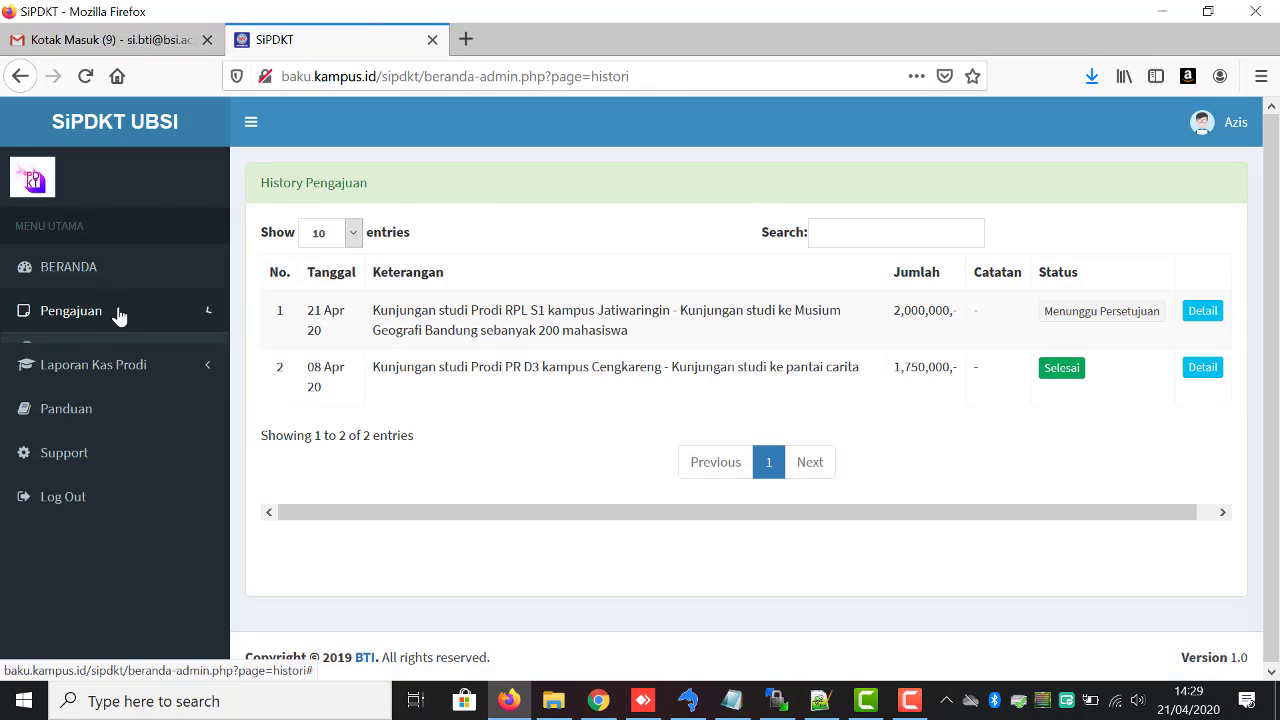
{"action": "left_click", "coordinate": [81, 388]}
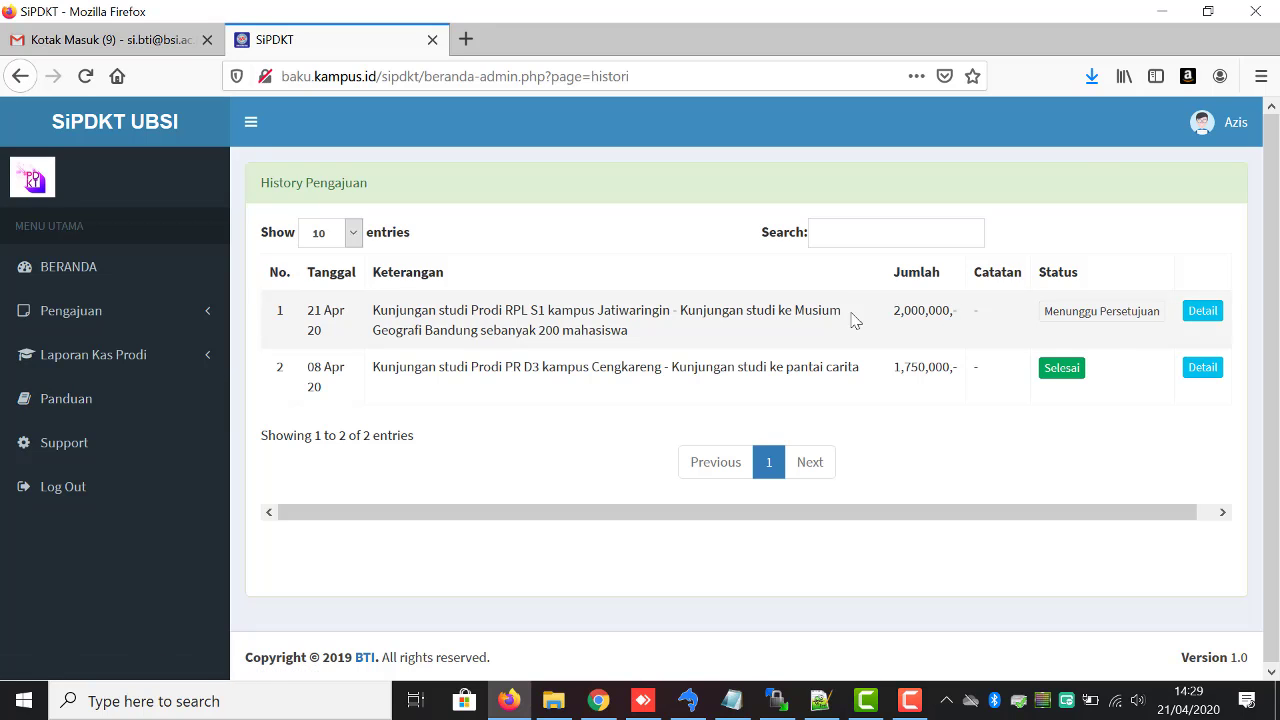
{"action": "left_click", "coordinate": [1203, 313]}
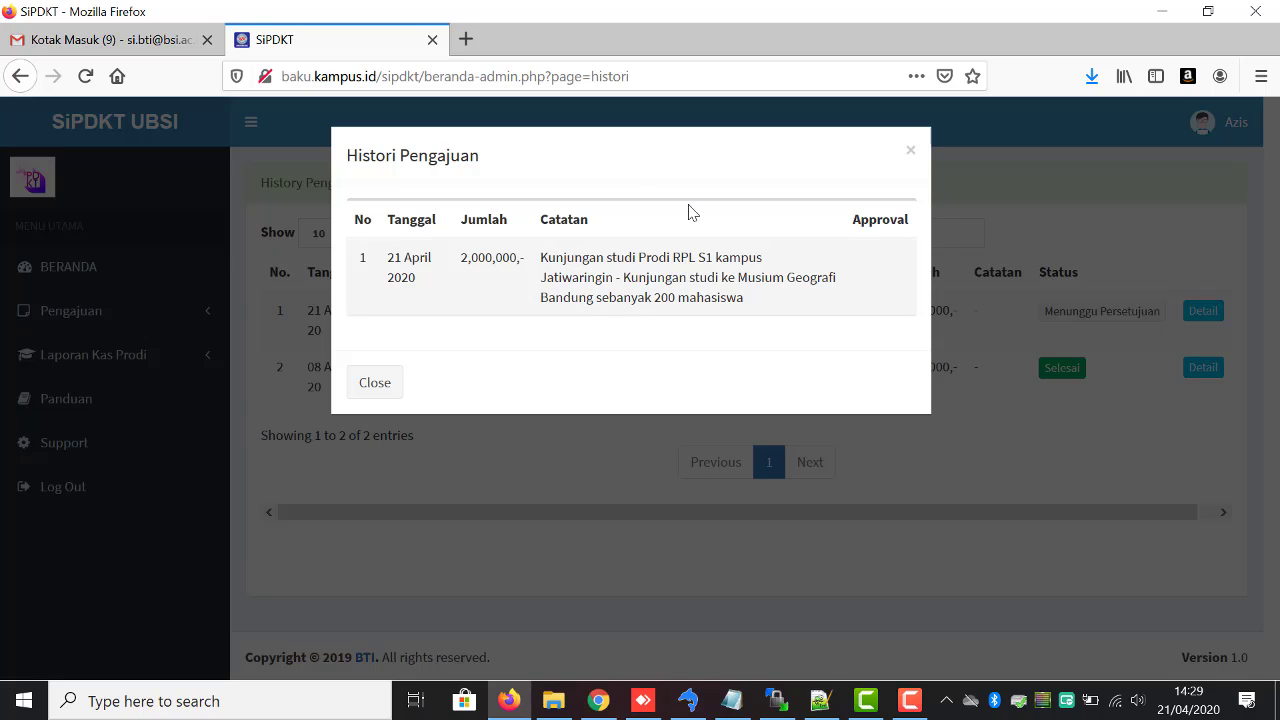
{"action": "left_click", "coordinate": [366, 383]}
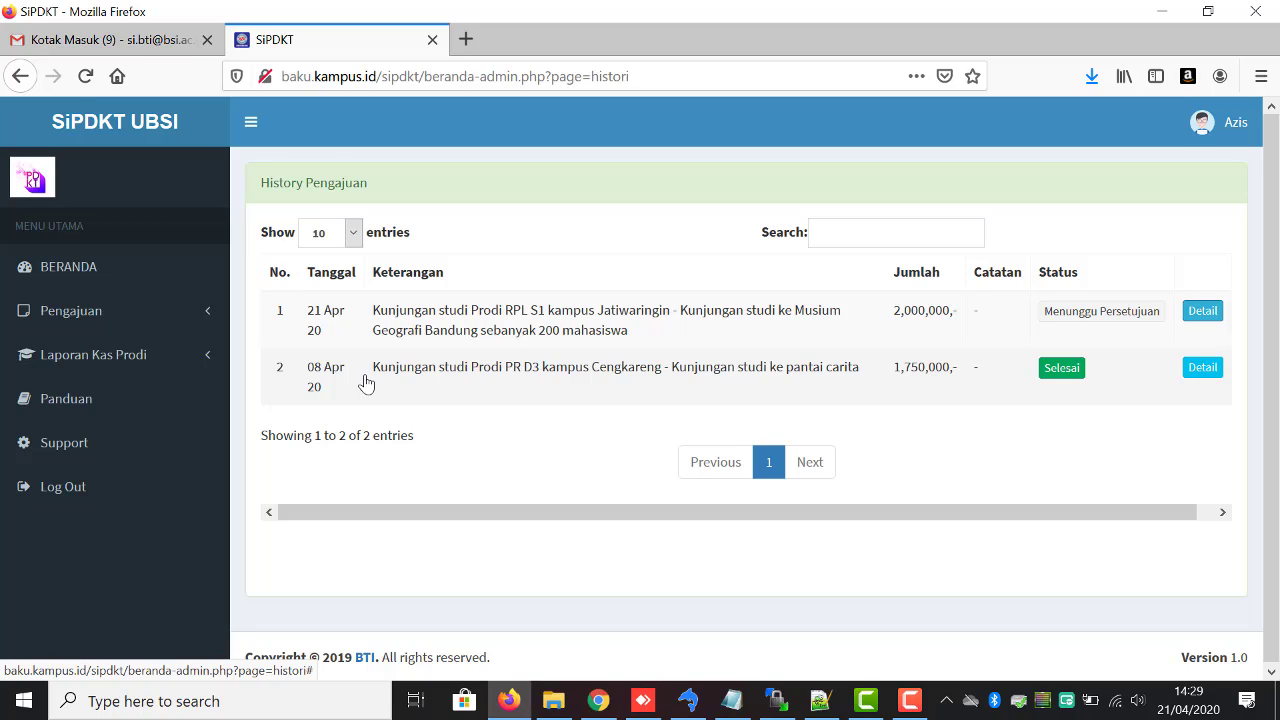
Open the prodi Kas Masuk report, highlight Pemasukan in its title, and view the details for Kampus Cengkareng
{"action": "left_click", "coordinate": [126, 370]}
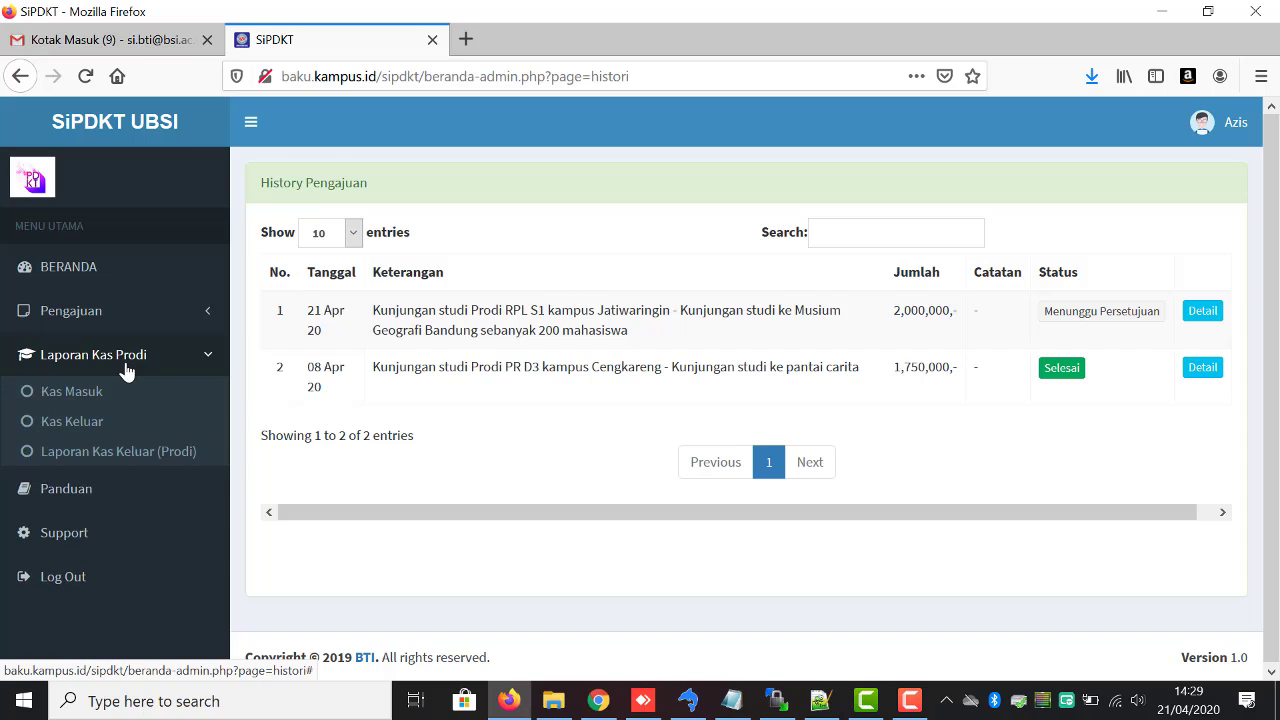
{"action": "left_click", "coordinate": [64, 394]}
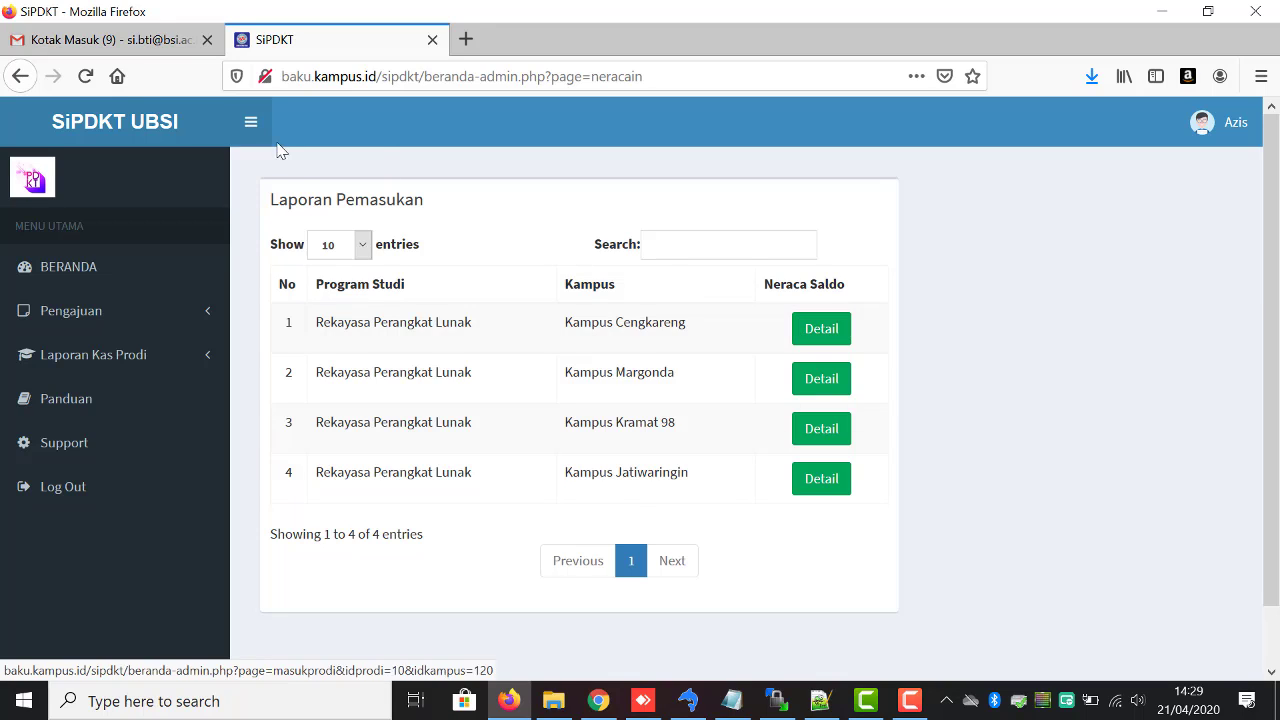
{"action": "double_click", "coordinate": [369, 199]}
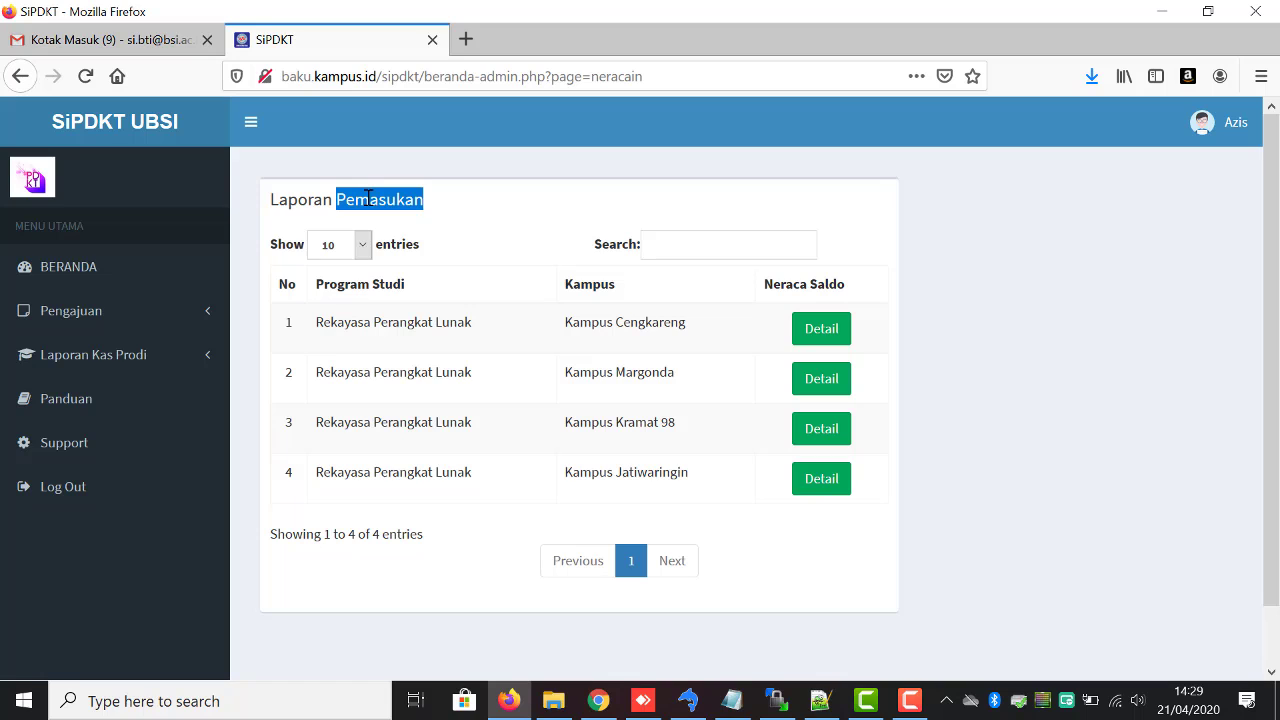
{"action": "left_click", "coordinate": [837, 336]}
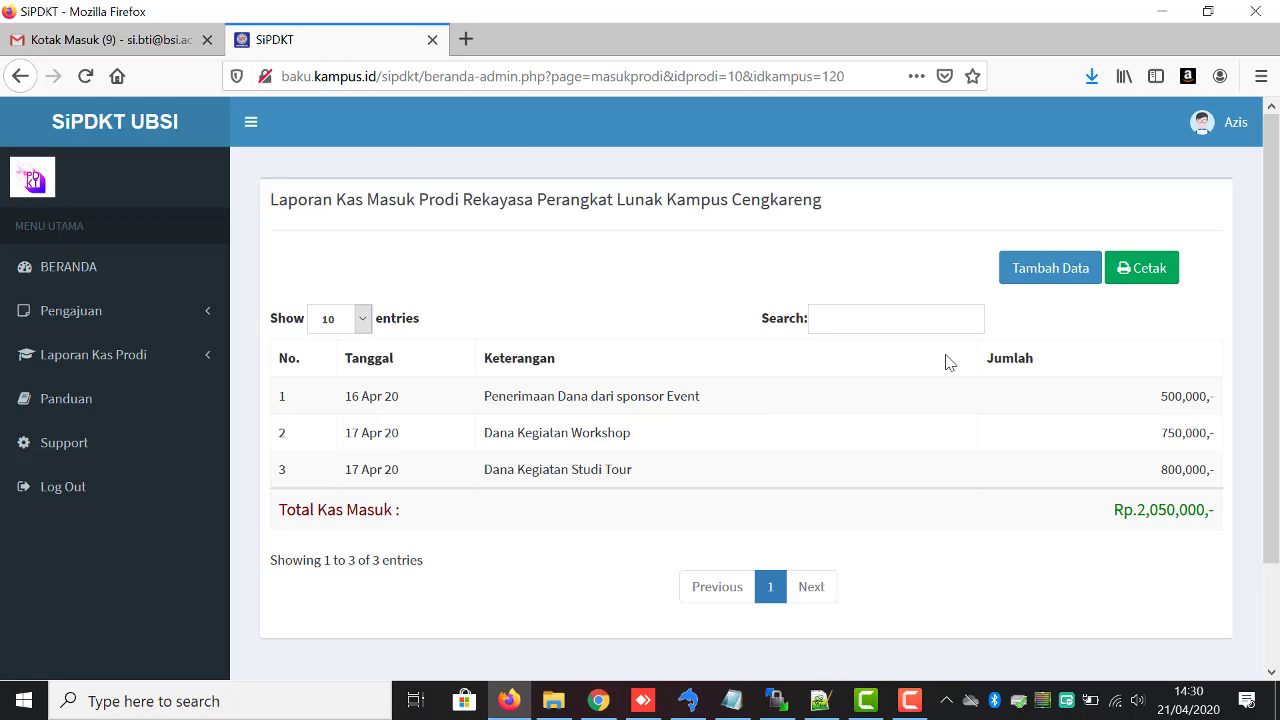
Open the prodi Kas Keluar report, highlight Pengeluaran in its title, and show the details for Kampus Cengkareng
{"action": "left_click", "coordinate": [104, 376]}
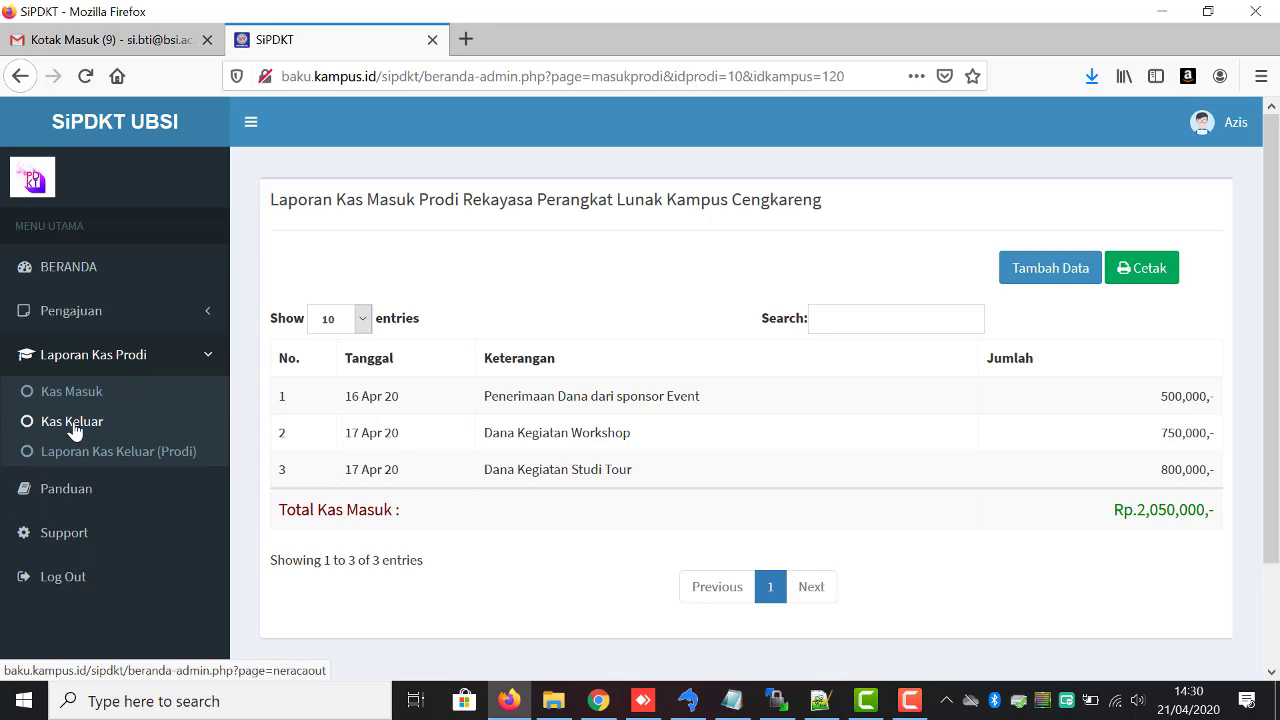
{"action": "left_click", "coordinate": [73, 424]}
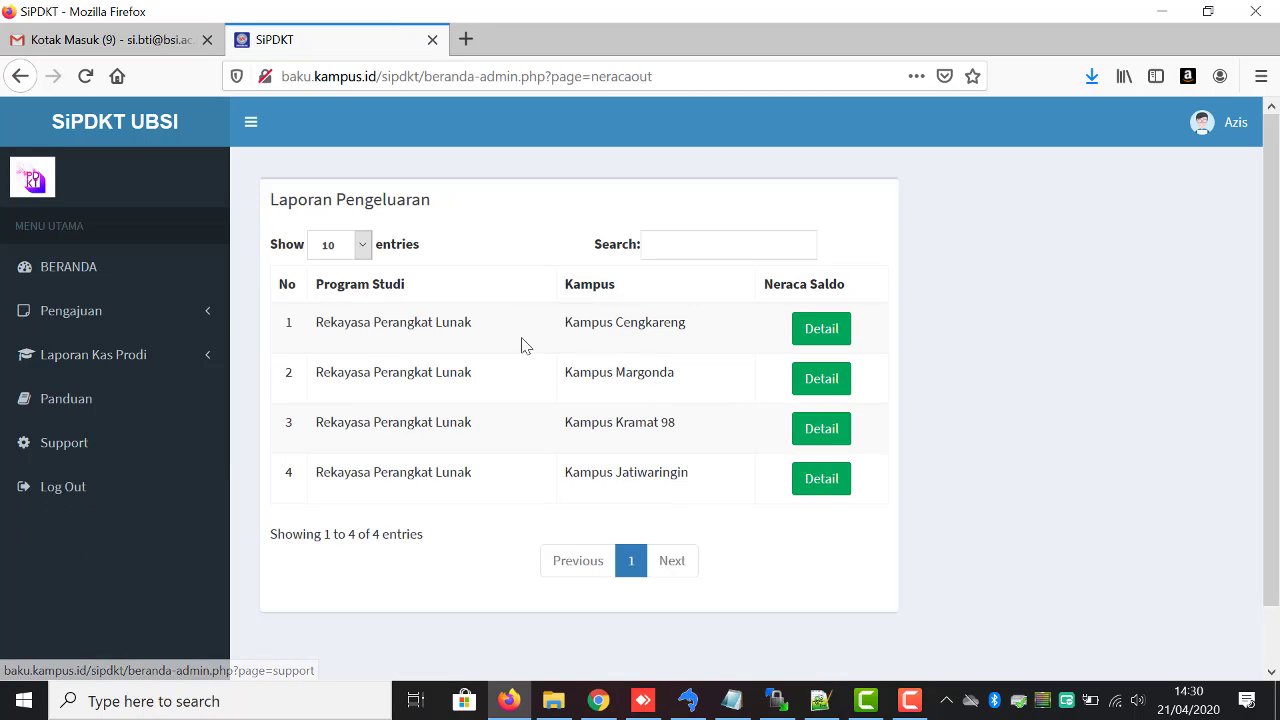
{"action": "double_click", "coordinate": [386, 201]}
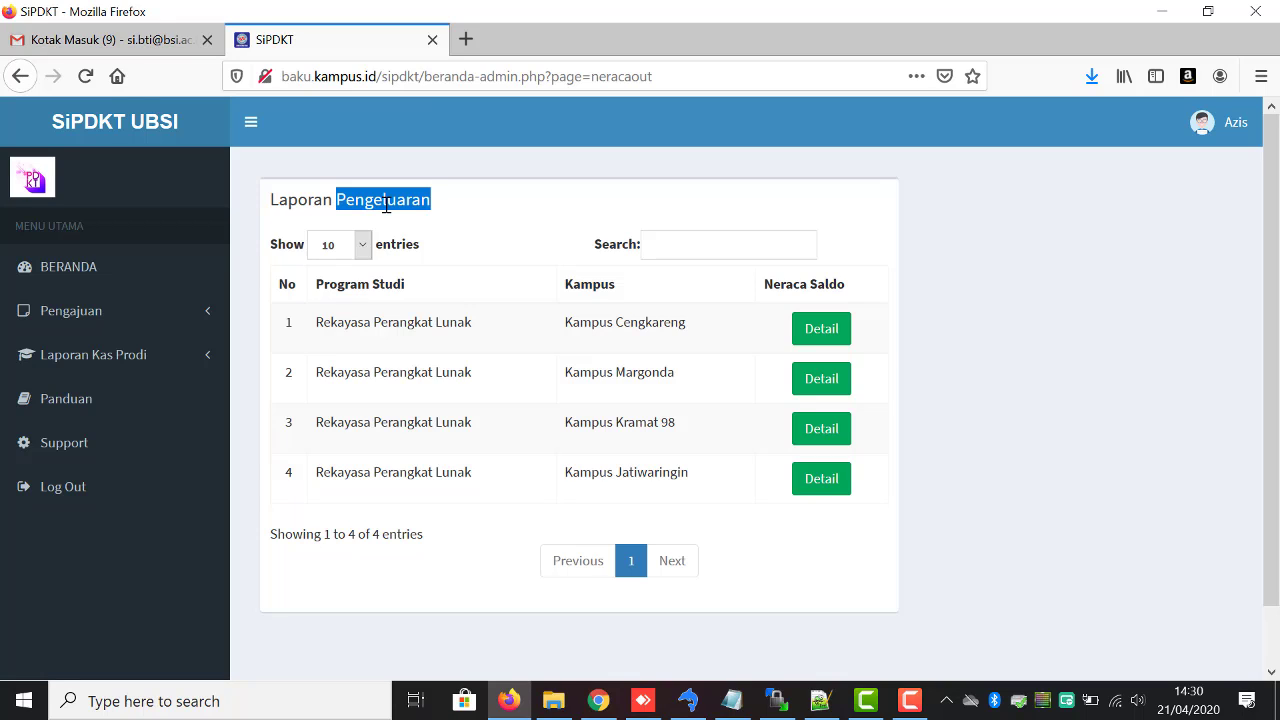
{"action": "left_click", "coordinate": [822, 330]}
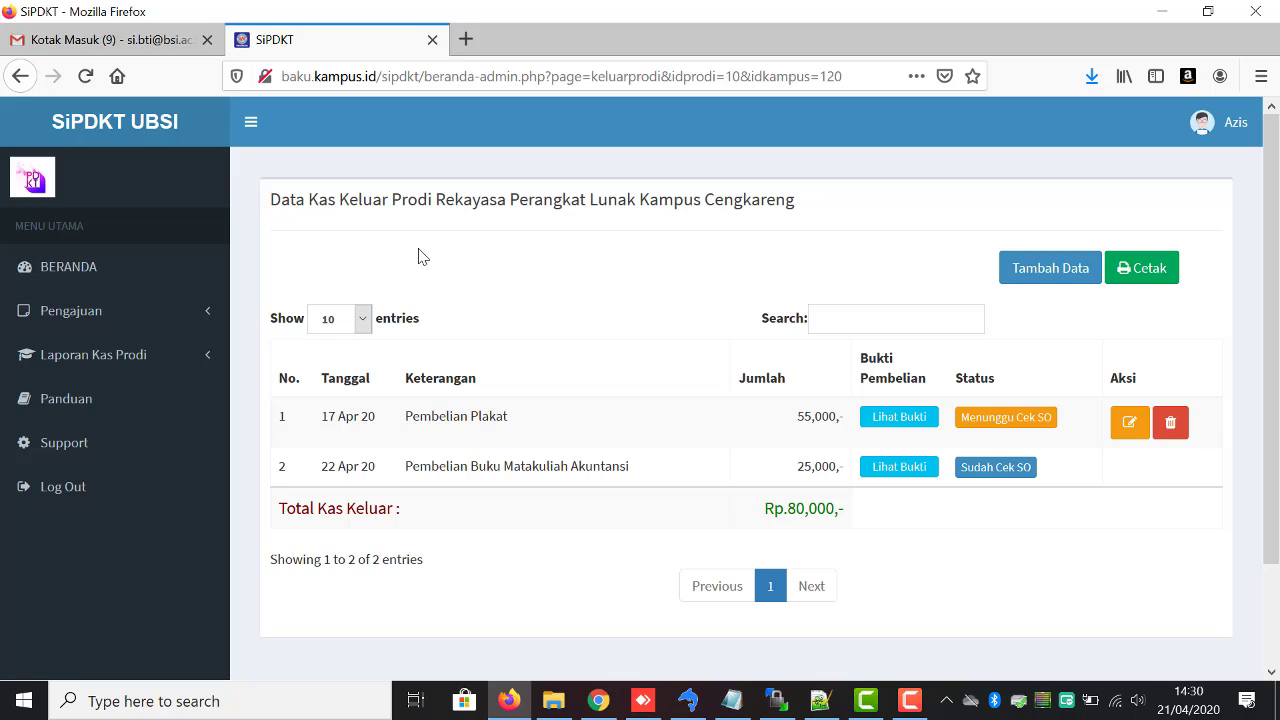
Start a new Kas Keluar entry for Kampus Cengkareng with the Pengeluaran "Dana untuk Pembelian kebutuhan Seminar"
{"action": "left_click", "coordinate": [1034, 270]}
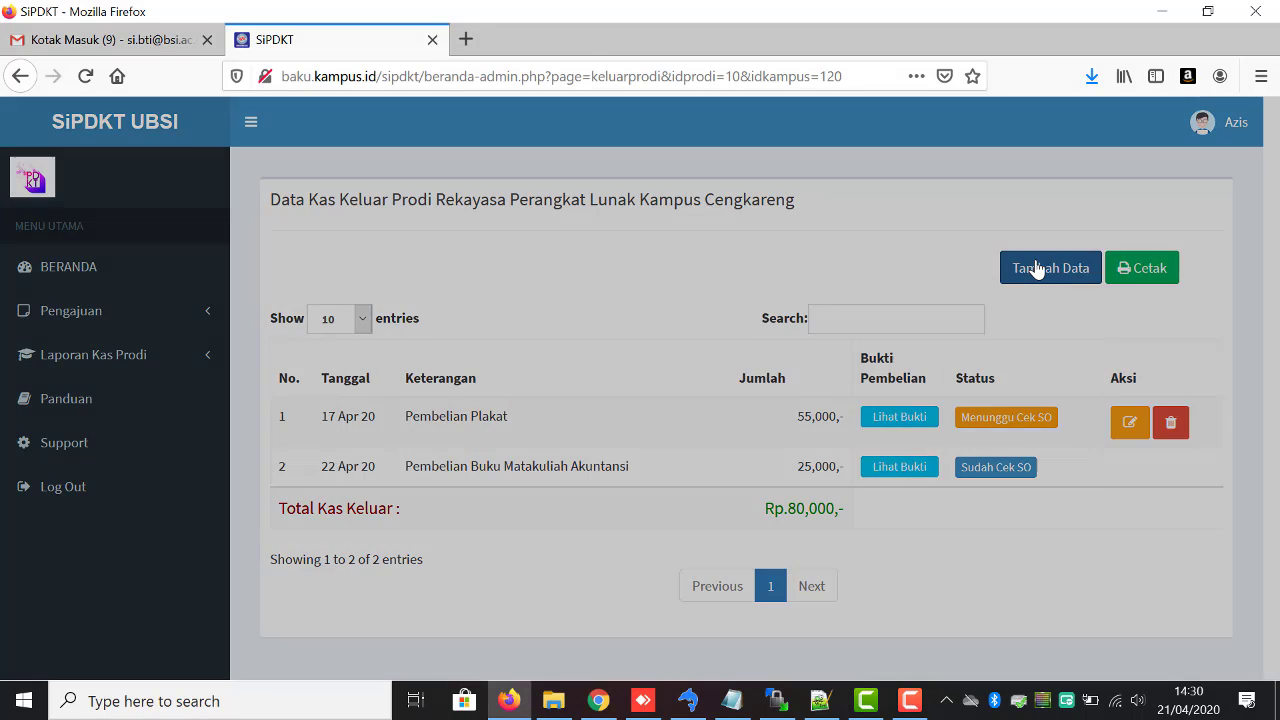
{"action": "left_click", "coordinate": [746, 244]}
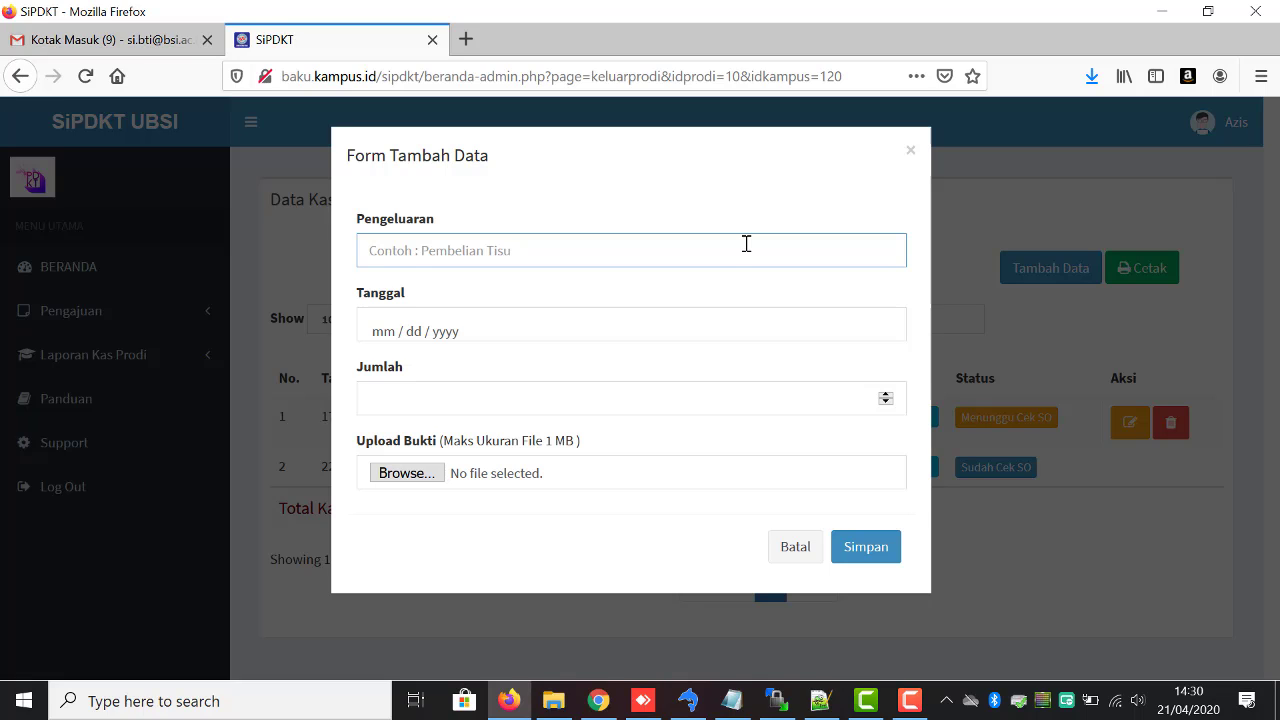
{"action": "type", "text": "Kas"}
{"action": "key", "text": "BackSpace"}
{"action": "key", "text": "BackSpace"}
{"action": "key", "text": "BackSpace"}
{"action": "type", "text": "D"}
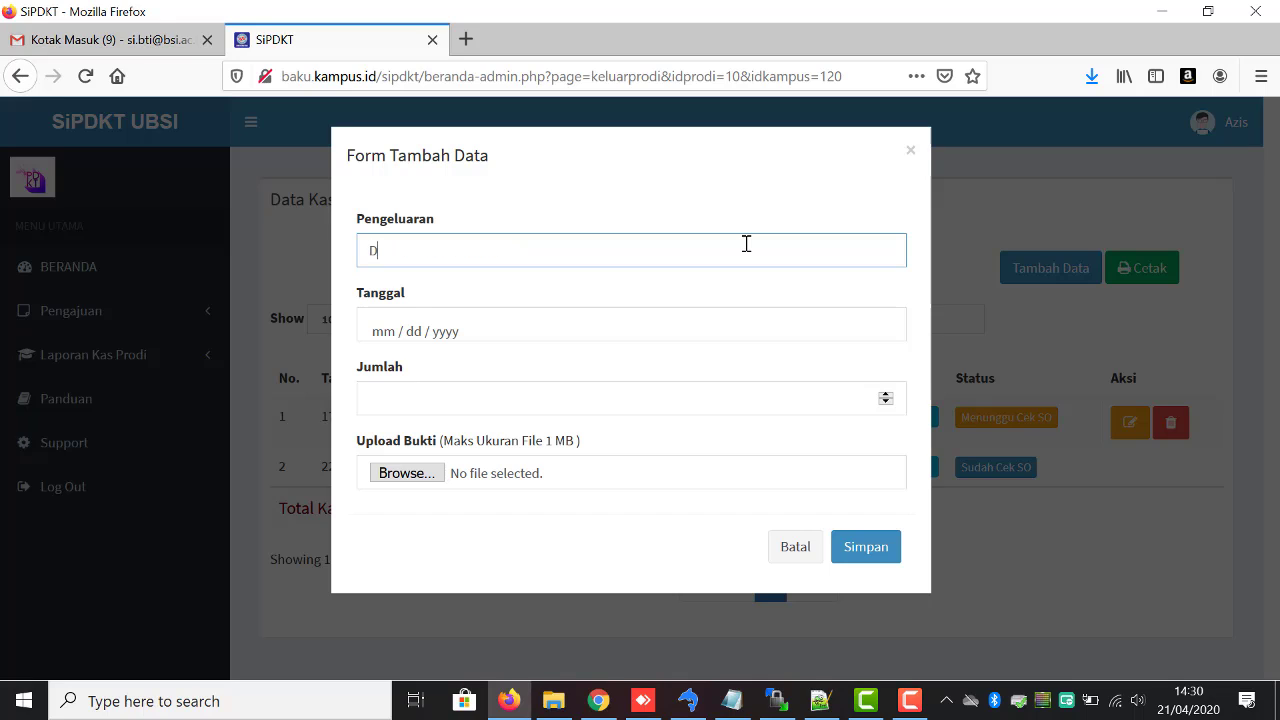
{"action": "type", "text": "ana un"}
{"action": "type", "text": "ke"}
{"action": "key", "text": "BackSpace"}
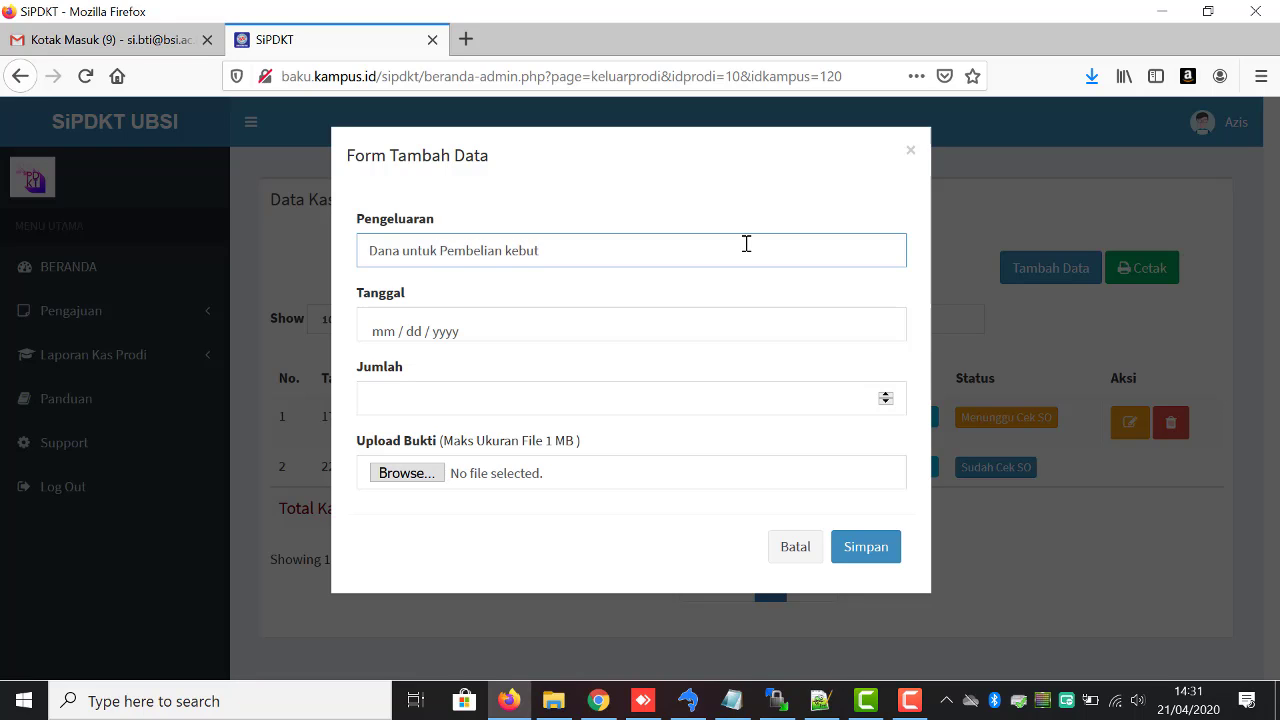
{"action": "type", "text": "uhan Seminar"}
Set the expense entry's Tanggal to 04/22/2020 and its Jumlah to 50000
{"action": "left_click", "coordinate": [503, 331]}
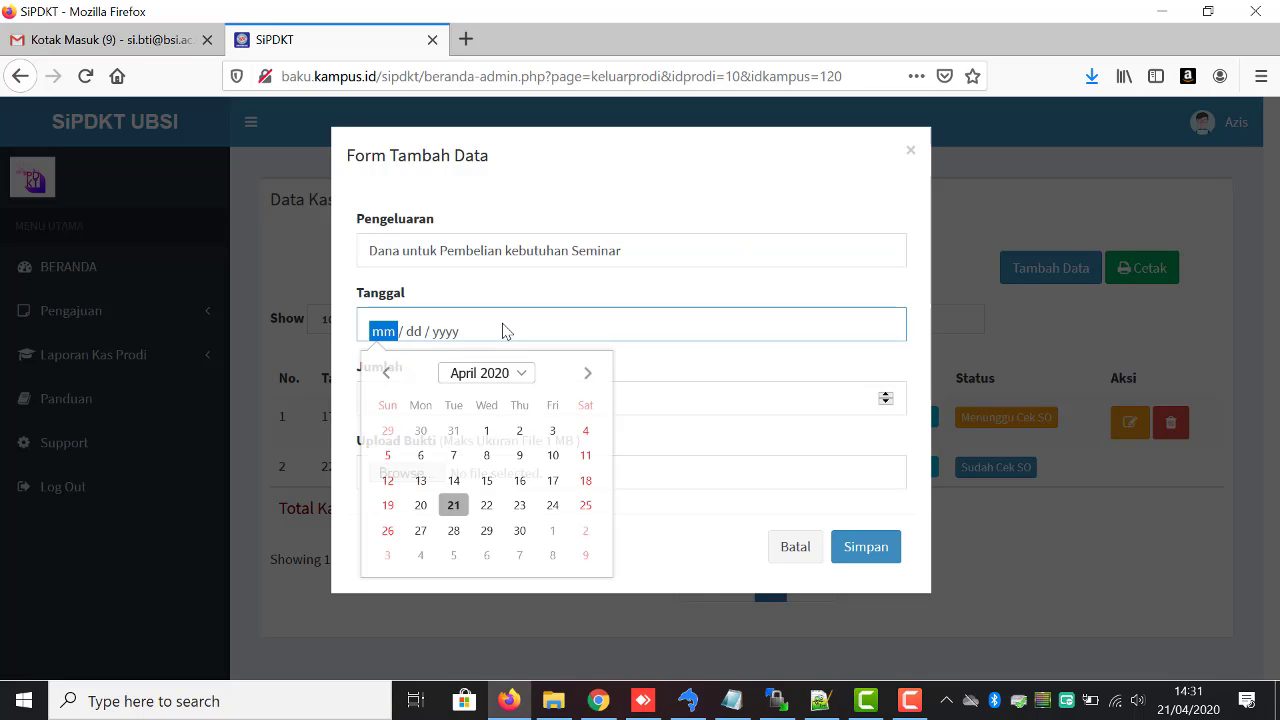
{"action": "left_click", "coordinate": [486, 505]}
{"action": "left_click", "coordinate": [424, 393]}
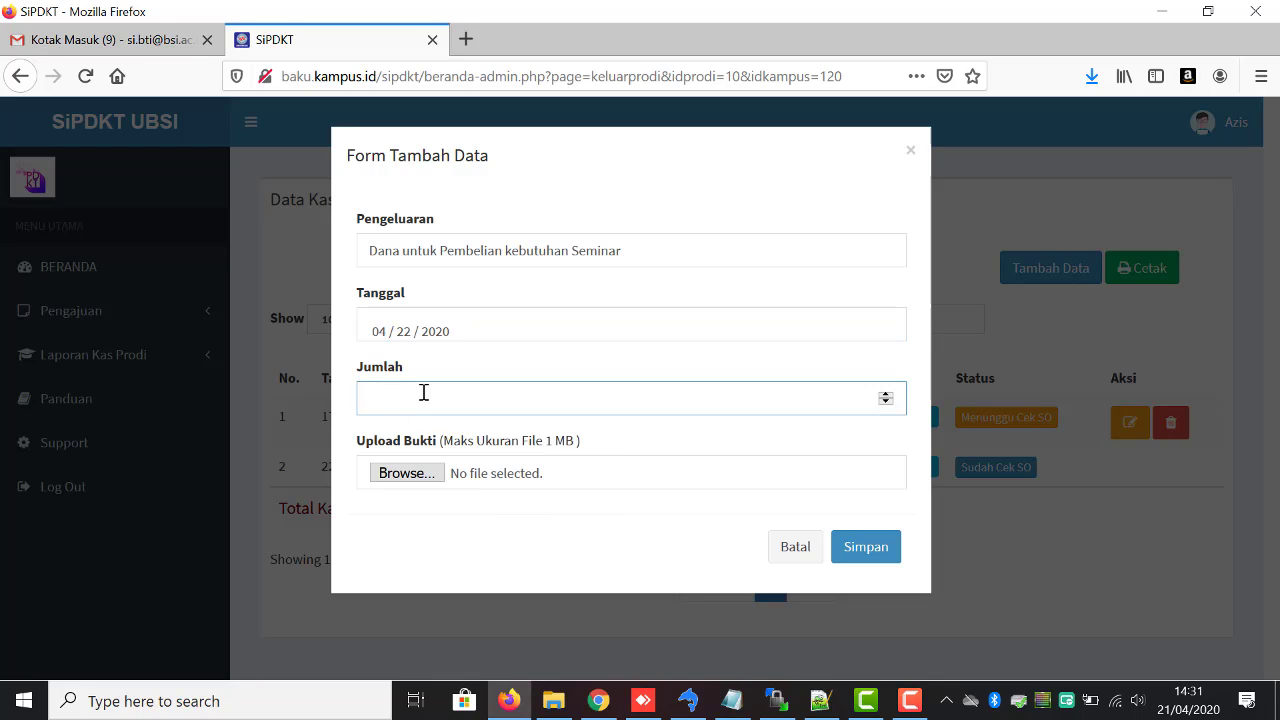
{"action": "type", "text": "50000"}
Browse for the Upload Bukti file in the My Hend > CerMin folder and rename the daun image to daun_n
{"action": "left_click", "coordinate": [482, 487]}
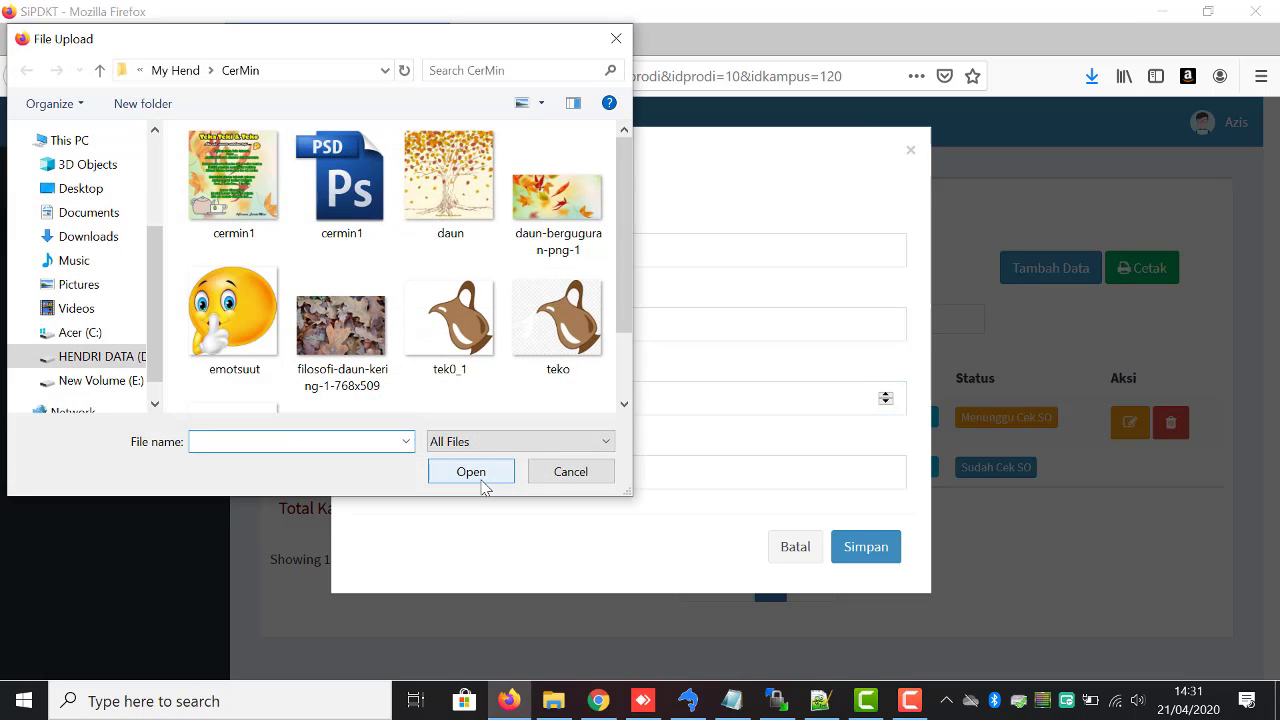
{"action": "left_click", "coordinate": [186, 70]}
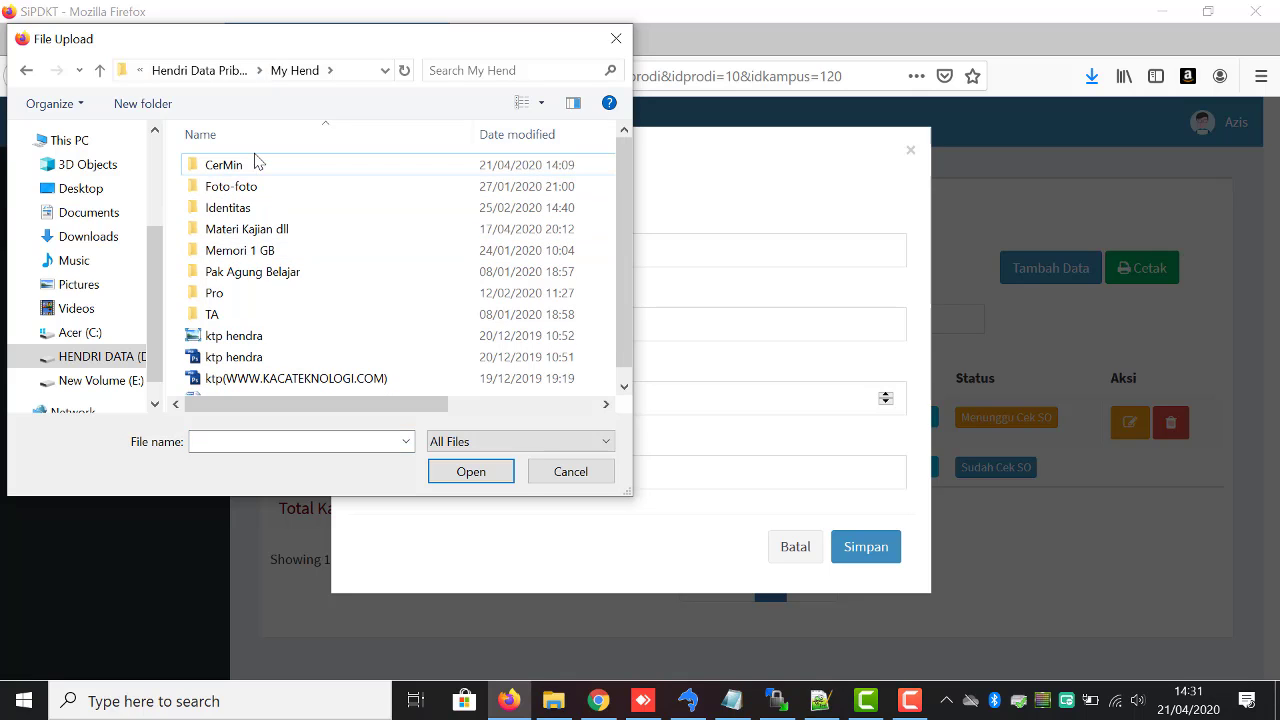
{"action": "double_click", "coordinate": [280, 166]}
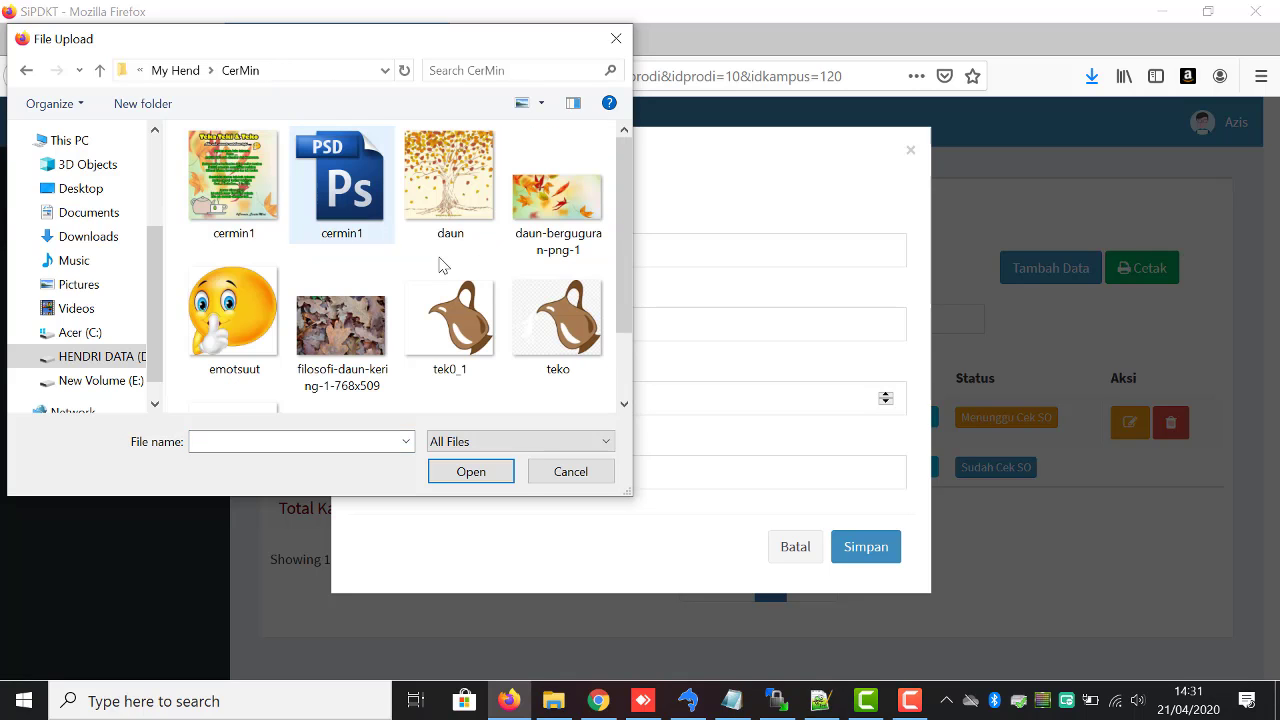
{"action": "left_click", "coordinate": [486, 236]}
{"action": "left_click", "coordinate": [470, 233]}
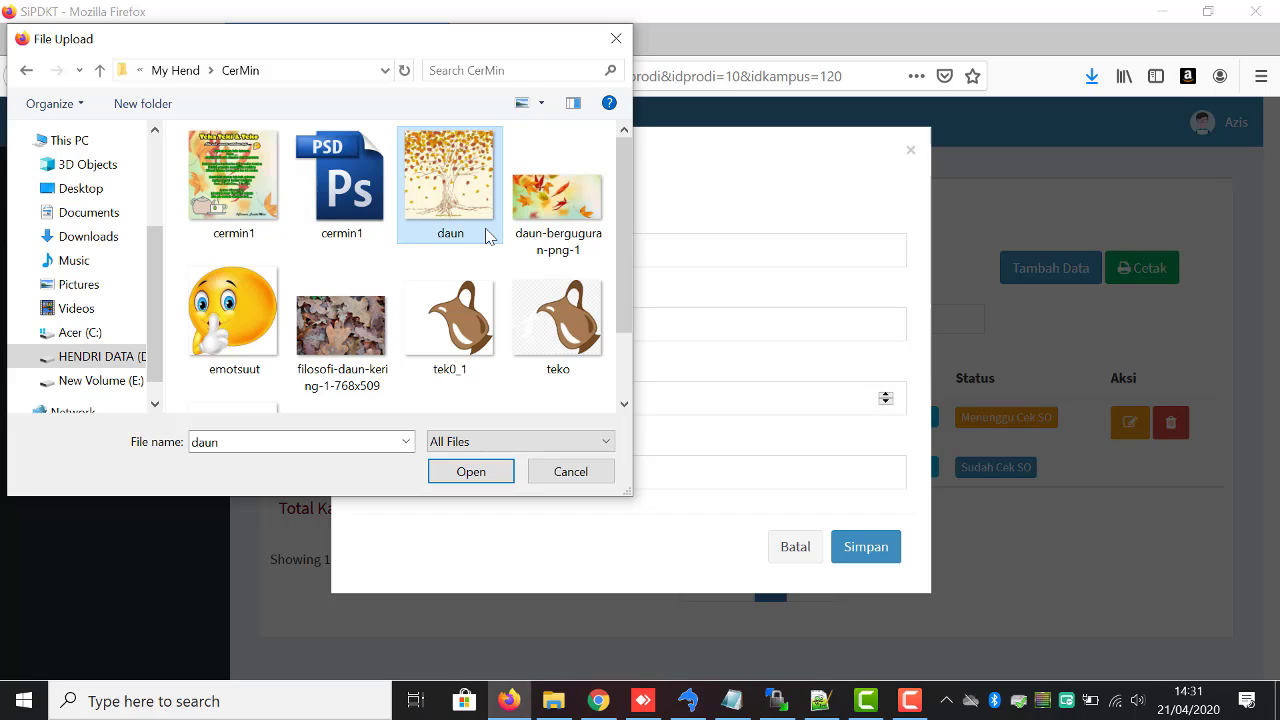
{"action": "left_click", "coordinate": [468, 233]}
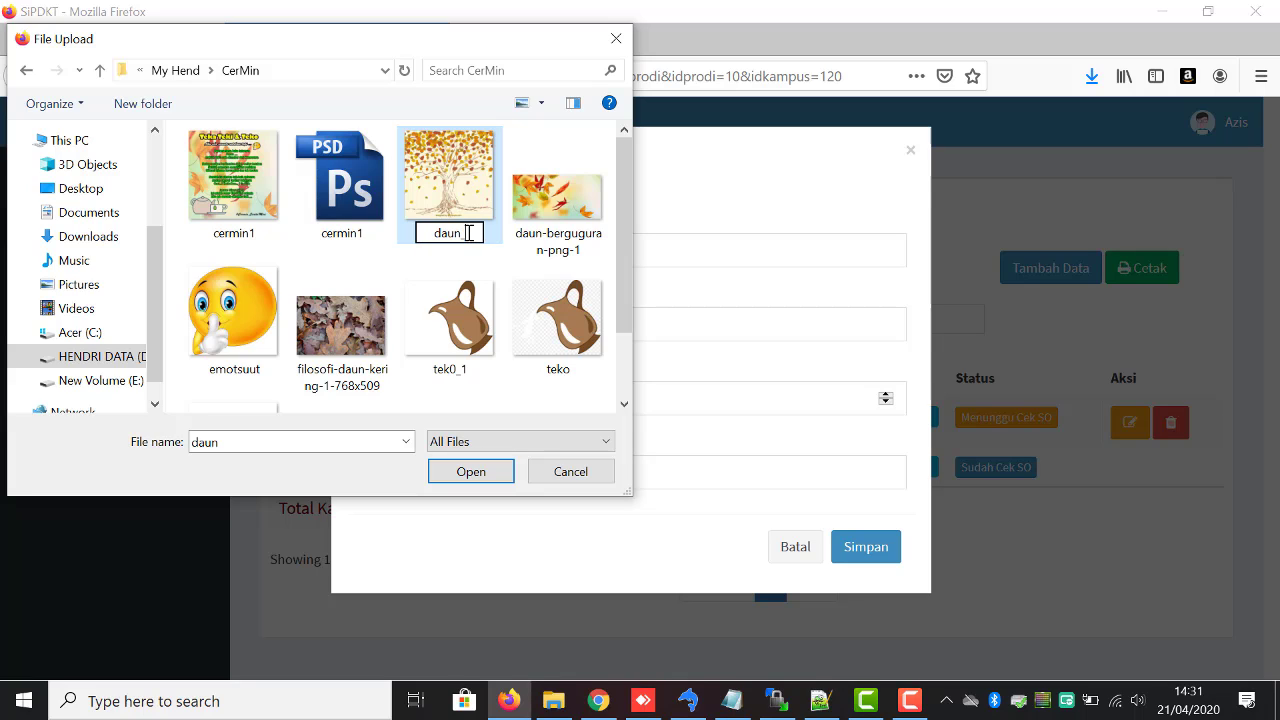
{"action": "type", "text": "n"}
{"action": "left_click", "coordinate": [462, 325]}
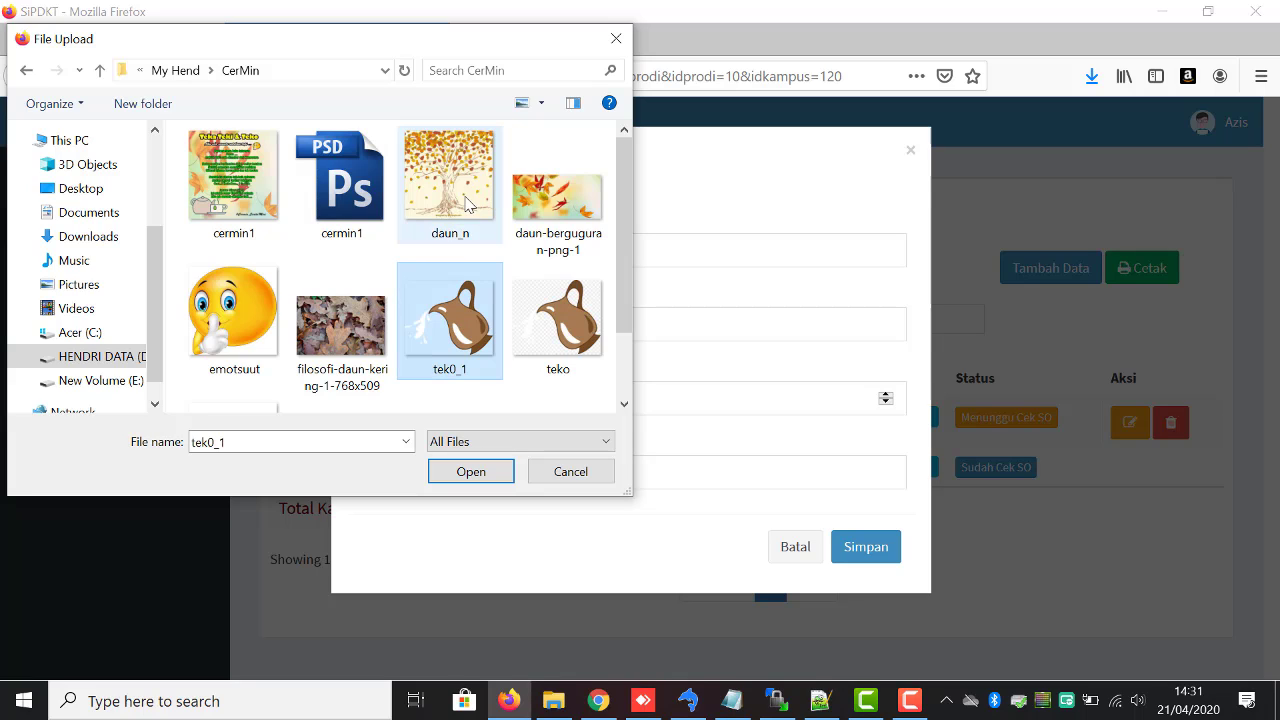
Attach daun_n.jpg as the Upload Bukti and save the seminar expense entry
{"action": "left_click", "coordinate": [468, 205]}
{"action": "left_click", "coordinate": [476, 472]}
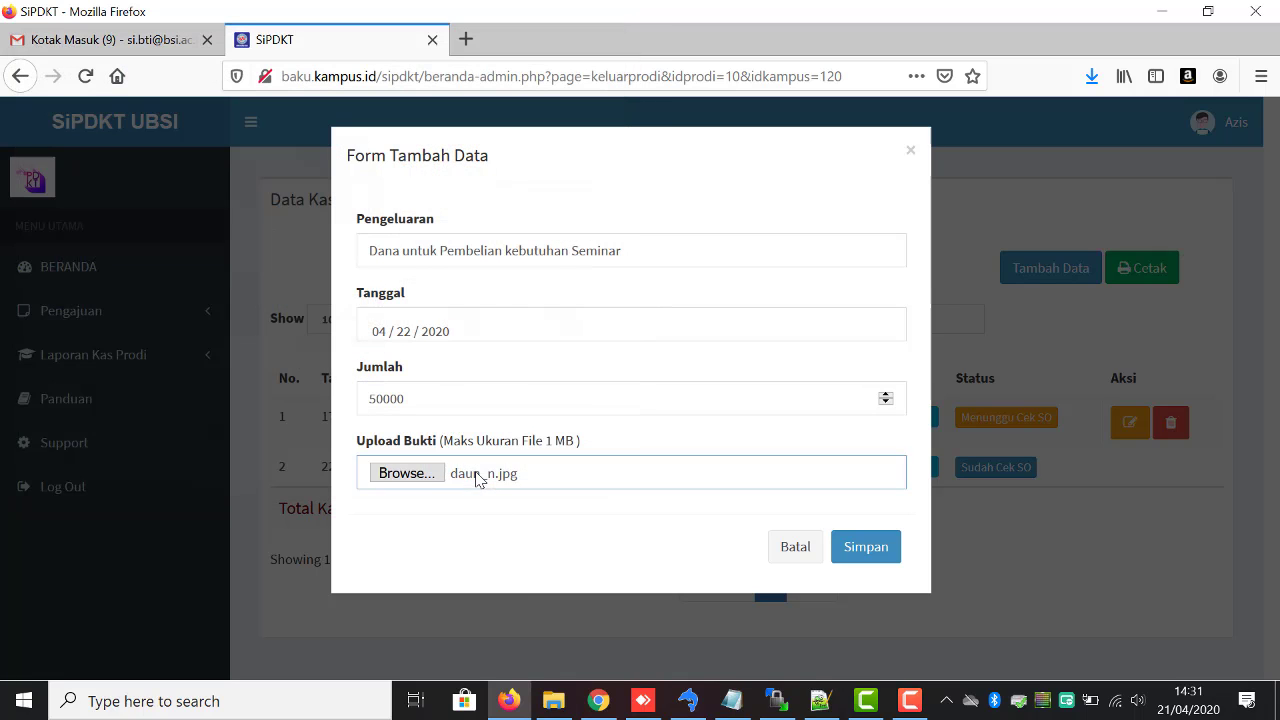
{"action": "left_click", "coordinate": [880, 562]}
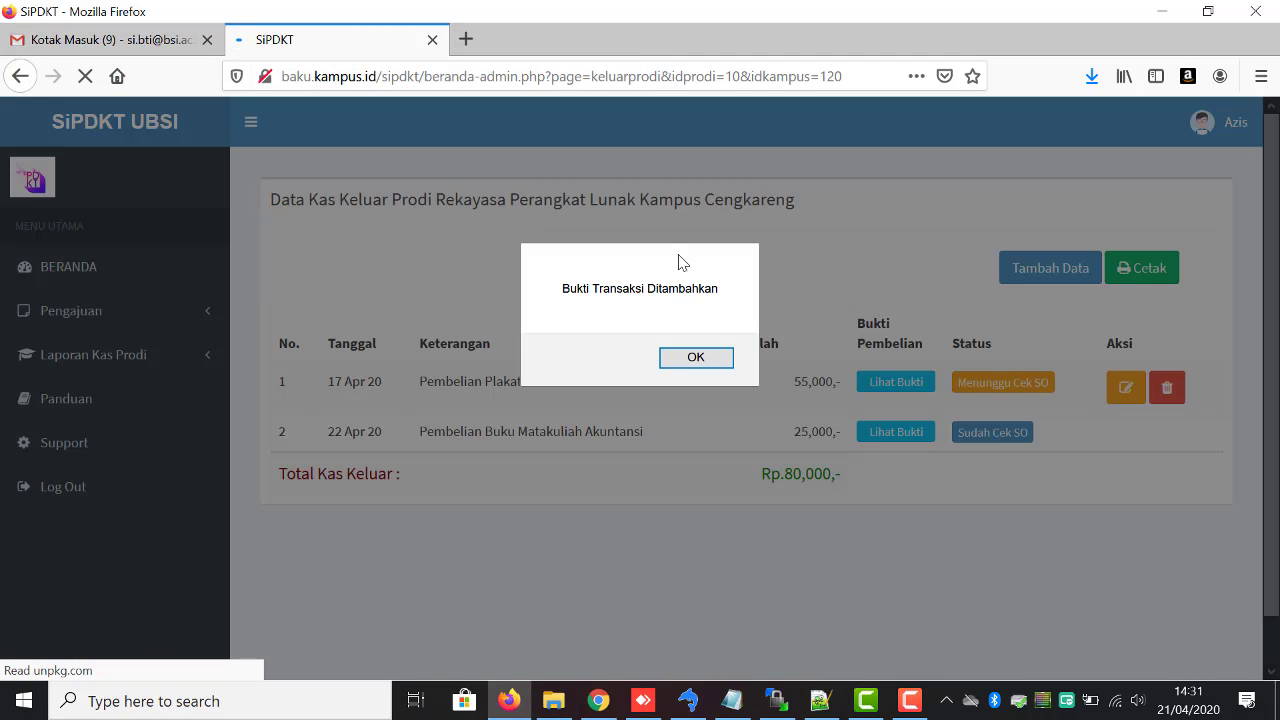
{"action": "left_click", "coordinate": [686, 350]}
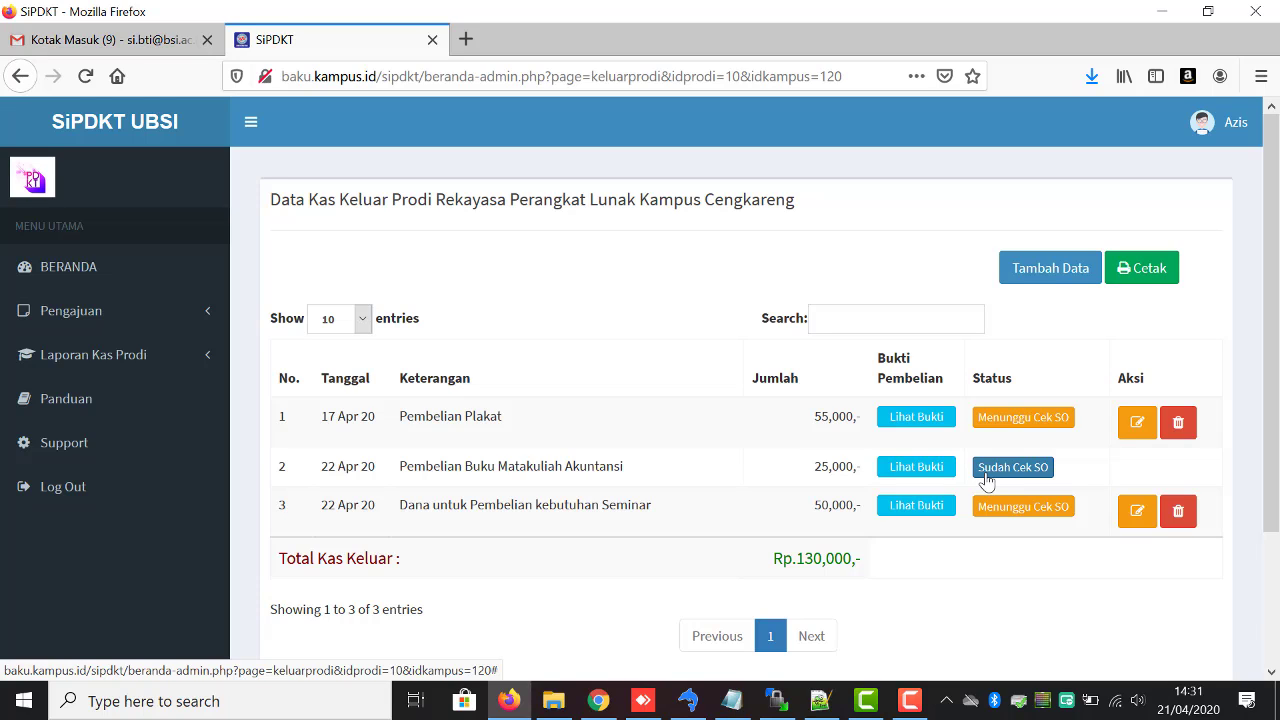
View the purchase proof of the "Dana untuk Pembelian kebutuhan Seminar" expense and approve it with Accecment
{"action": "left_click", "coordinate": [910, 509]}
{"action": "left_click", "coordinate": [775, 468]}
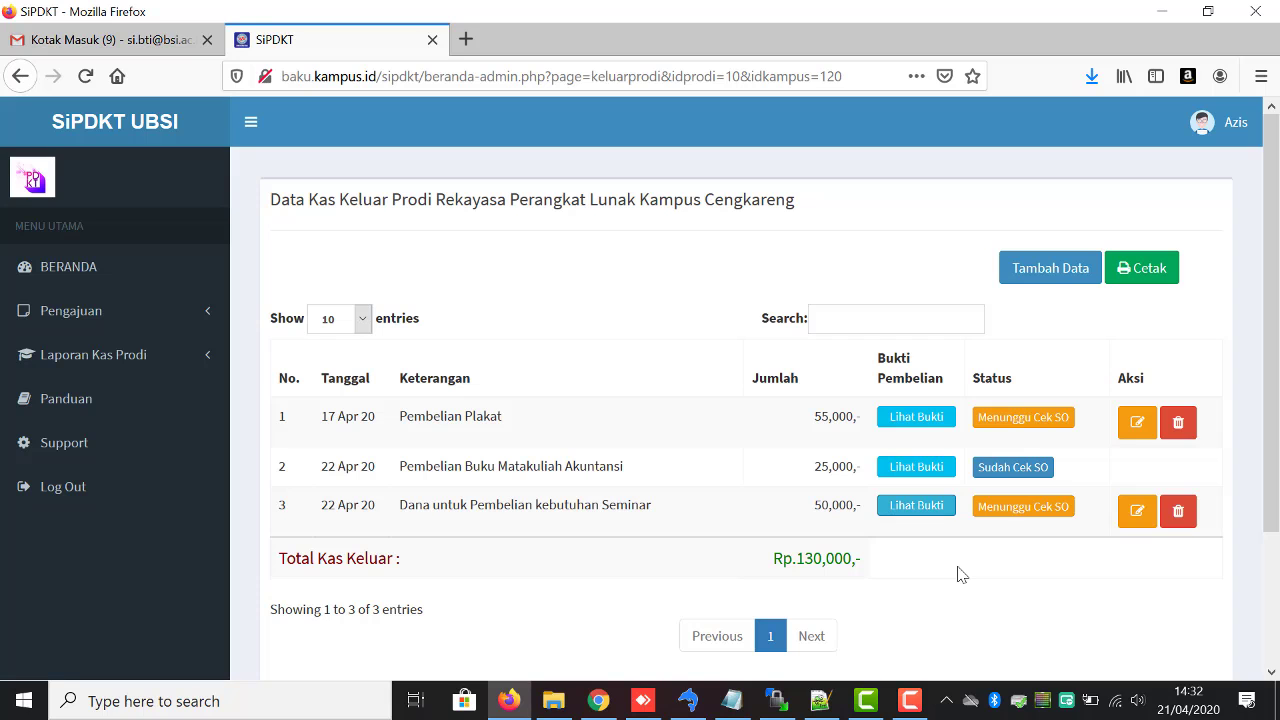
{"action": "left_click", "coordinate": [915, 506]}
{"action": "left_click", "coordinate": [886, 467]}
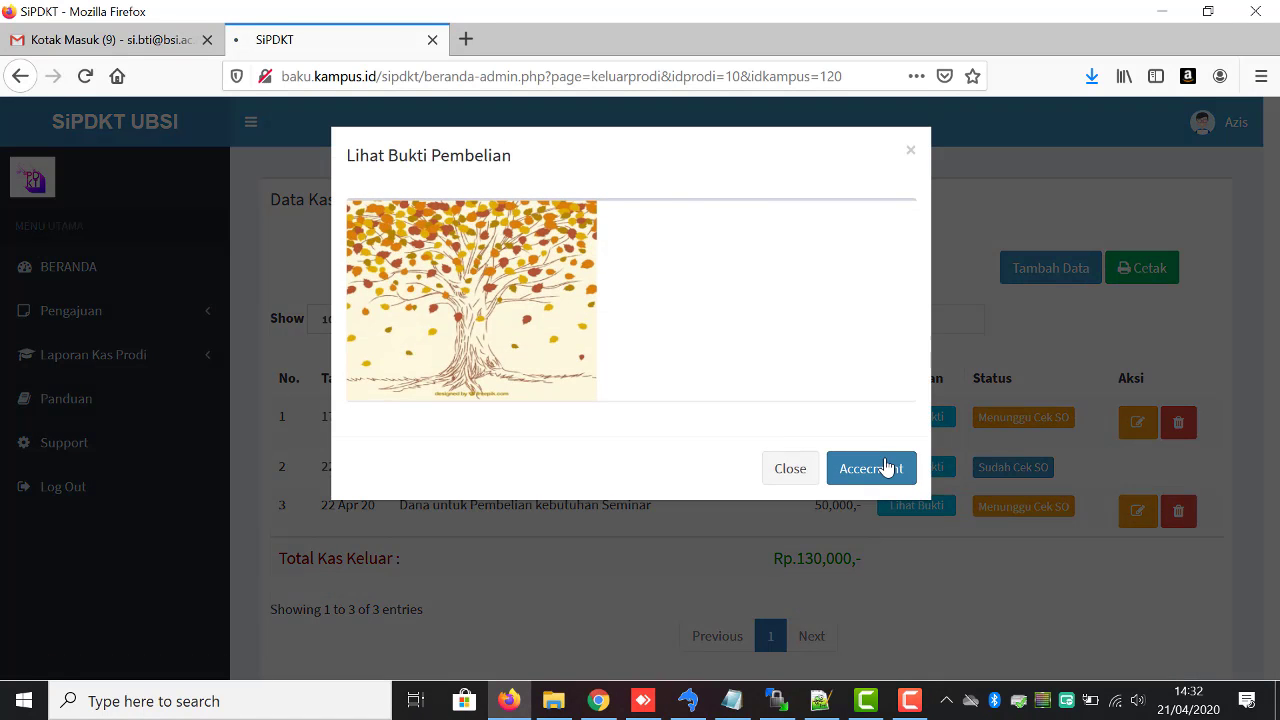
{"action": "left_click", "coordinate": [686, 361]}
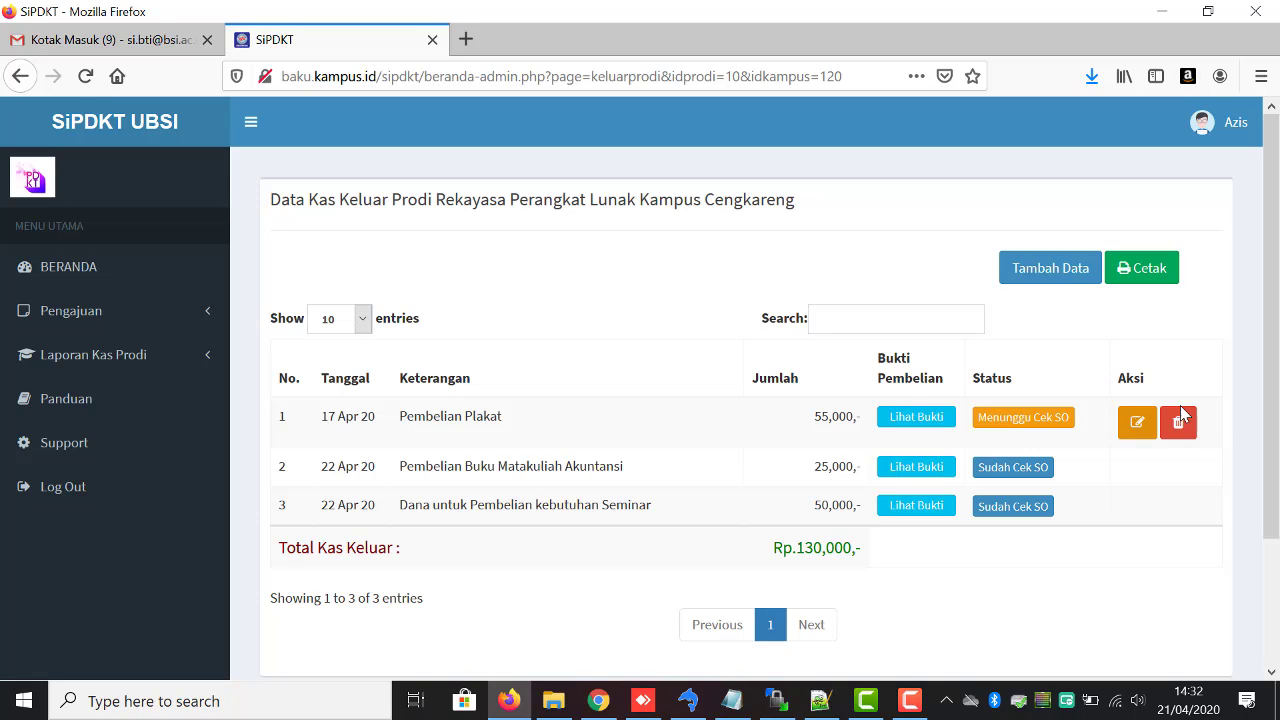
Open Laporan Kas Keluar (Prodi), process it for Kampus Cengkareng, and highlight the Saldo of the seminar expense row
{"action": "left_click", "coordinate": [117, 354]}
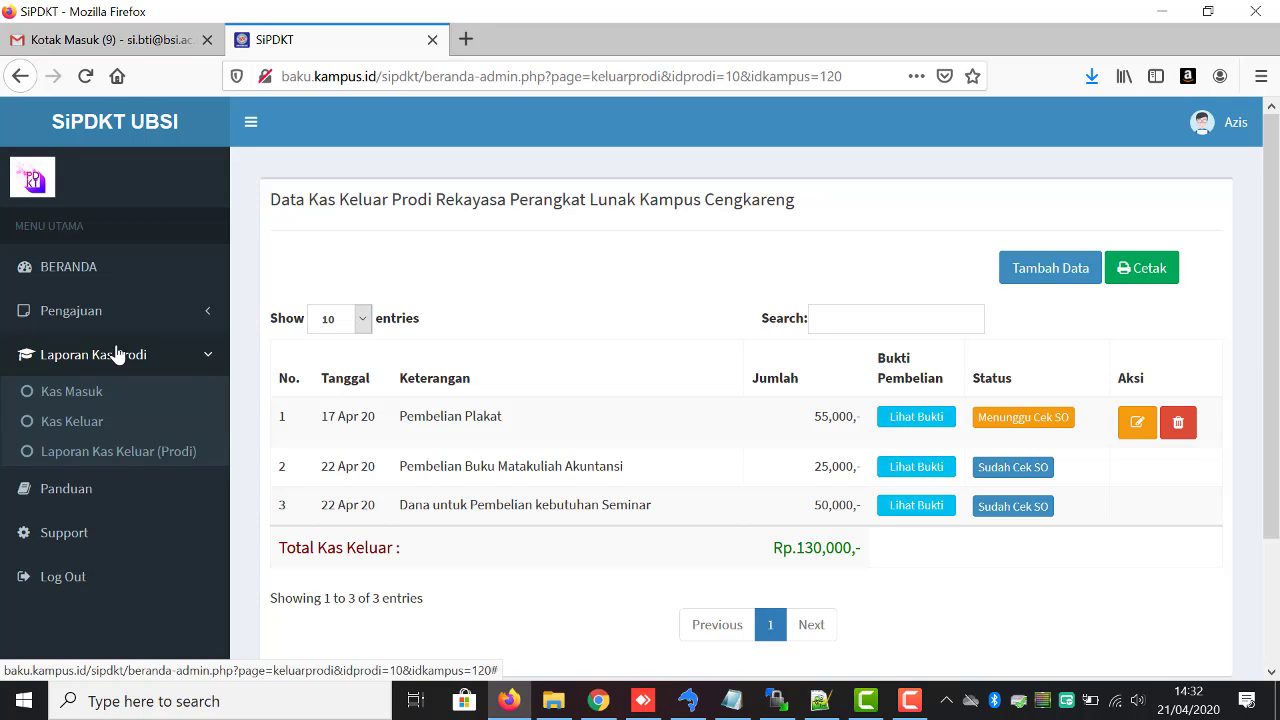
{"action": "left_click", "coordinate": [121, 452]}
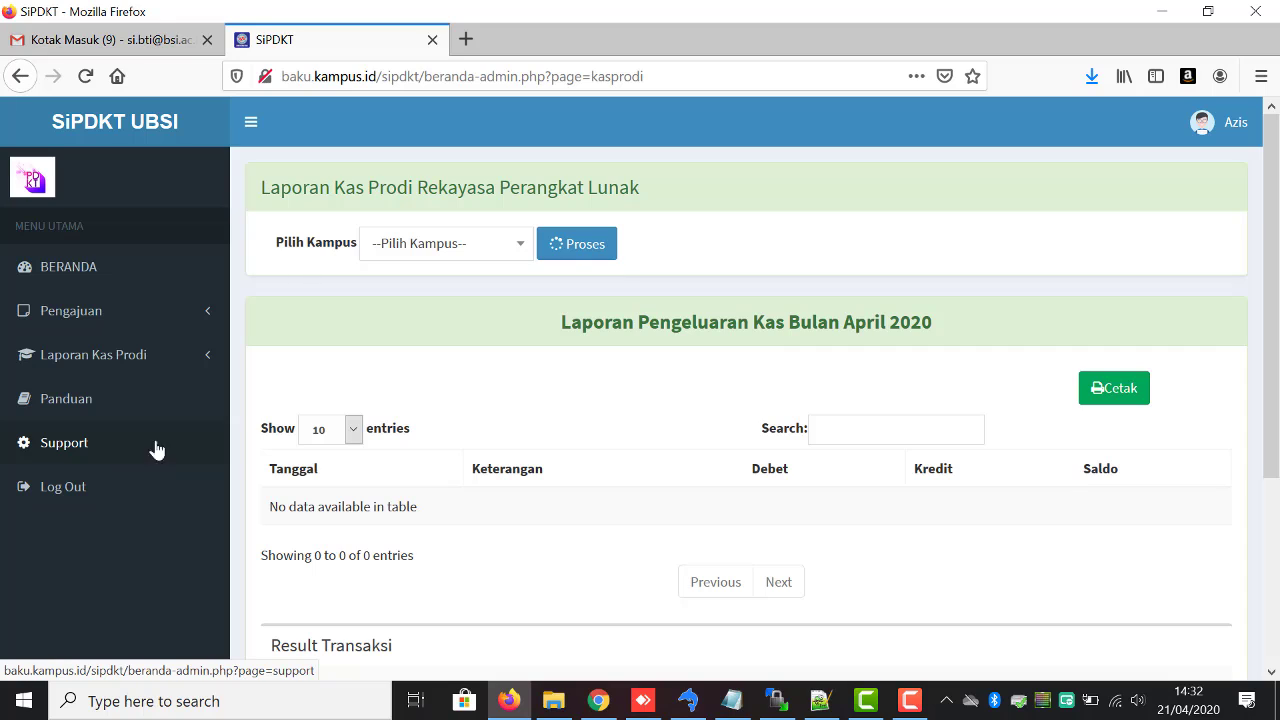
{"action": "triple_click", "coordinate": [444, 187]}
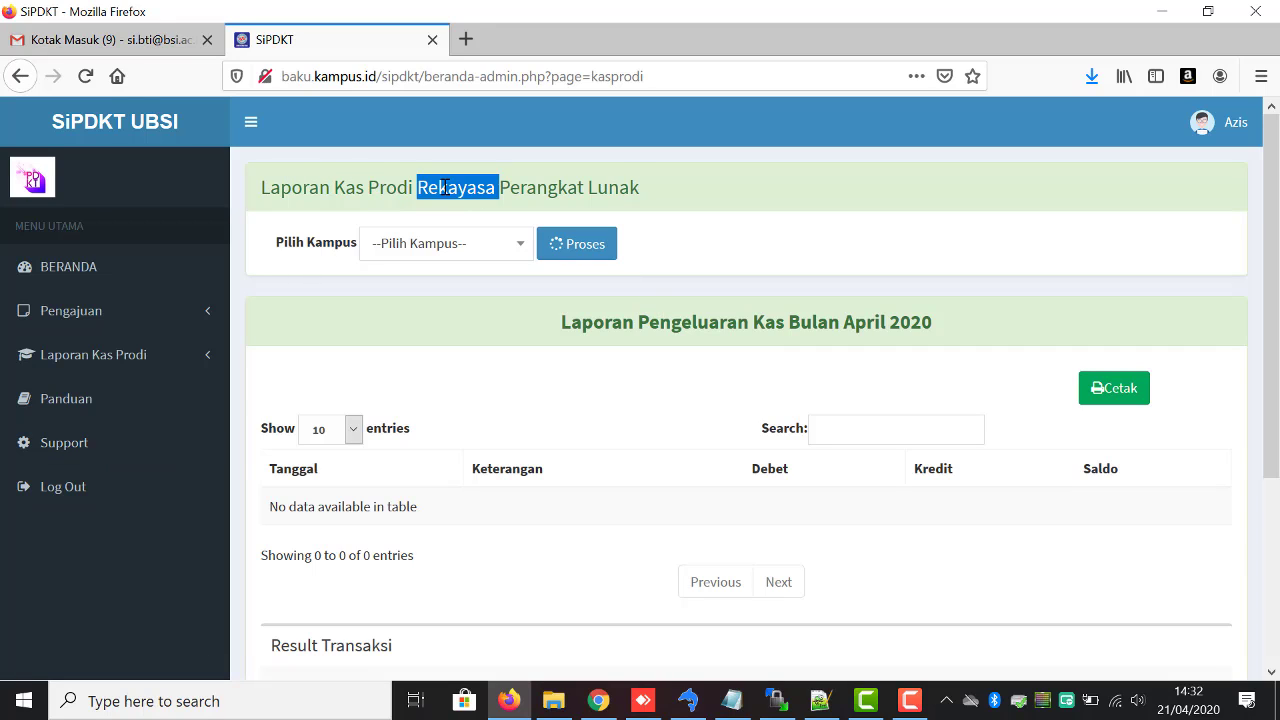
{"action": "left_click", "coordinate": [501, 253]}
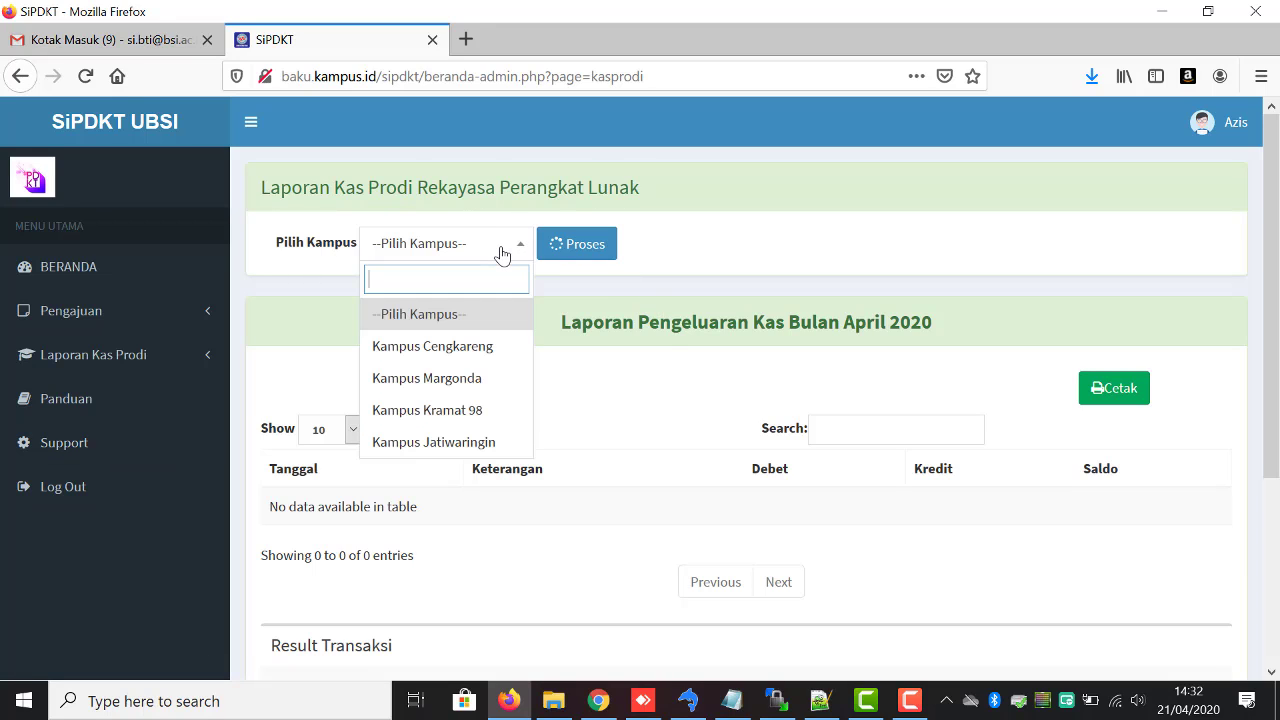
{"action": "left_click", "coordinate": [477, 345]}
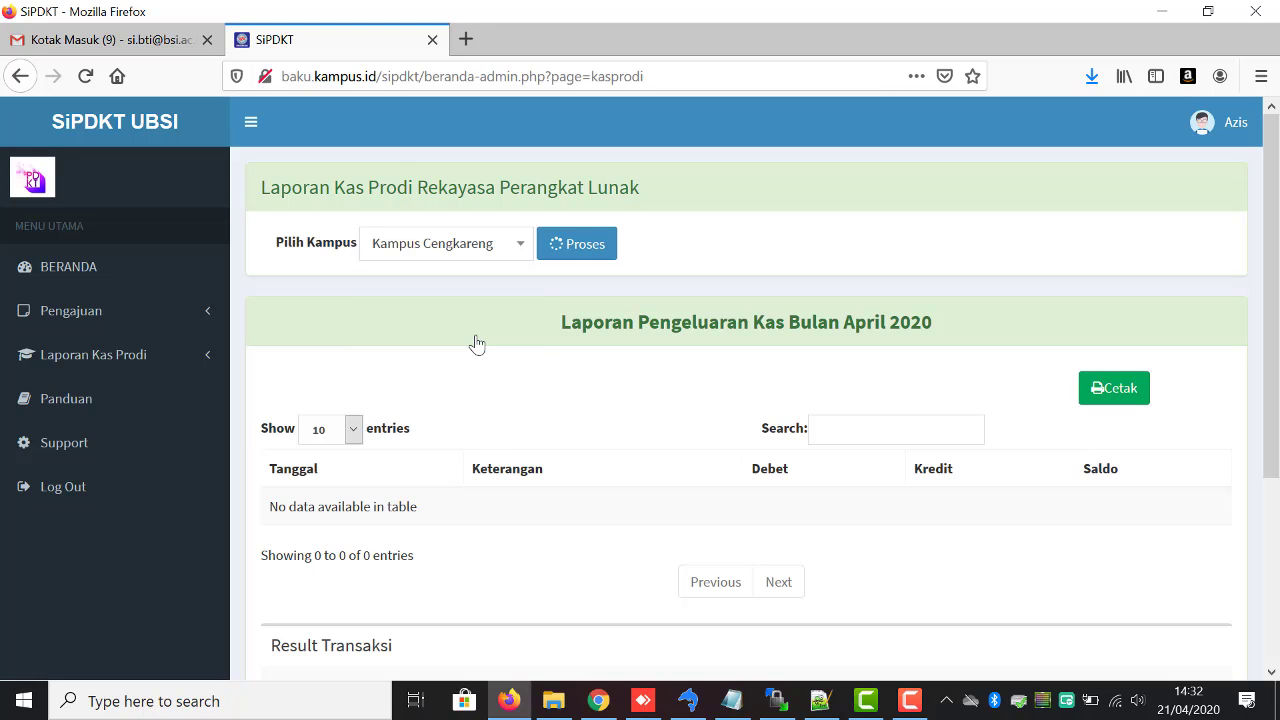
{"action": "left_click", "coordinate": [598, 252]}
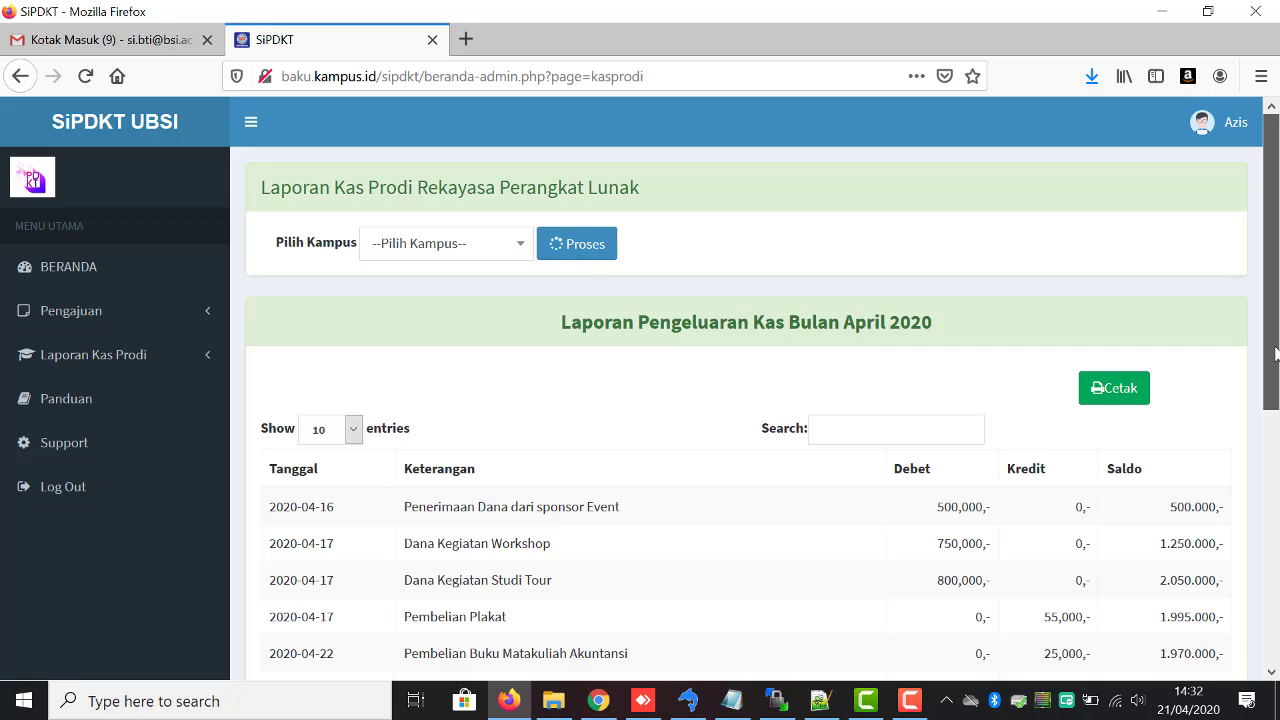
{"action": "left_click_drag", "start_coordinate": [1272, 368], "coordinate": [1272, 447]}
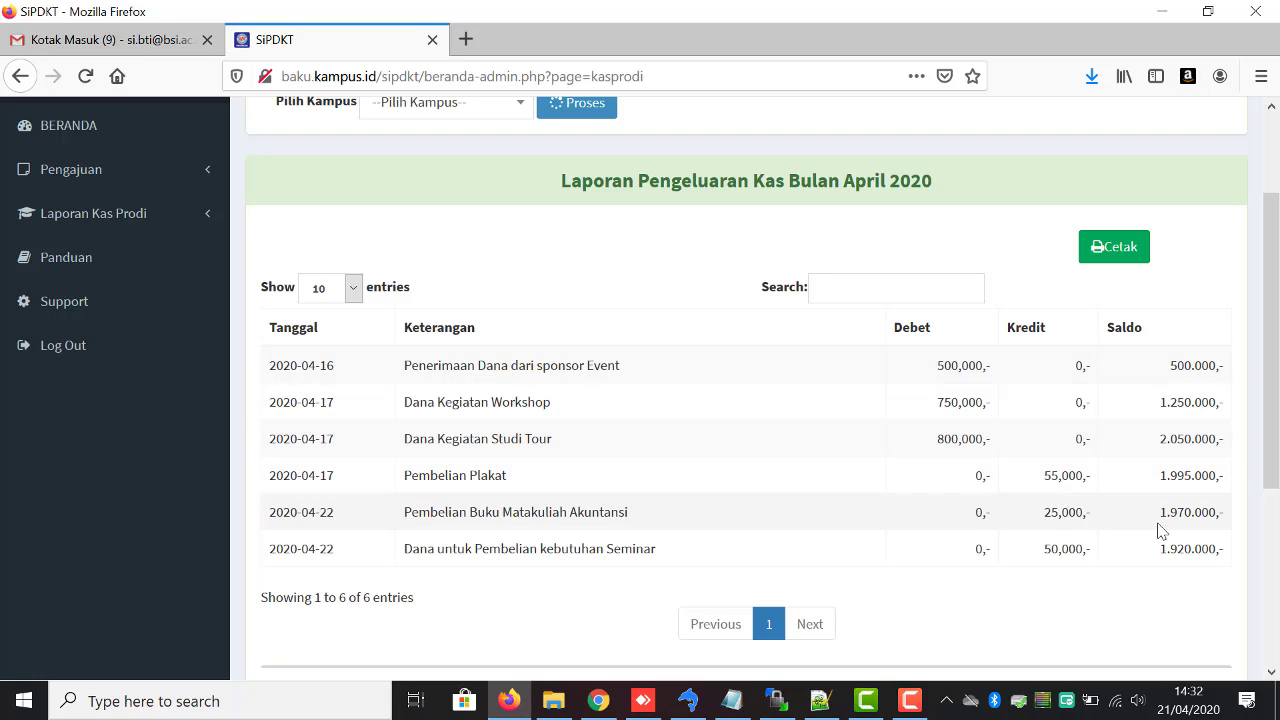
{"action": "double_click", "coordinate": [1179, 545]}
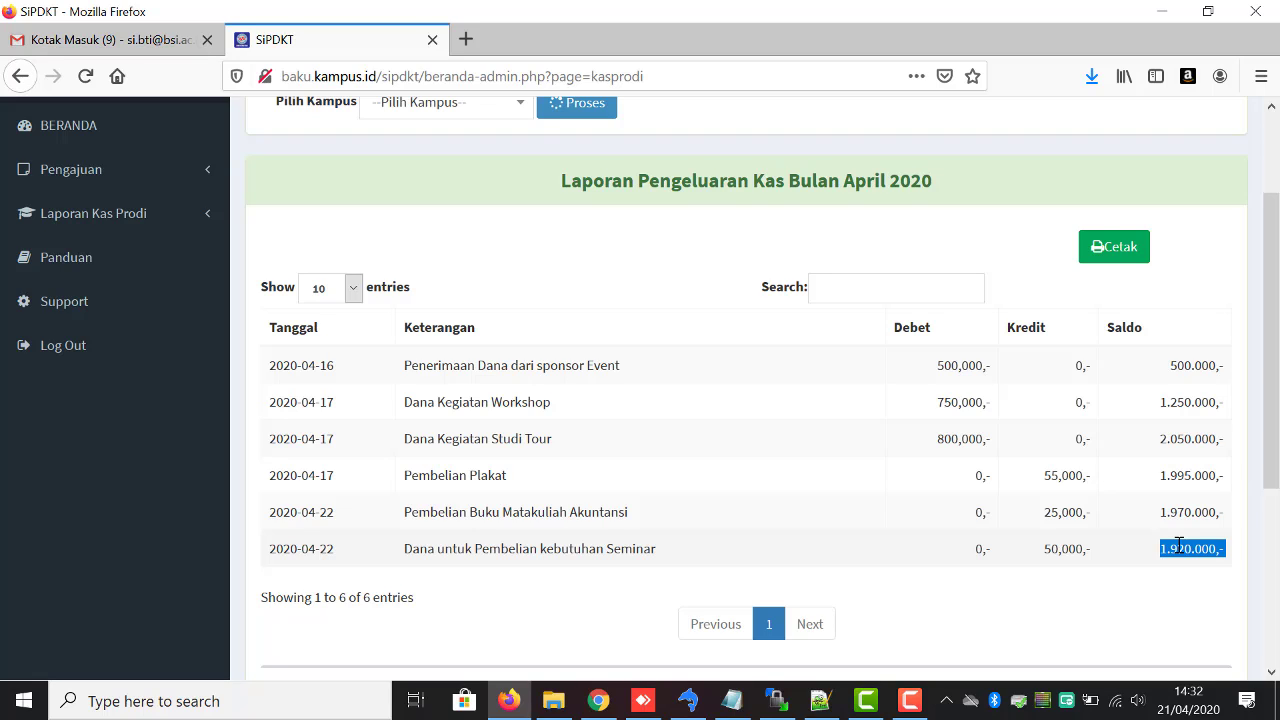
Open the printable version of the report without printing it and highlight its title, campus and period lines
{"action": "left_click", "coordinate": [1108, 255]}
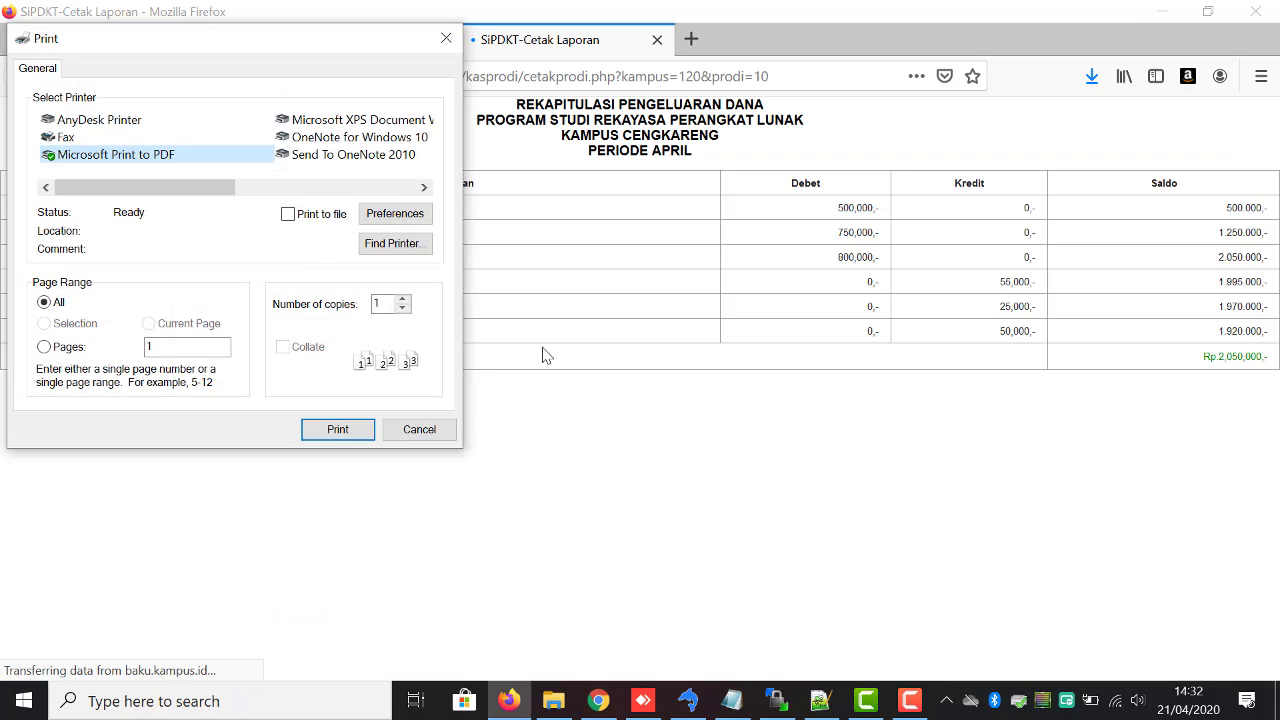
{"action": "left_click", "coordinate": [417, 429]}
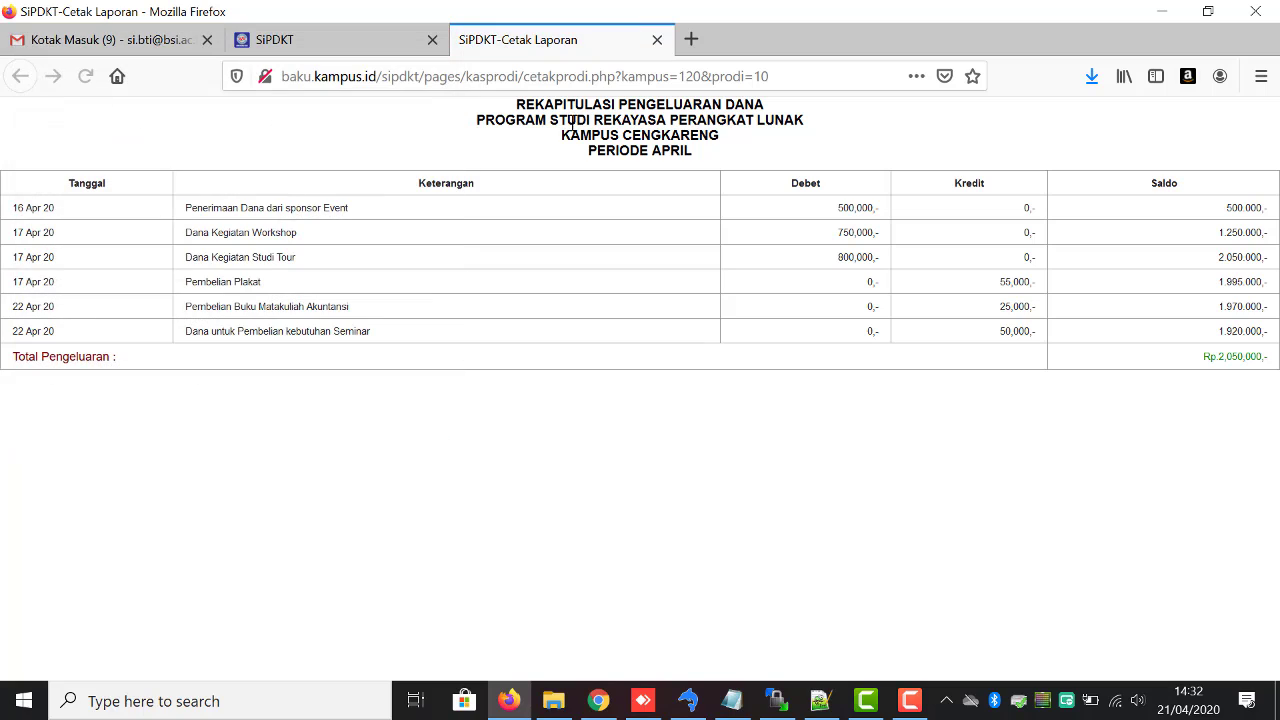
{"action": "double_click", "coordinate": [575, 108]}
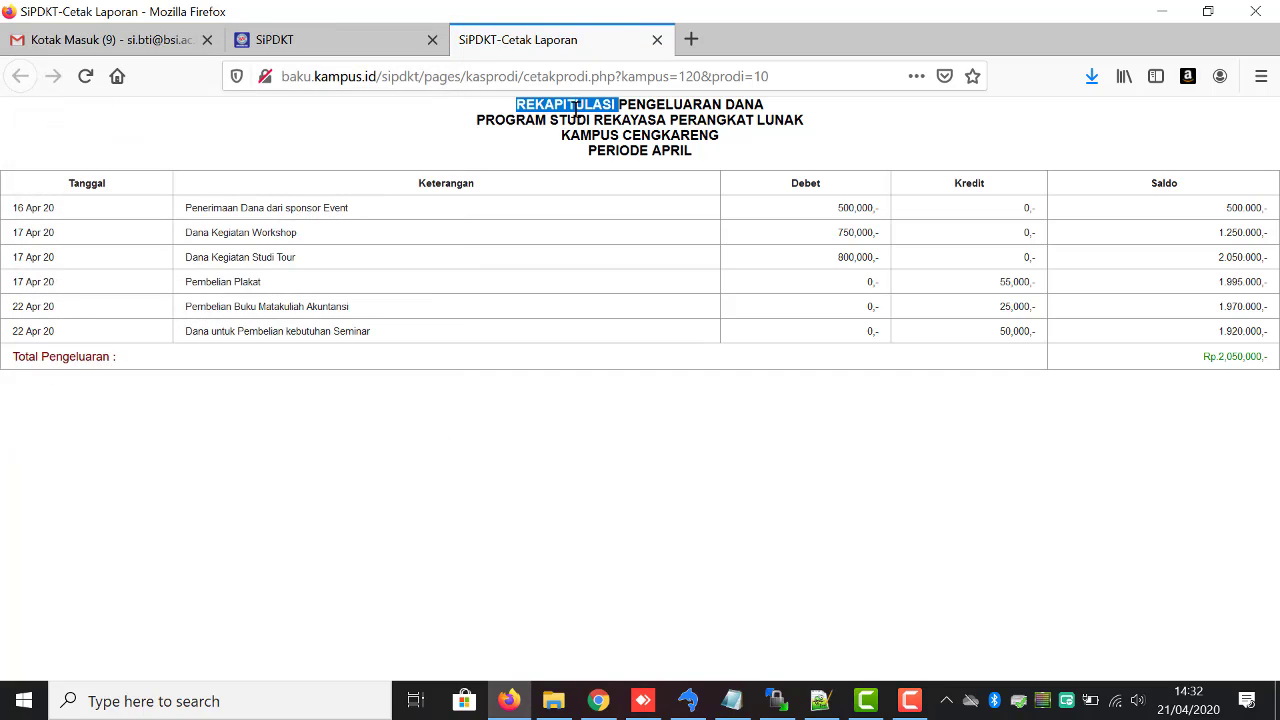
{"action": "left_click", "coordinate": [641, 120]}
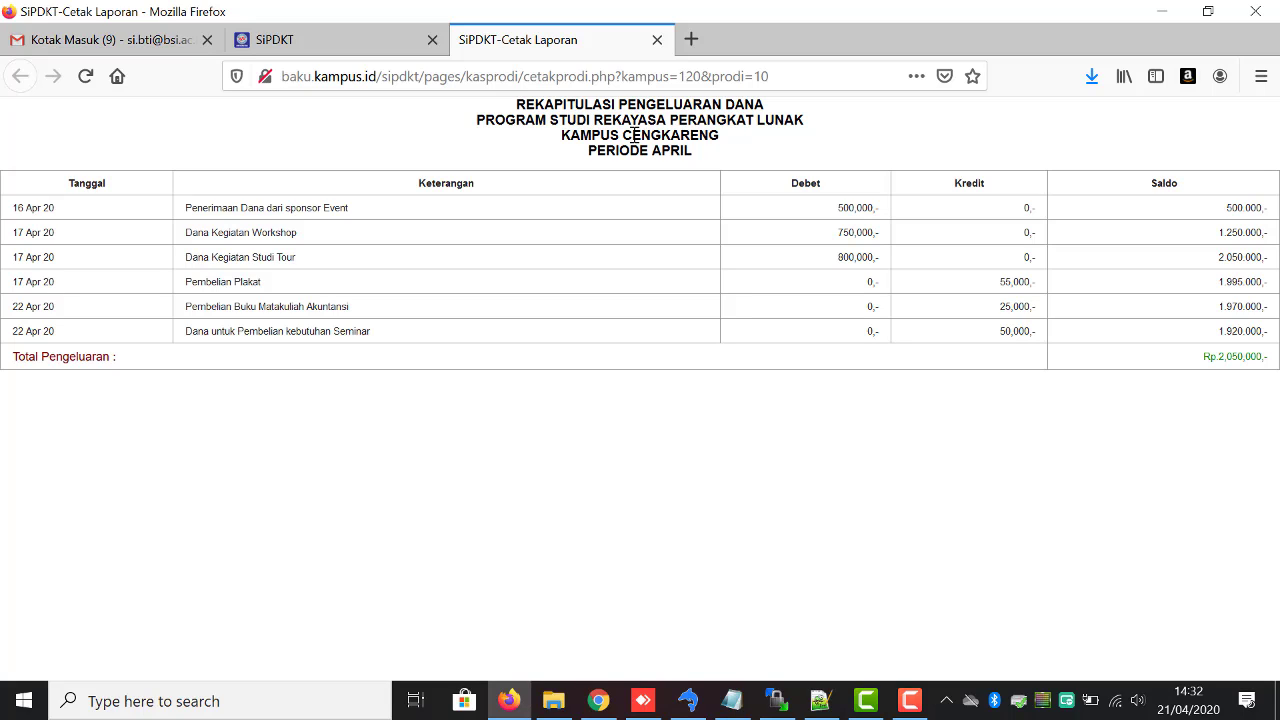
{"action": "triple_click", "coordinate": [635, 134]}
{"action": "double_click", "coordinate": [634, 148]}
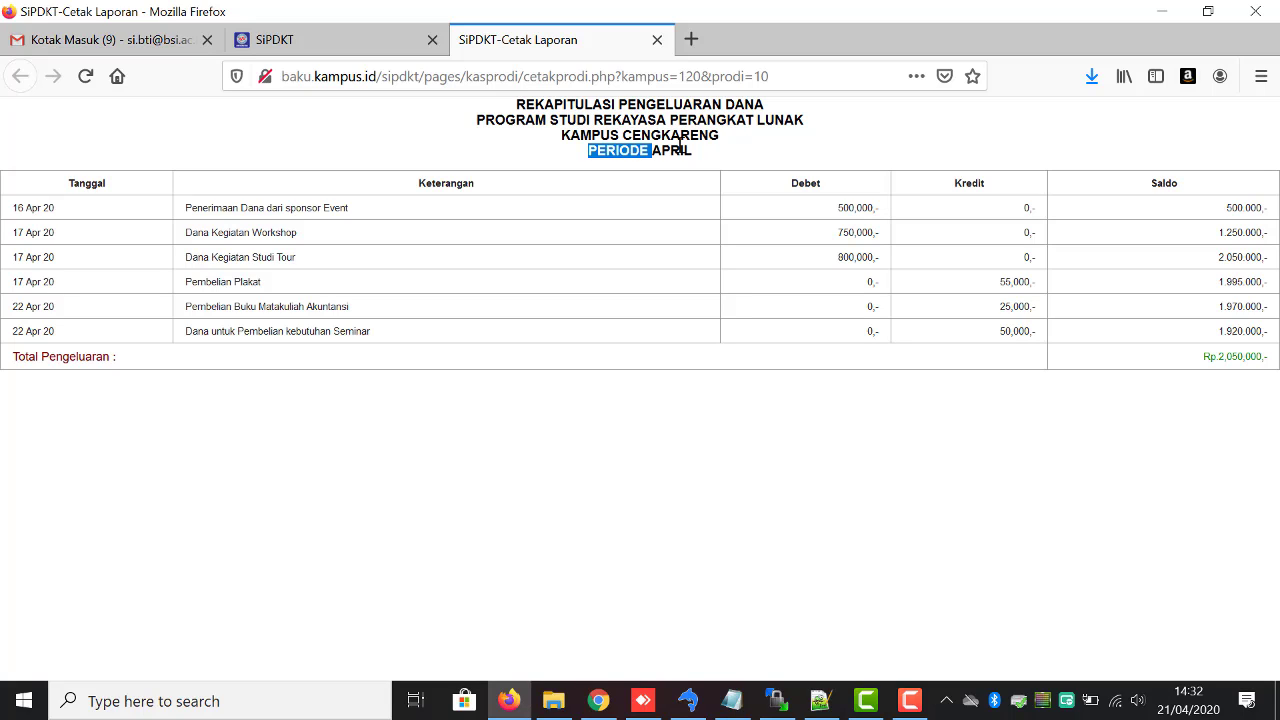
{"action": "double_click", "coordinate": [680, 146]}
{"action": "triple_click", "coordinate": [680, 146]}
{"action": "left_click", "coordinate": [681, 147]}
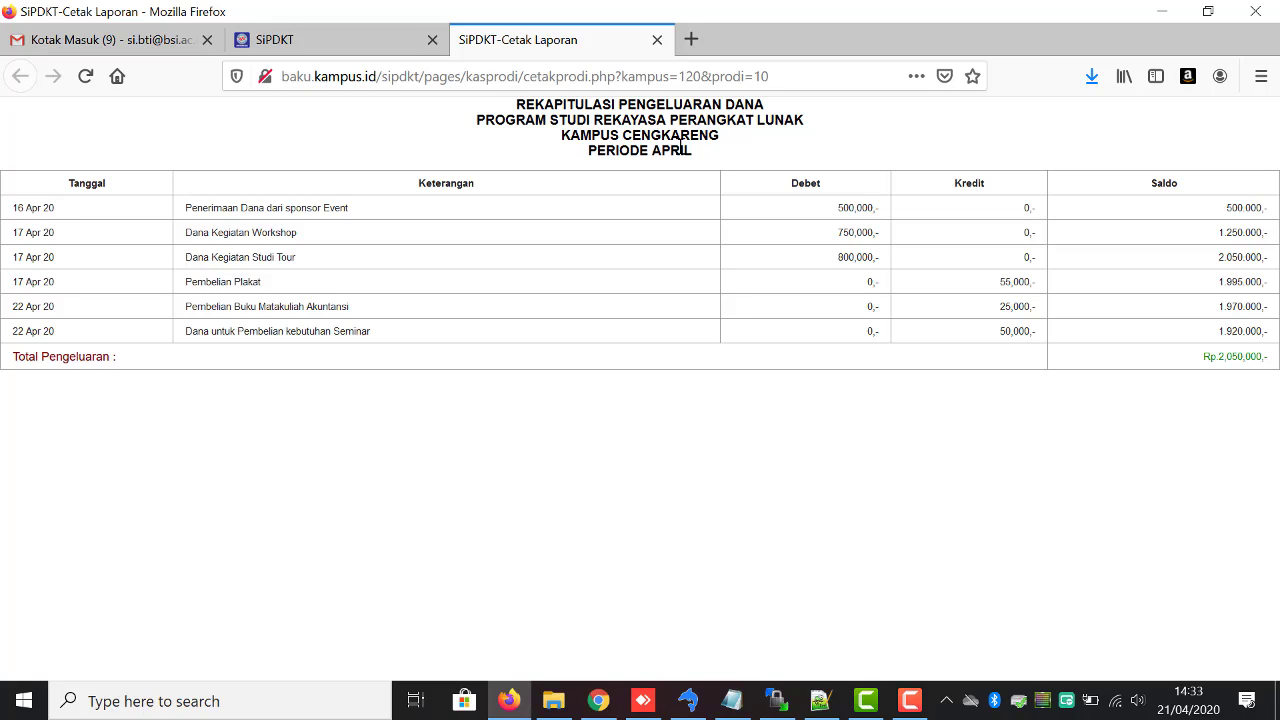
Return to the Laporan Kas Prodi page and review the April 2020 cash table
{"action": "left_click", "coordinate": [360, 50]}
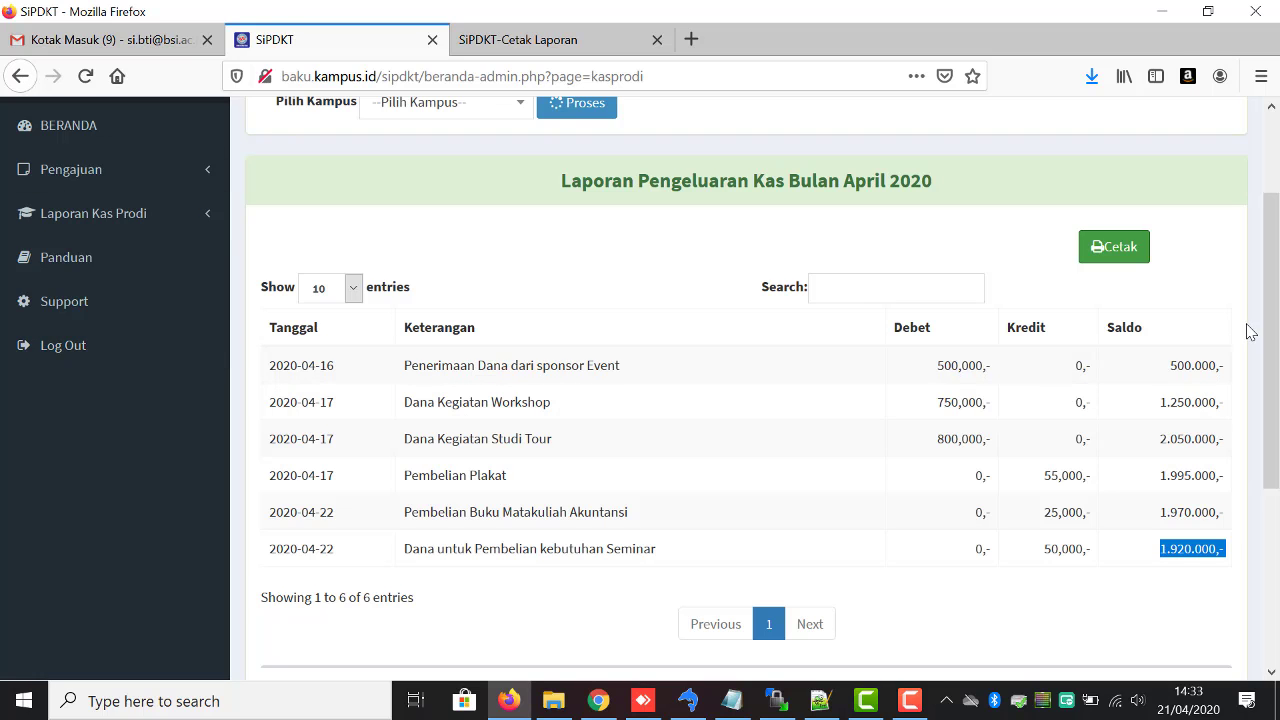
{"action": "left_click_drag", "start_coordinate": [1278, 335], "coordinate": [1278, 265]}
{"action": "scroll", "coordinate": [1278, 265], "scroll_direction": "down", "scroll_amount": 2}
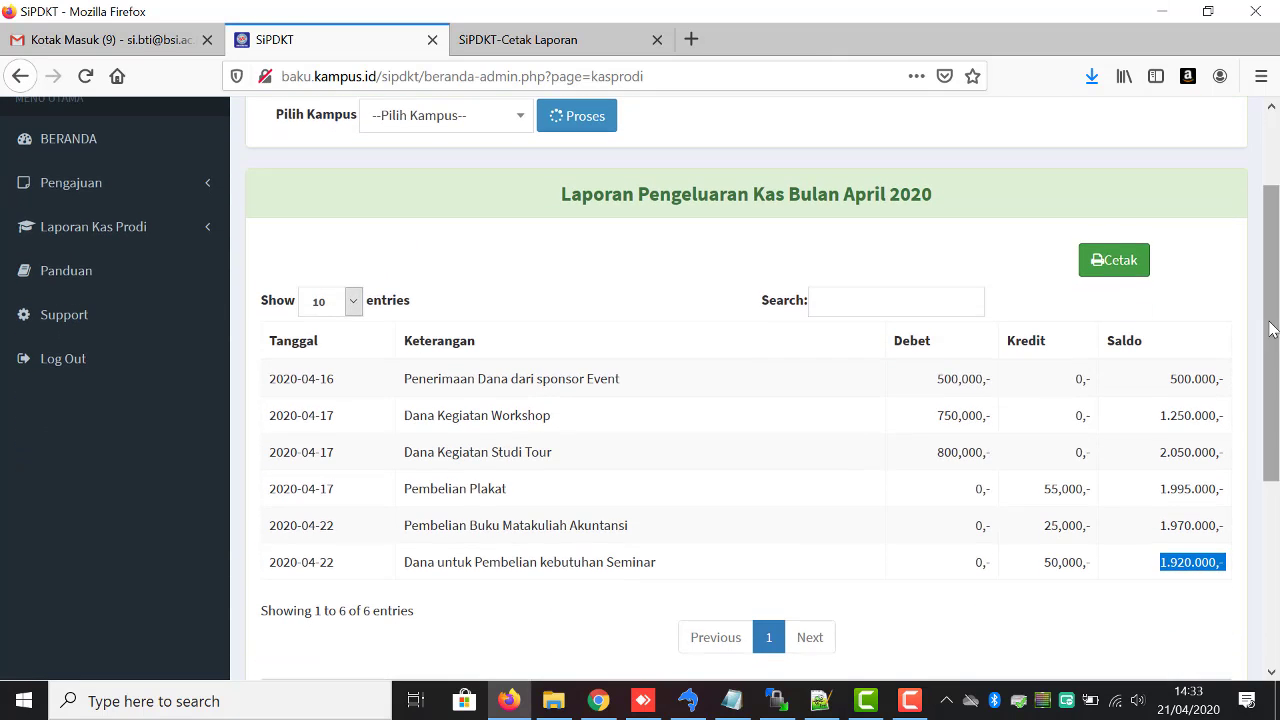
View the Panduan and Support pages, and log out of the prodi account
{"action": "left_click", "coordinate": [86, 266]}
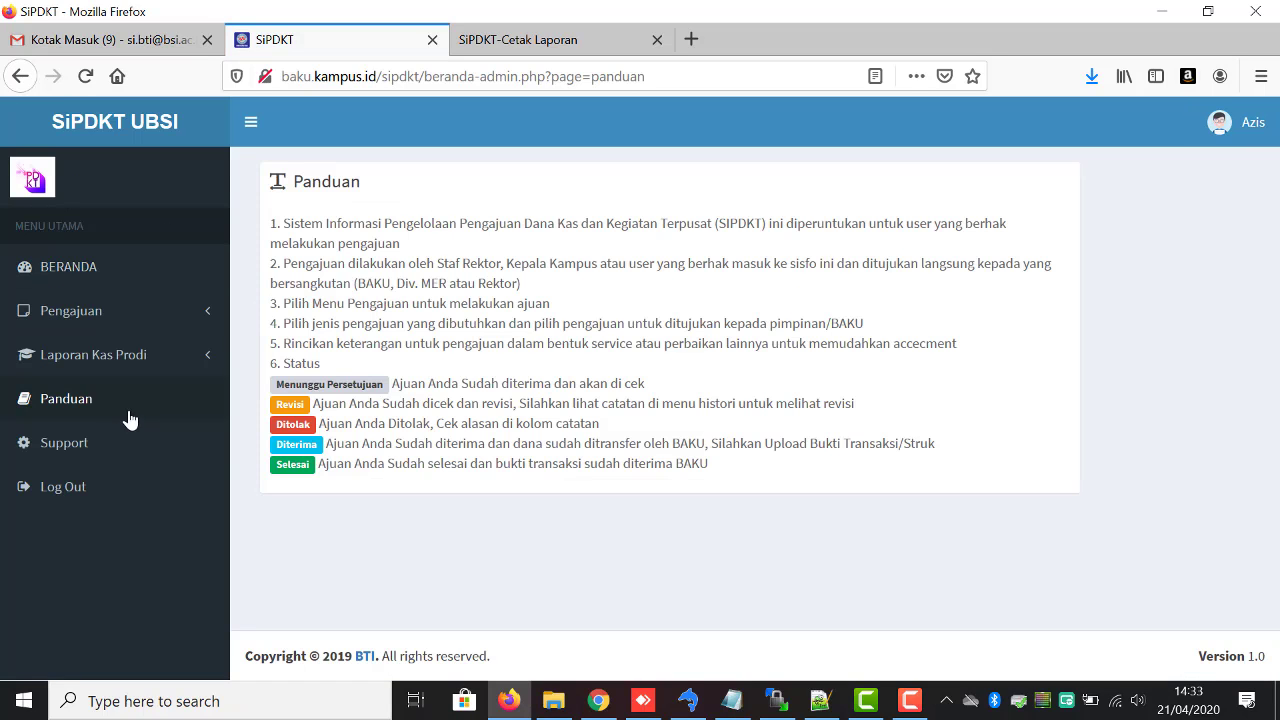
{"action": "left_click", "coordinate": [99, 462]}
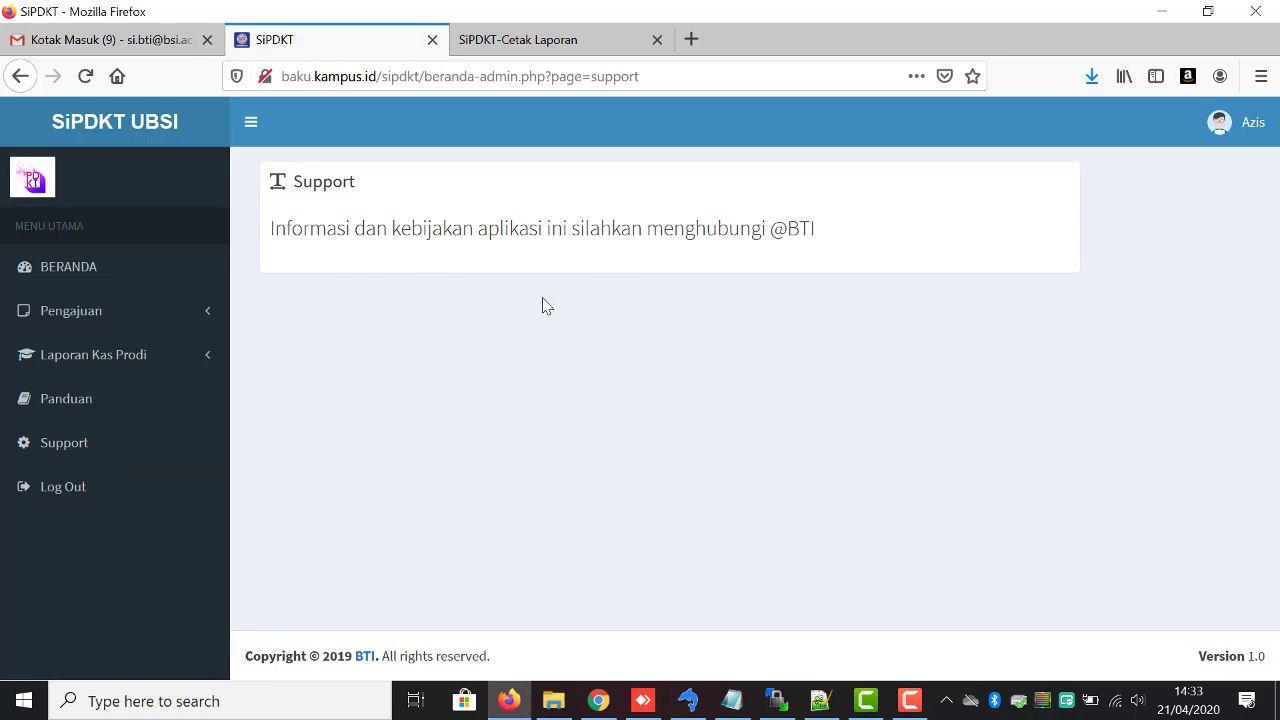
{"action": "left_click", "coordinate": [12, 446]}
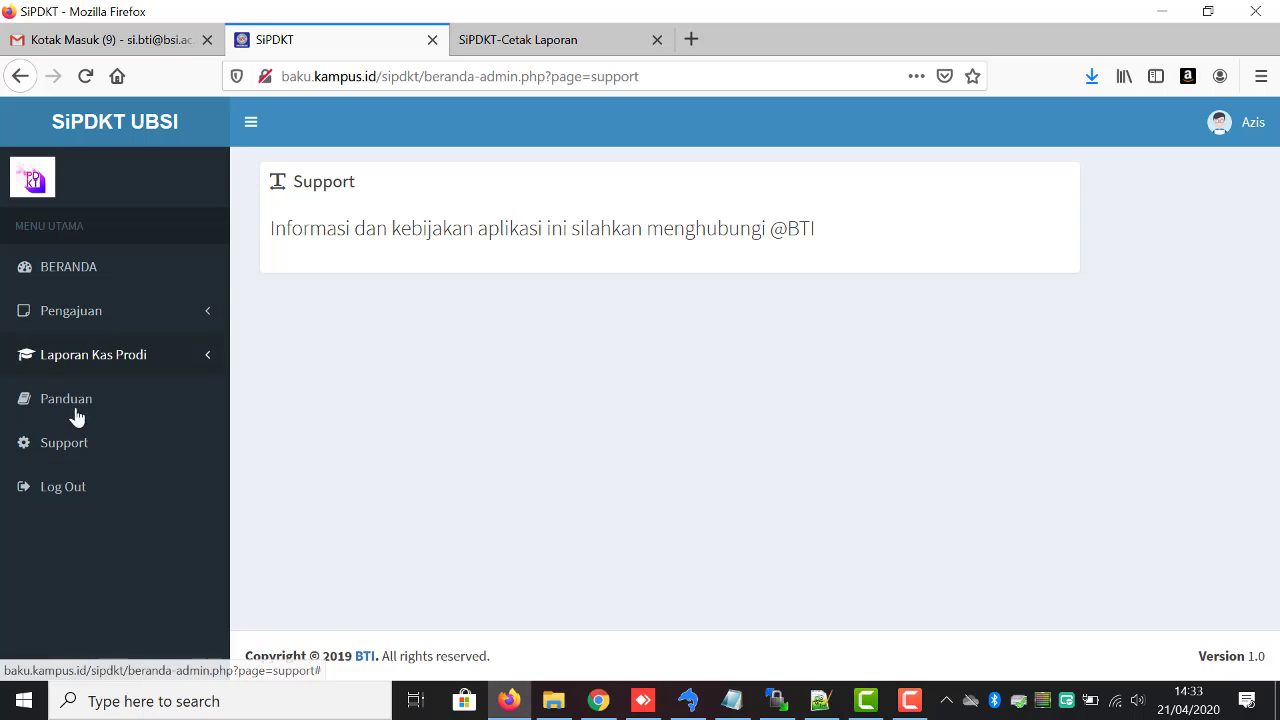
{"action": "left_click", "coordinate": [79, 494]}
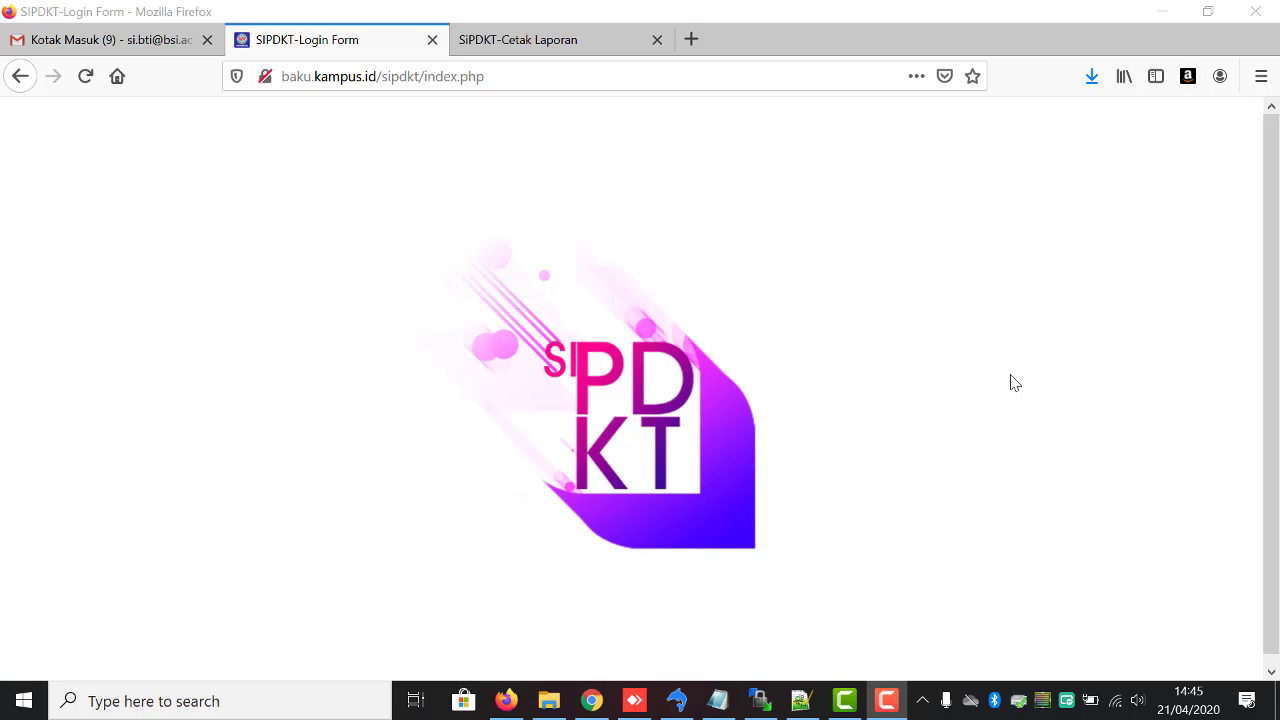
Switch to the Notepad list of user roles and highlight Wakil in the "Wakil Rektor 1/2" line
{"action": "left_click", "coordinate": [718, 700]}
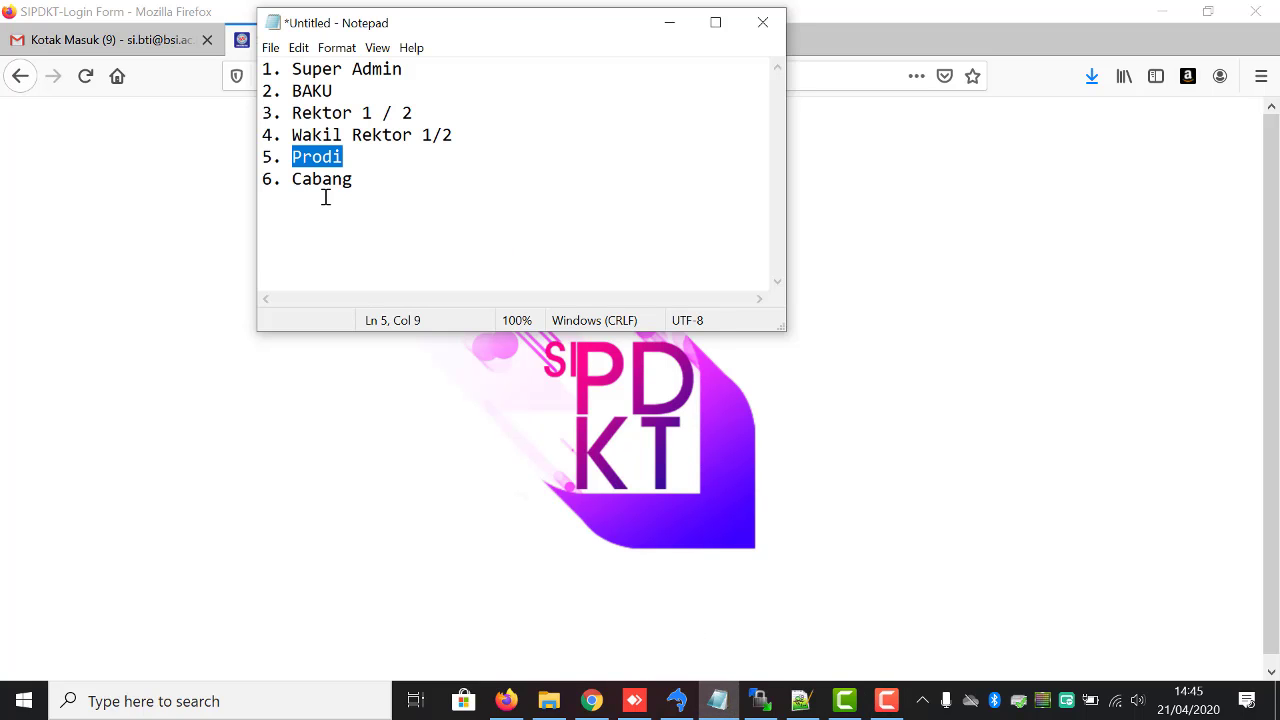
{"action": "double_click", "coordinate": [316, 136]}
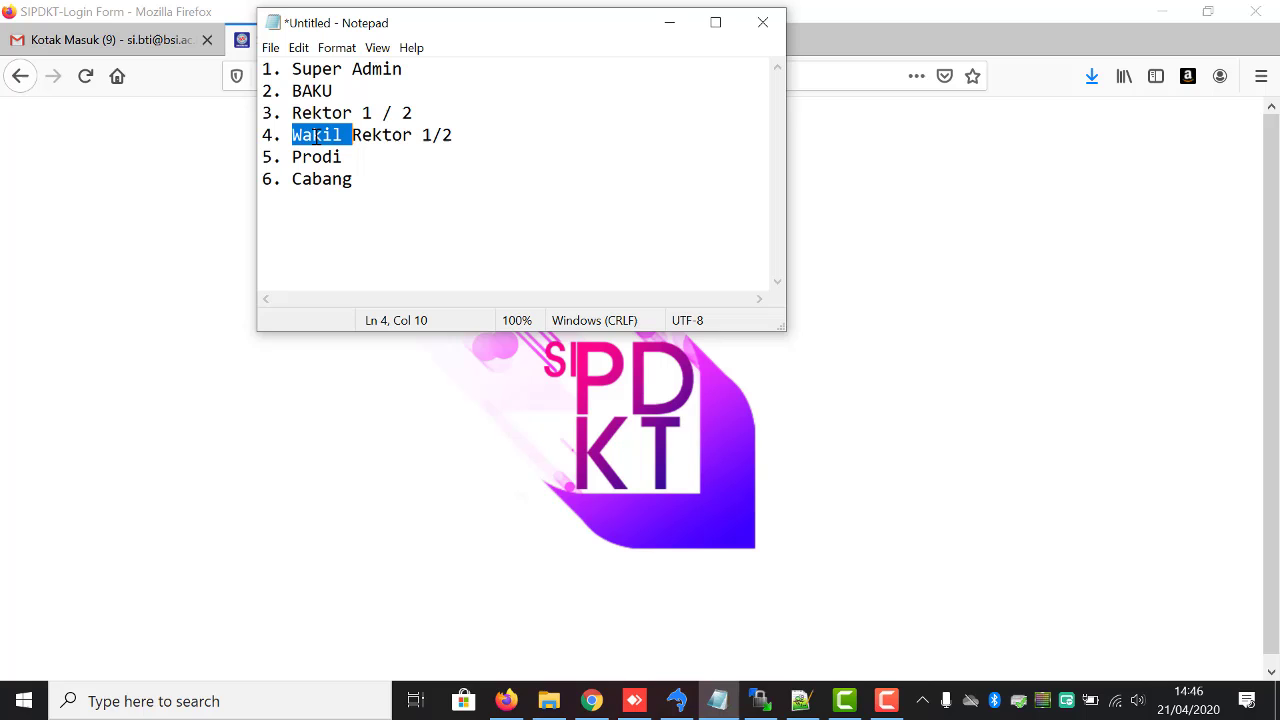
{"action": "left_click", "coordinate": [382, 134]}
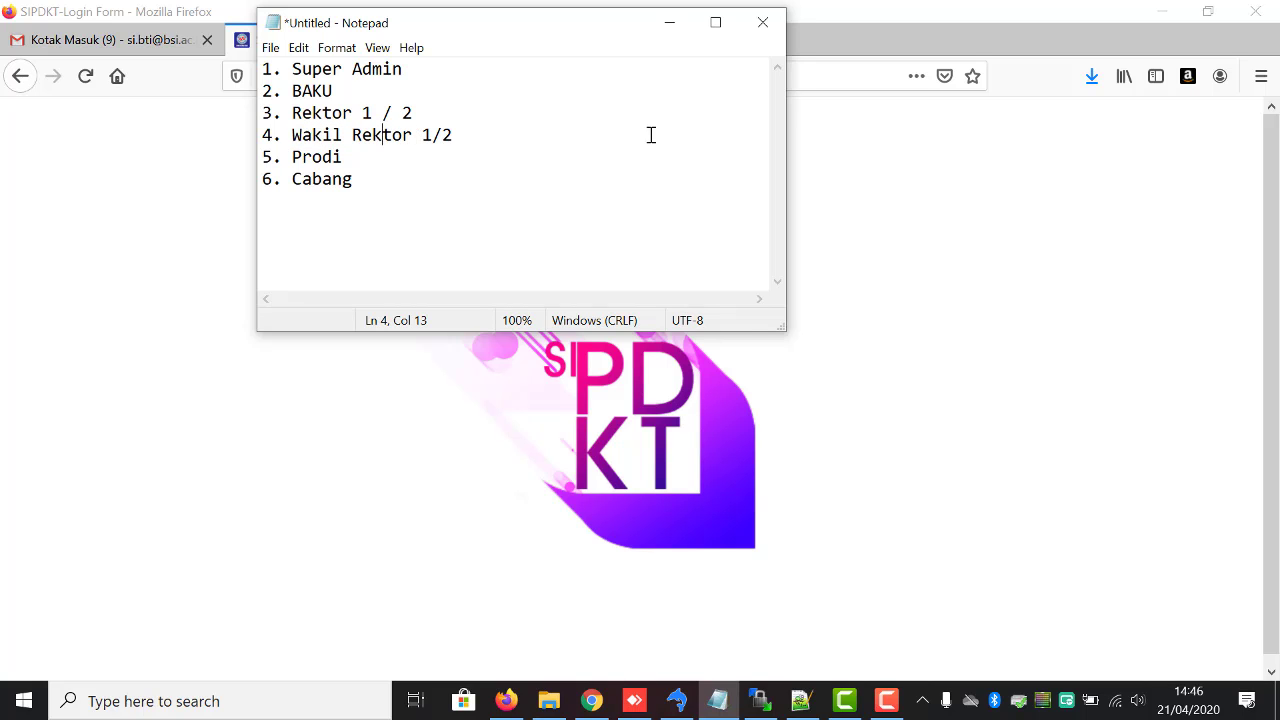
Switch to SQLyog and look up a Warek_1 account's username in the user table of kasbaku19
{"action": "left_click", "coordinate": [977, 250]}
{"action": "left_click", "coordinate": [677, 700]}
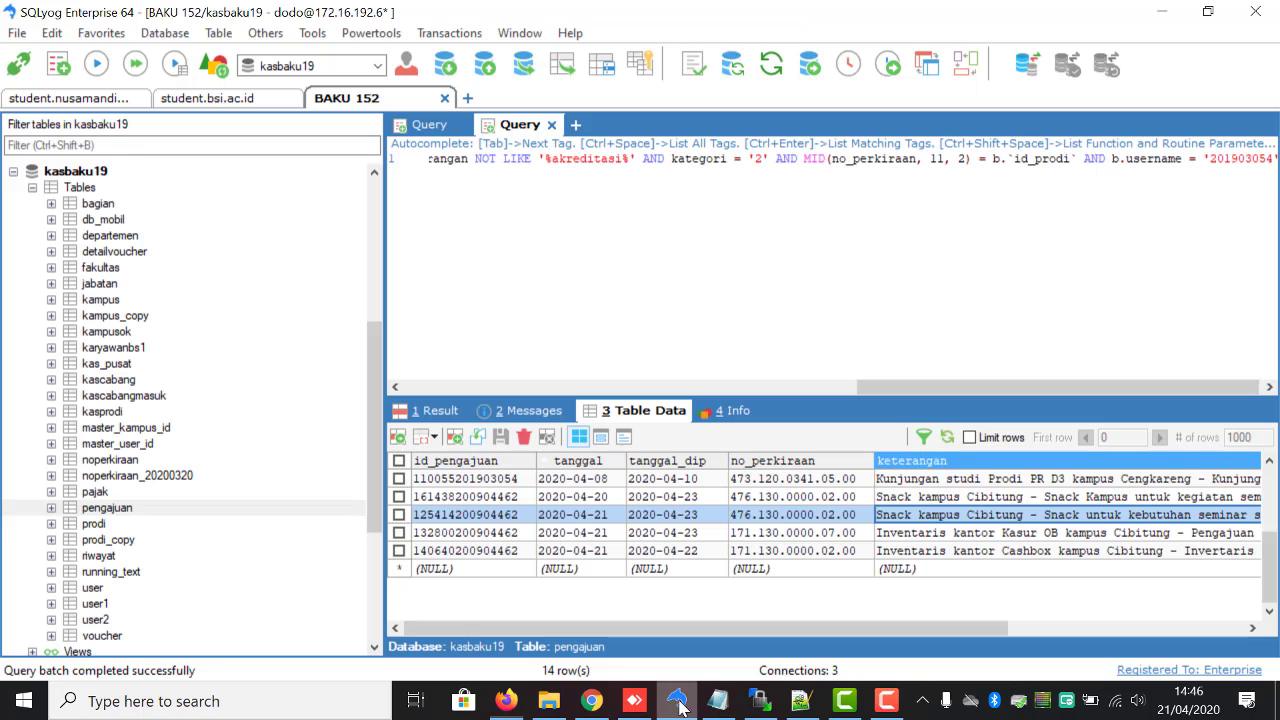
{"action": "left_click_drag", "start_coordinate": [684, 627], "coordinate": [657, 630]}
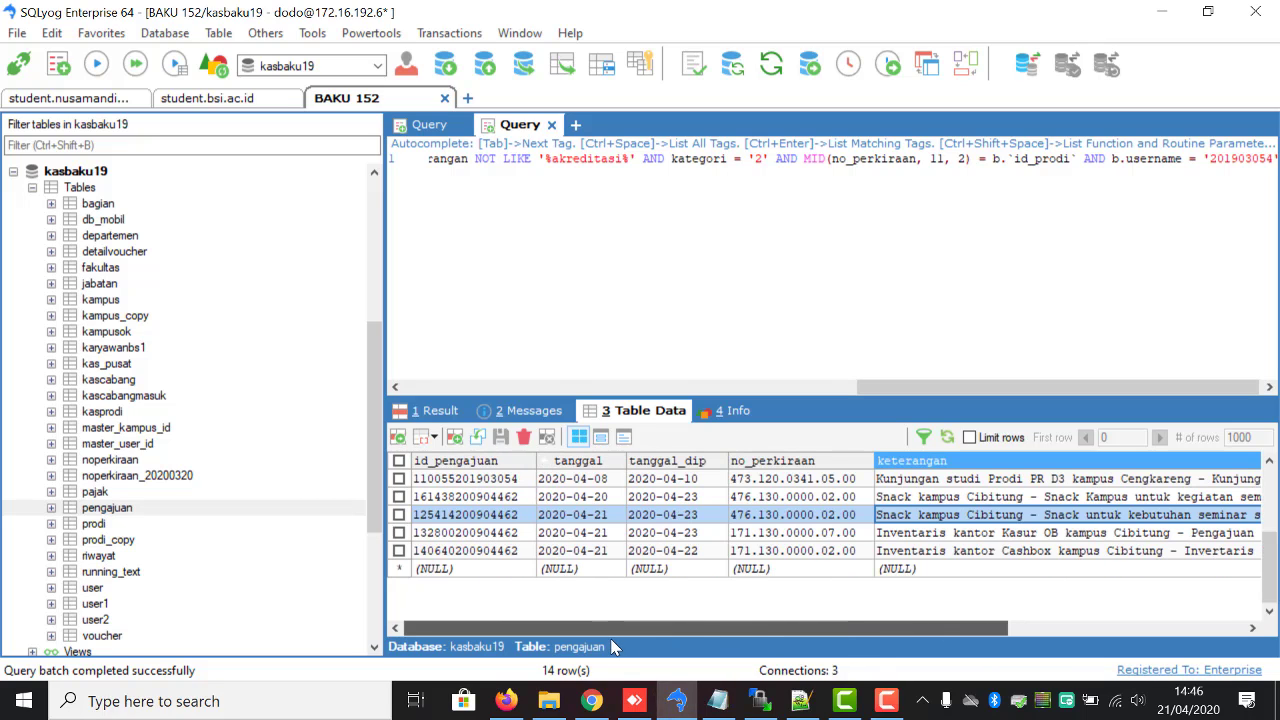
{"action": "left_click", "coordinate": [95, 589]}
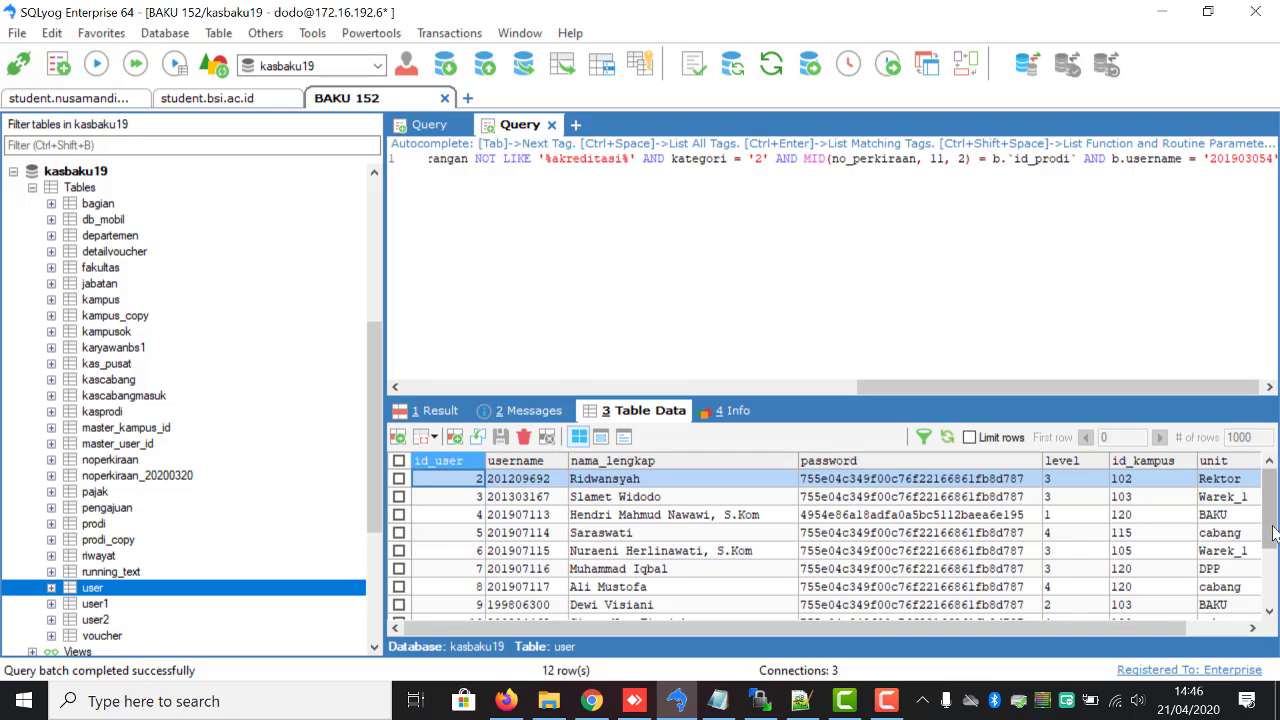
{"action": "left_click", "coordinate": [552, 552]}
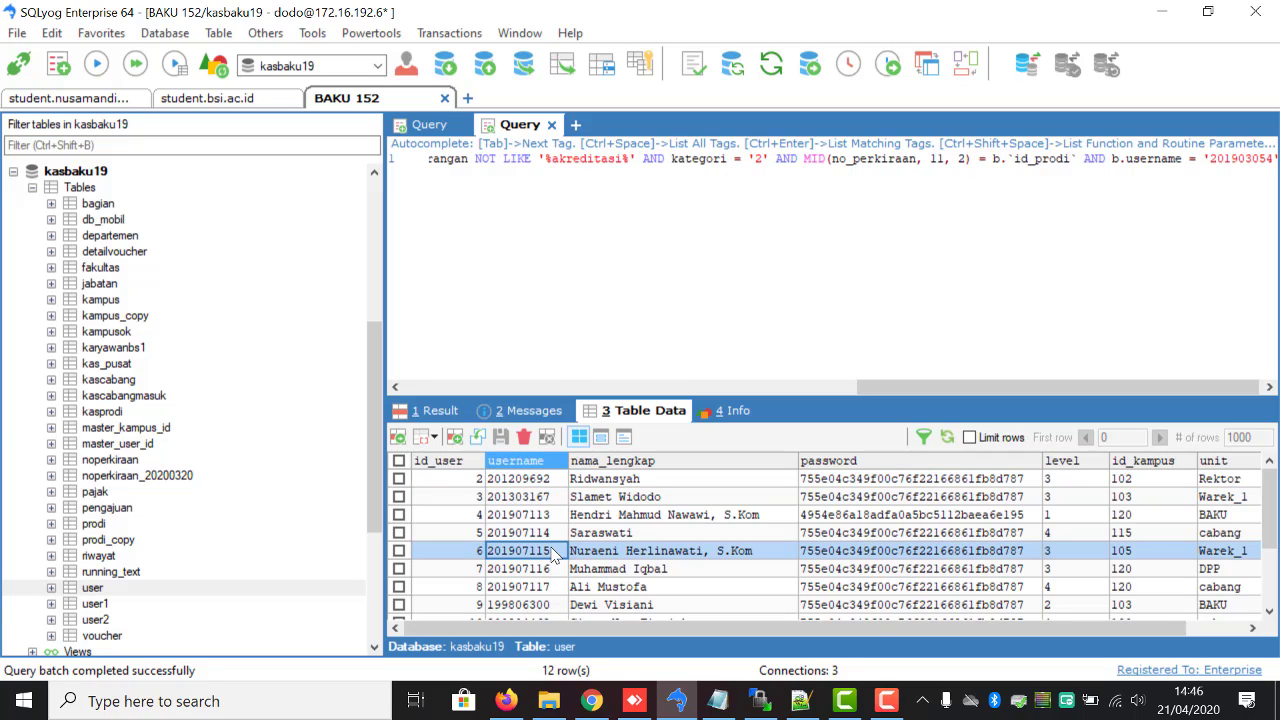
Switch to Firefox and log in to SIPDKT with the Warek_1 account's username and password, dismissing the welcome message
{"action": "left_click", "coordinate": [506, 700]}
{"action": "left_click", "coordinate": [640, 385]}
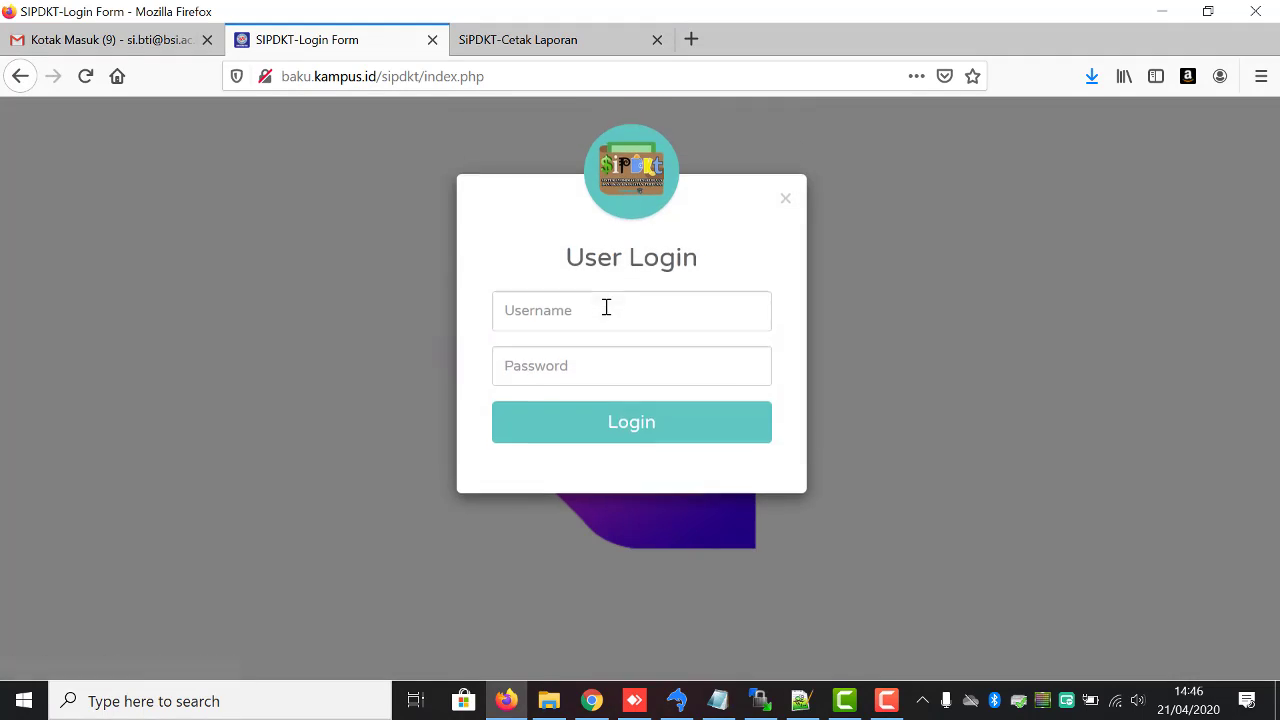
{"action": "left_click", "coordinate": [603, 308]}
{"action": "type", "text": "201907115"}
{"action": "key", "text": "Escape"}
{"action": "key", "text": "Tab"}
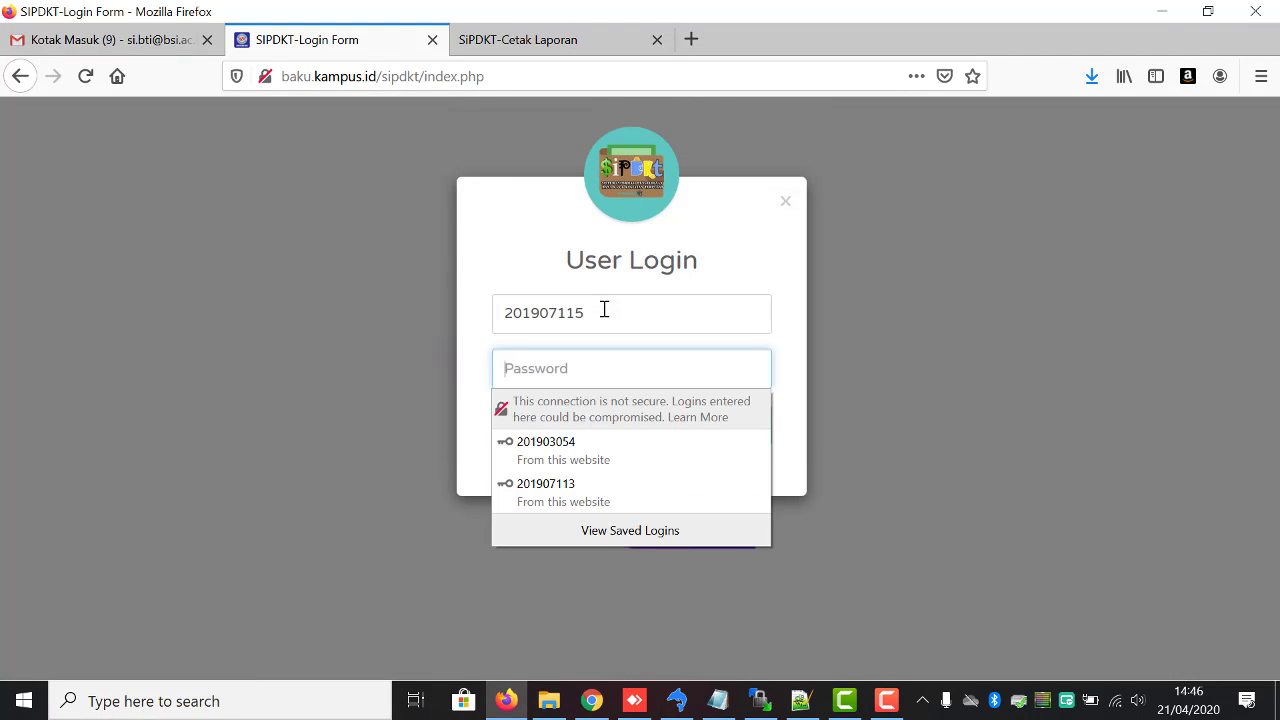
{"action": "type", "text": "••••••"}
{"action": "key", "text": "Return"}
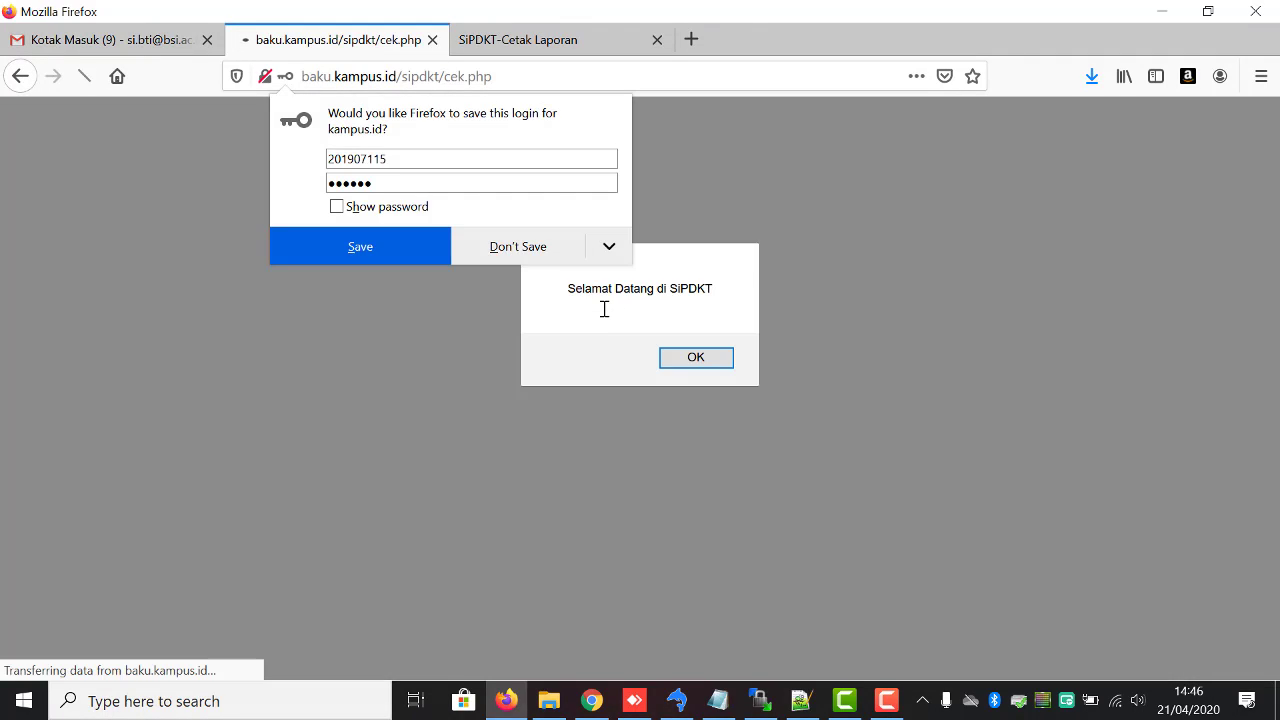
{"action": "left_click", "coordinate": [686, 360]}
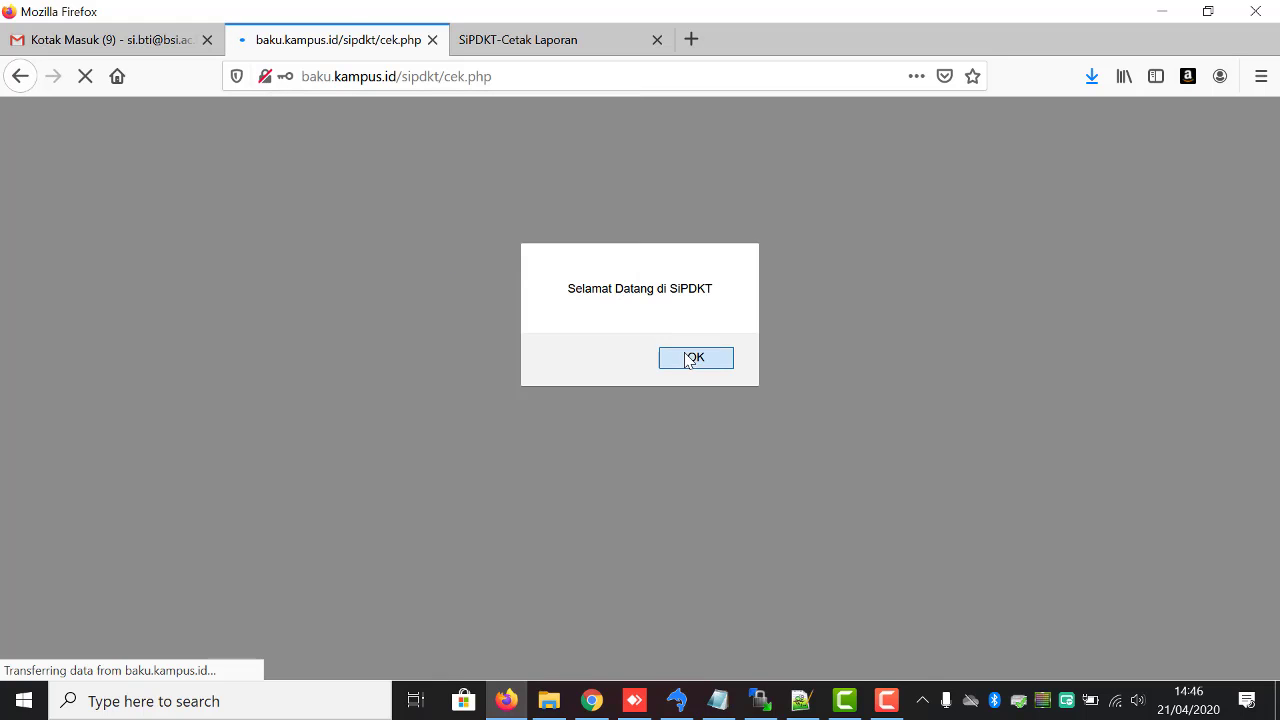
{"action": "left_click", "coordinate": [808, 410]}
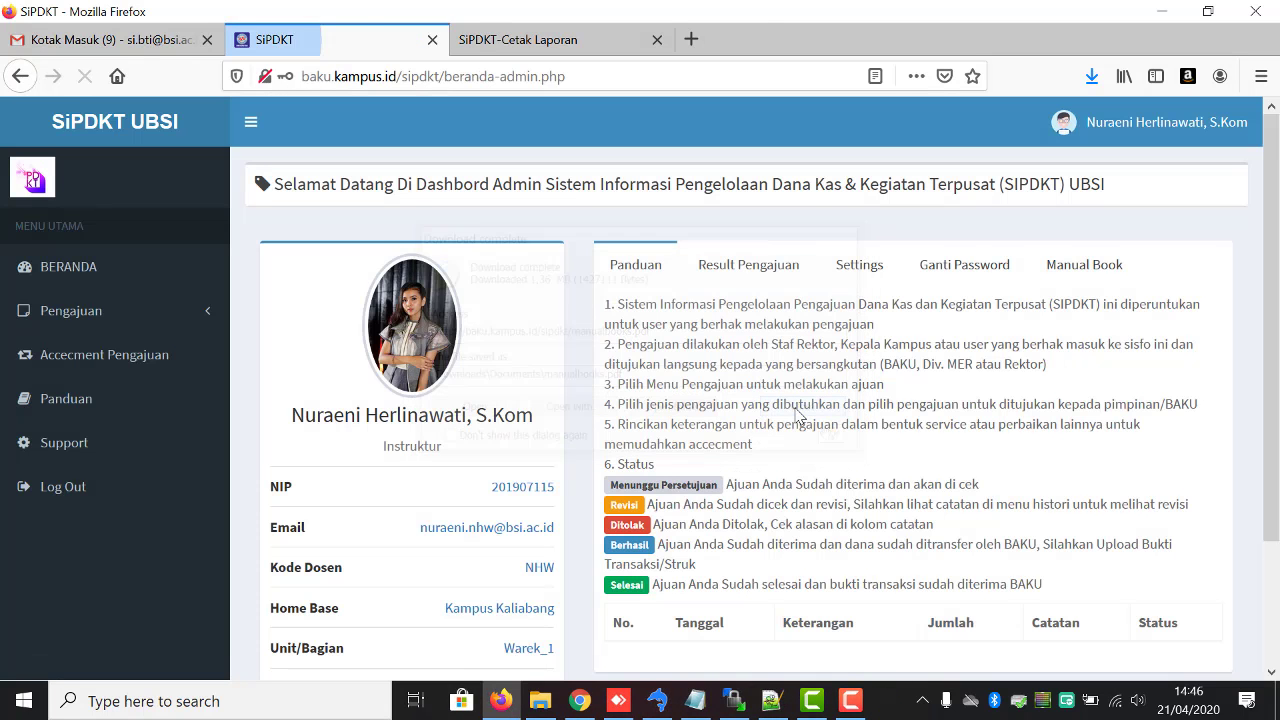
Review the account's dashboard and highlight the Warek_1 value in the profile's Unit/Bagian row
{"action": "scroll", "coordinate": [607, 517], "scroll_direction": "down", "scroll_amount": 2}
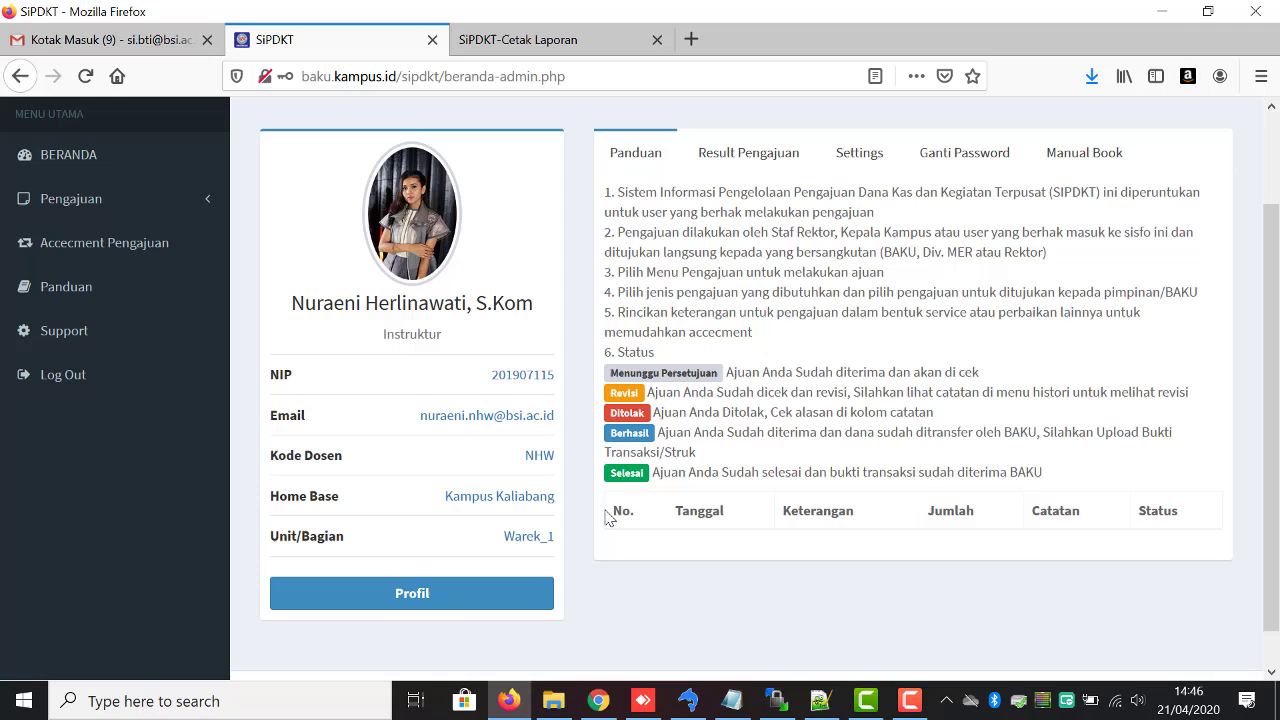
{"action": "double_click", "coordinate": [531, 537]}
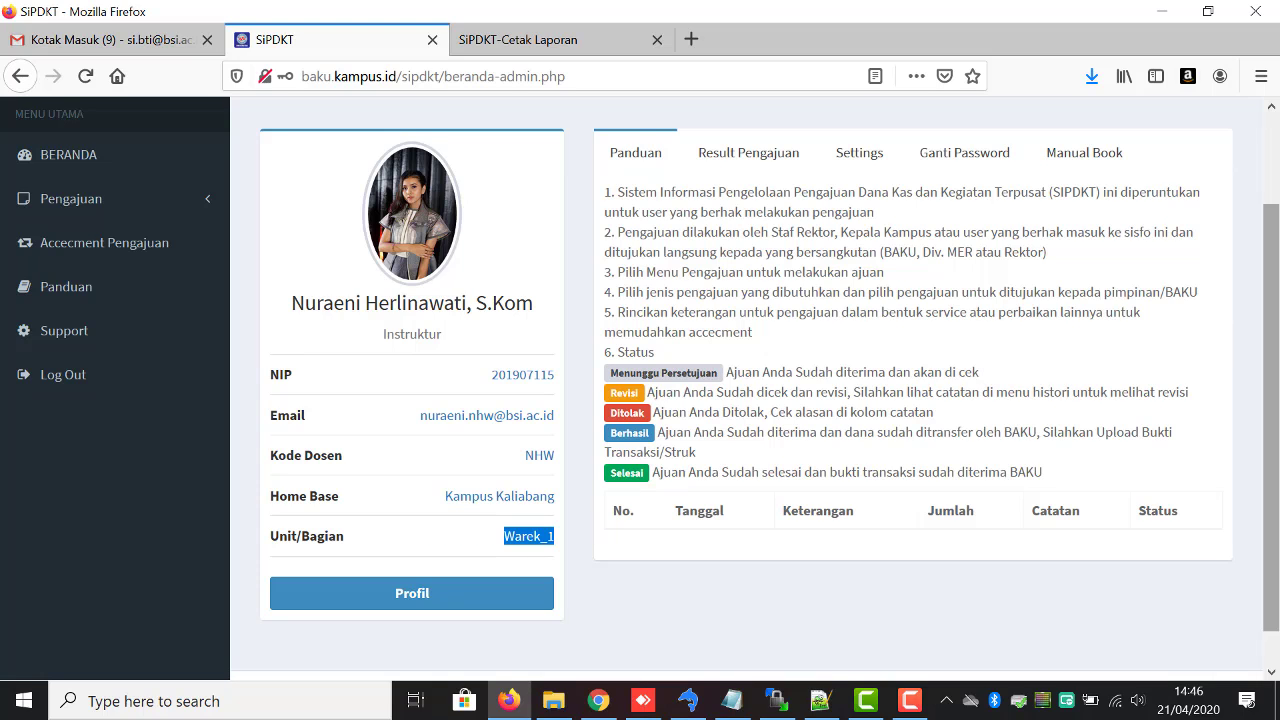
{"action": "left_click_drag", "start_coordinate": [1265, 336], "coordinate": [1265, 265]}
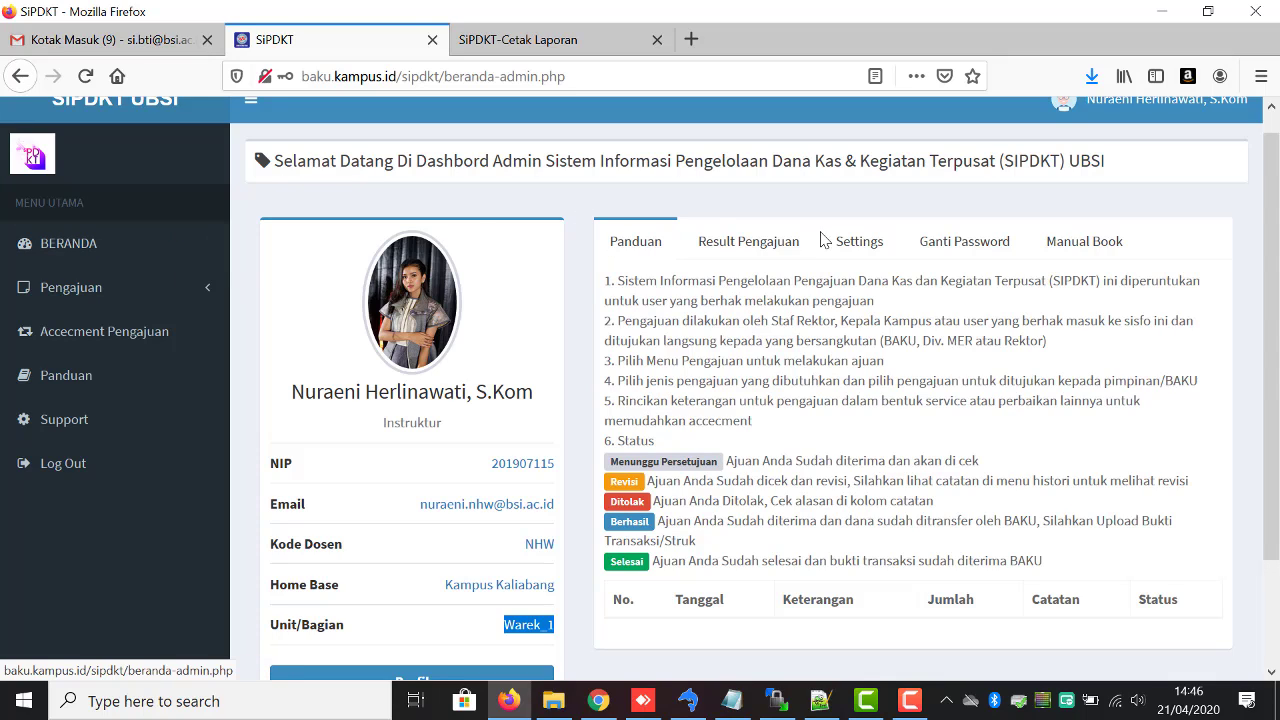
Open the Buat Pengajuan form and look through the Pilih Pengajuan Dana options without choosing one
{"action": "left_click", "coordinate": [151, 304]}
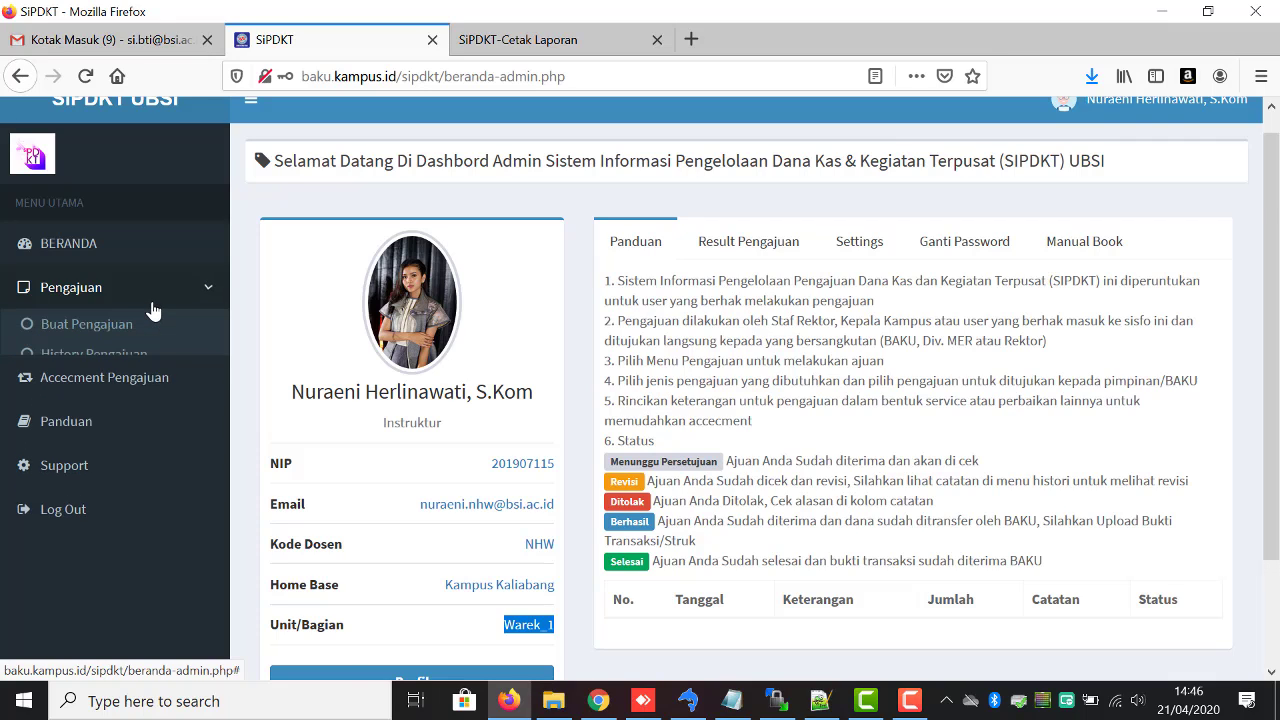
{"action": "left_click", "coordinate": [121, 334]}
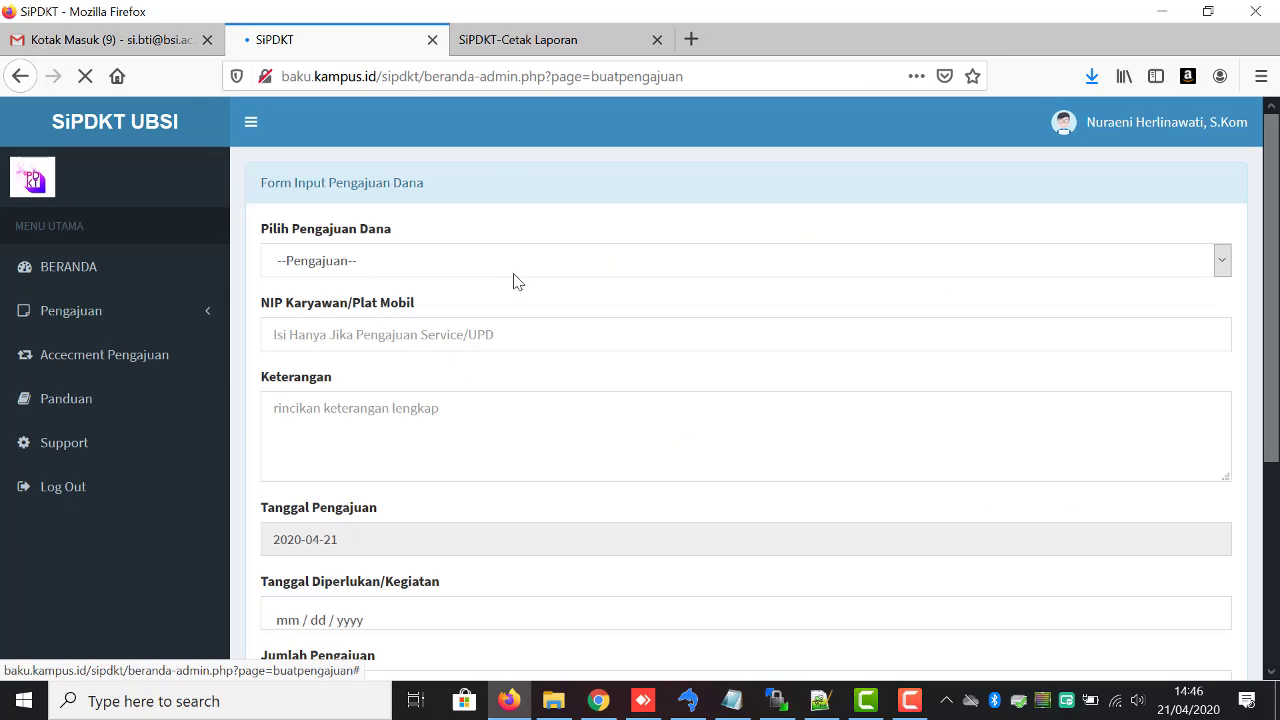
{"action": "left_click", "coordinate": [500, 266]}
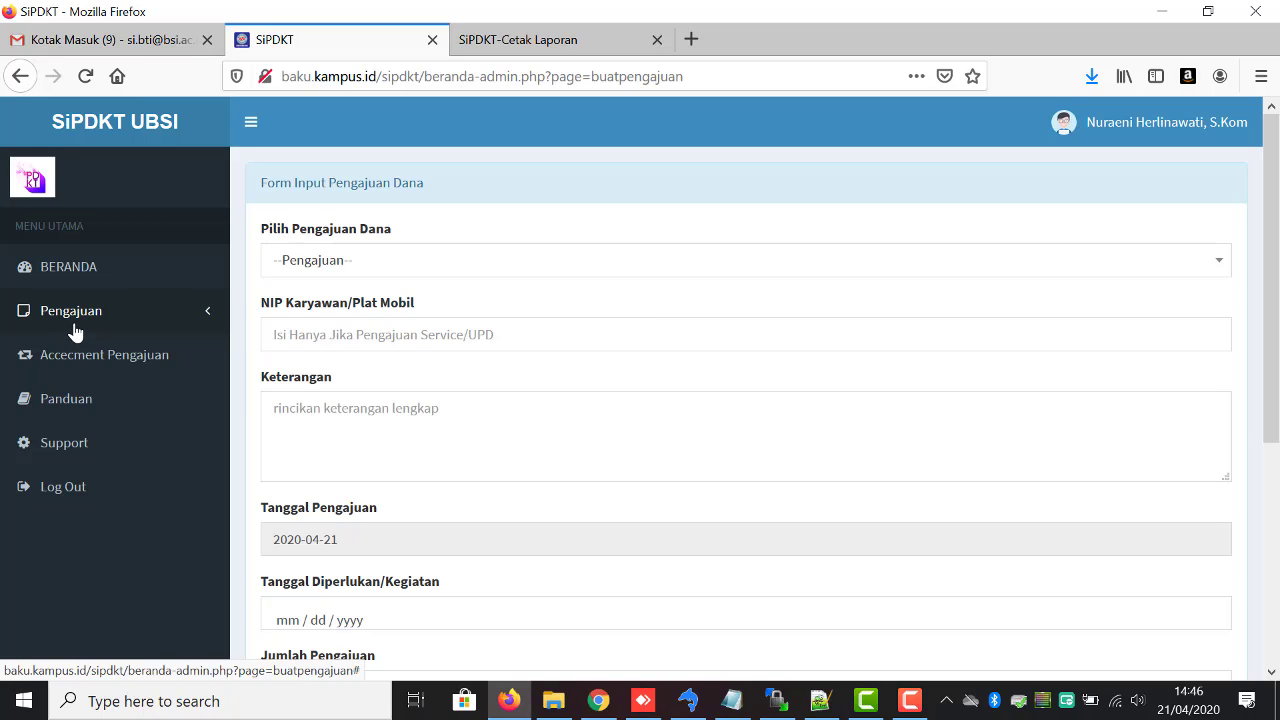
{"action": "left_click", "coordinate": [329, 260]}
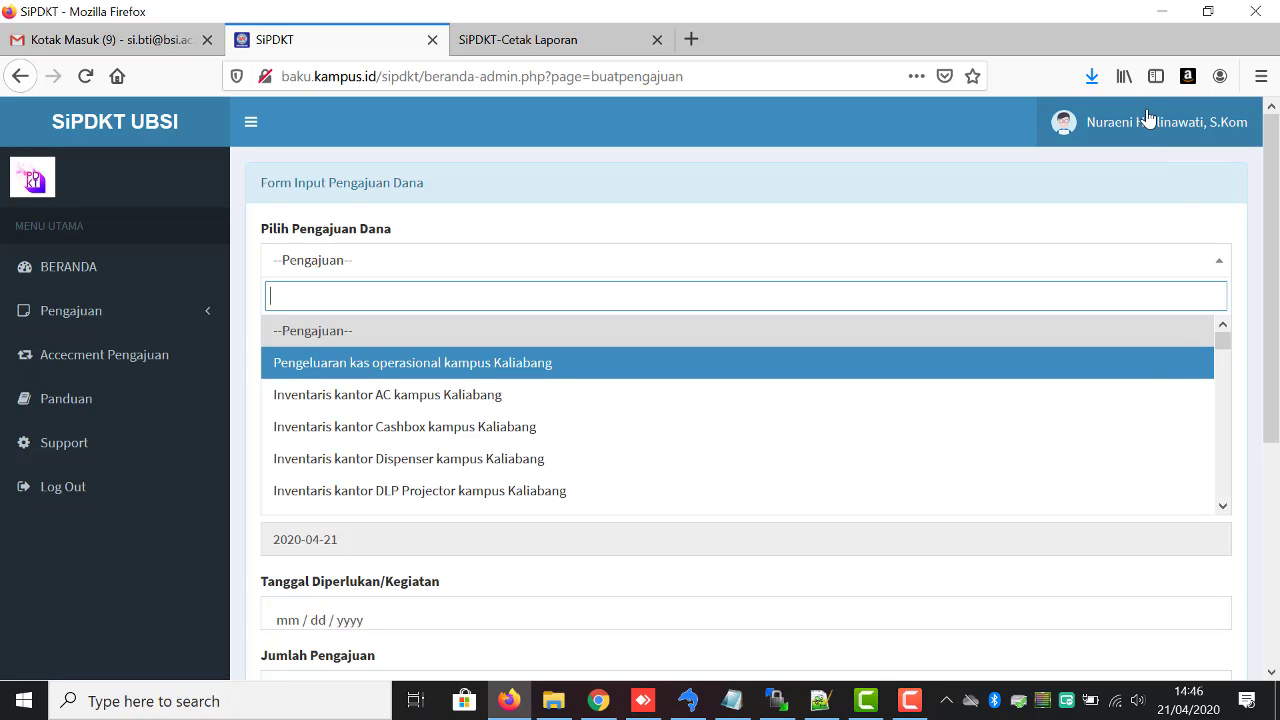
{"action": "left_click_drag", "start_coordinate": [1221, 339], "coordinate": [1206, 294]}
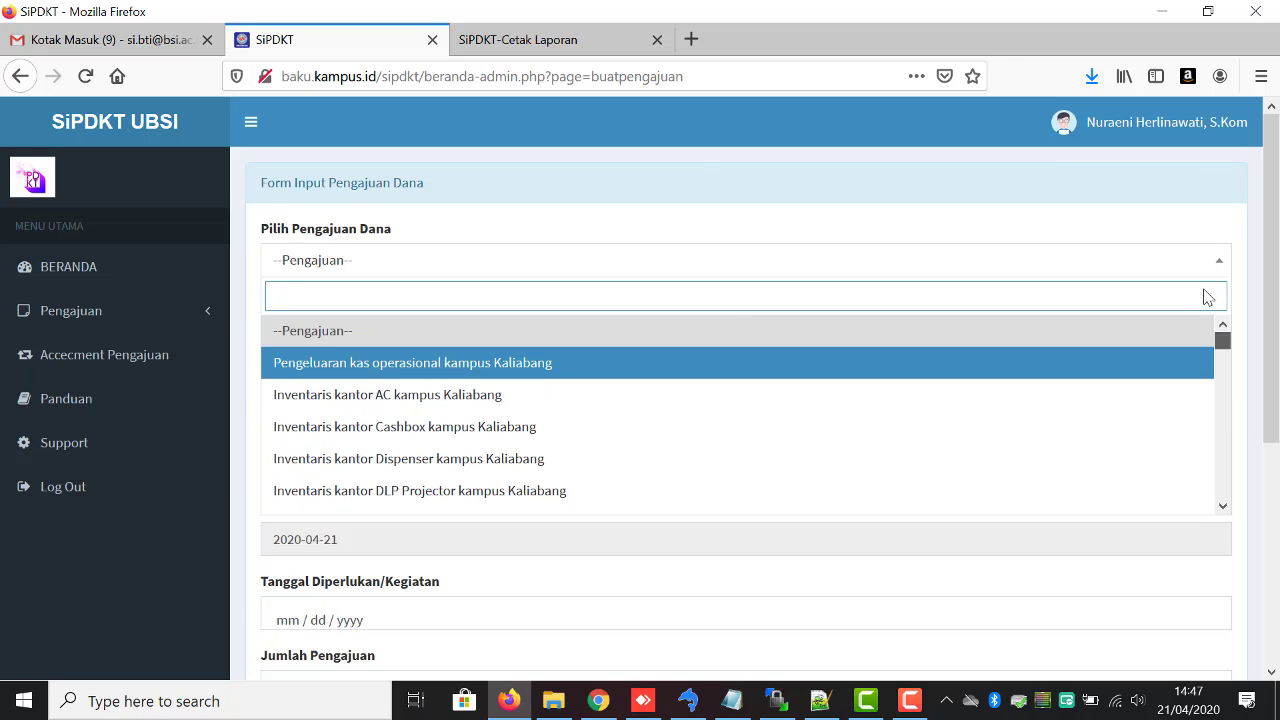
Open the account's own History Pengajuan page
{"action": "left_click", "coordinate": [191, 332]}
{"action": "left_click", "coordinate": [191, 332]}
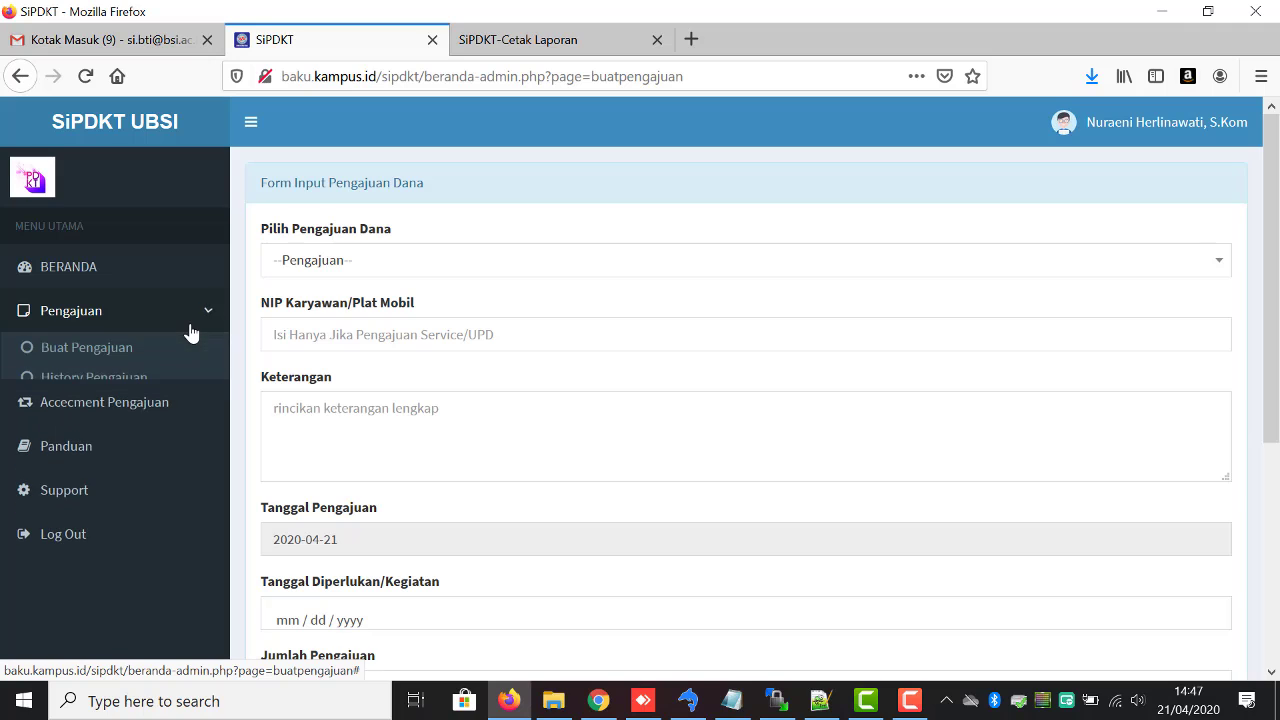
{"action": "left_click", "coordinate": [155, 379]}
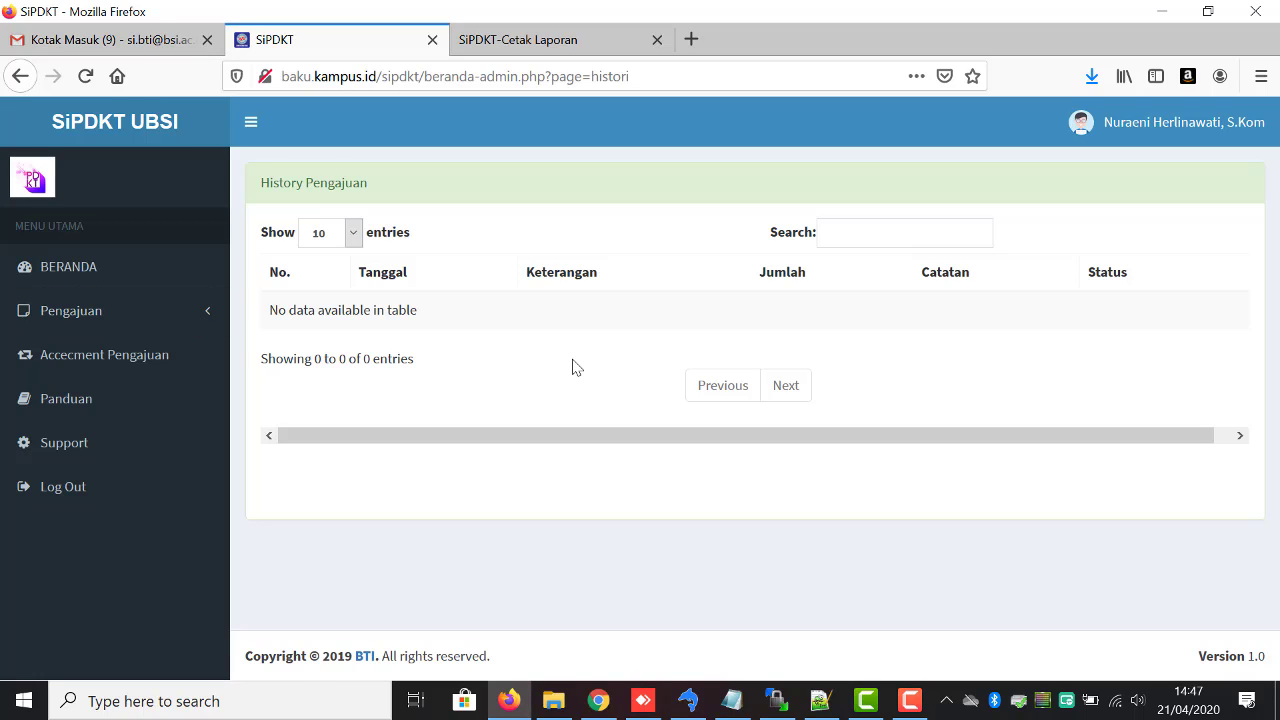
Open Data Pengajuan Masuk under Accecment Pengajuan and examine the pending study-visit request's requester and description
{"action": "left_click", "coordinate": [147, 370]}
{"action": "left_click", "coordinate": [95, 395]}
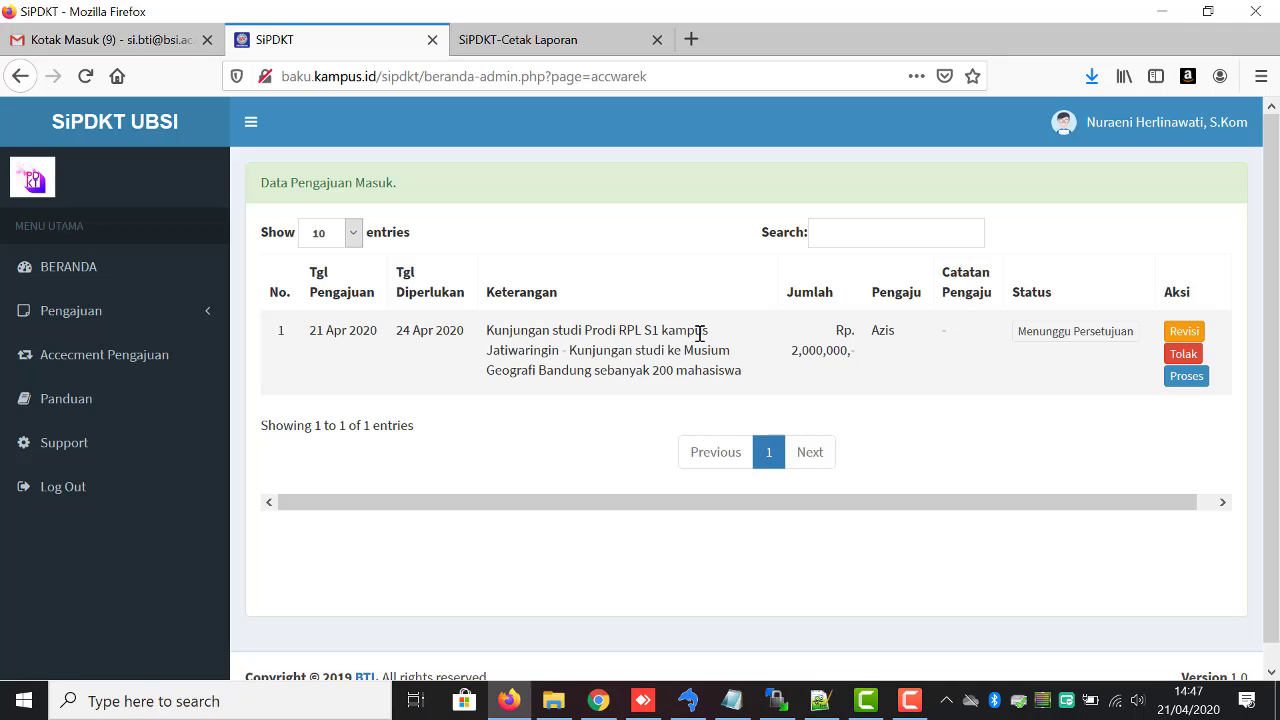
{"action": "double_click", "coordinate": [889, 332]}
{"action": "left_click", "coordinate": [557, 405]}
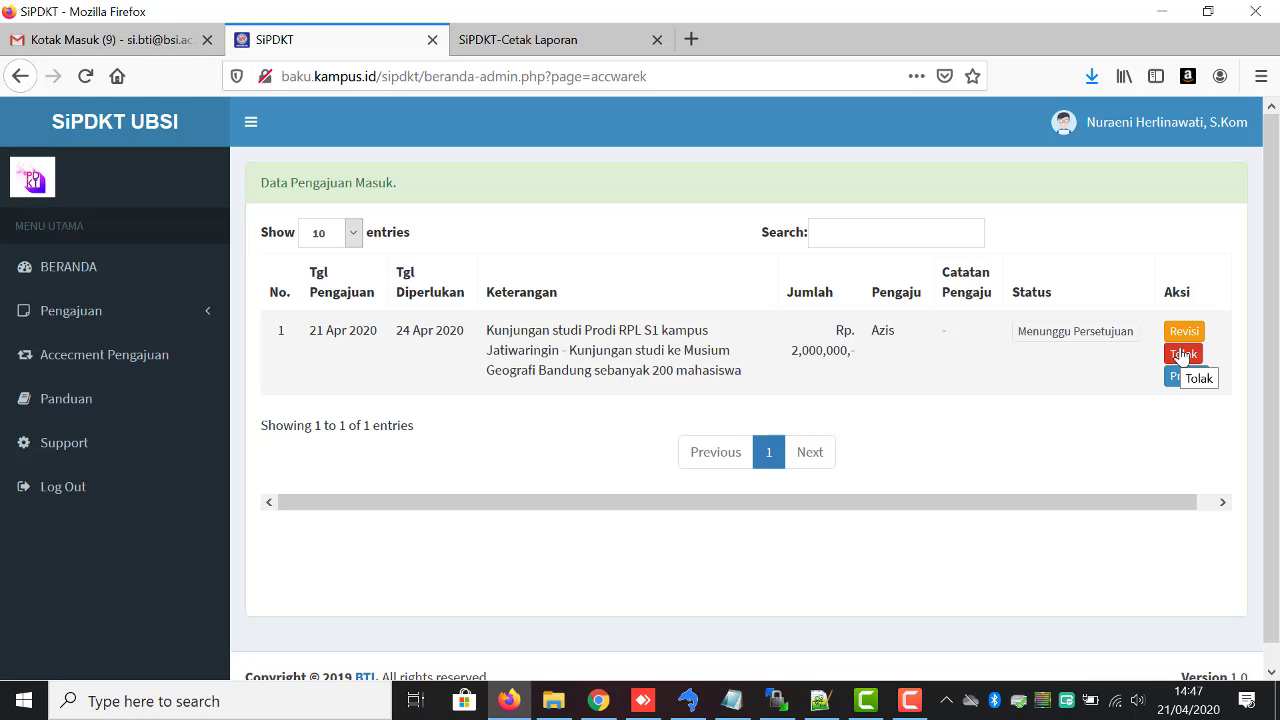
{"action": "triple_click", "coordinate": [550, 336]}
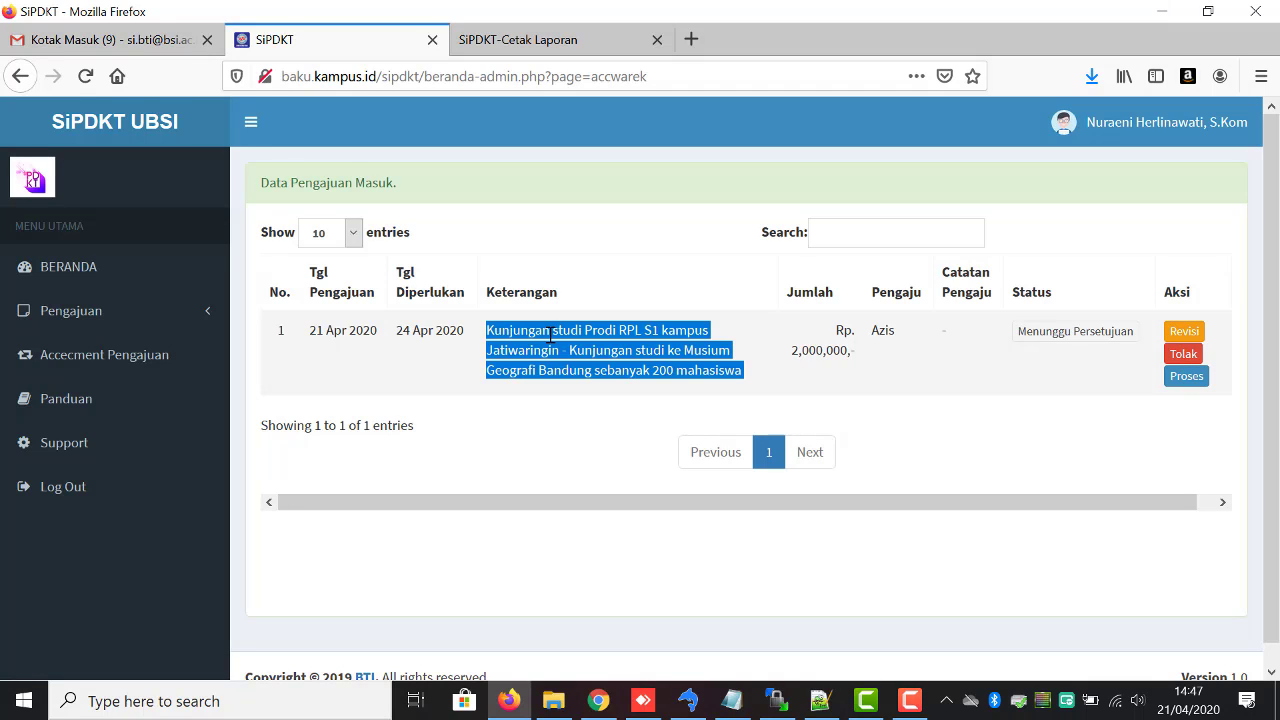
{"action": "left_click", "coordinate": [752, 360]}
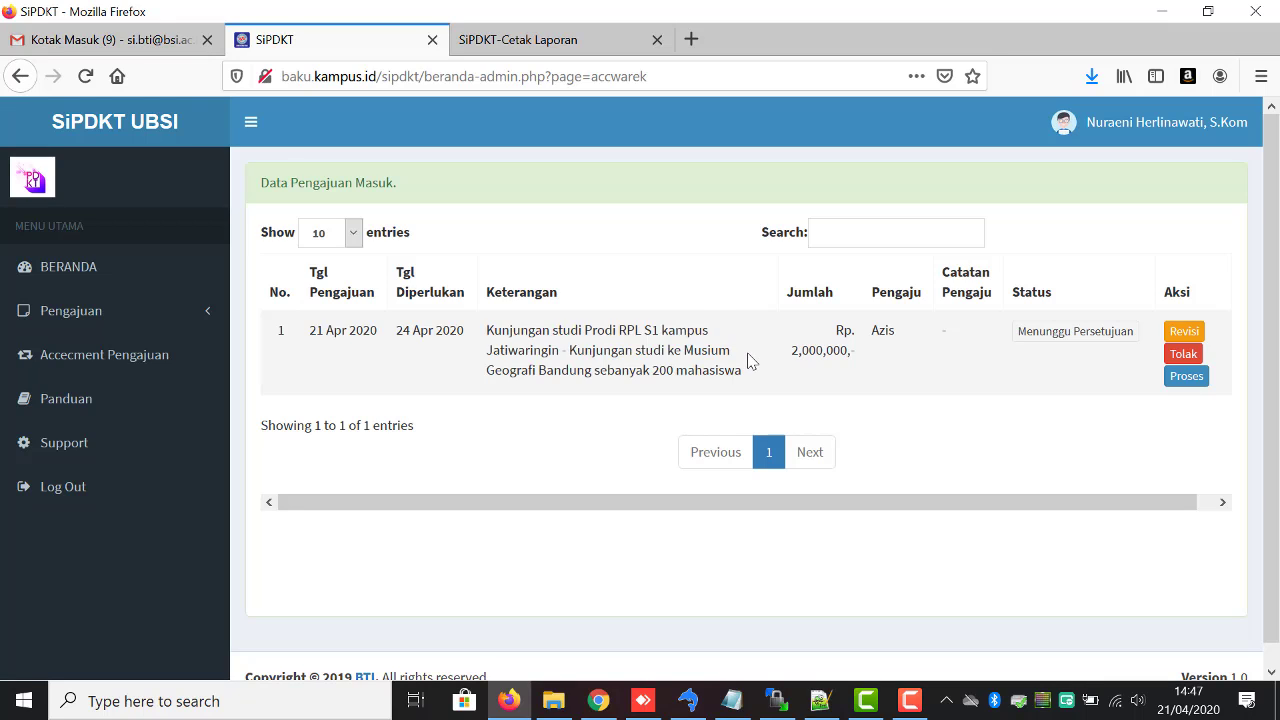
View the rejection form for the pending study-visit request, including its reason field, and cancel it
{"action": "left_click", "coordinate": [1185, 356]}
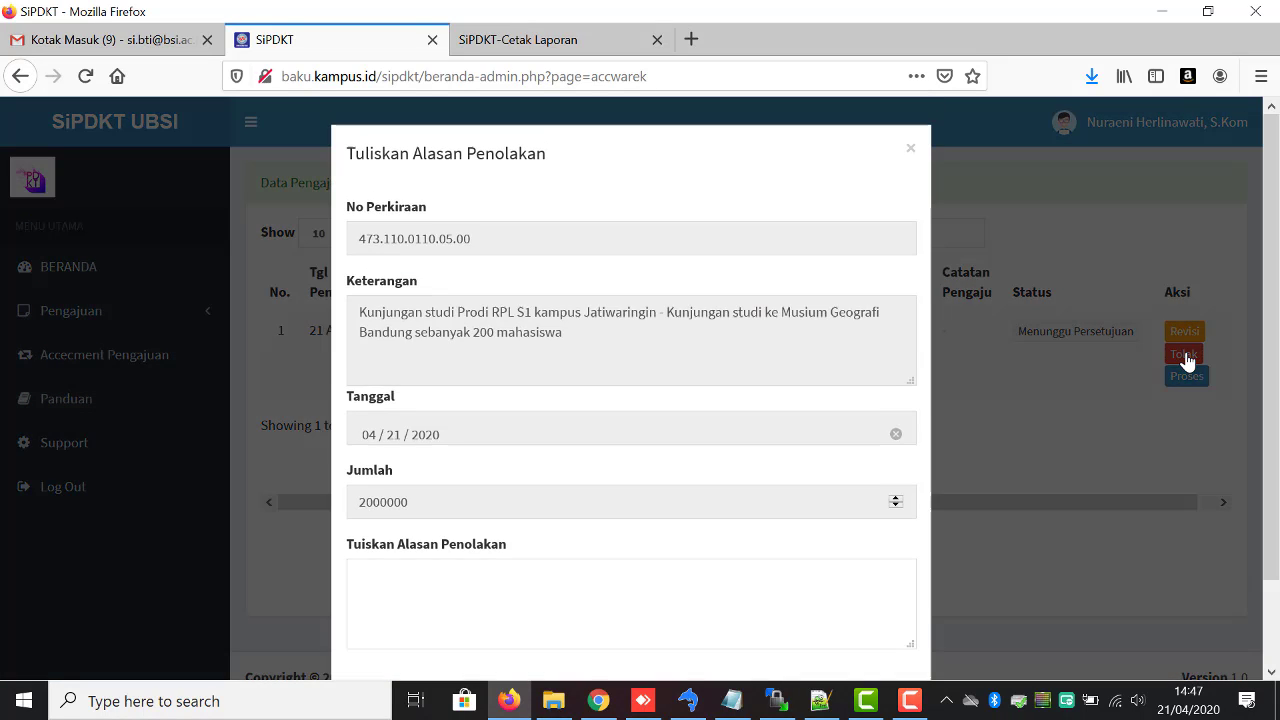
{"action": "left_click", "coordinate": [545, 586]}
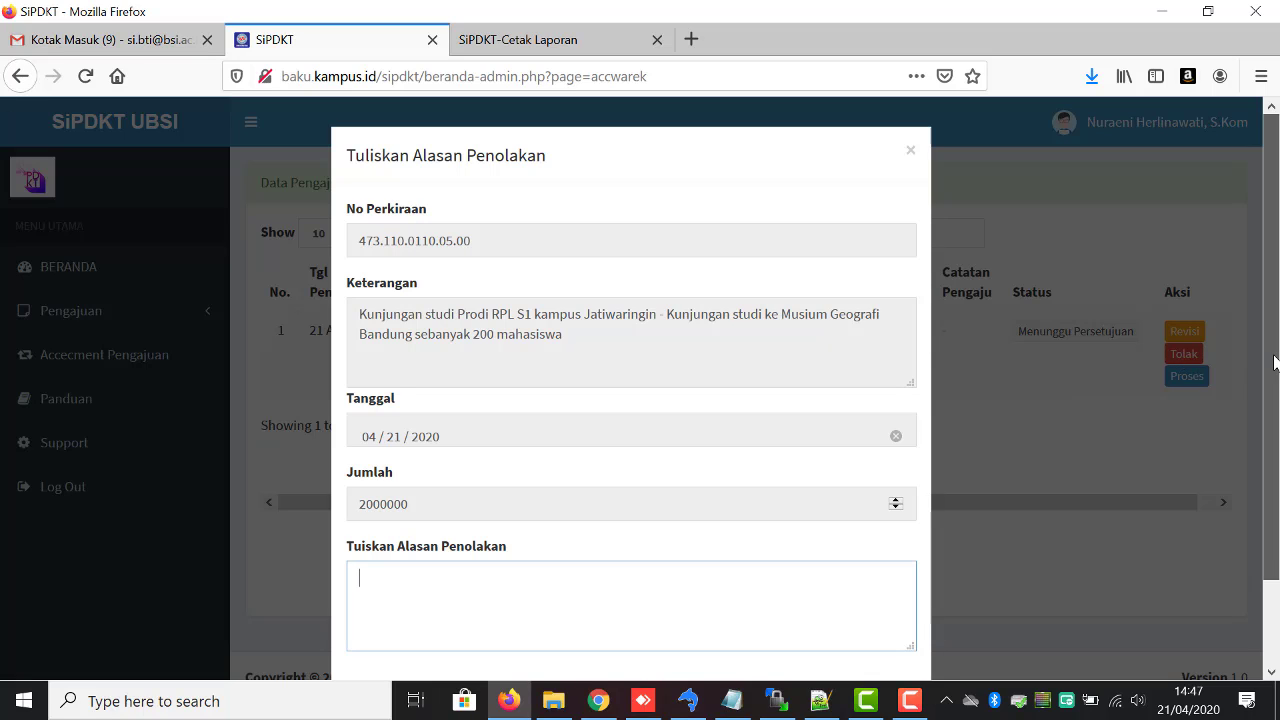
{"action": "scroll", "coordinate": [1278, 458], "scroll_direction": "down", "scroll_amount": 2}
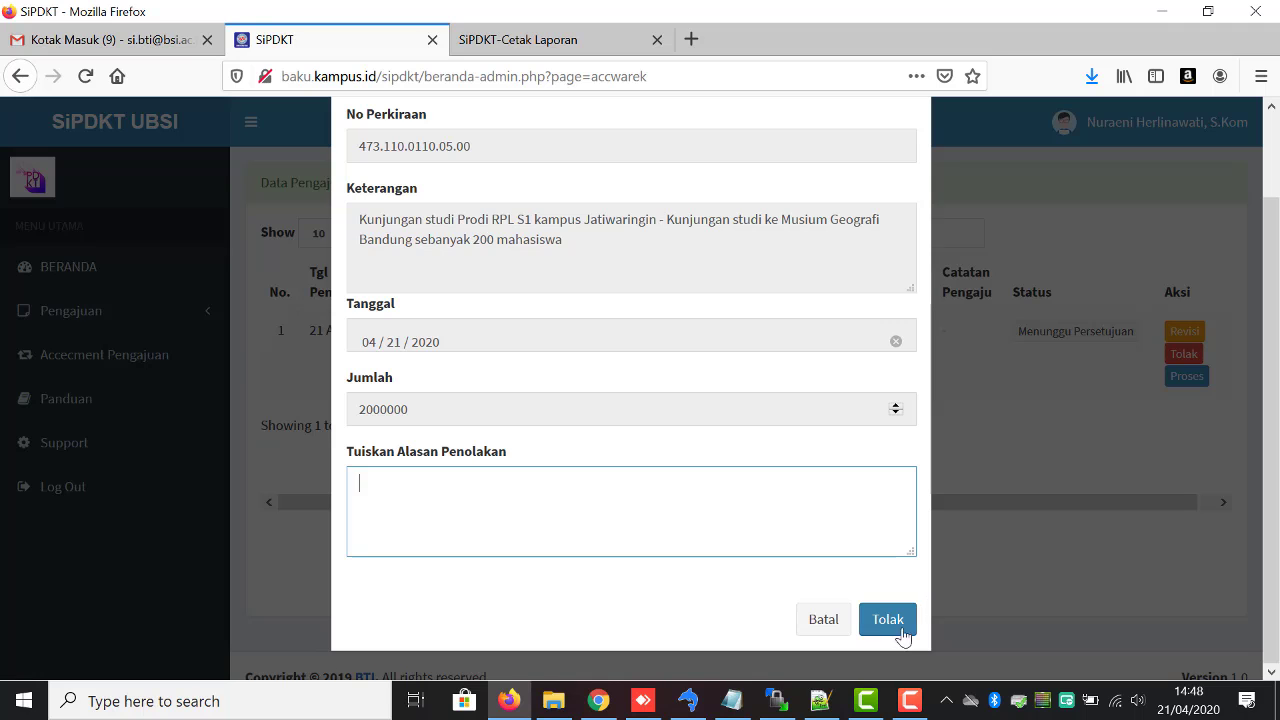
{"action": "left_click", "coordinate": [808, 631]}
View the Form Revisi Pengajuan for the same request, including its revision note field, and cancel it
{"action": "left_click", "coordinate": [1184, 331]}
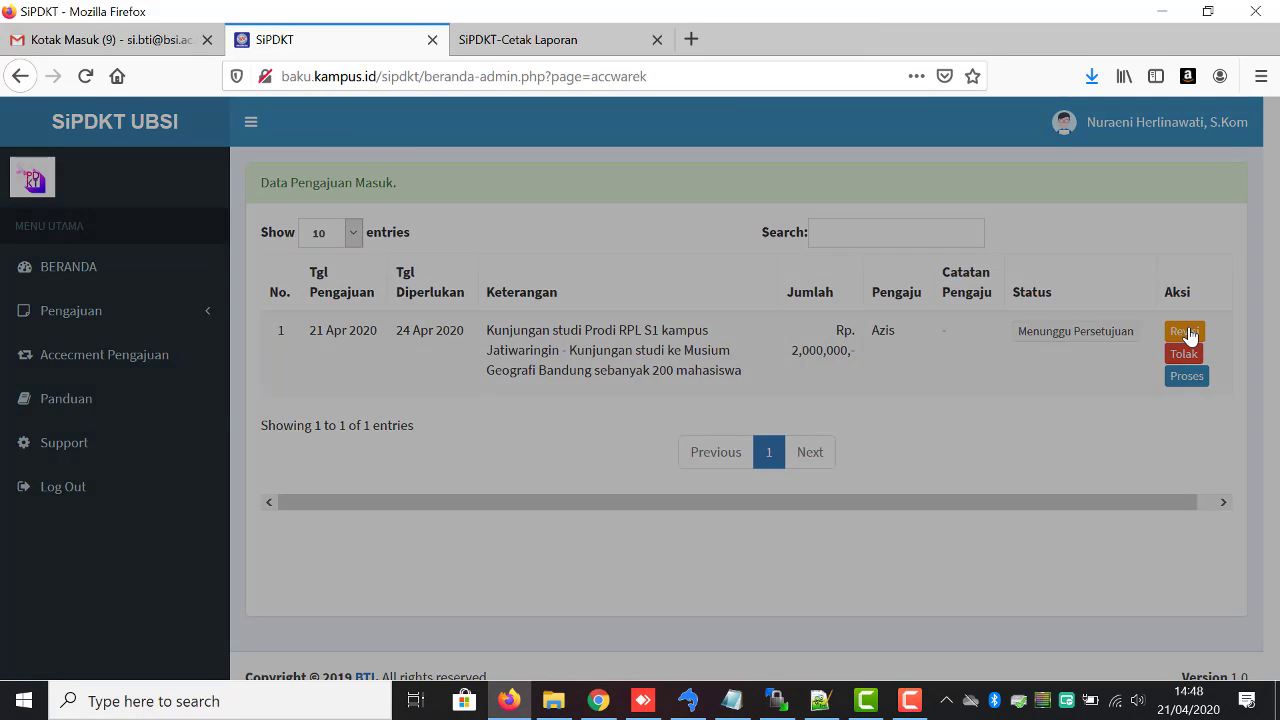
{"action": "left_click", "coordinate": [557, 577]}
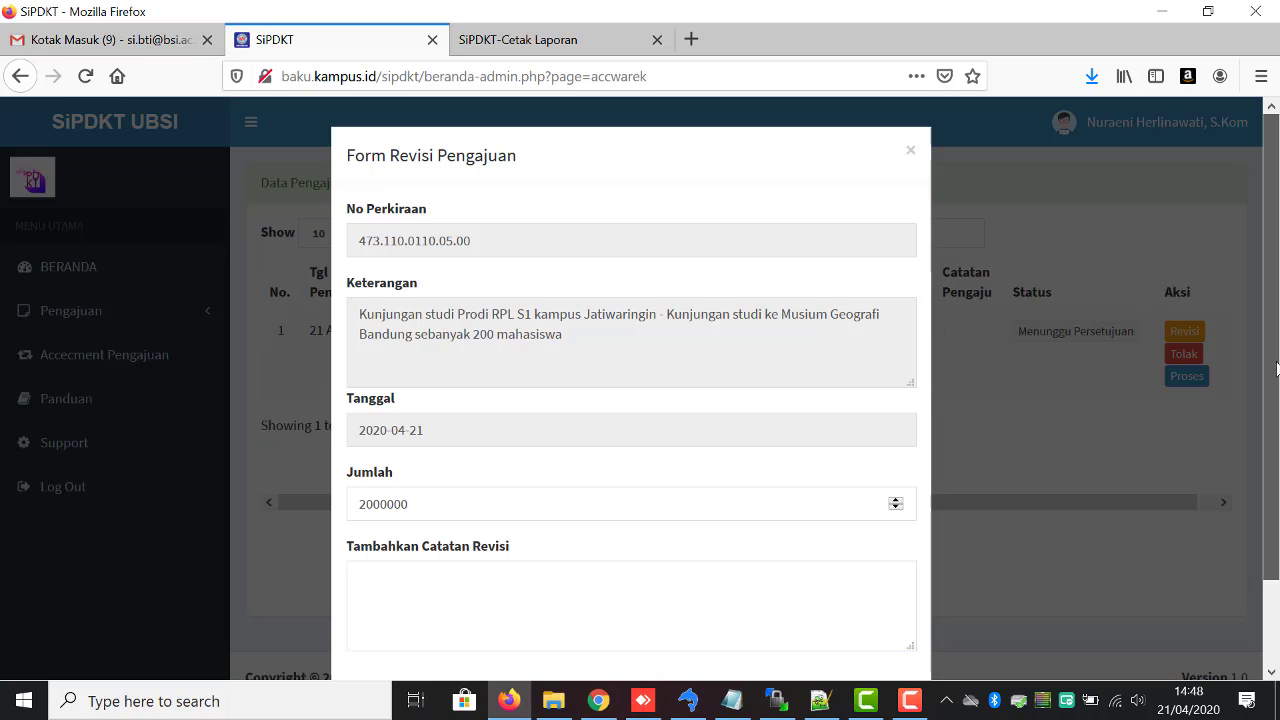
{"action": "scroll", "coordinate": [880, 600], "scroll_direction": "down", "scroll_amount": 2}
{"action": "left_click", "coordinate": [826, 631]}
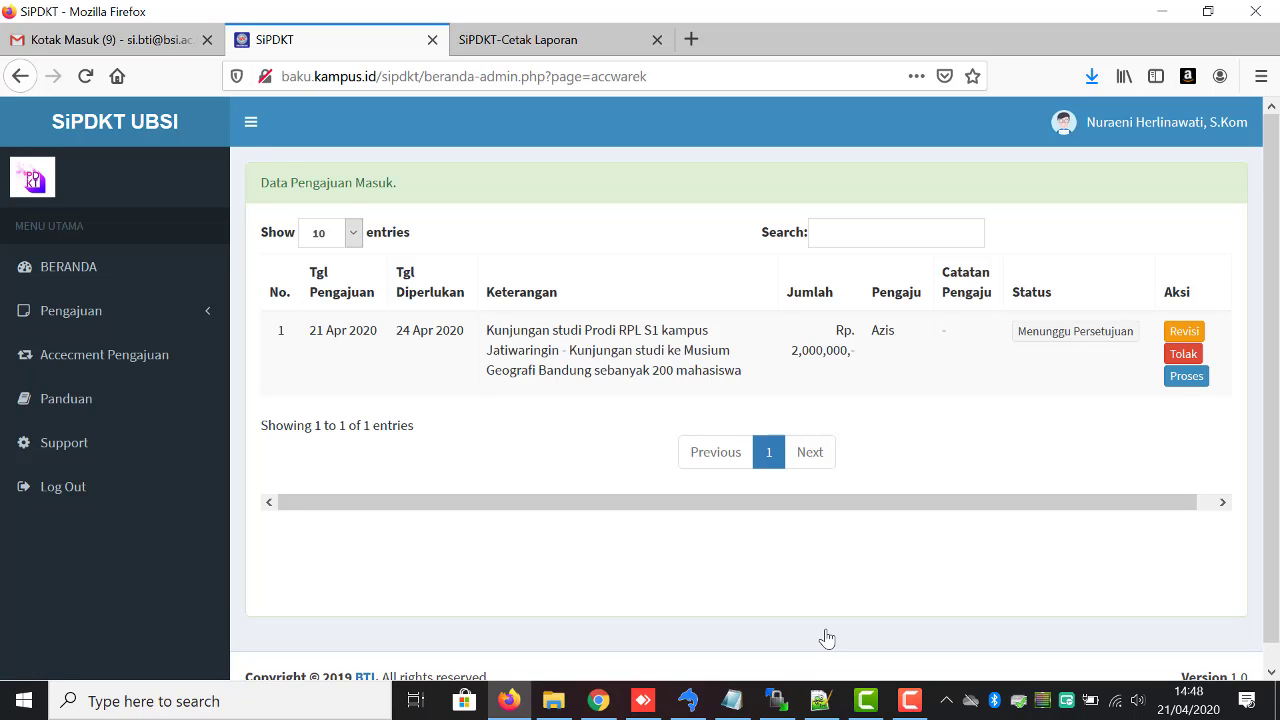
Process the pending Kunjungan studi Prodi RPL S1 request by forwarding it to the Rektor
{"action": "left_click", "coordinate": [1186, 381]}
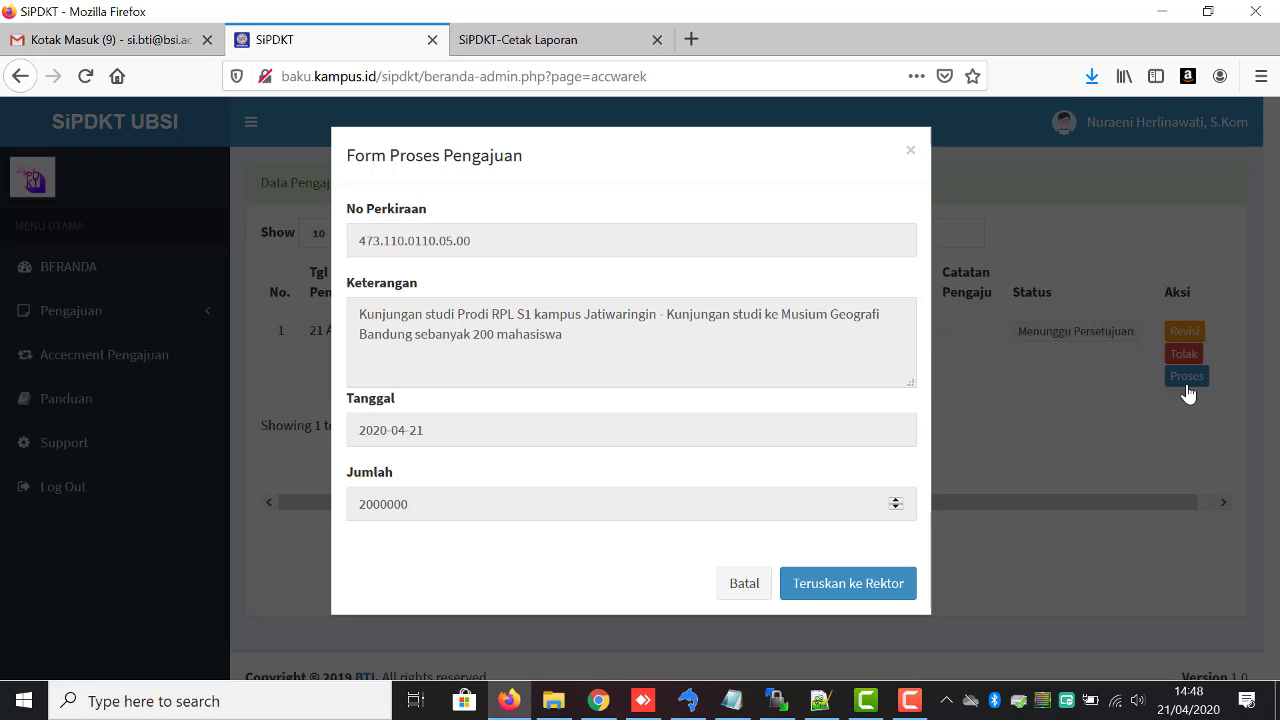
{"action": "left_click", "coordinate": [875, 597]}
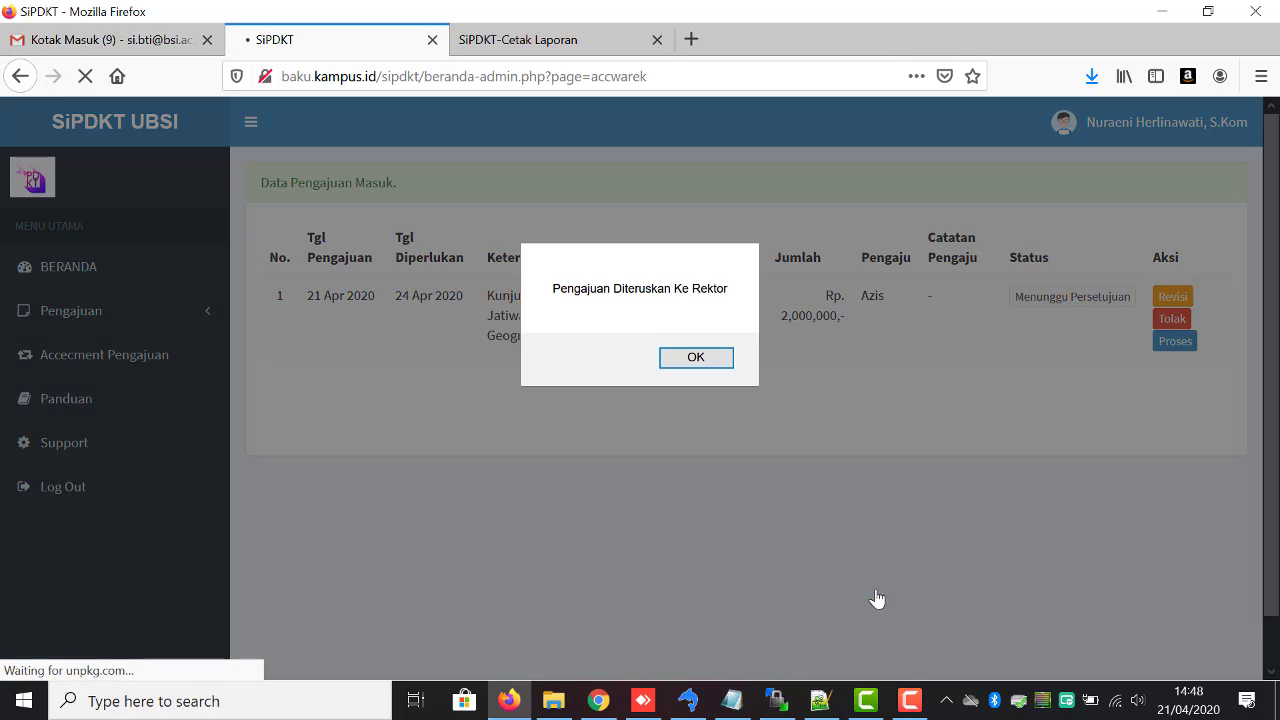
{"action": "left_click", "coordinate": [705, 360]}
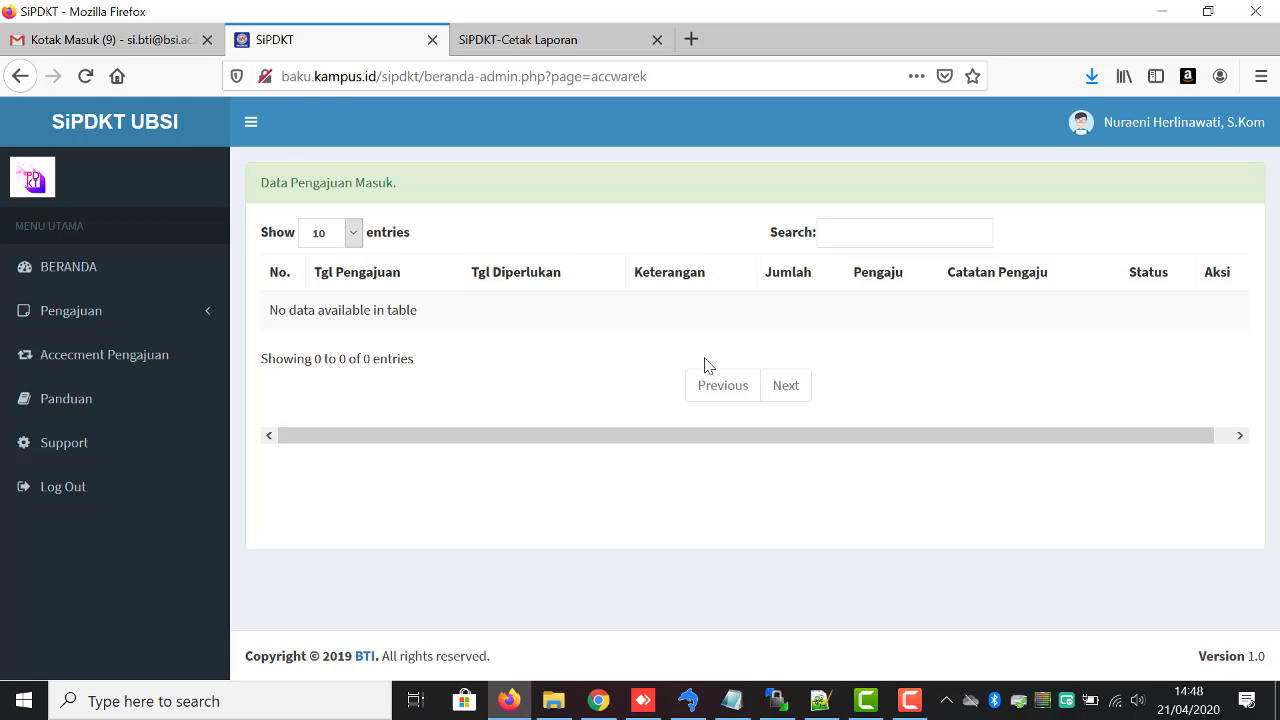
Open the approval history, examine the details and approver of the 21 Apr 2020 study-visit request, and close the details
{"action": "left_click", "coordinate": [160, 358]}
{"action": "left_click", "coordinate": [108, 426]}
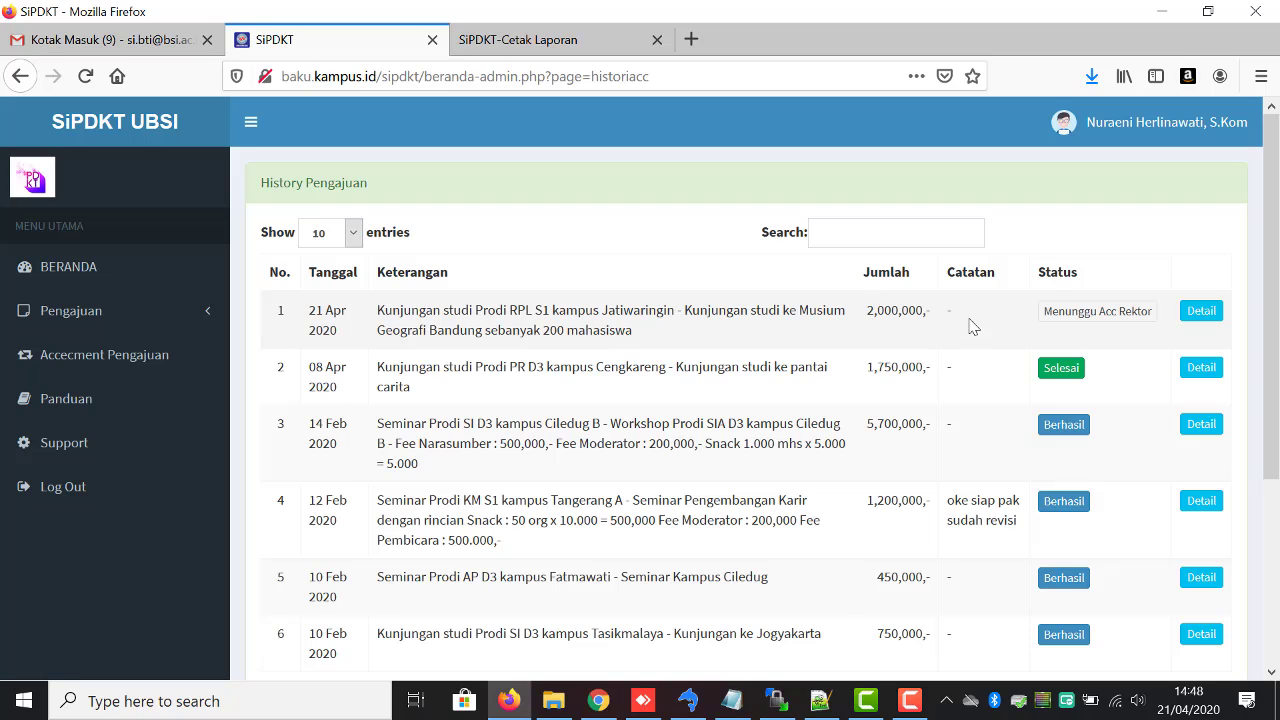
{"action": "left_click_drag", "start_coordinate": [326, 311], "coordinate": [308, 311]}
{"action": "left_click", "coordinate": [1205, 311]}
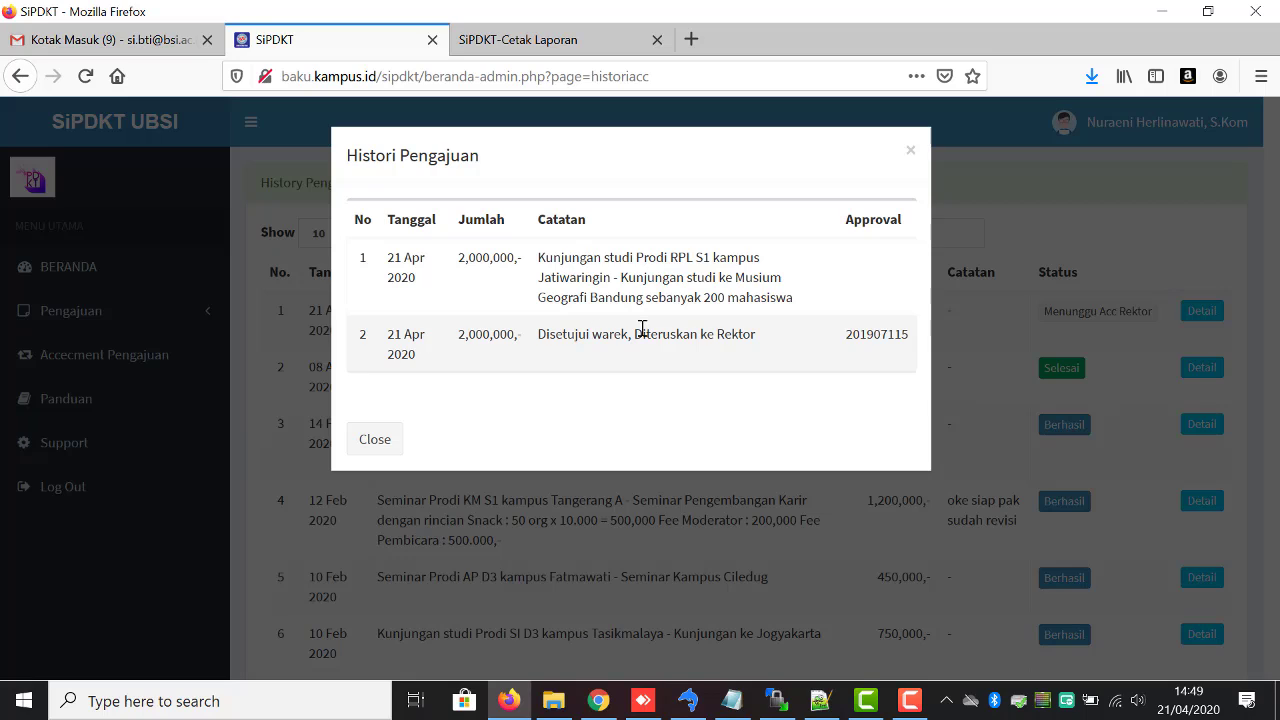
{"action": "double_click", "coordinate": [874, 339]}
{"action": "left_click", "coordinate": [373, 440]}
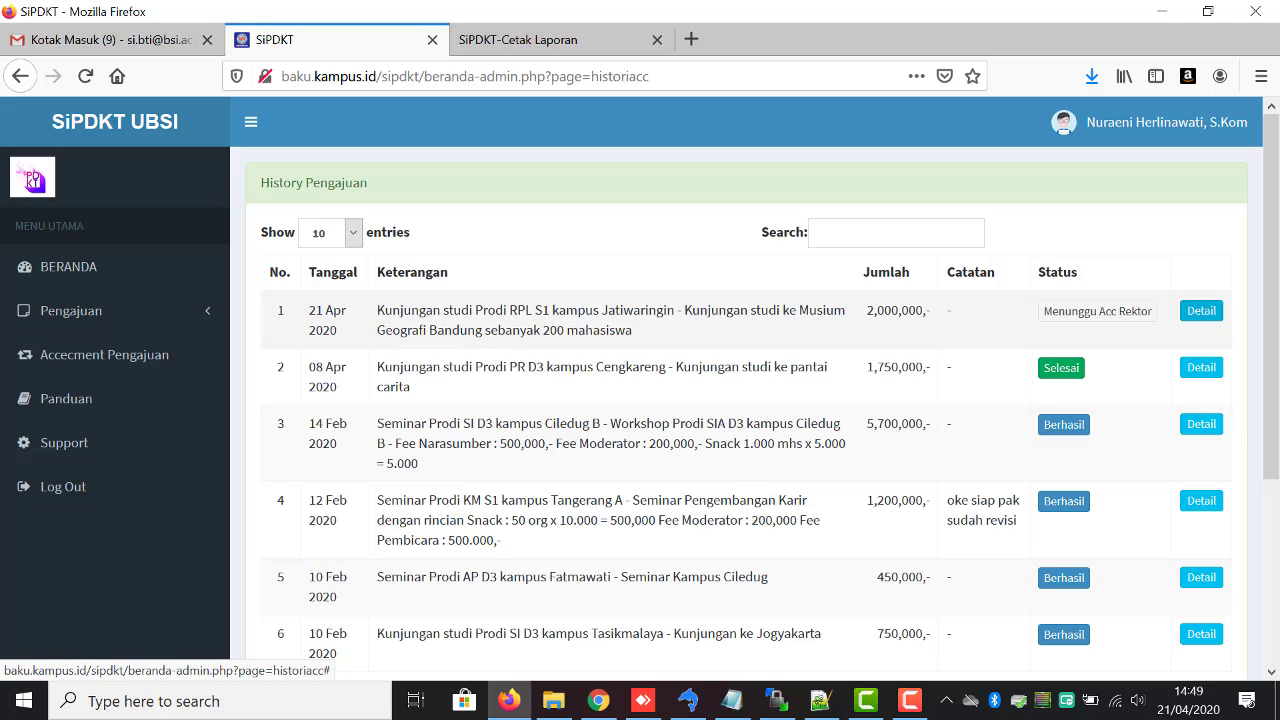
Look through the request history list, examine the approval trail of the 08 Apr 2020 Prodi PR D3 study visit, and close it
{"action": "scroll", "coordinate": [1276, 277], "scroll_direction": "down", "scroll_amount": 3}
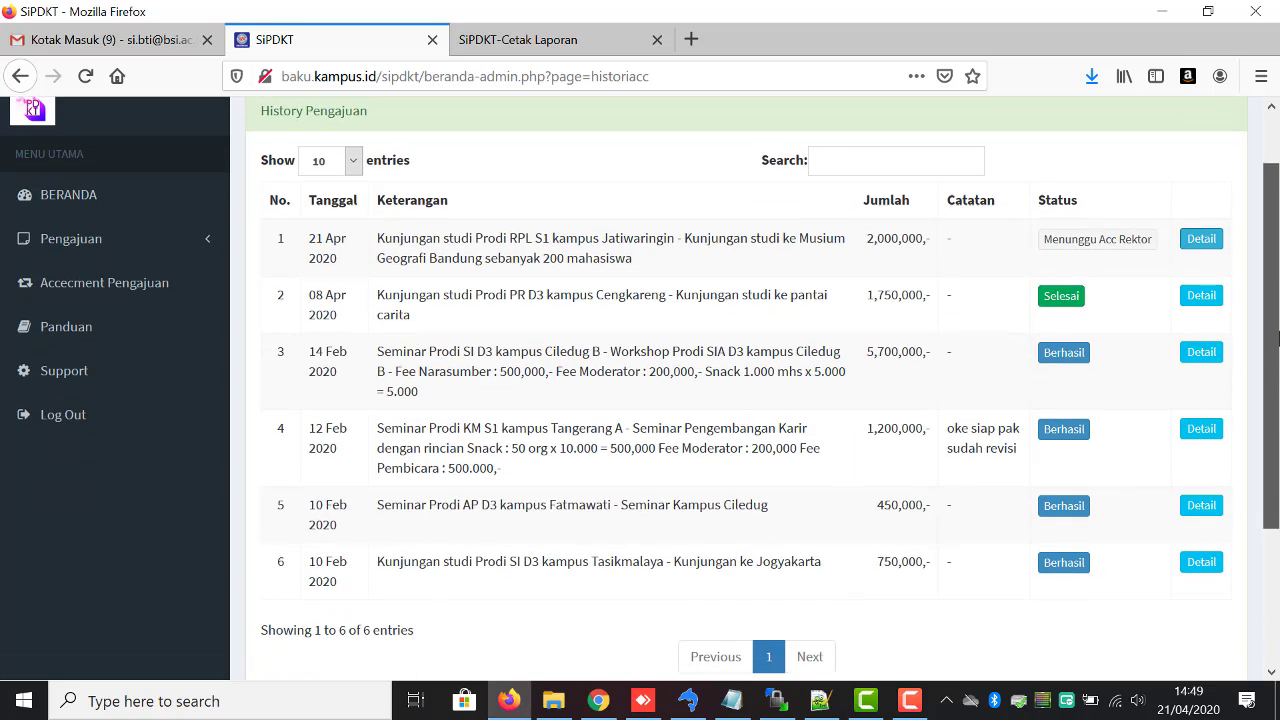
{"action": "scroll", "coordinate": [1276, 260], "scroll_direction": "up", "scroll_amount": 3}
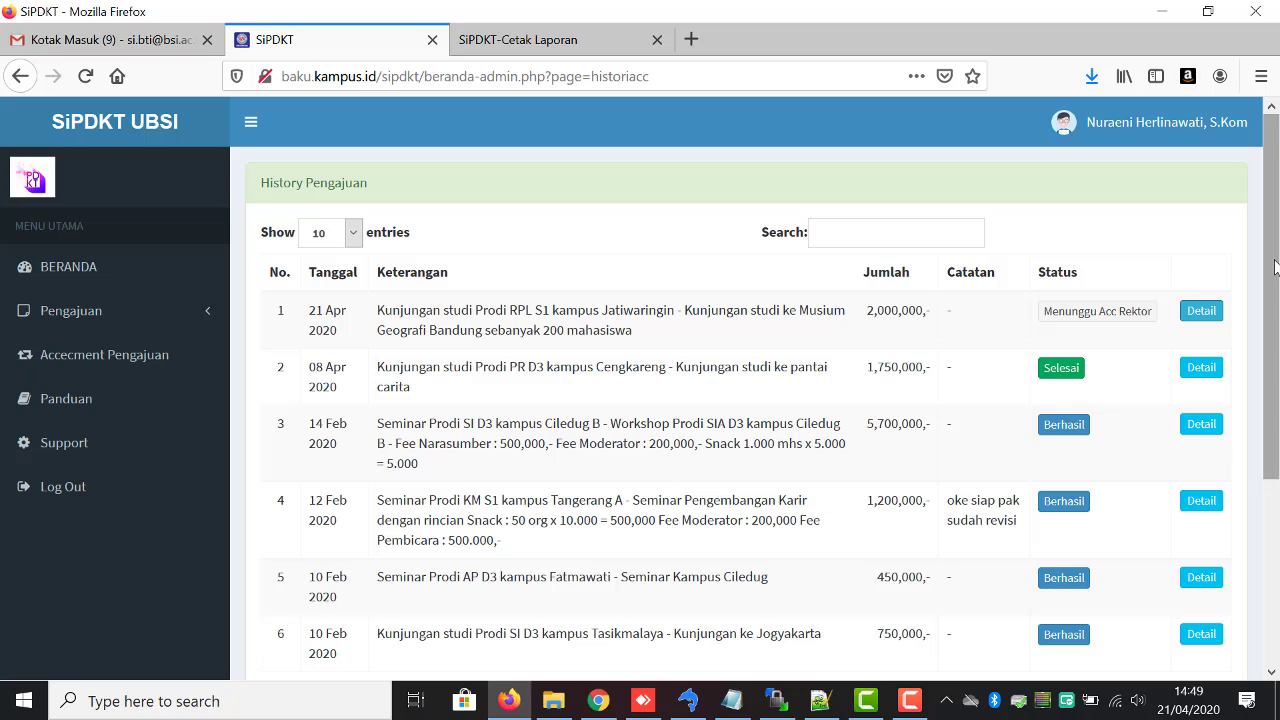
{"action": "left_click", "coordinate": [1193, 372]}
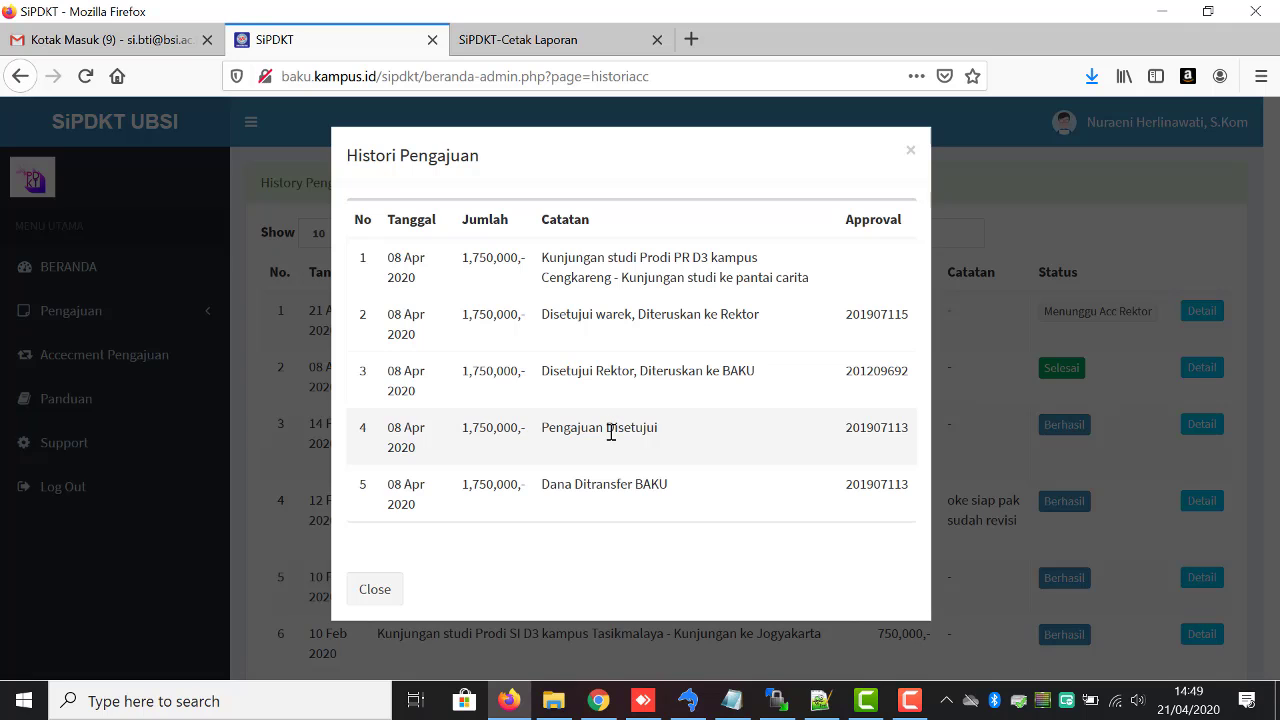
{"action": "left_click", "coordinate": [373, 589]}
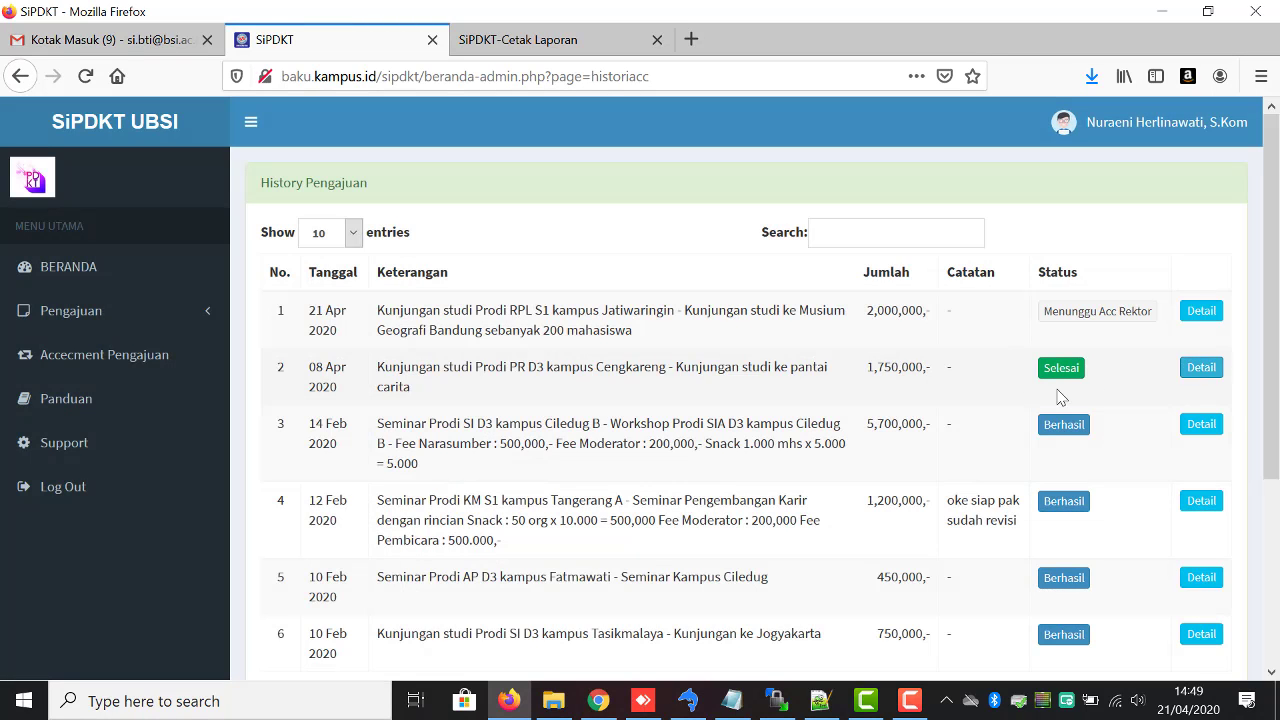
View the Buat Pengajuan form and the Warek list of incoming requests
{"action": "left_click", "coordinate": [90, 313]}
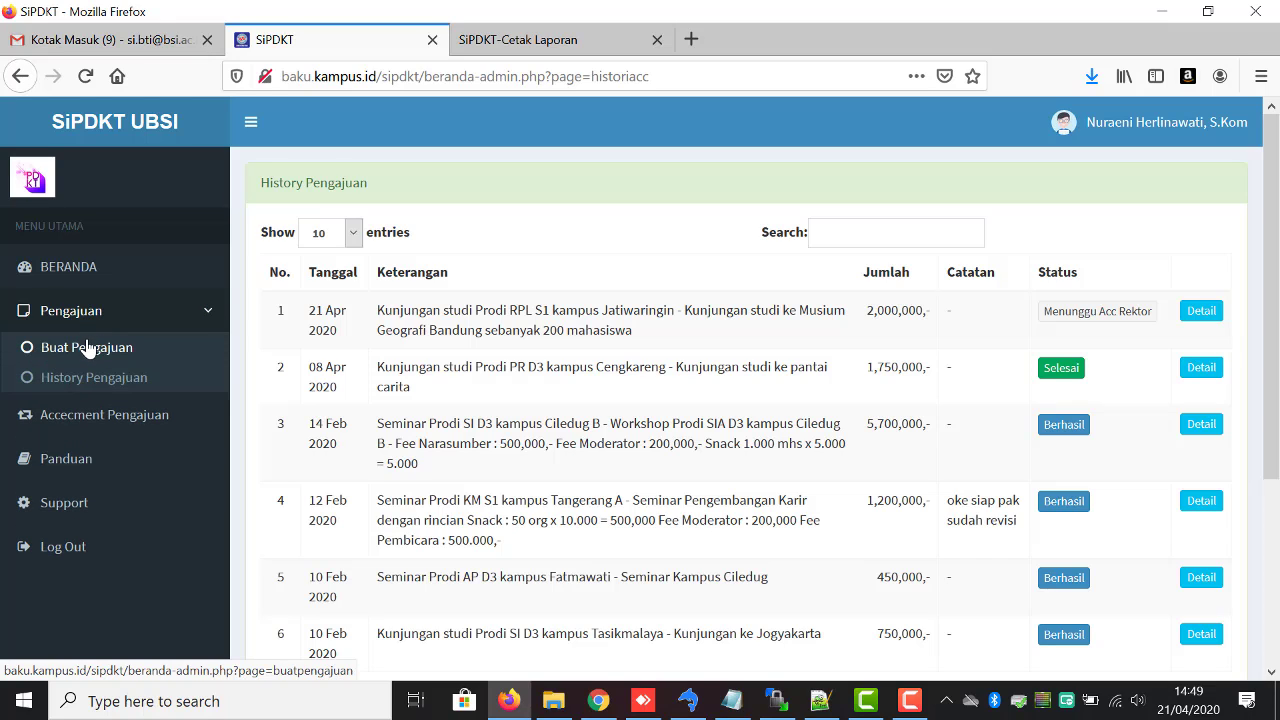
{"action": "left_click", "coordinate": [88, 347]}
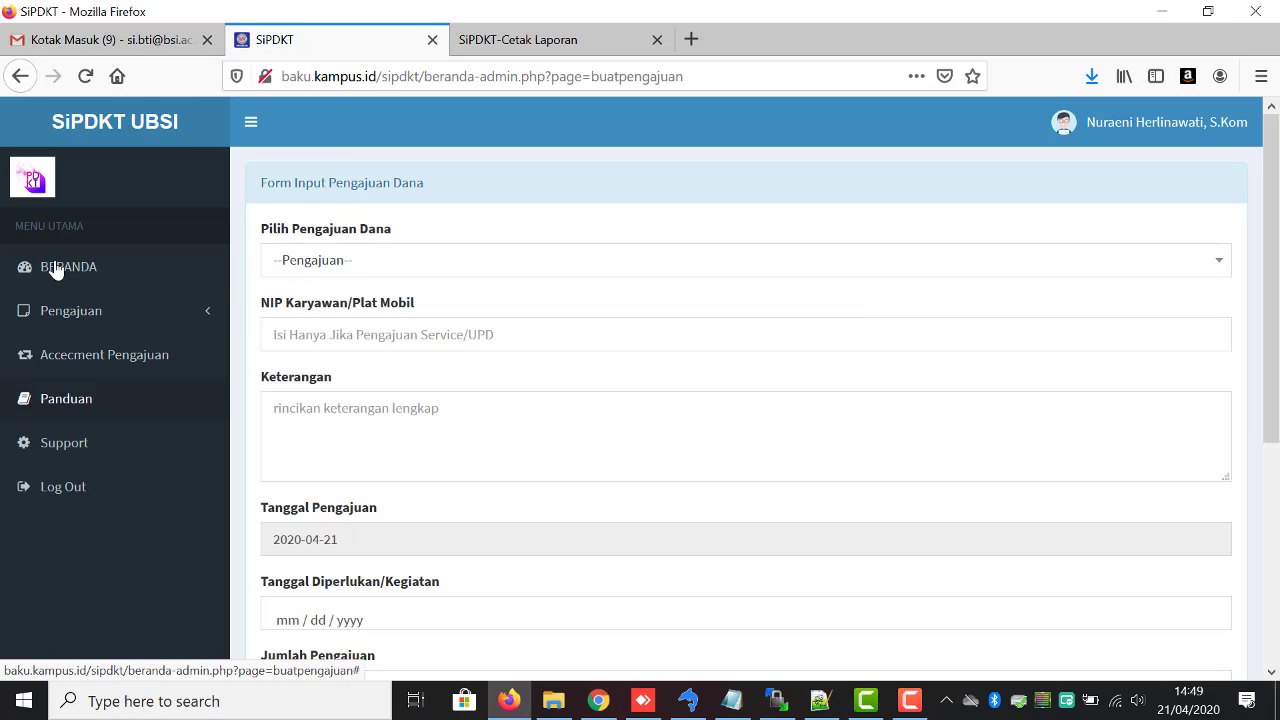
{"action": "left_click", "coordinate": [111, 322]}
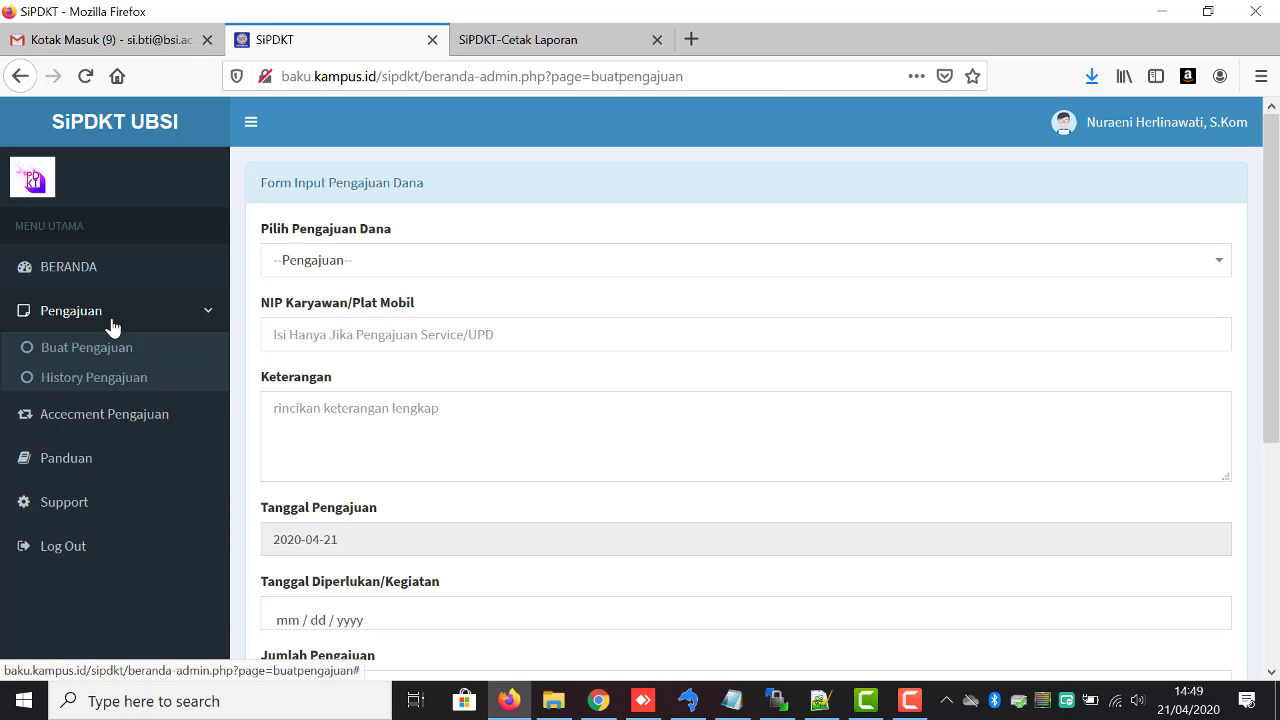
{"action": "left_click", "coordinate": [102, 412]}
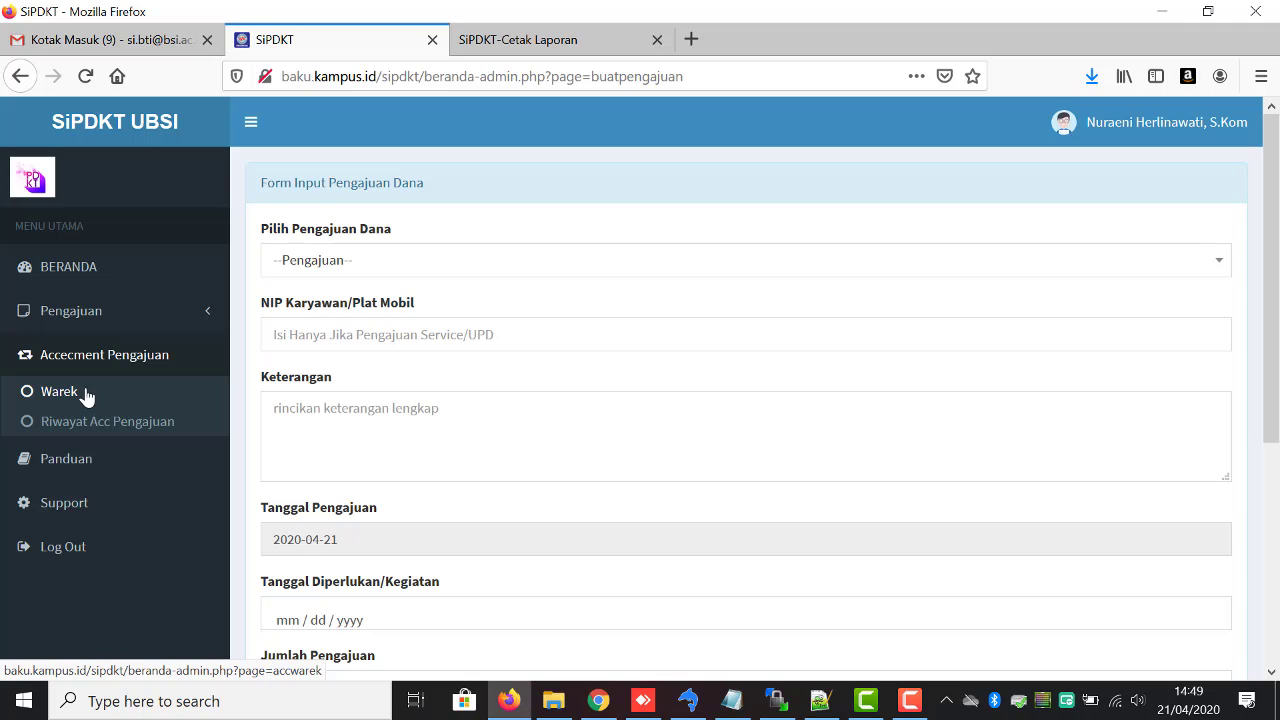
{"action": "left_click", "coordinate": [86, 397]}
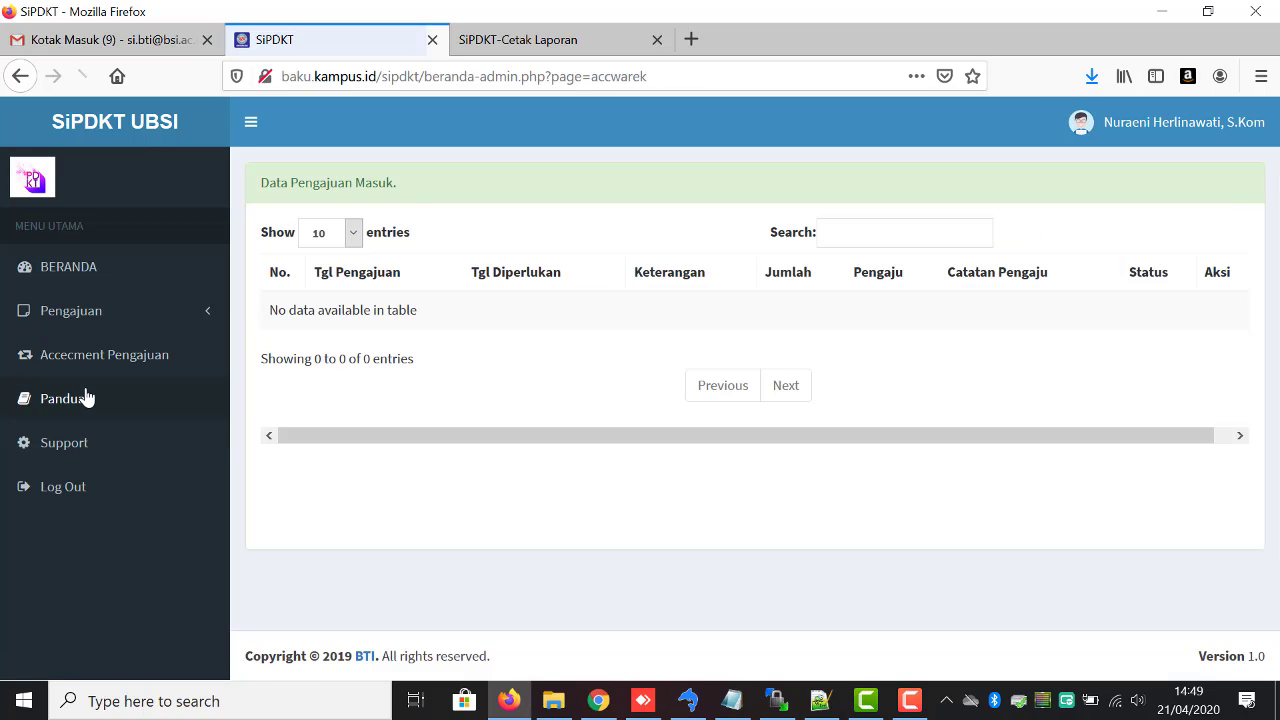
{"action": "left_click", "coordinate": [108, 362]}
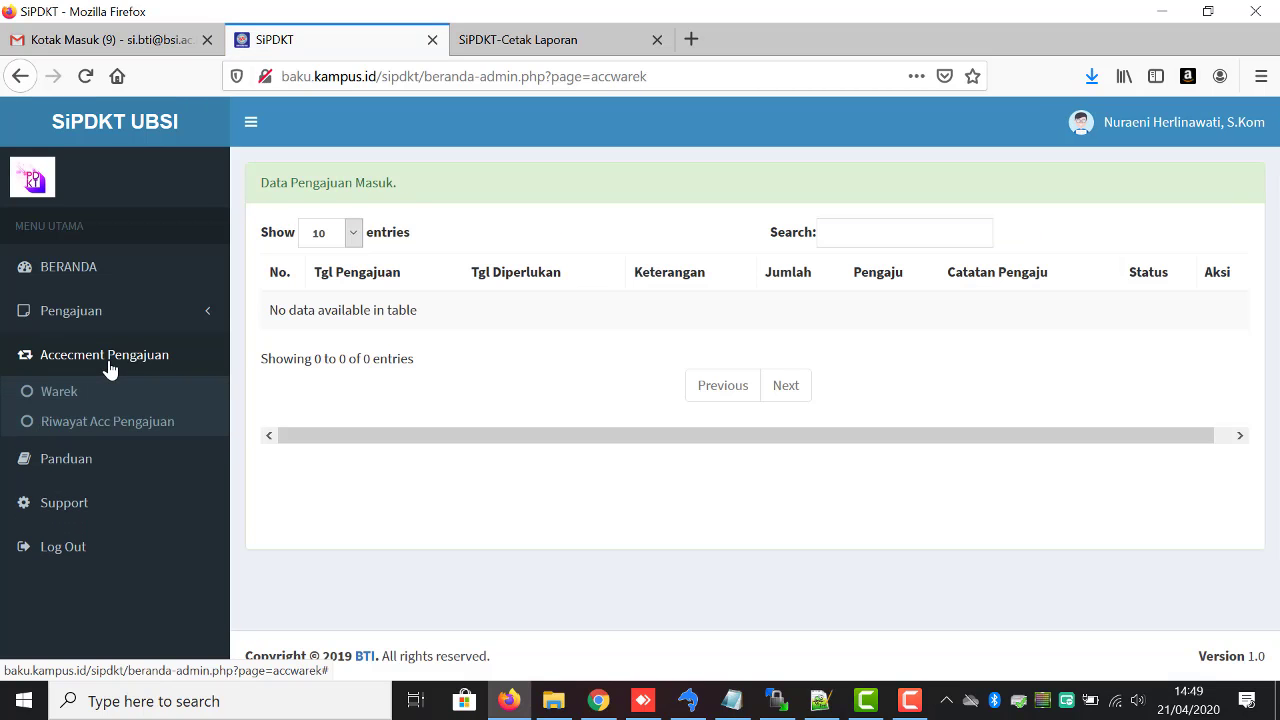
Reopen the Form Input Pengajuan Dana and look through its fields, including Tujuan and Upload Bukti
{"action": "left_click", "coordinate": [58, 313]}
{"action": "left_click", "coordinate": [62, 345]}
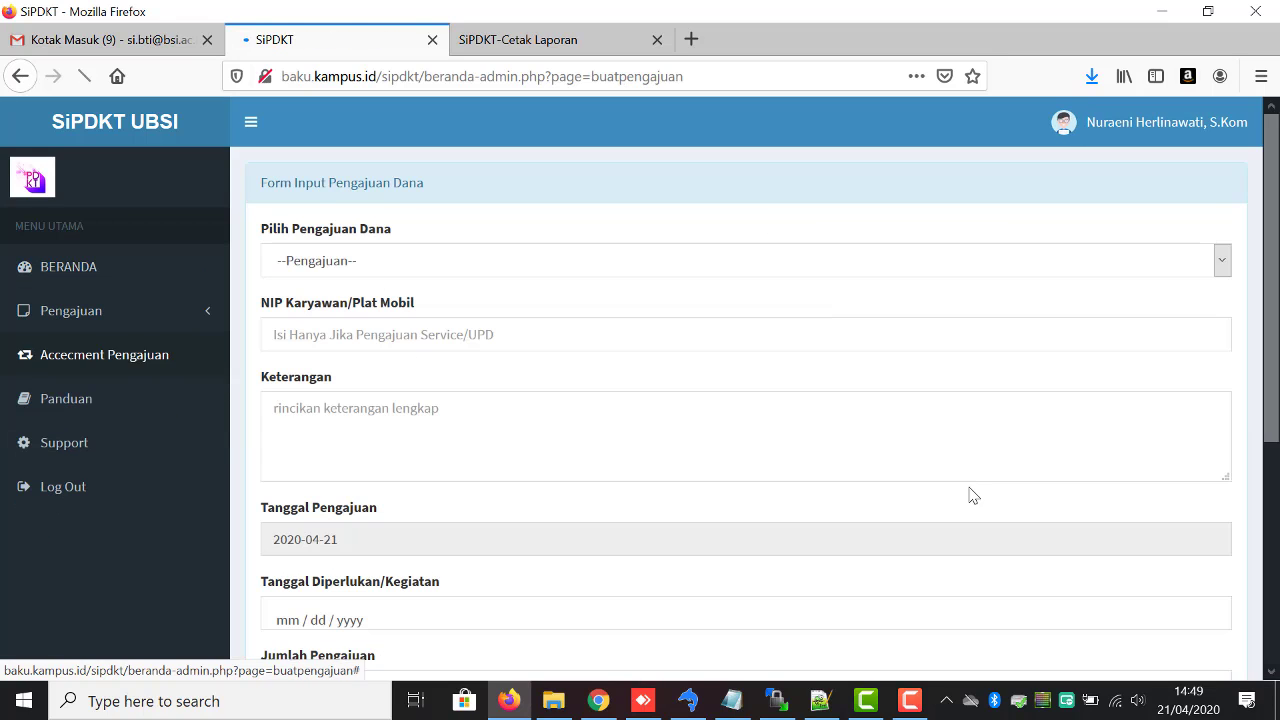
{"action": "left_click", "coordinate": [1275, 563]}
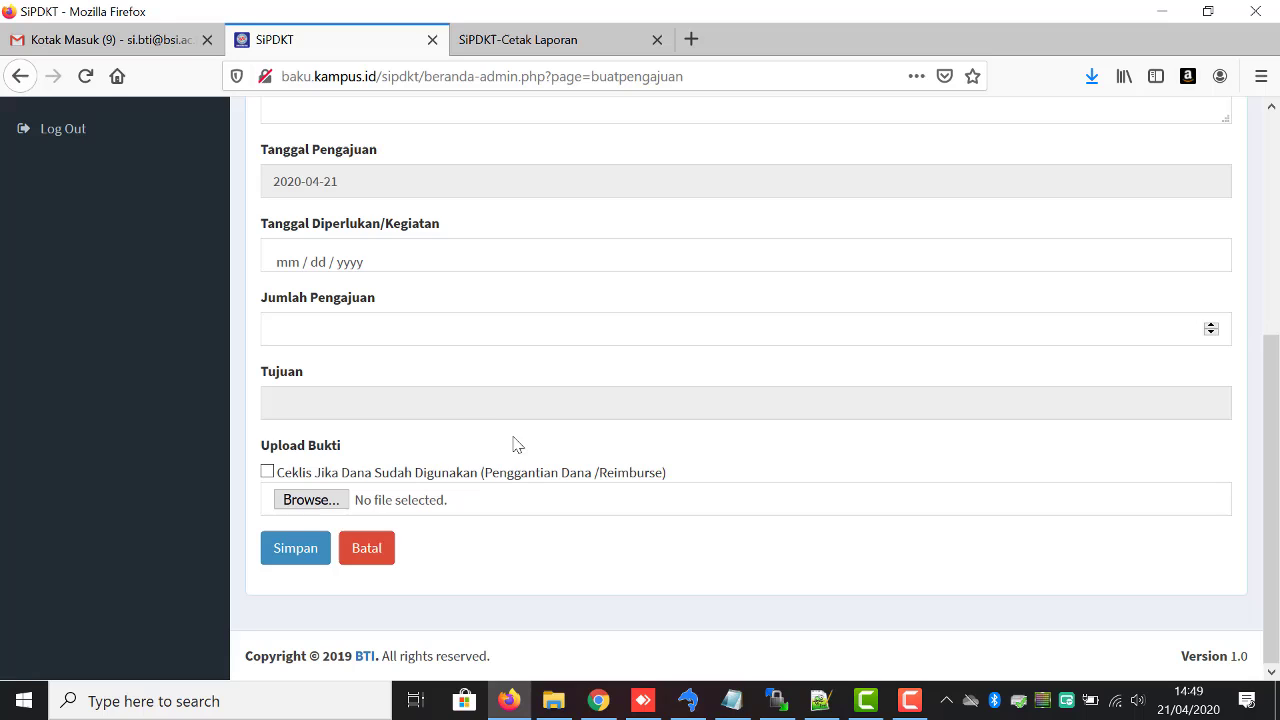
{"action": "left_click", "coordinate": [469, 404]}
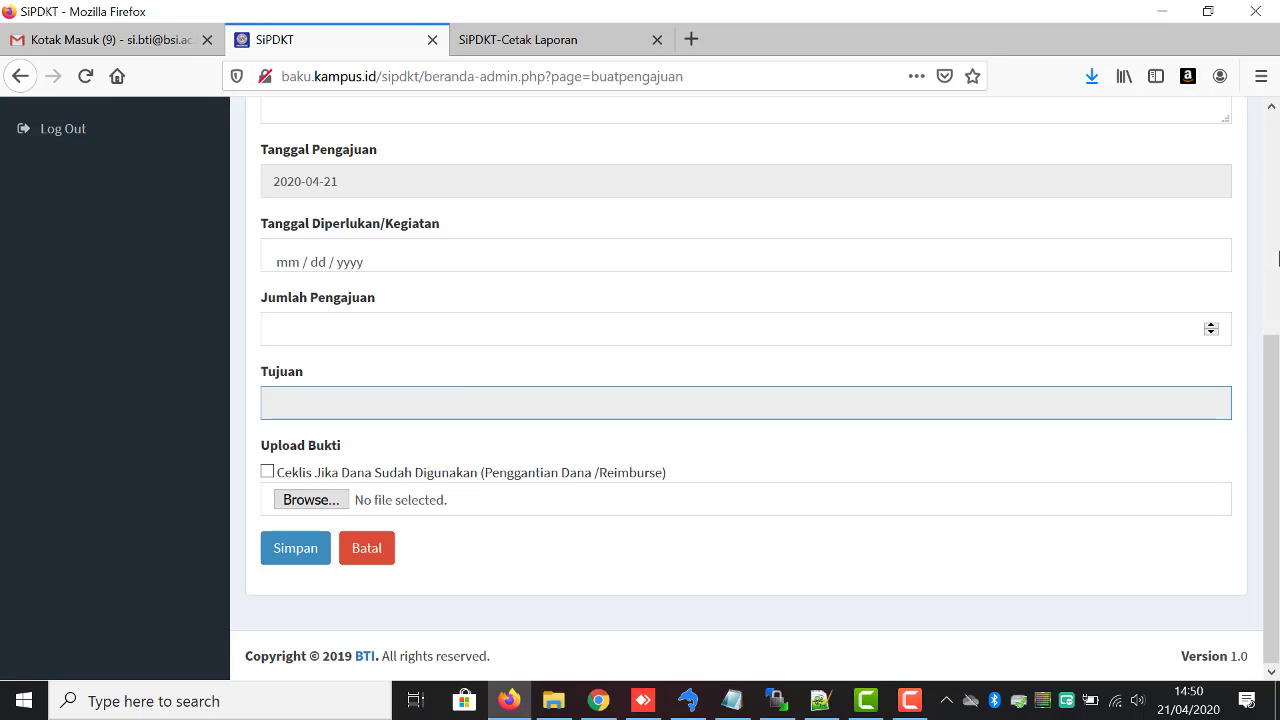
{"action": "scroll", "coordinate": [1278, 258], "scroll_direction": "up", "scroll_amount": 6}
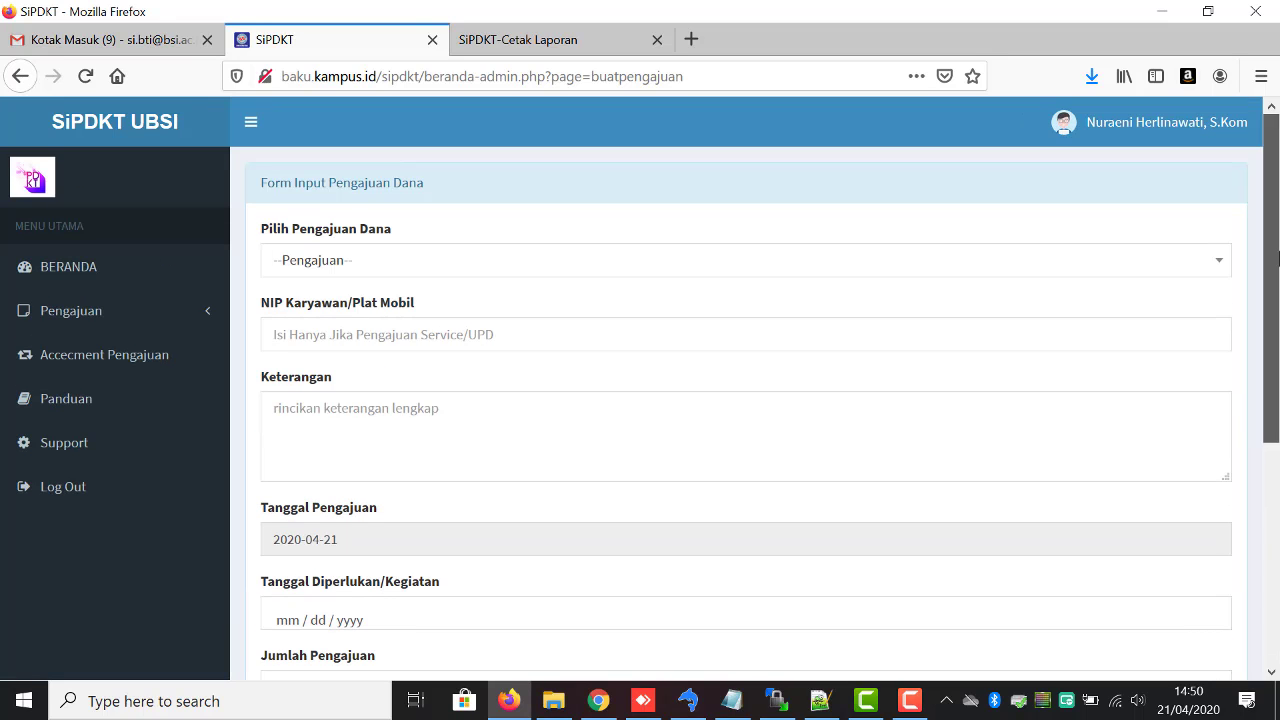
View the Panduan page with its status explanations and the Support page
{"action": "left_click", "coordinate": [130, 329]}
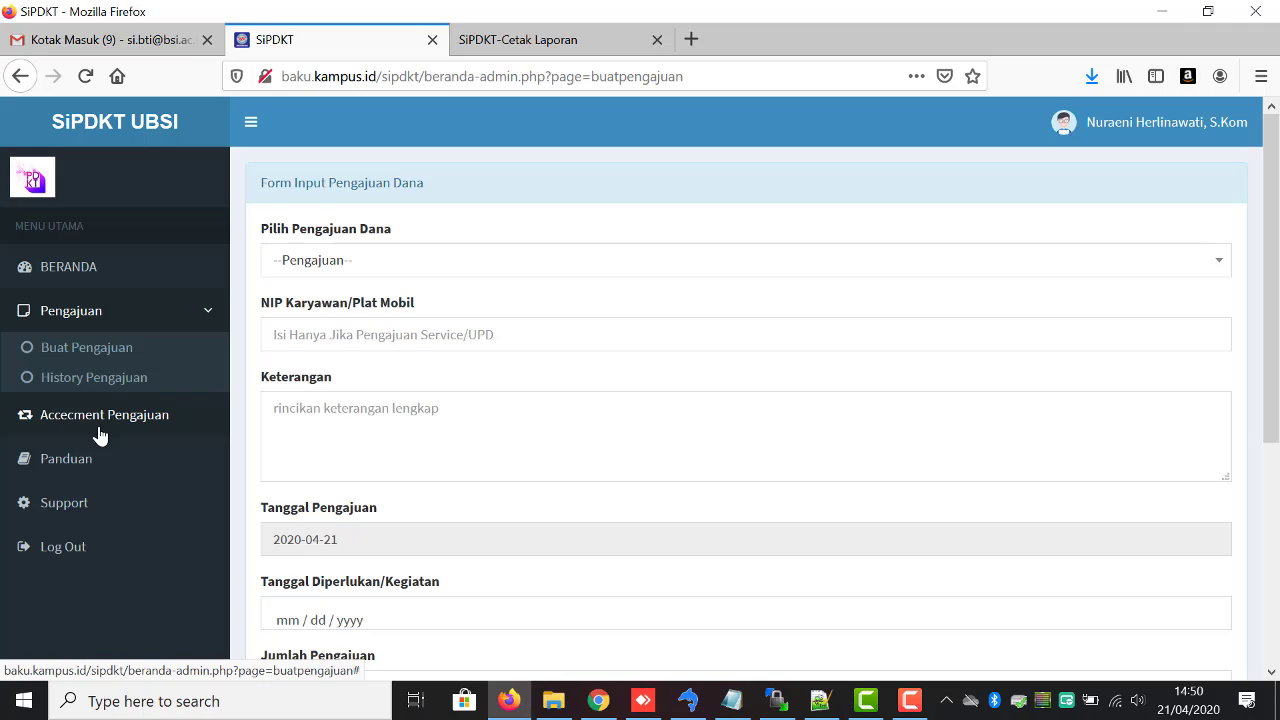
{"action": "left_click", "coordinate": [88, 462]}
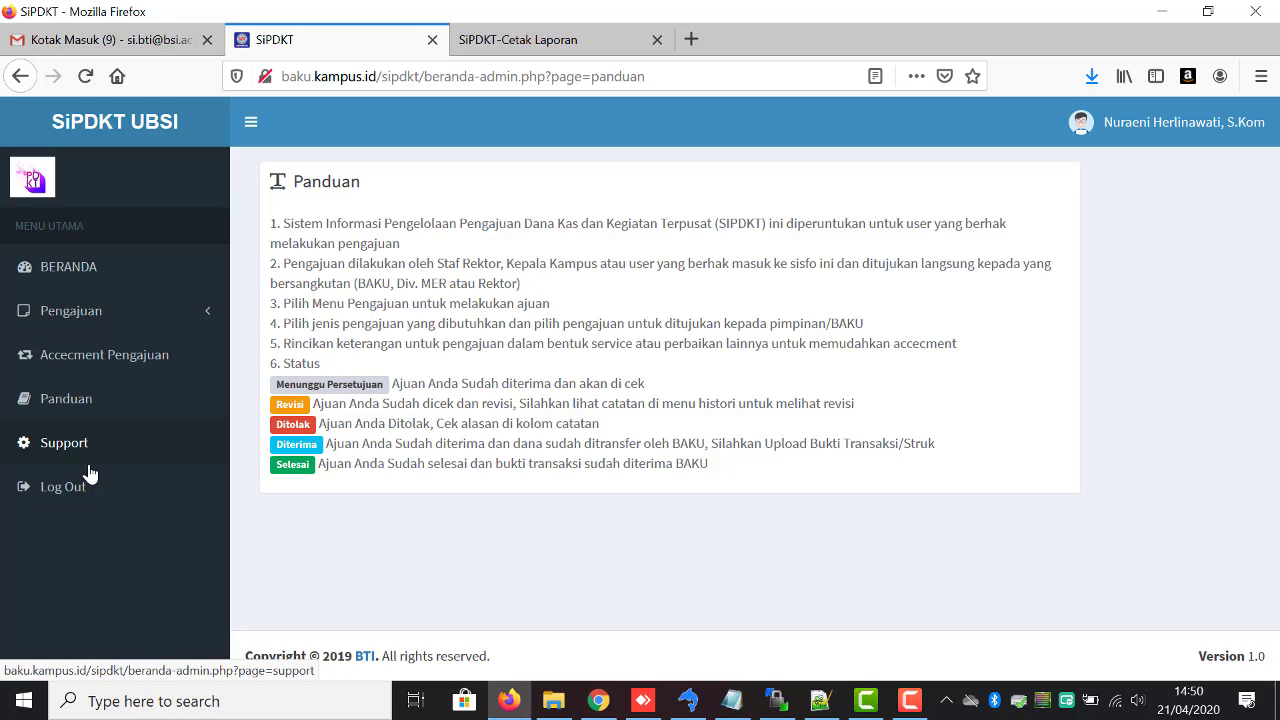
{"action": "left_click", "coordinate": [88, 460]}
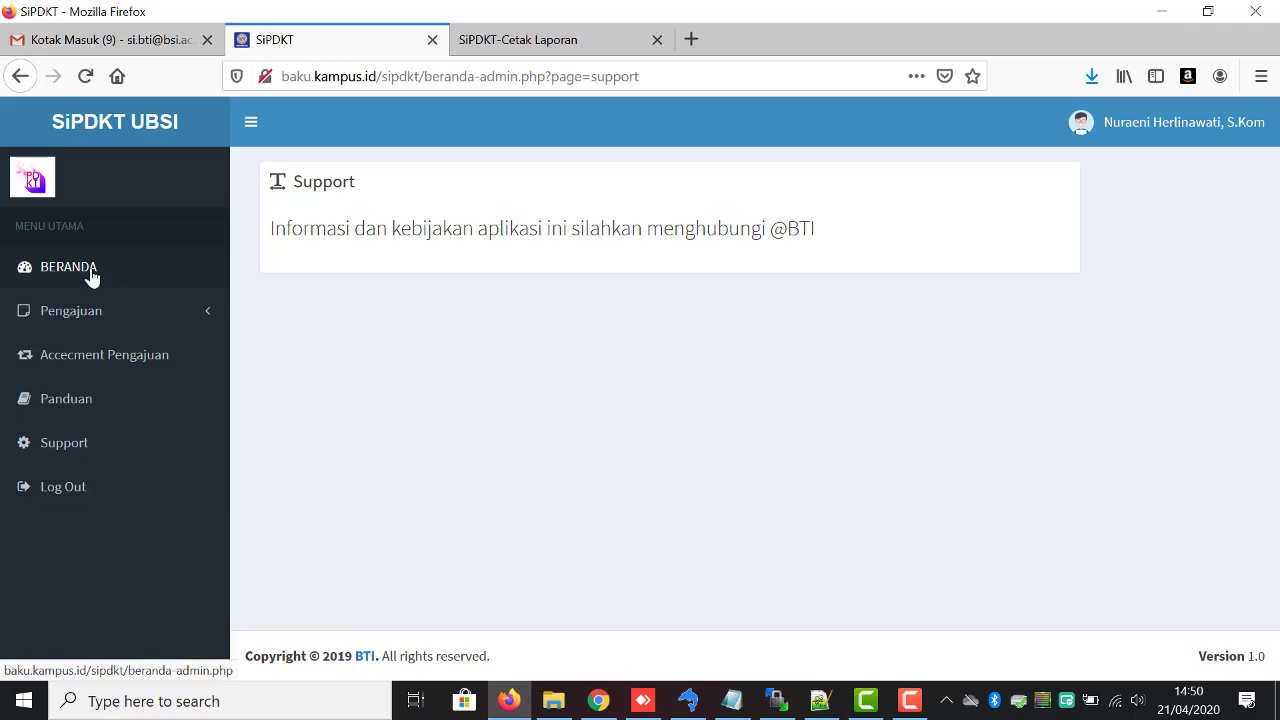
Log out of the Wakil Rektor account
{"action": "left_click", "coordinate": [88, 490]}
{"action": "left_click", "coordinate": [690, 358]}
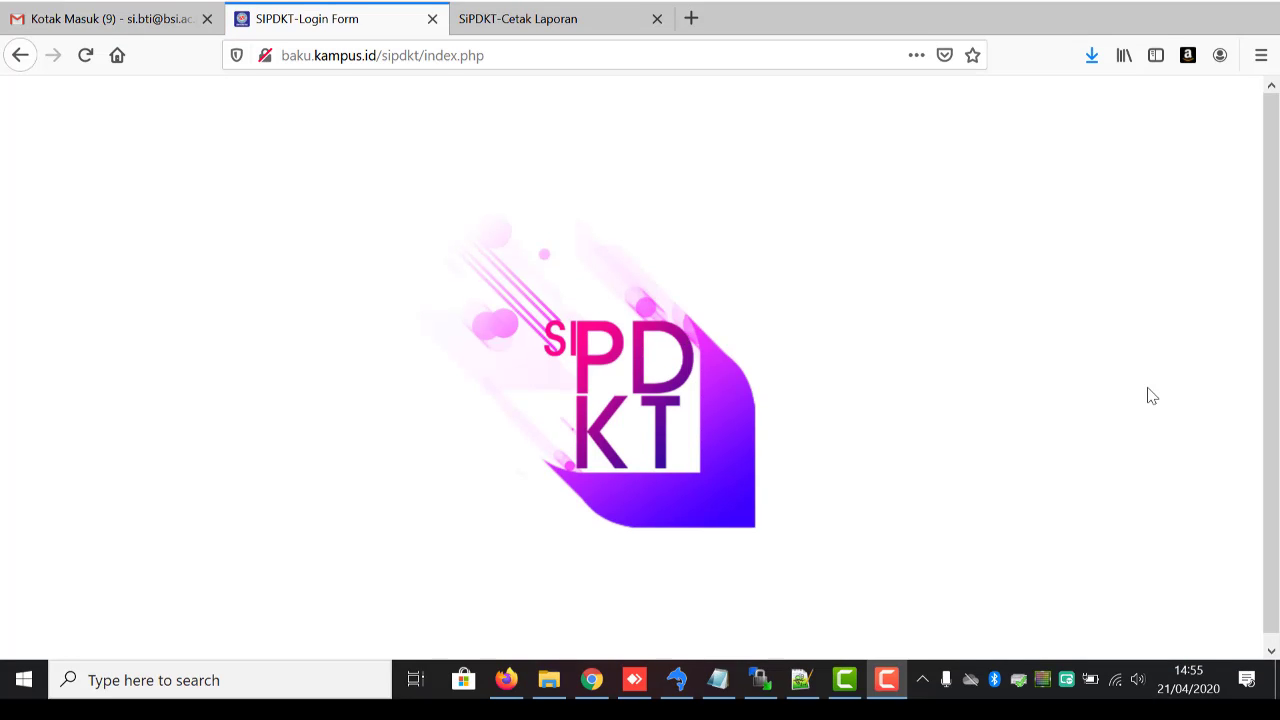
Highlight Rektor in the Notepad role list, and look up the Rektor account's username in the kasbaku19 user table of the database client
{"action": "left_click", "coordinate": [717, 680]}
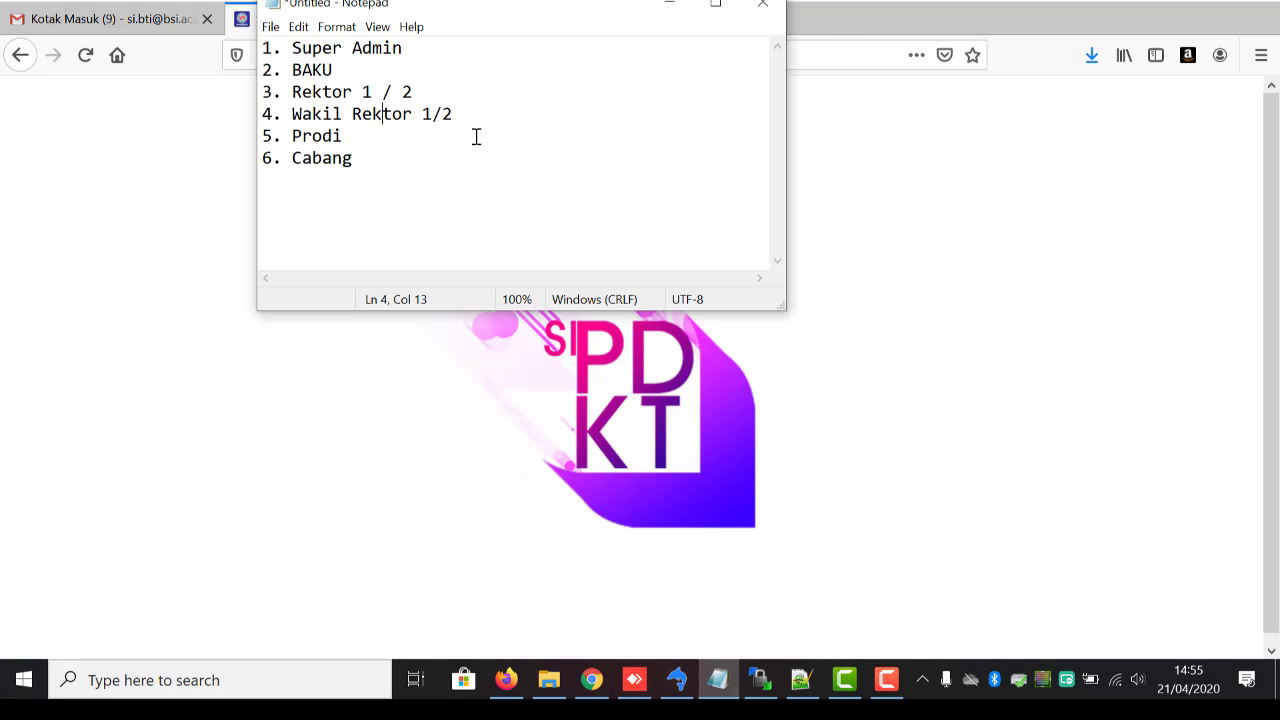
{"action": "left_click", "coordinate": [320, 90]}
{"action": "double_click", "coordinate": [320, 90]}
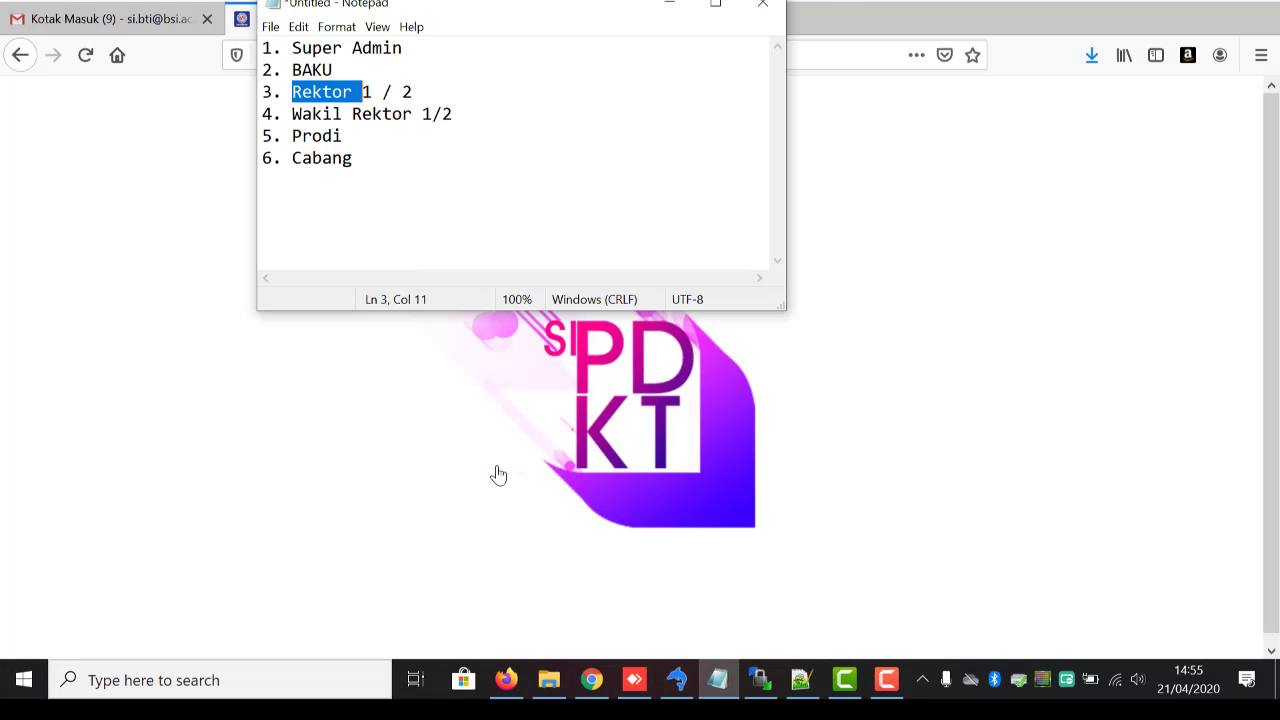
{"action": "left_click", "coordinate": [676, 680]}
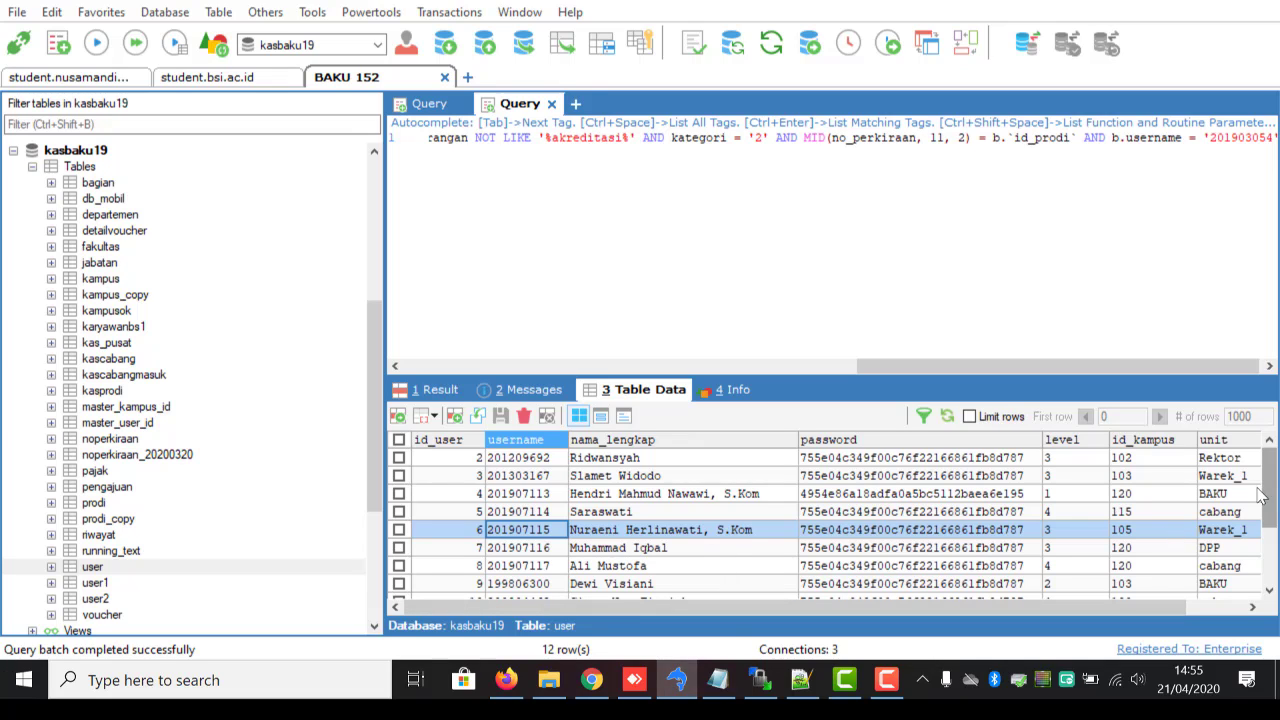
{"action": "left_click", "coordinate": [542, 459]}
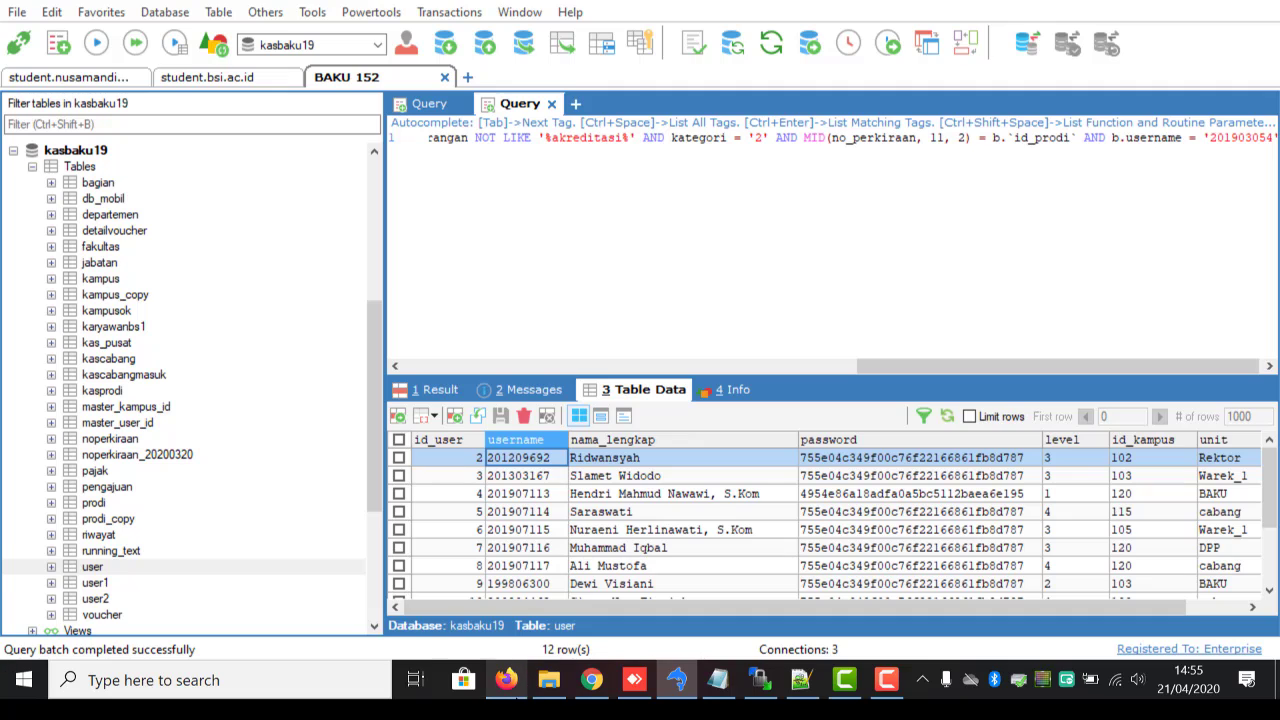
Switch to Firefox, log in to SIPDKT with the Rektor's username and account password, and dismiss the welcome message and download dialog
{"action": "left_click", "coordinate": [506, 680]}
{"action": "left_click", "coordinate": [700, 362]}
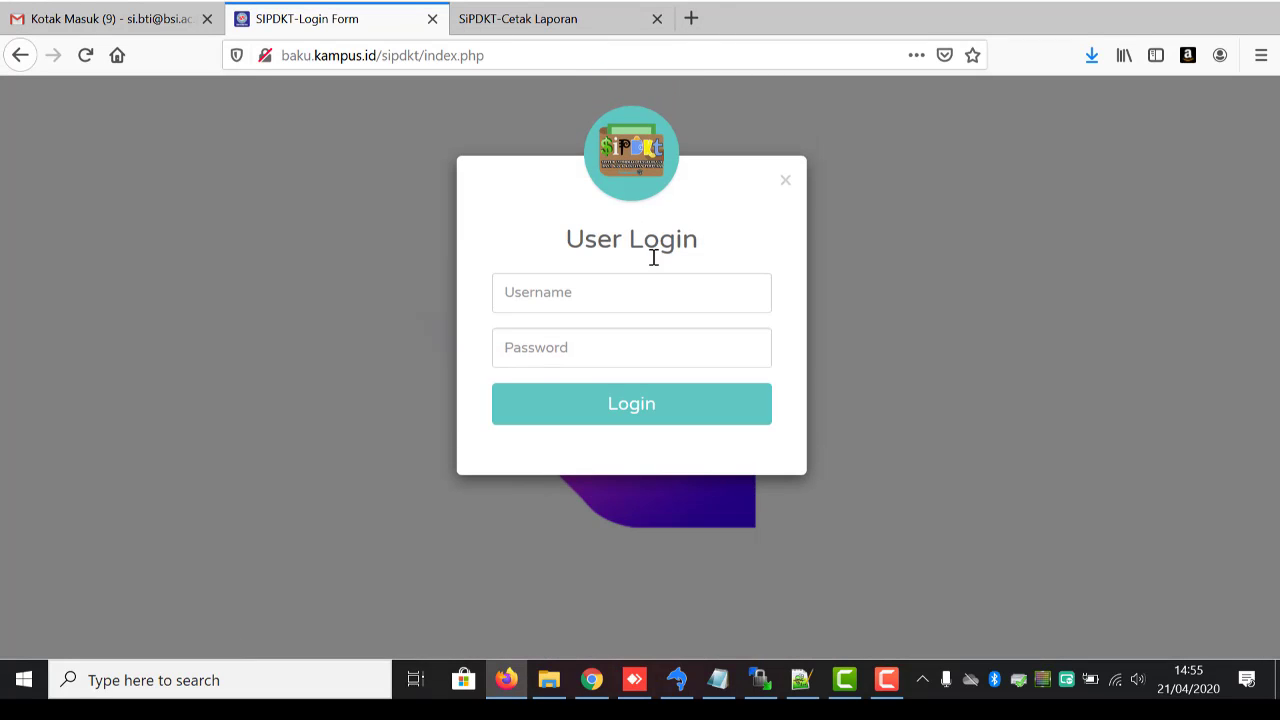
{"action": "left_click", "coordinate": [652, 276]}
{"action": "type", "text": "201209692"}
{"action": "key", "text": "Tab"}
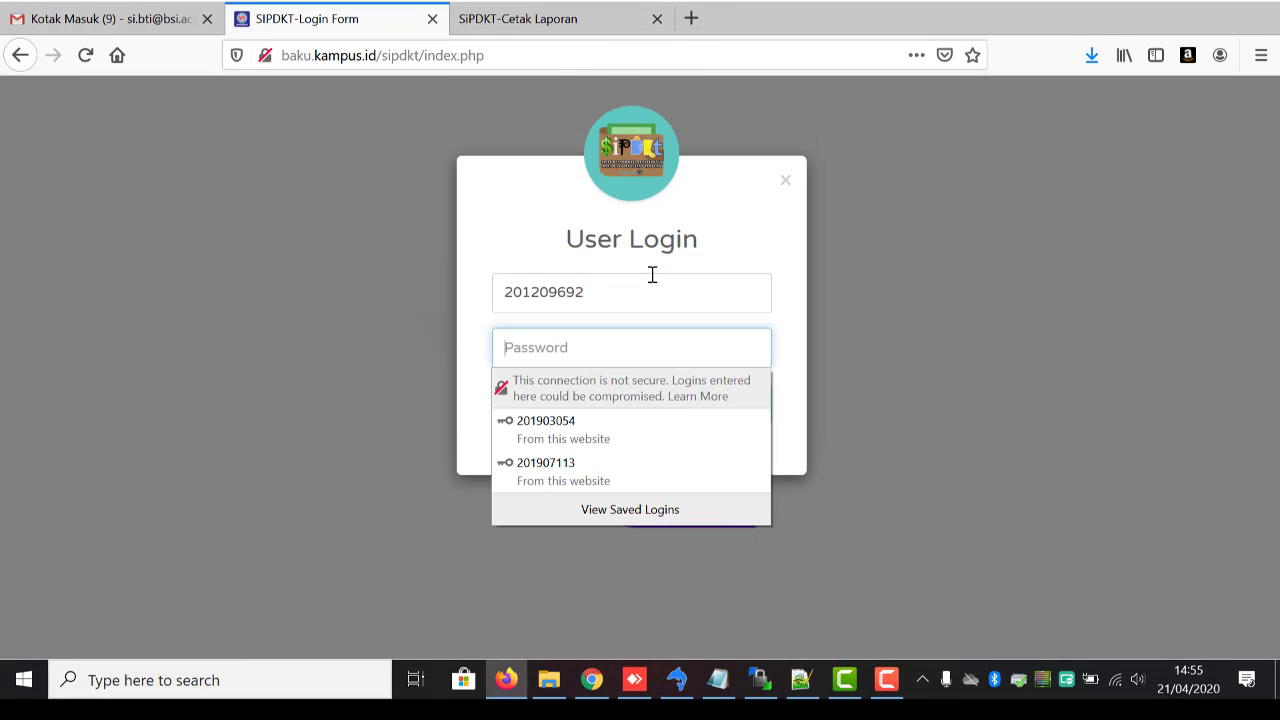
{"action": "type", "text": "••"}
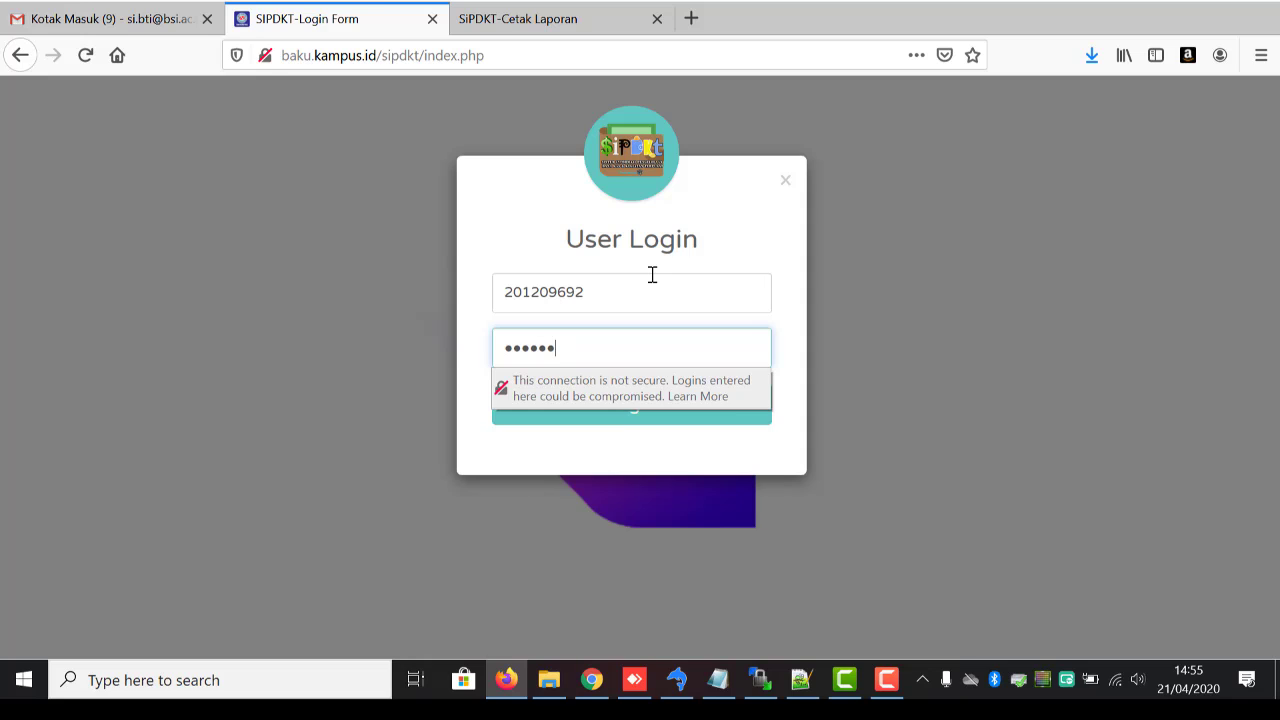
{"action": "key", "text": "Return"}
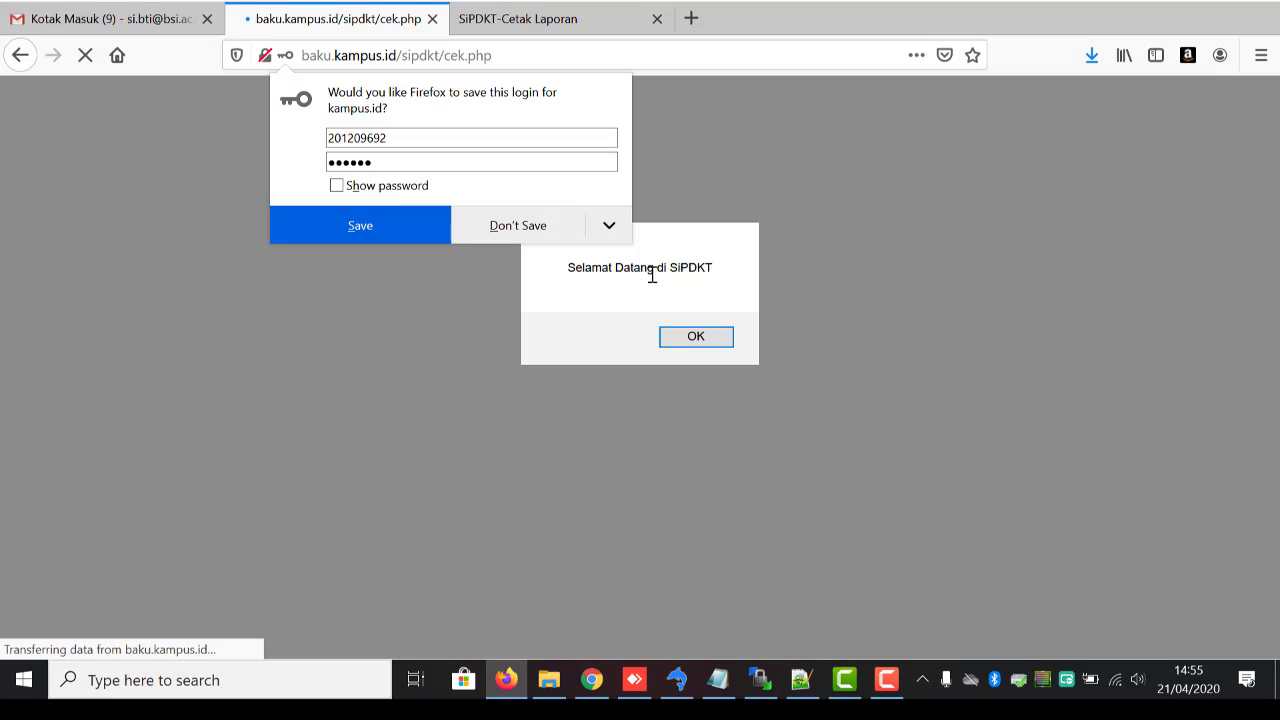
{"action": "left_click", "coordinate": [695, 336]}
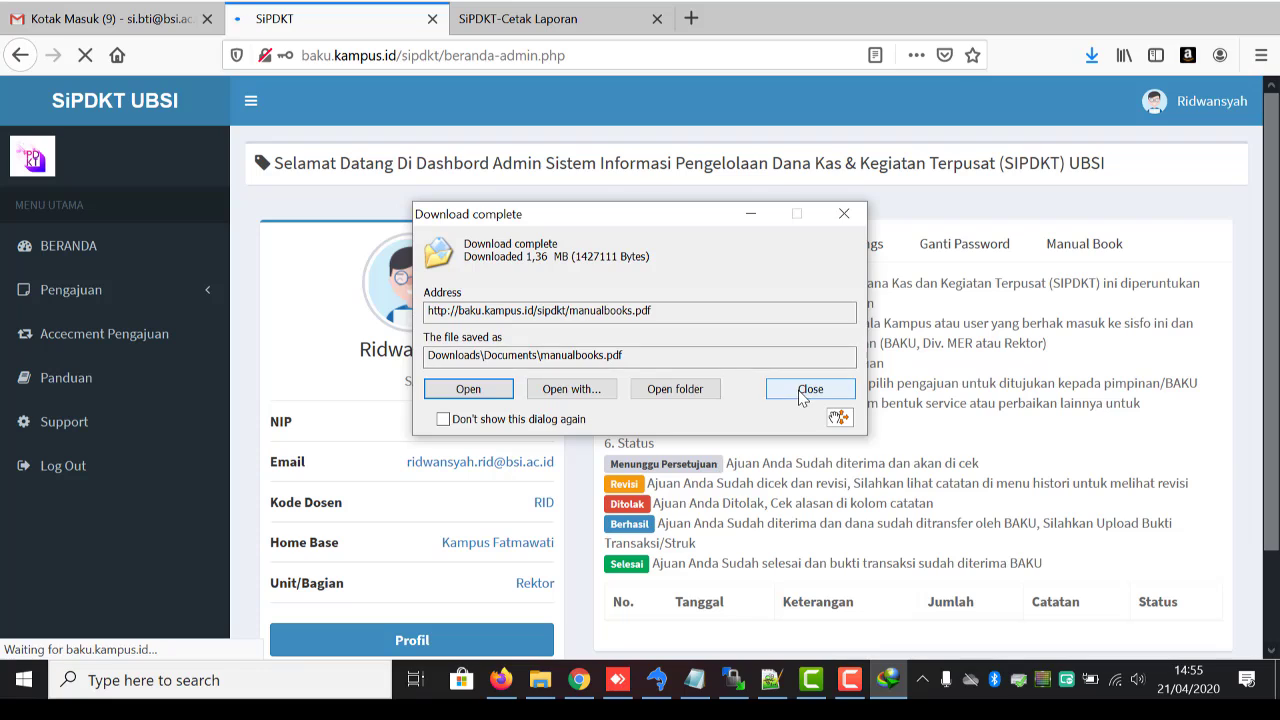
{"action": "left_click", "coordinate": [806, 390]}
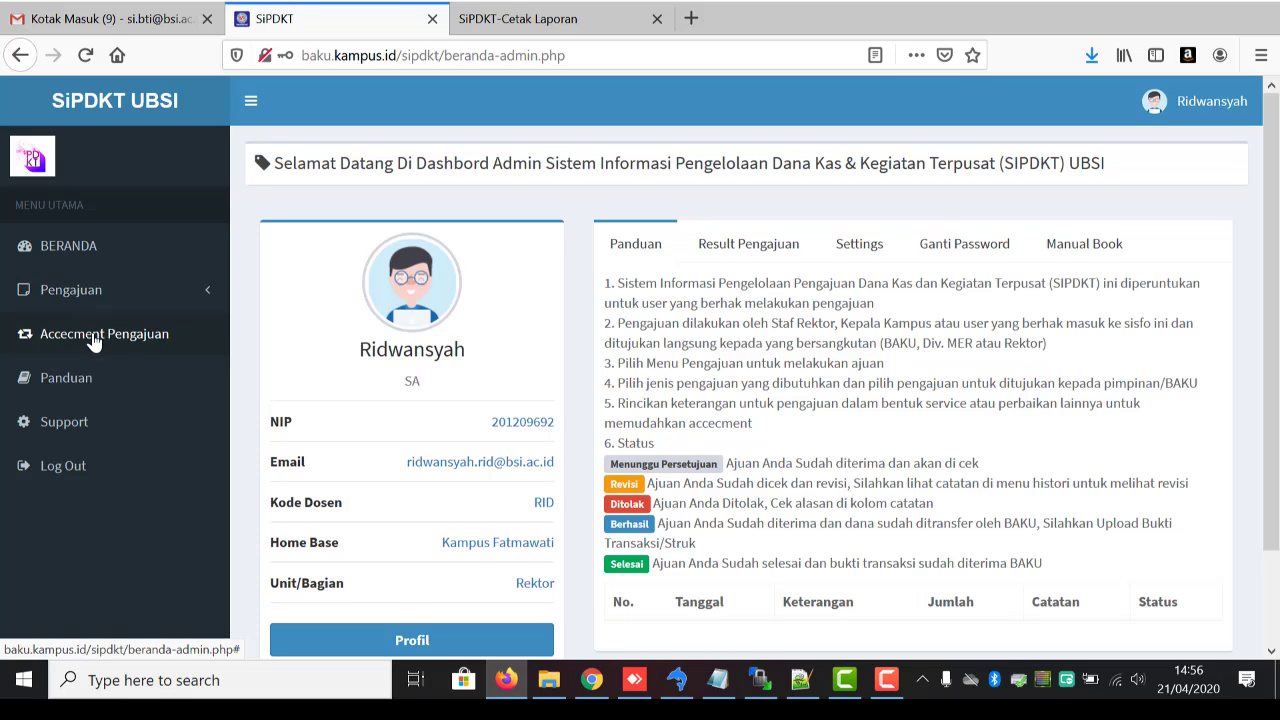
Open the Rektor's Buat Pengajuan form and look through the fund request types offered under Pilih Pengajuan Dana
{"action": "left_click", "coordinate": [70, 292]}
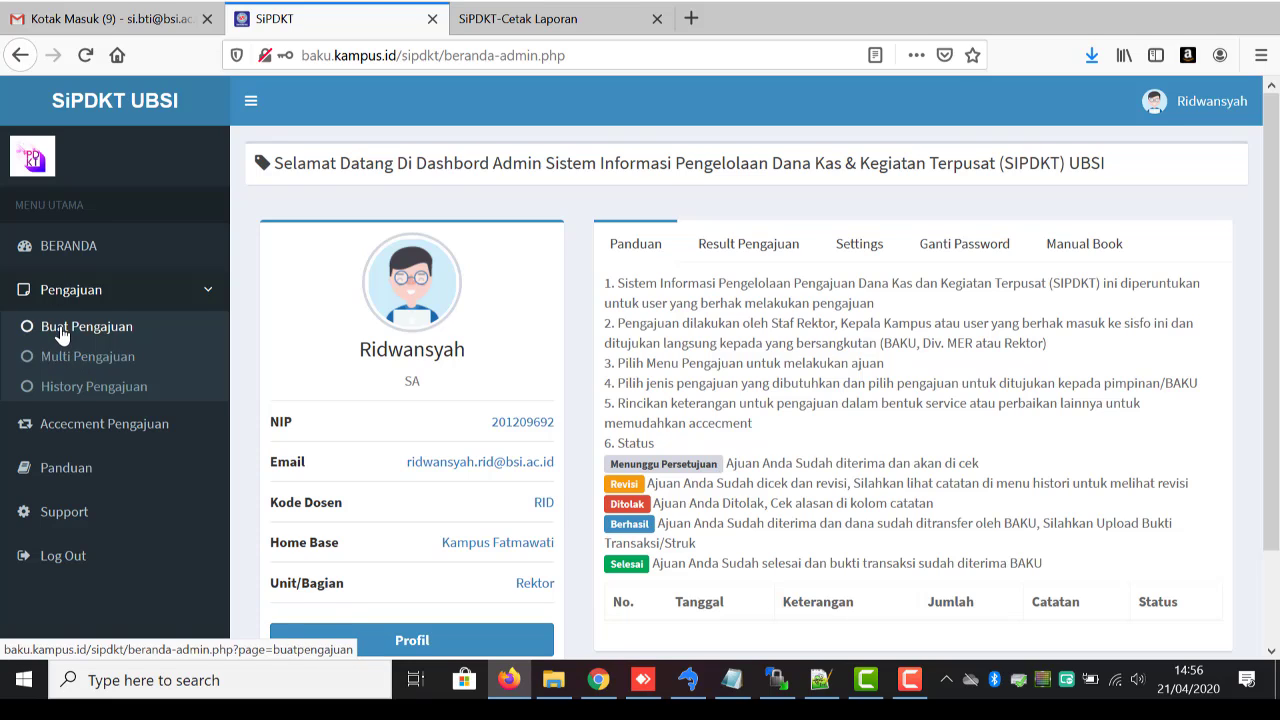
{"action": "left_click", "coordinate": [61, 328]}
{"action": "left_click", "coordinate": [597, 250]}
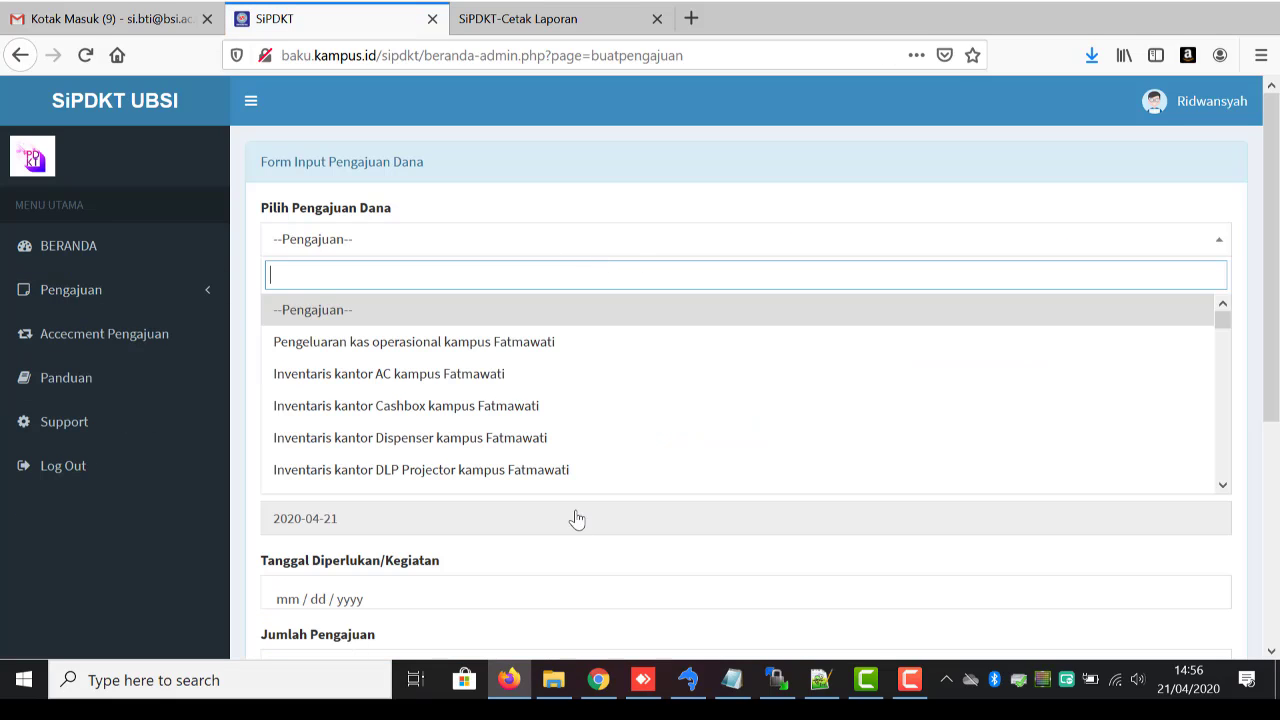
{"action": "scroll", "coordinate": [1223, 415], "scroll_direction": "down", "scroll_amount": 10}
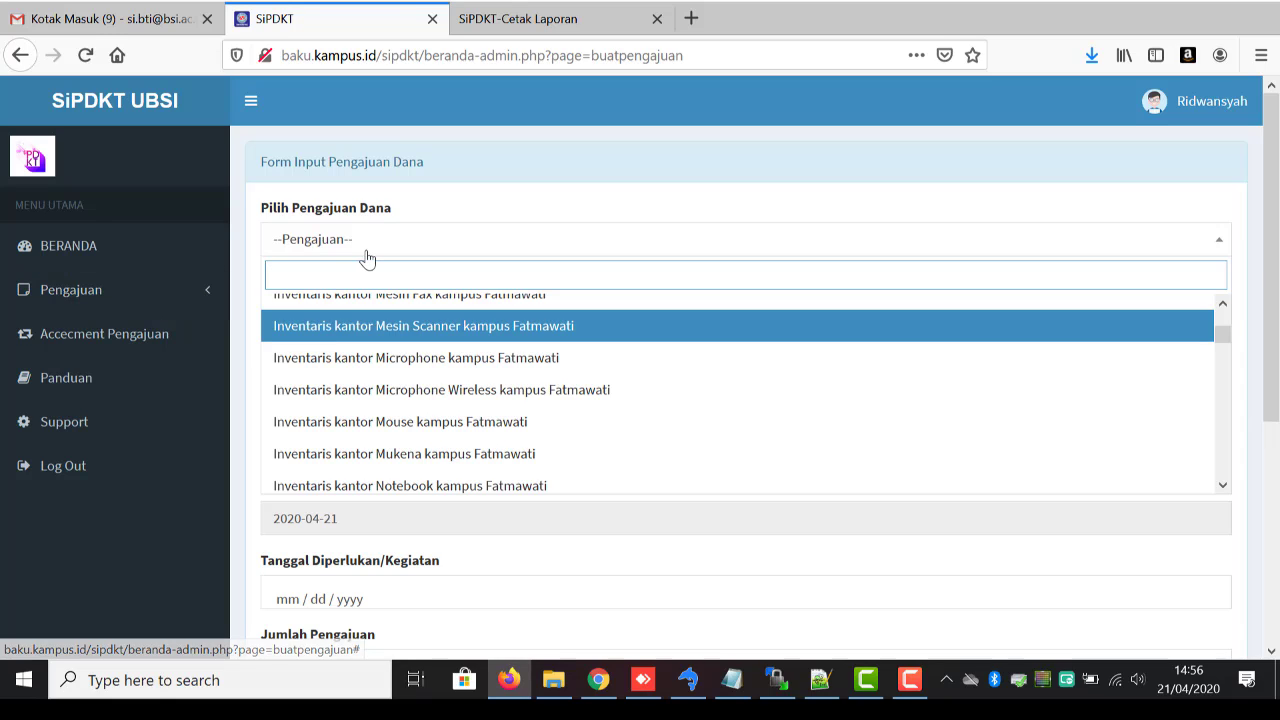
Open the Multi Pengajuan form, set Jumlah Personil to 5, and process it
{"action": "left_click", "coordinate": [138, 302]}
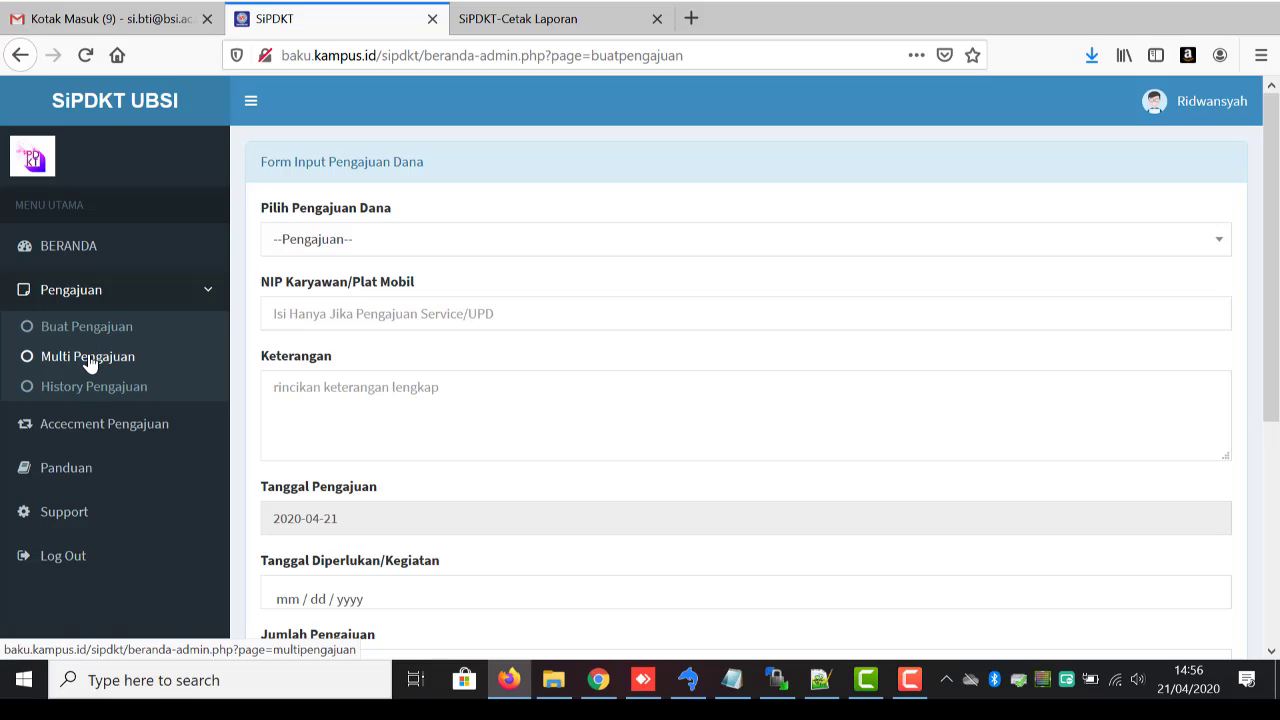
{"action": "left_click", "coordinate": [88, 358]}
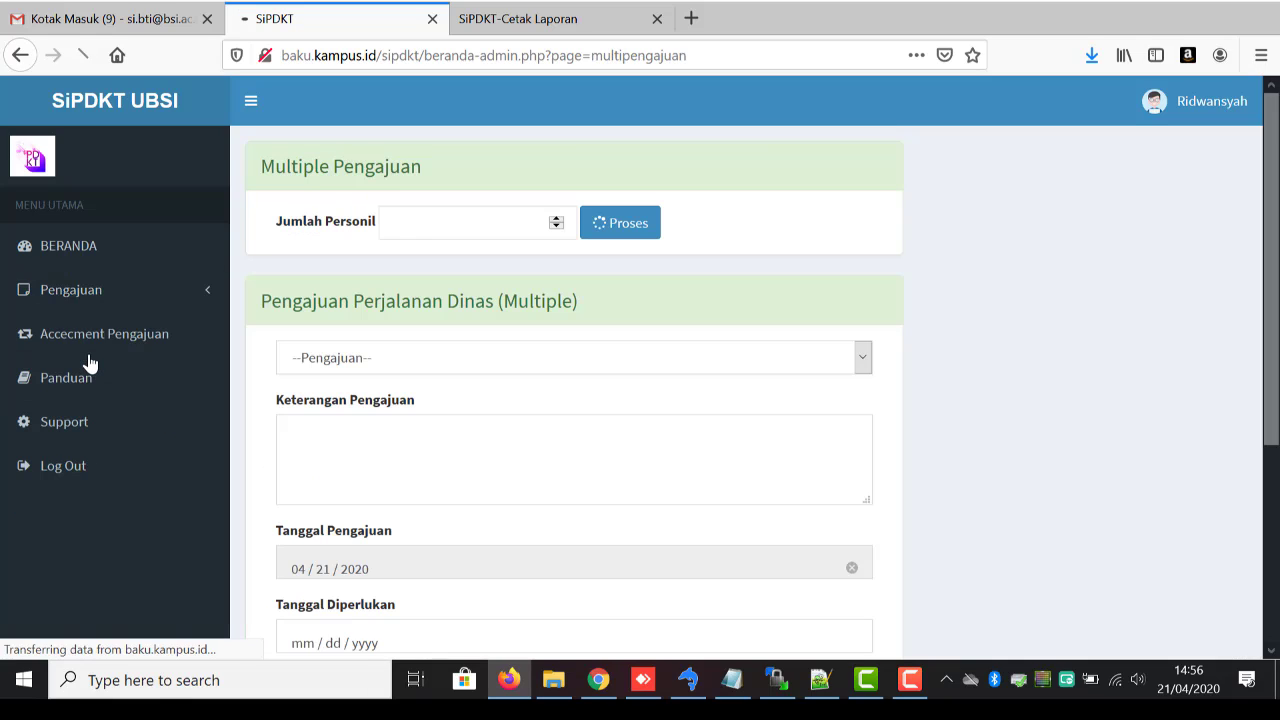
{"action": "left_click", "coordinate": [455, 223]}
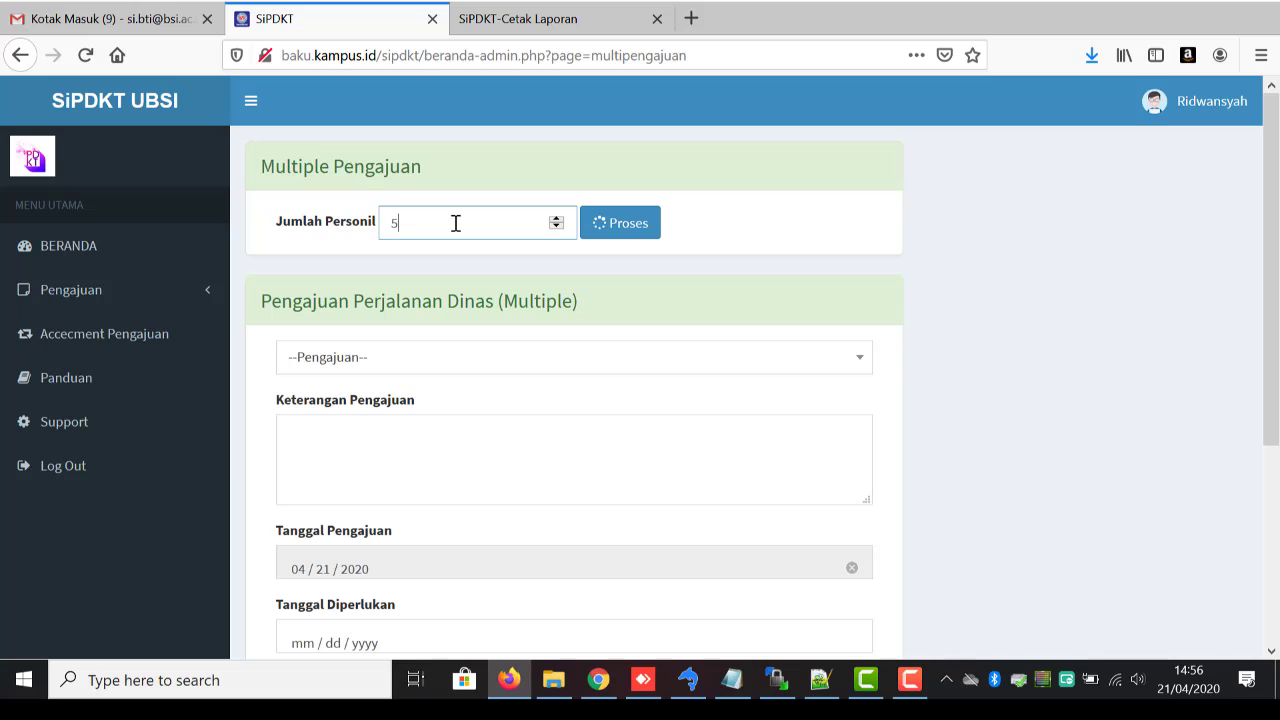
{"action": "left_click", "coordinate": [634, 226]}
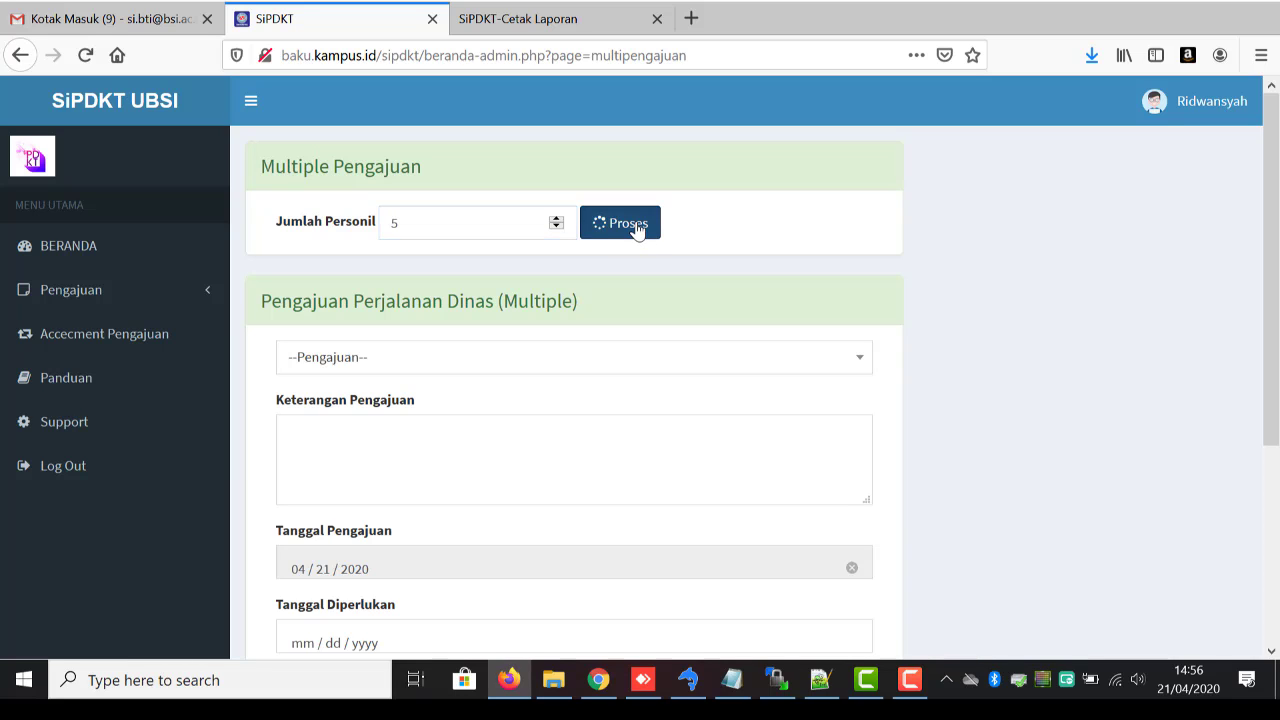
Look over the Pengajuan Perjalanan Dinas (Multiple) form and its separate NIP fields for the five personnel
{"action": "left_click", "coordinate": [697, 336]}
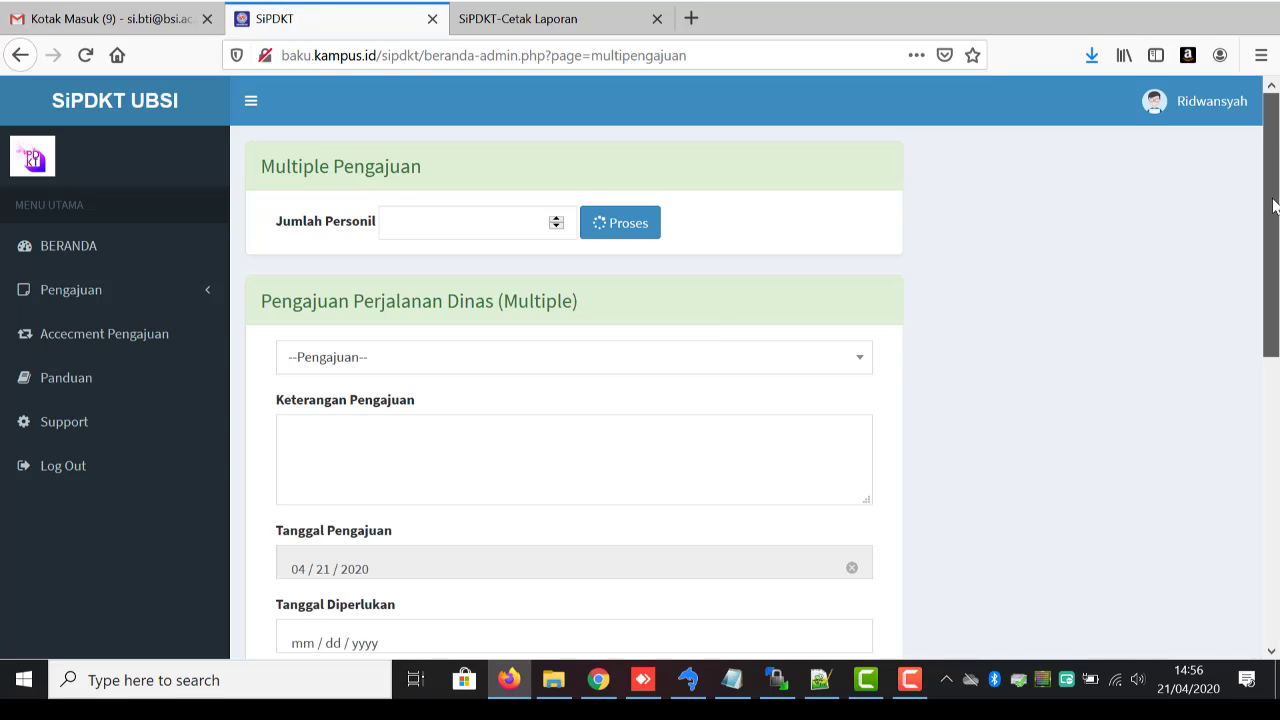
{"action": "left_click_drag", "start_coordinate": [1271, 206], "coordinate": [1277, 445]}
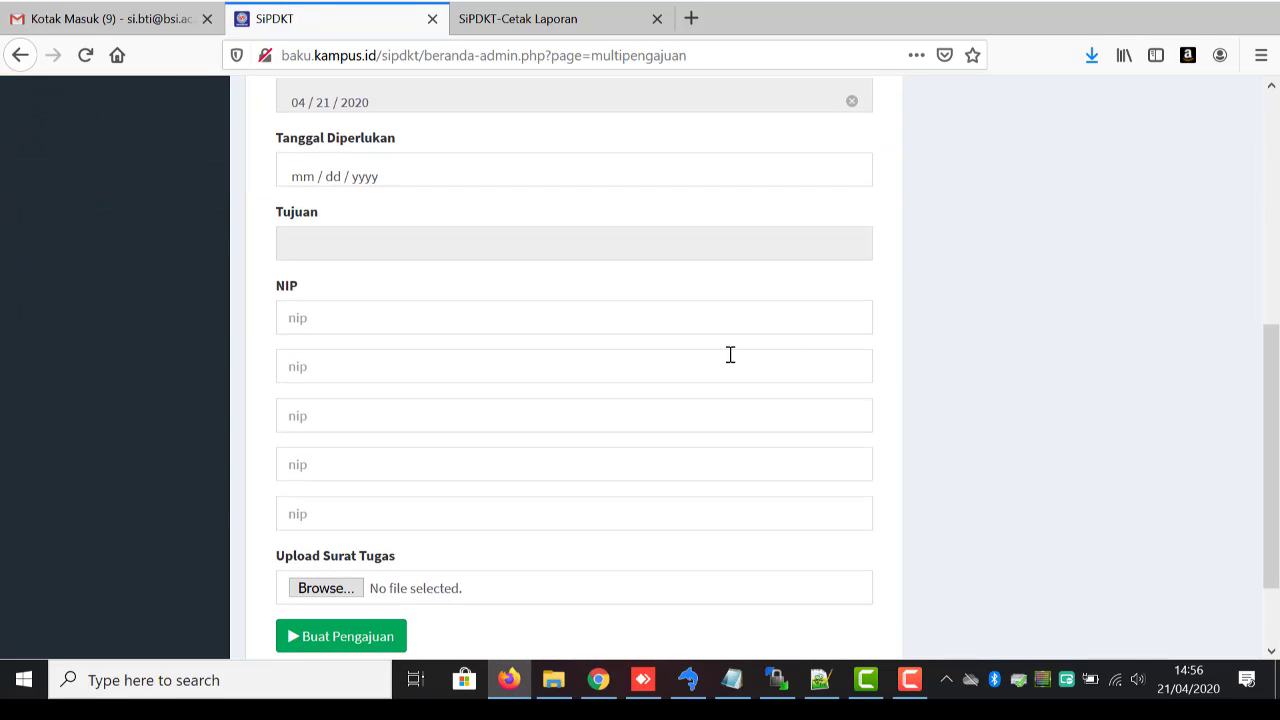
{"action": "left_click", "coordinate": [551, 320]}
{"action": "left_click", "coordinate": [516, 362]}
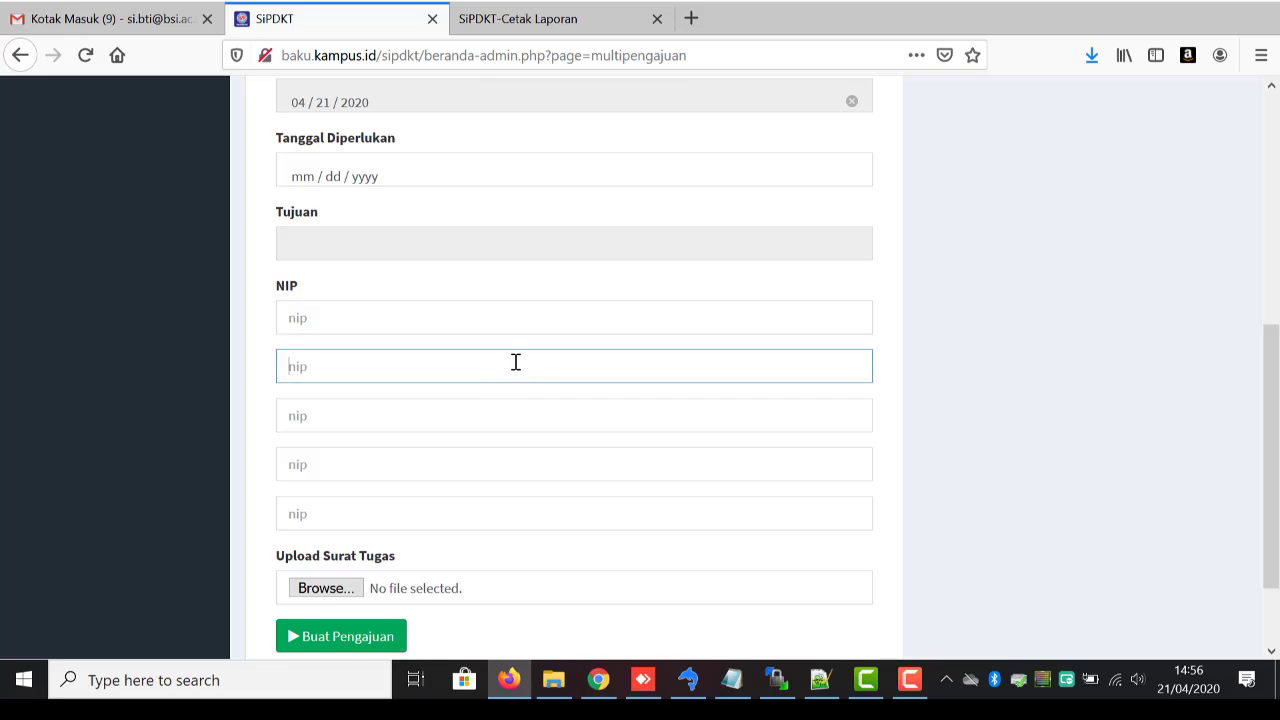
{"action": "left_click", "coordinate": [470, 418]}
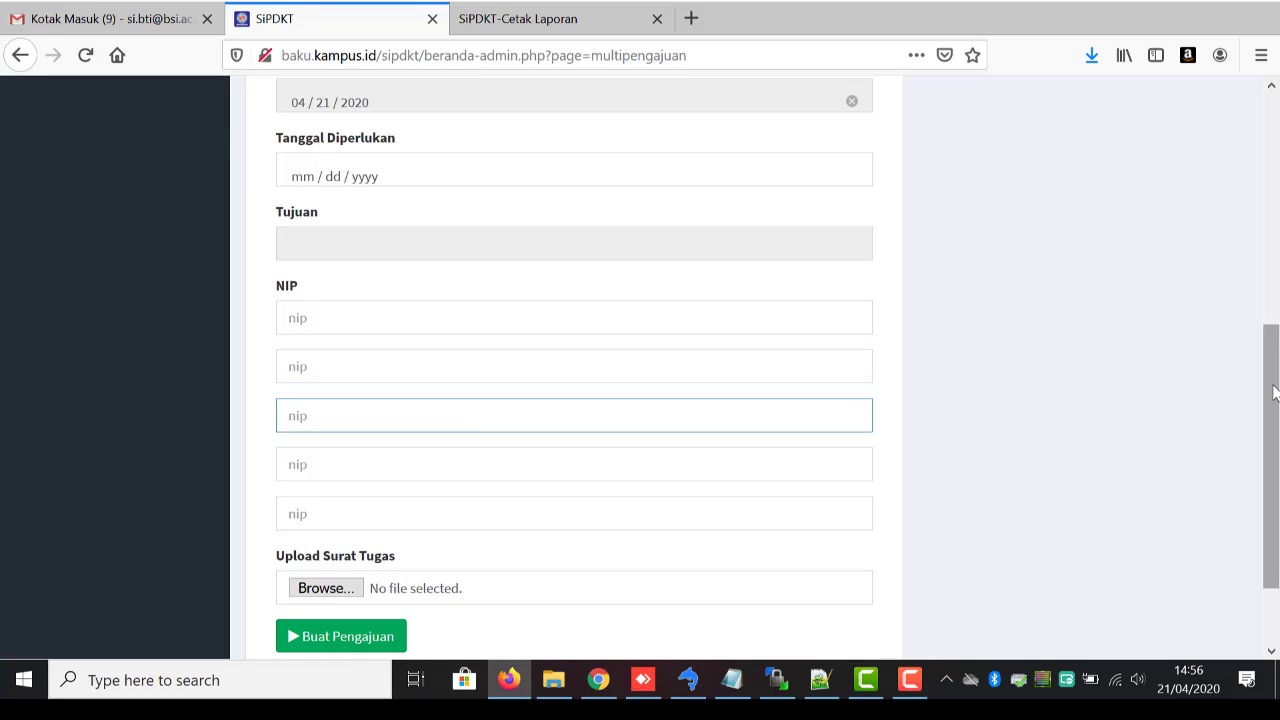
{"action": "left_click_drag", "start_coordinate": [1272, 392], "coordinate": [1277, 163]}
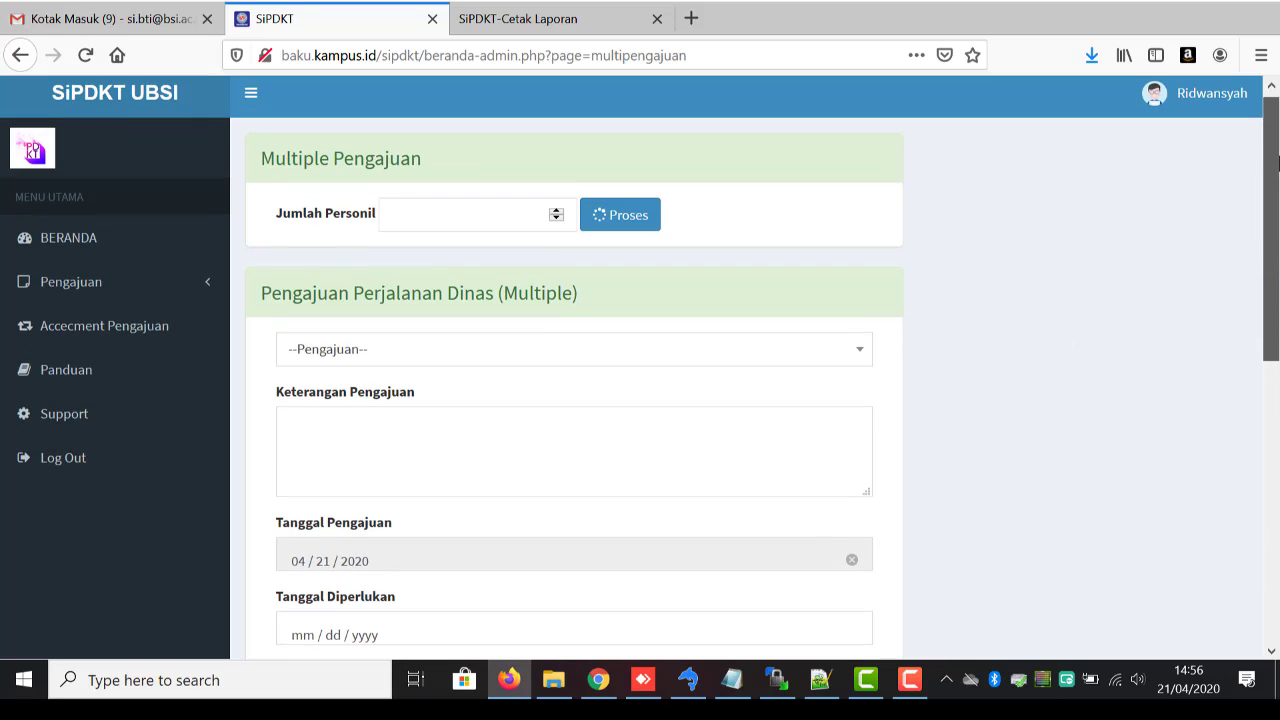
Look through the travel expense types and choose Biaya perjalanan dinas (Hotel) nama karyawan as the Pengajuan
{"action": "left_click", "coordinate": [811, 362]}
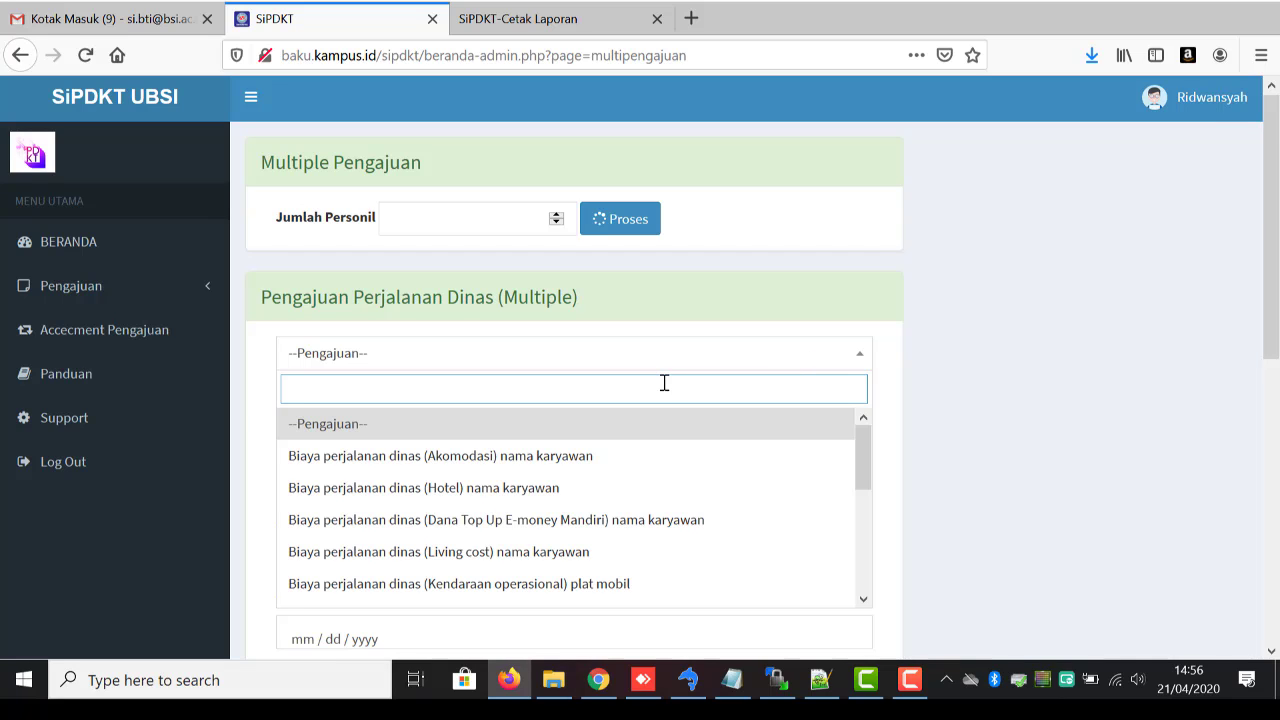
{"action": "left_click_drag", "start_coordinate": [866, 475], "coordinate": [870, 612]}
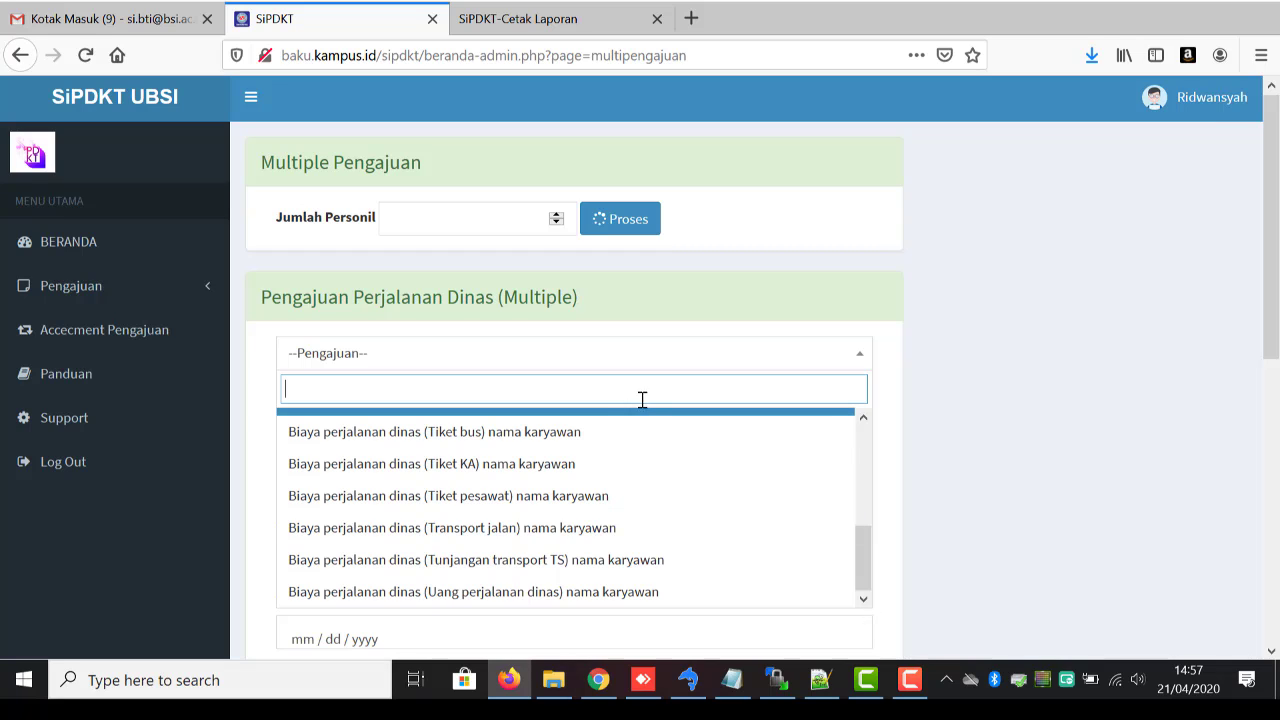
{"action": "left_click_drag", "start_coordinate": [862, 573], "coordinate": [843, 478]}
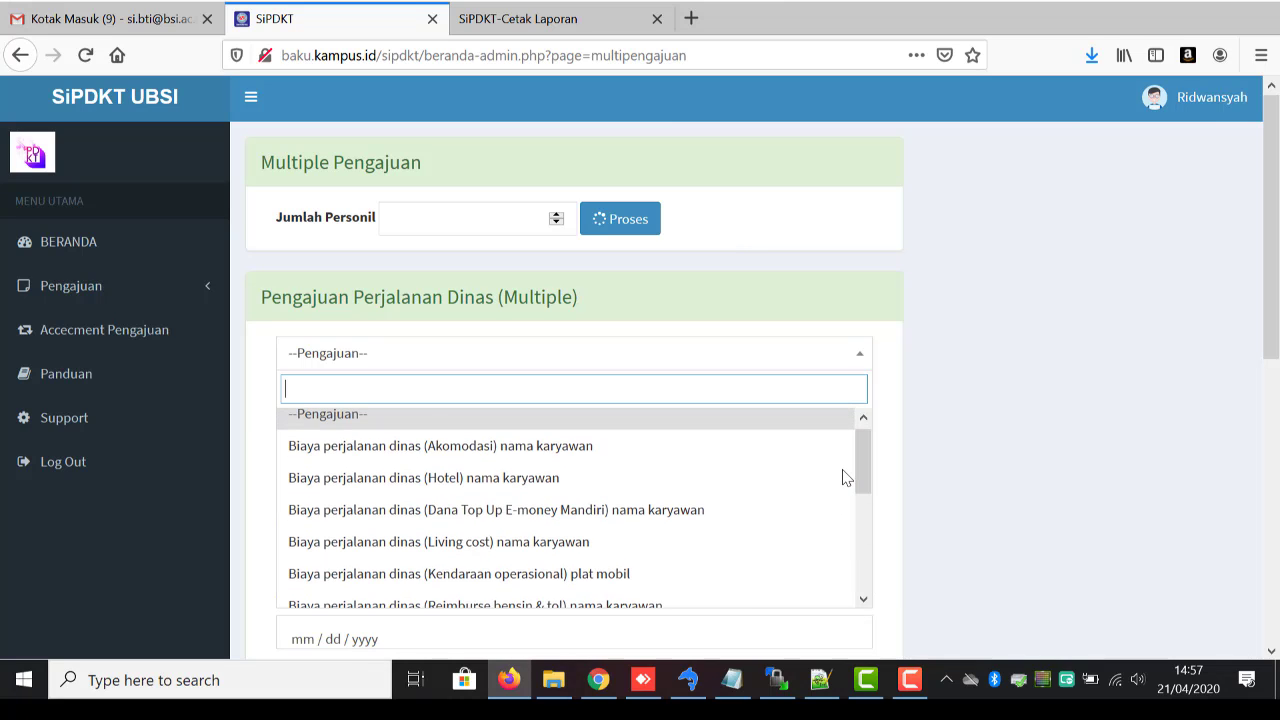
{"action": "left_click", "coordinate": [416, 480]}
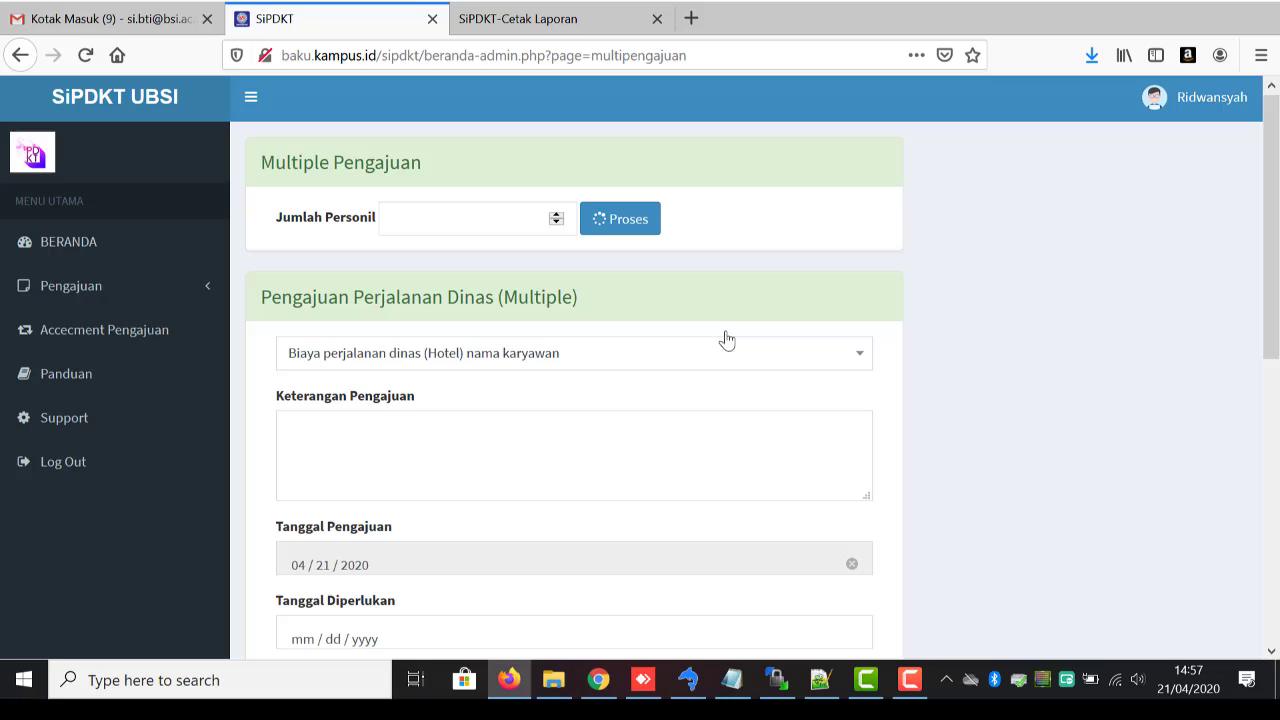
Fill in Keterangan Pengajuan with "Biaya Sewa hotel selama 2 hari sebanyak 5 karyawan." and "2 Hari x 350,000 x 5 org" on a second line
{"action": "left_click", "coordinate": [578, 436]}
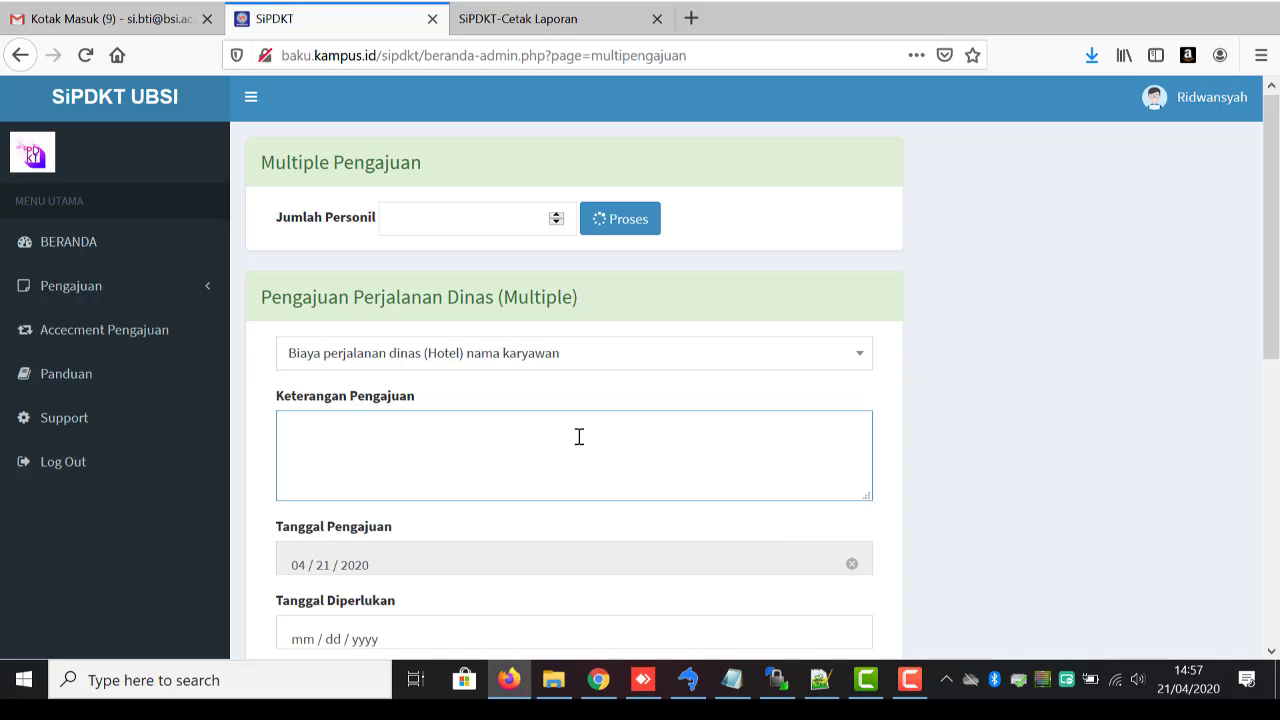
{"action": "type", "text": "Biaya Sewa hotel selama "}
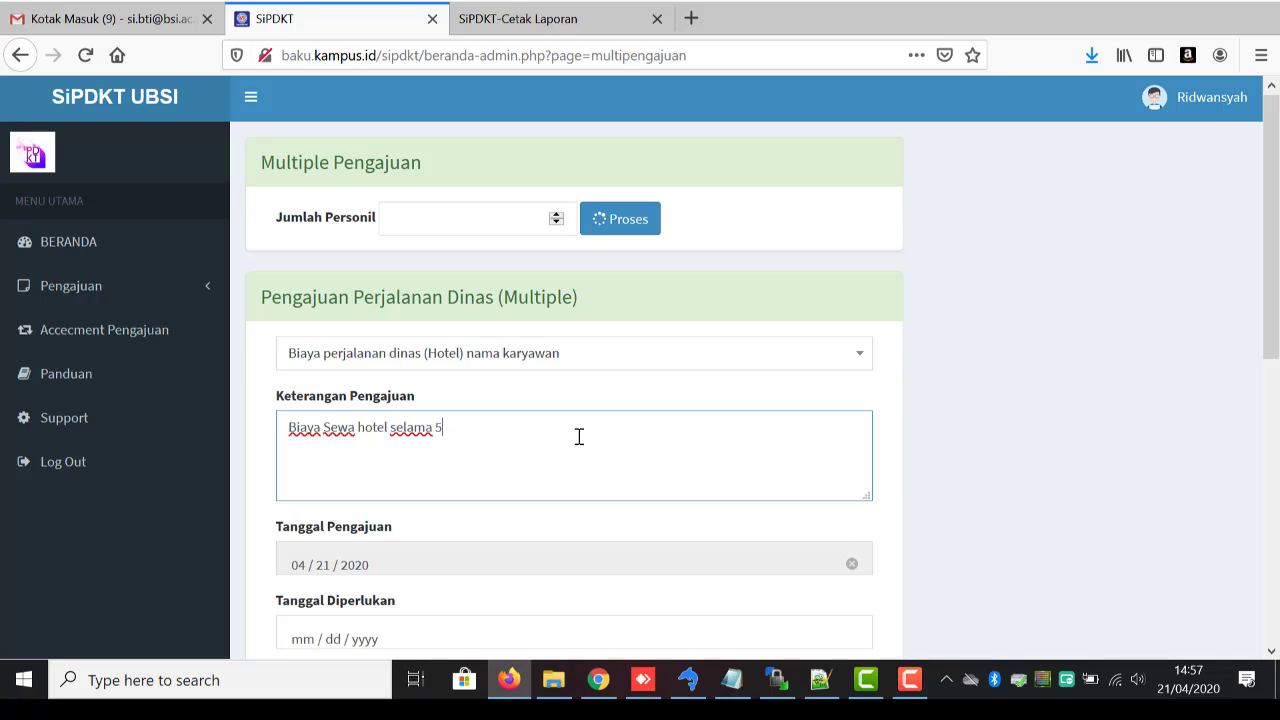
{"action": "type", "text": "2 hari sebanyak 5 karya"}
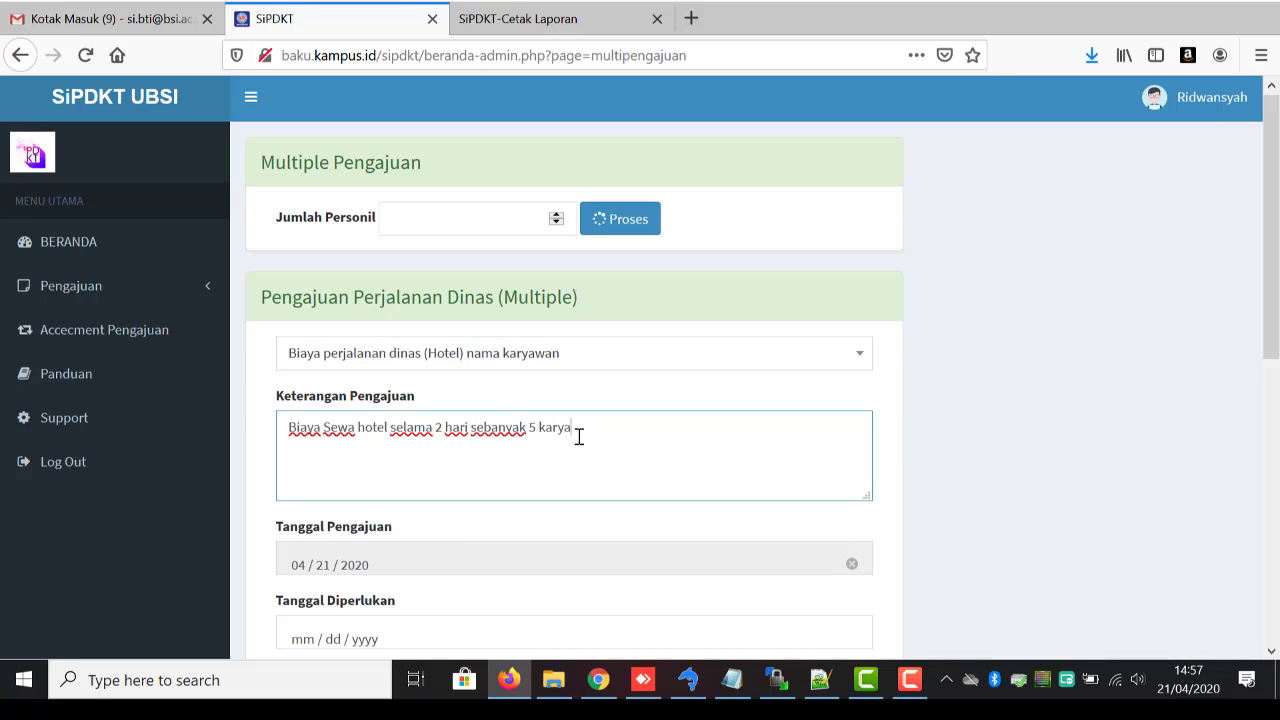
{"action": "type", "text": "wan. "}
{"action": "type", "text": "2 Hari "}
{"action": "type", "text": "x 350,00"}
{"action": "type", "text": "0 x"}
{"action": "type", "text": " 5 org"}
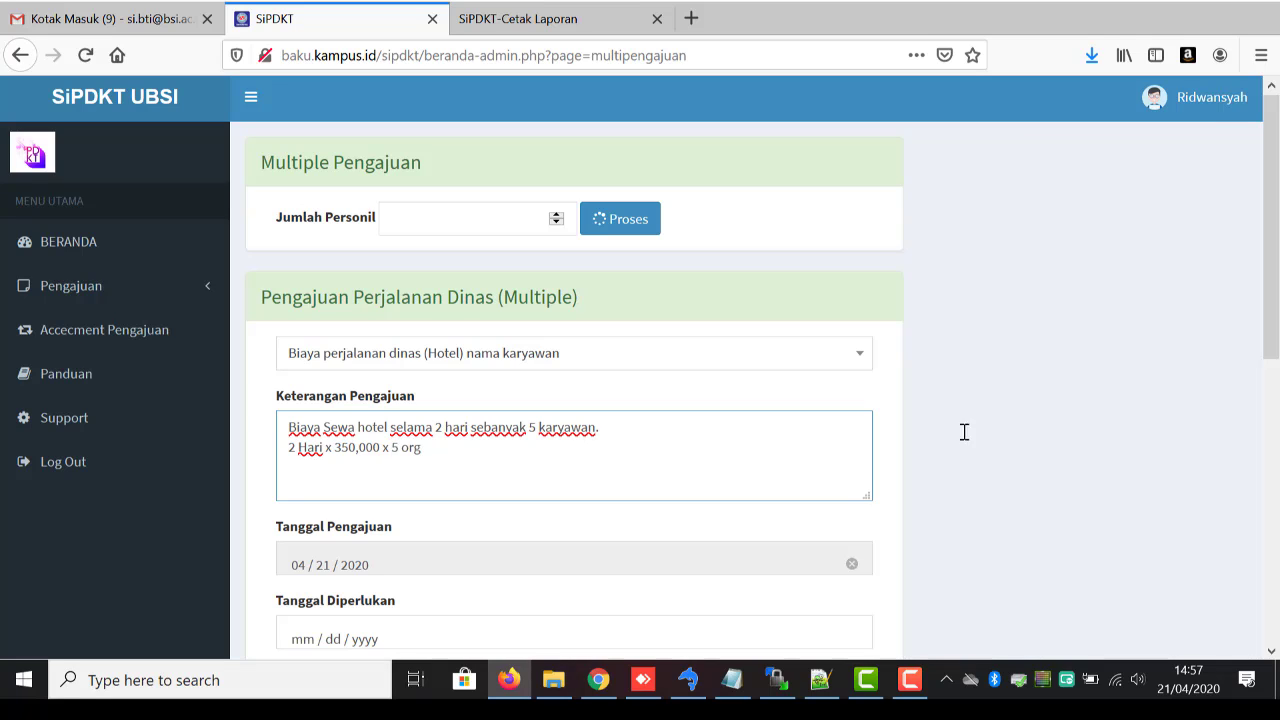
Set Tanggal Diperlukan to 04/22/2020 and check the prefilled Tujuan field
{"action": "left_click_drag", "start_coordinate": [1273, 357], "coordinate": [781, 440]}
{"action": "left_click", "coordinate": [646, 477]}
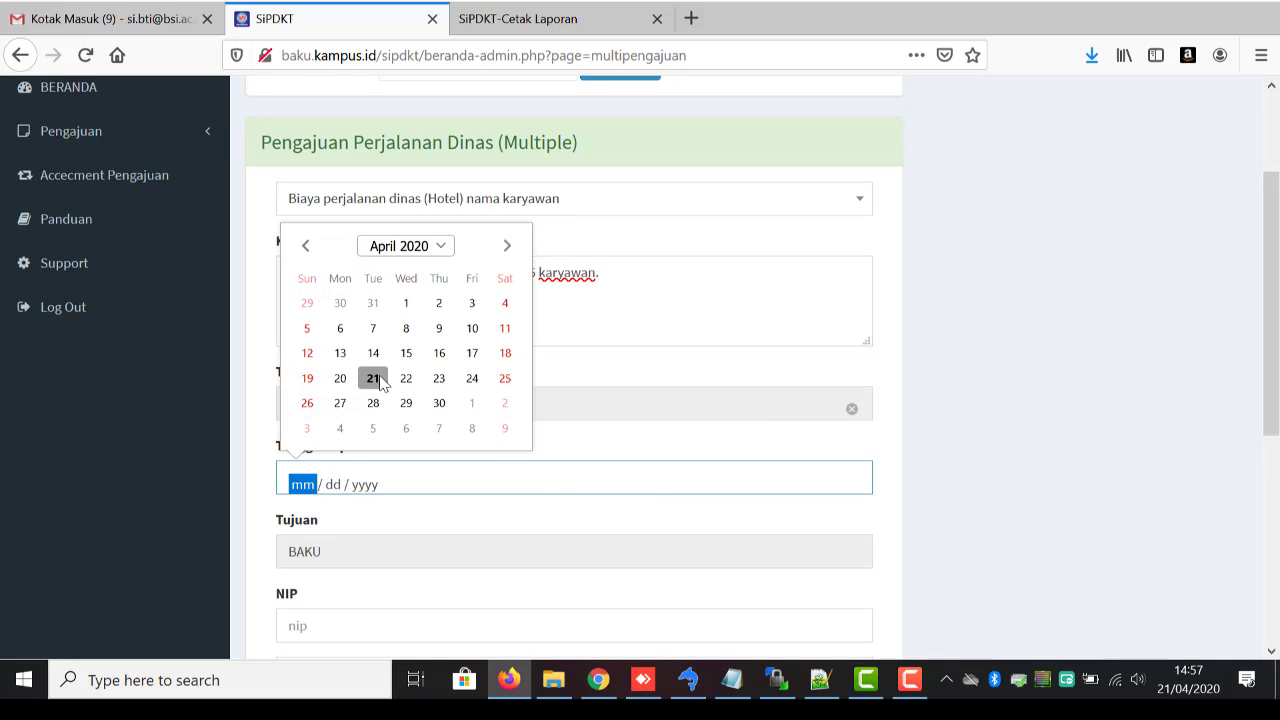
{"action": "left_click", "coordinate": [373, 378]}
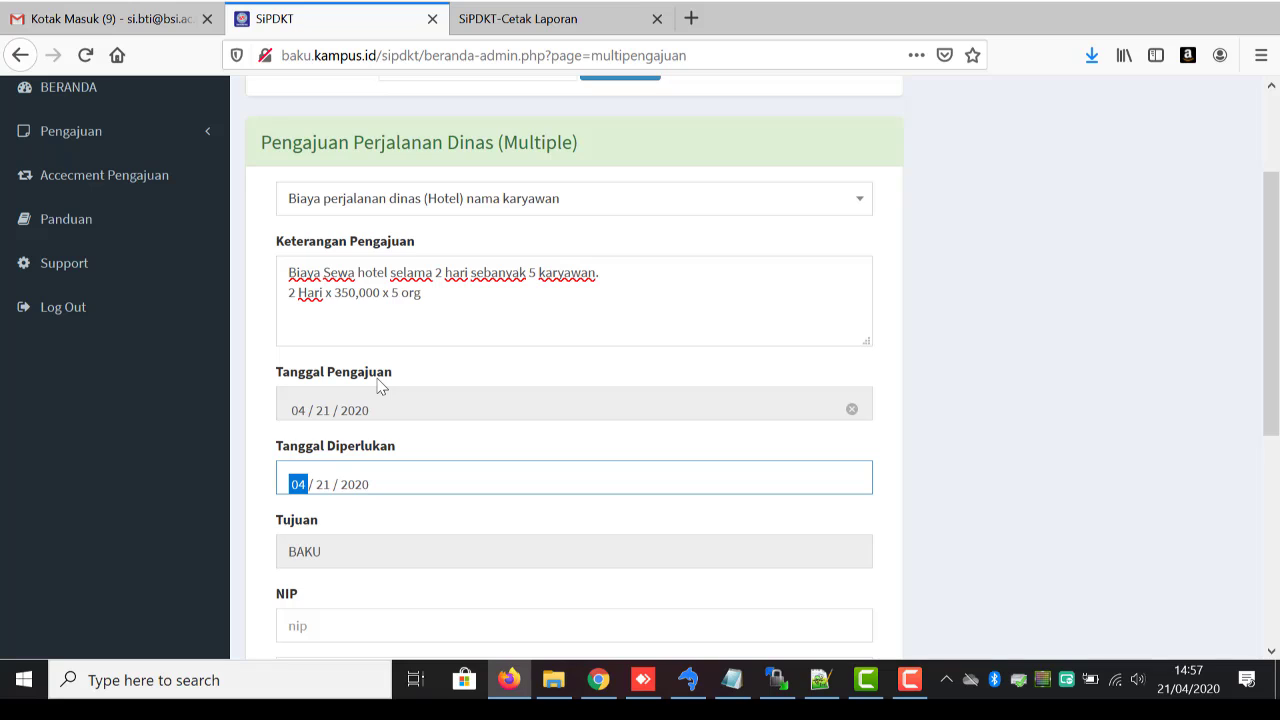
{"action": "left_click", "coordinate": [348, 485]}
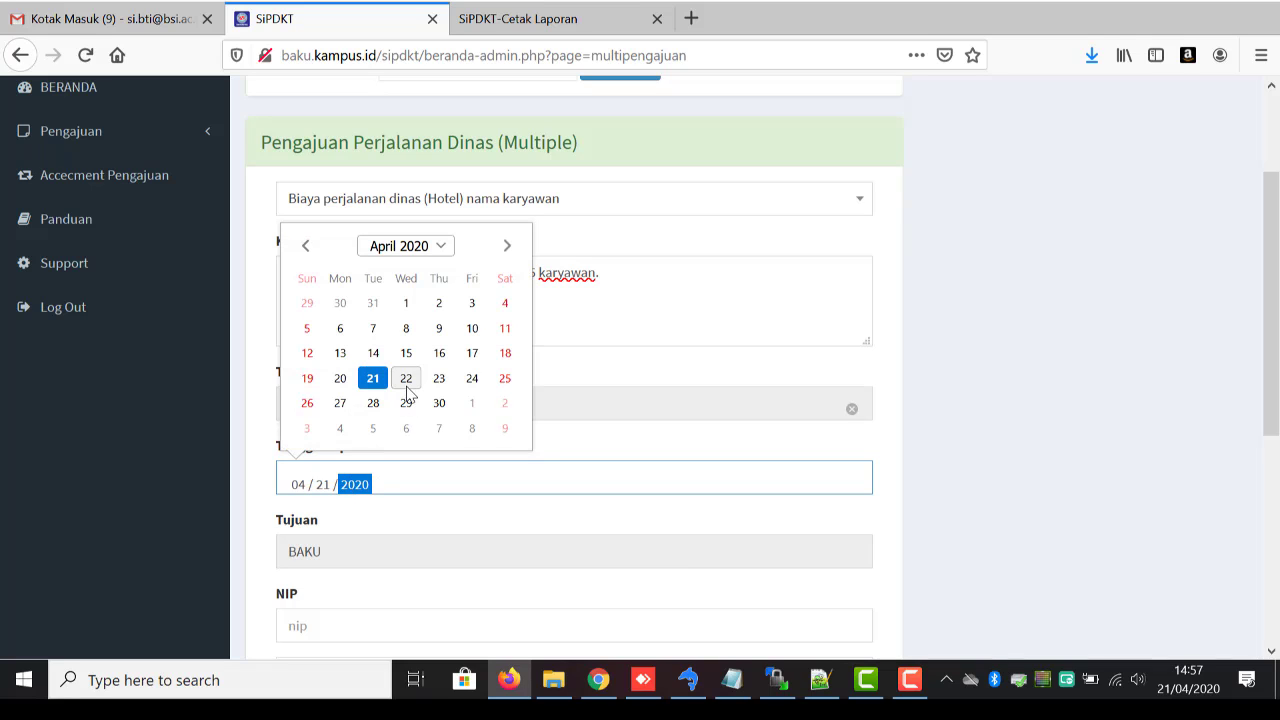
{"action": "left_click", "coordinate": [406, 389]}
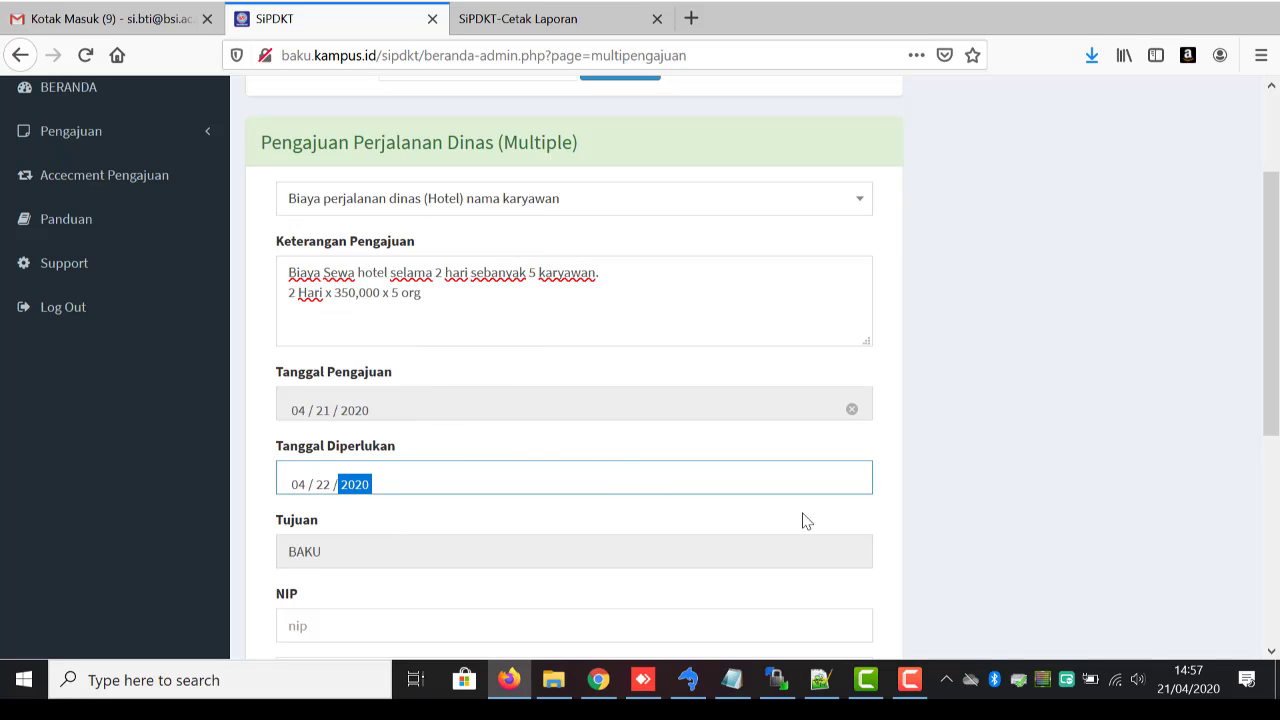
{"action": "left_click_drag", "start_coordinate": [1274, 377], "coordinate": [1185, 400]}
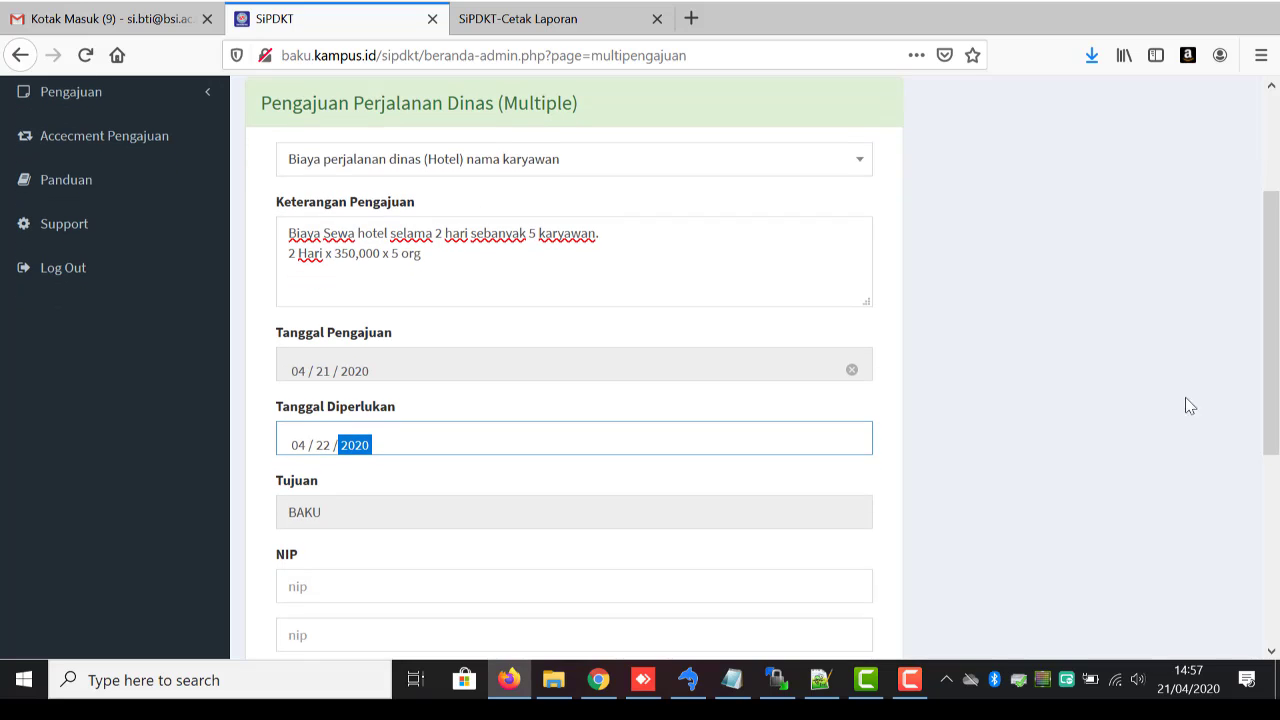
{"action": "left_click", "coordinate": [463, 519]}
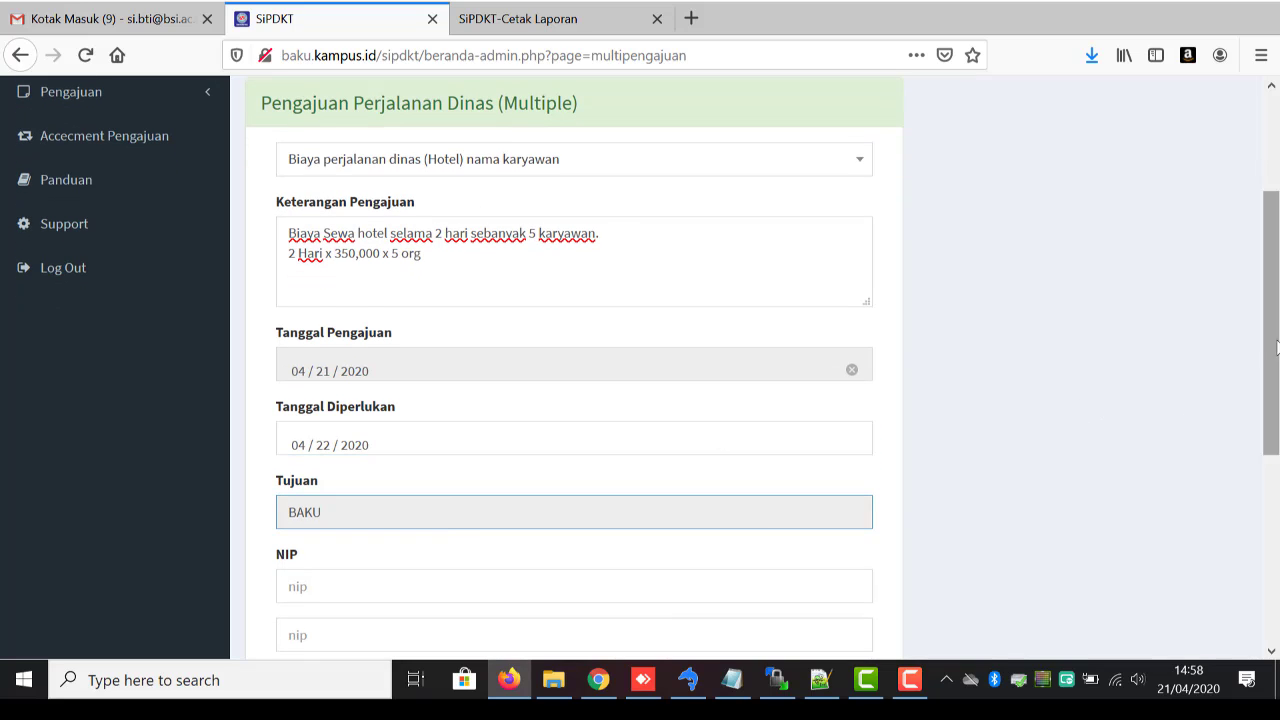
Enter the employee numbers of the first three personnel in the first three NIP fields
{"action": "left_click_drag", "start_coordinate": [1277, 372], "coordinate": [1278, 491]}
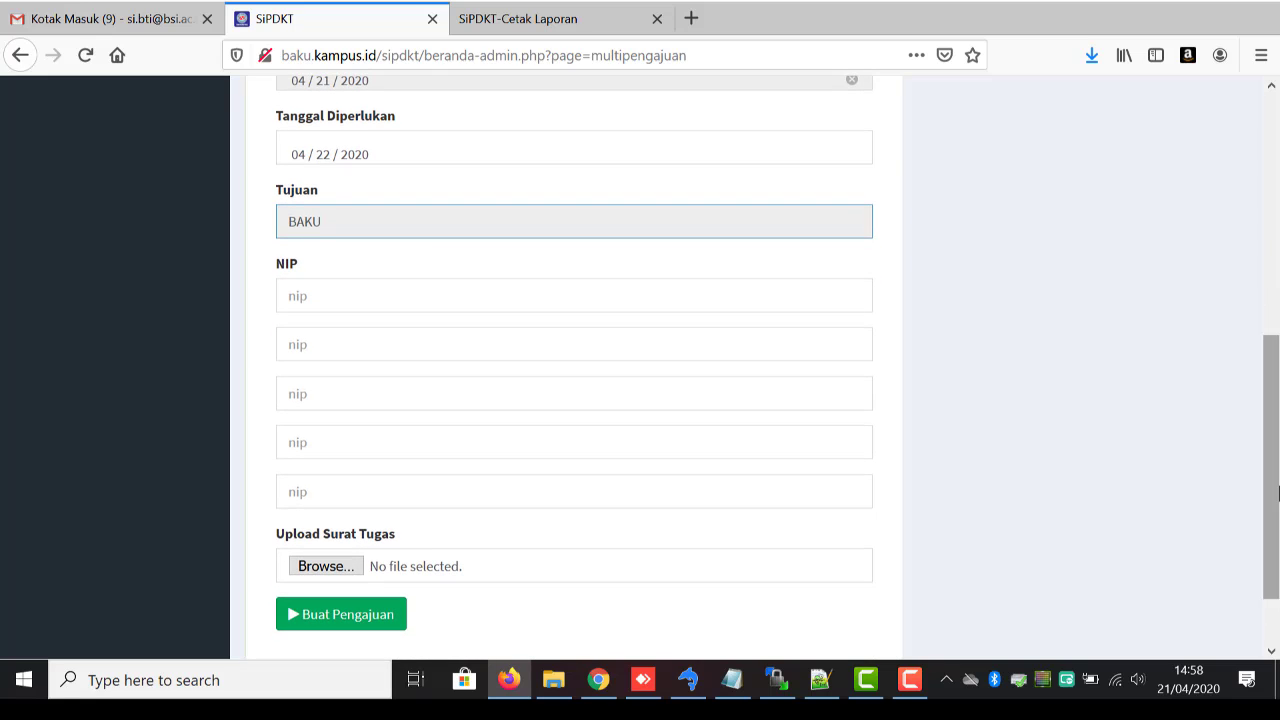
{"action": "left_click", "coordinate": [537, 297]}
{"action": "type", "text": "201907113"}
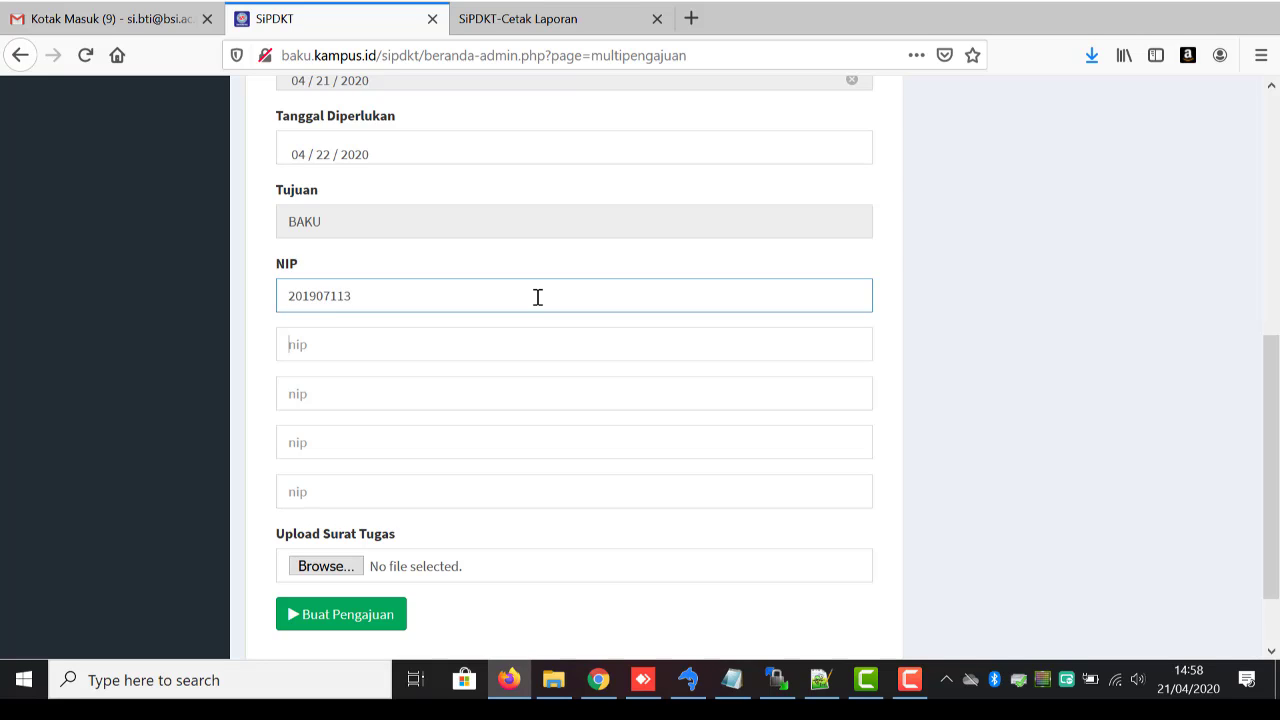
{"action": "key", "text": "Tab"}
{"action": "type", "text": "20190"}
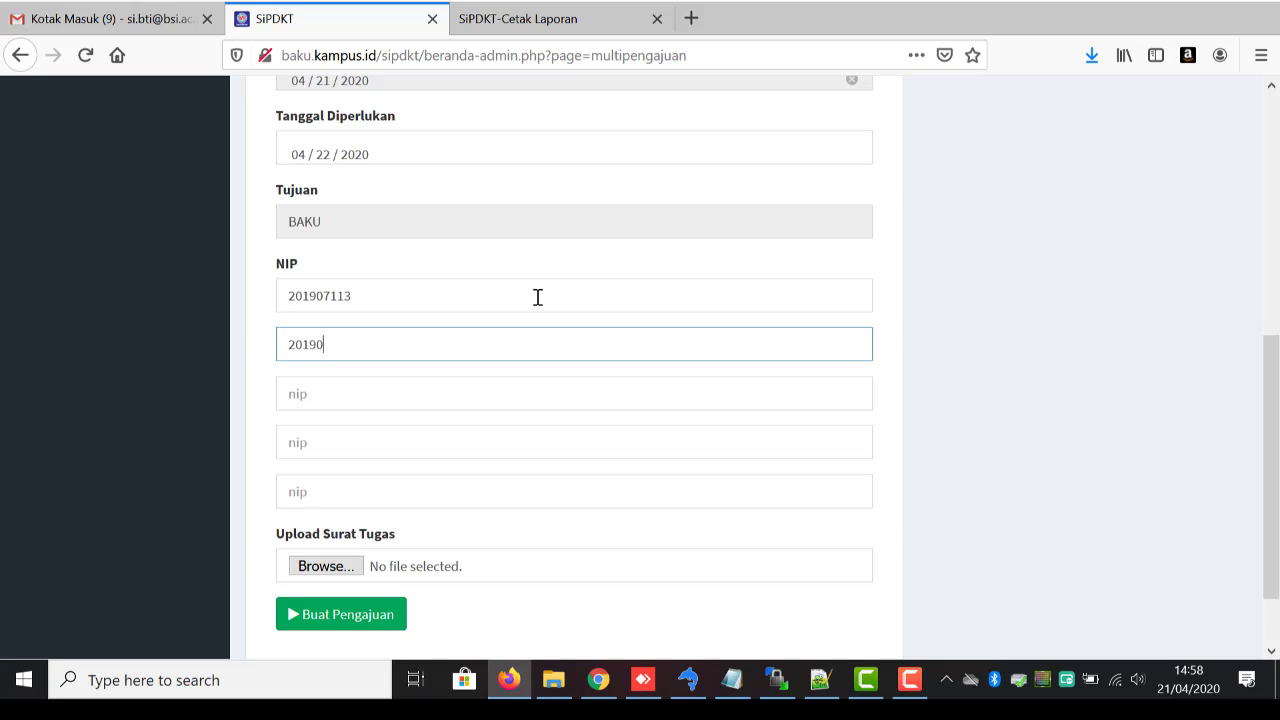
{"action": "type", "text": "7115"}
{"action": "key", "text": "Tab"}
{"action": "type", "text": "2"}
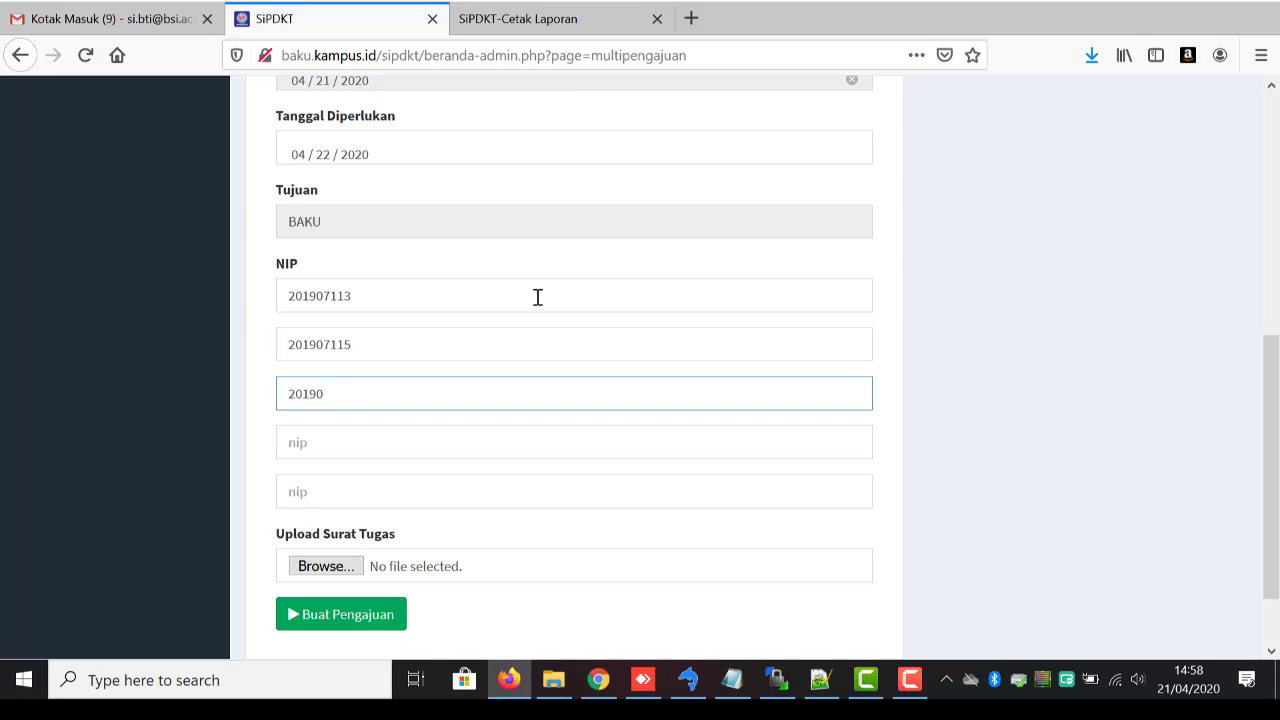
{"action": "type", "text": "01907114"}
Look up the Warek_1 employee with id_user 3 in the database client's user table and enter that employee number in Firefox's fourth NIP field
{"action": "left_click", "coordinate": [339, 441]}
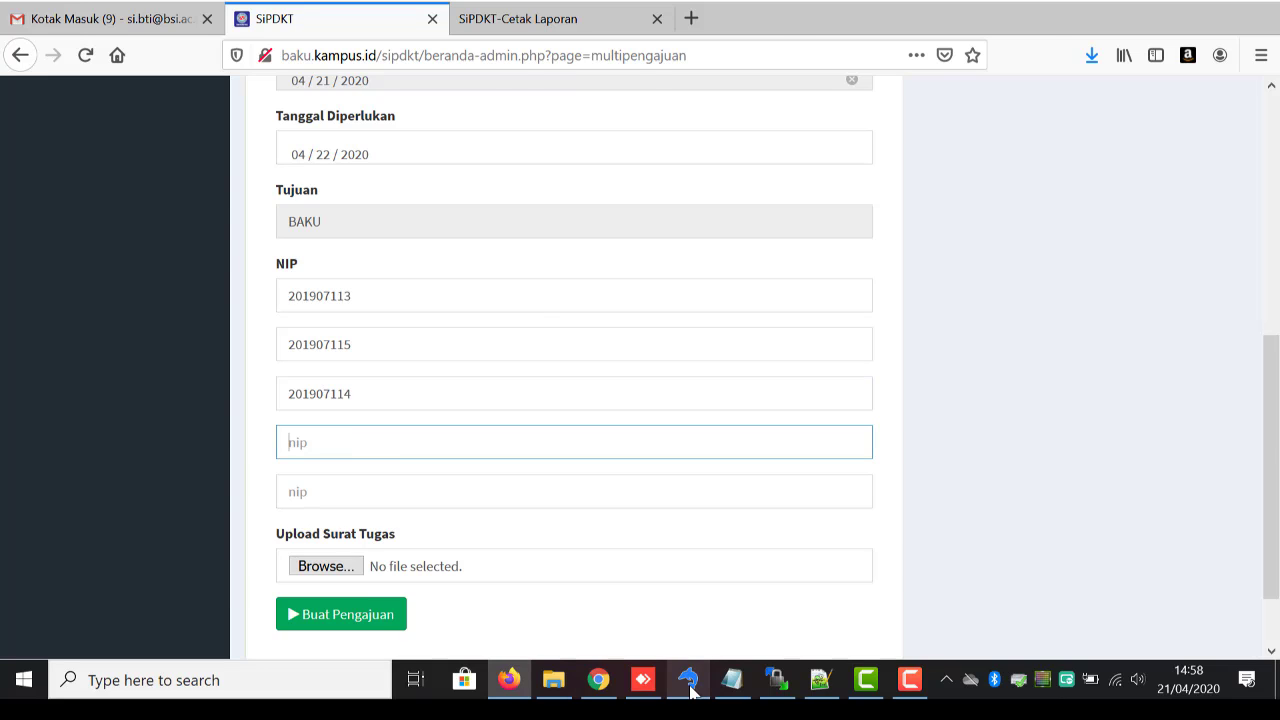
{"action": "left_click", "coordinate": [687, 680]}
{"action": "left_click", "coordinate": [540, 548]}
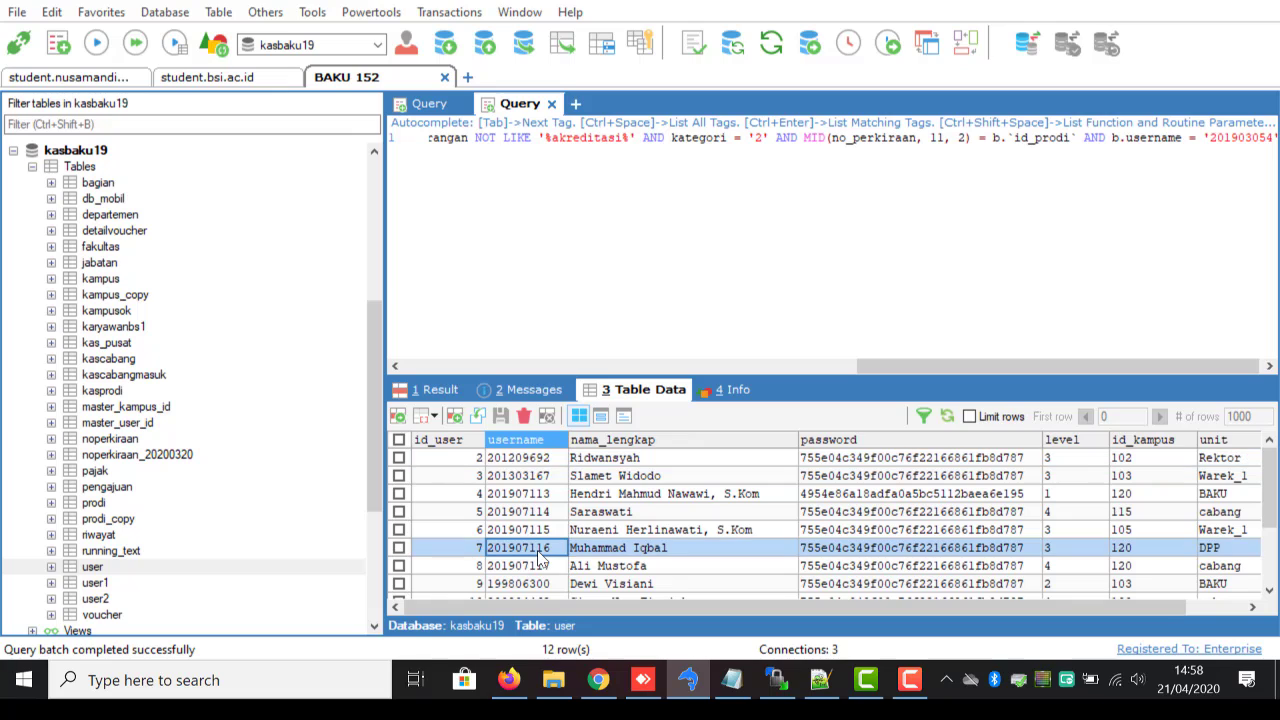
{"action": "left_click", "coordinate": [527, 478]}
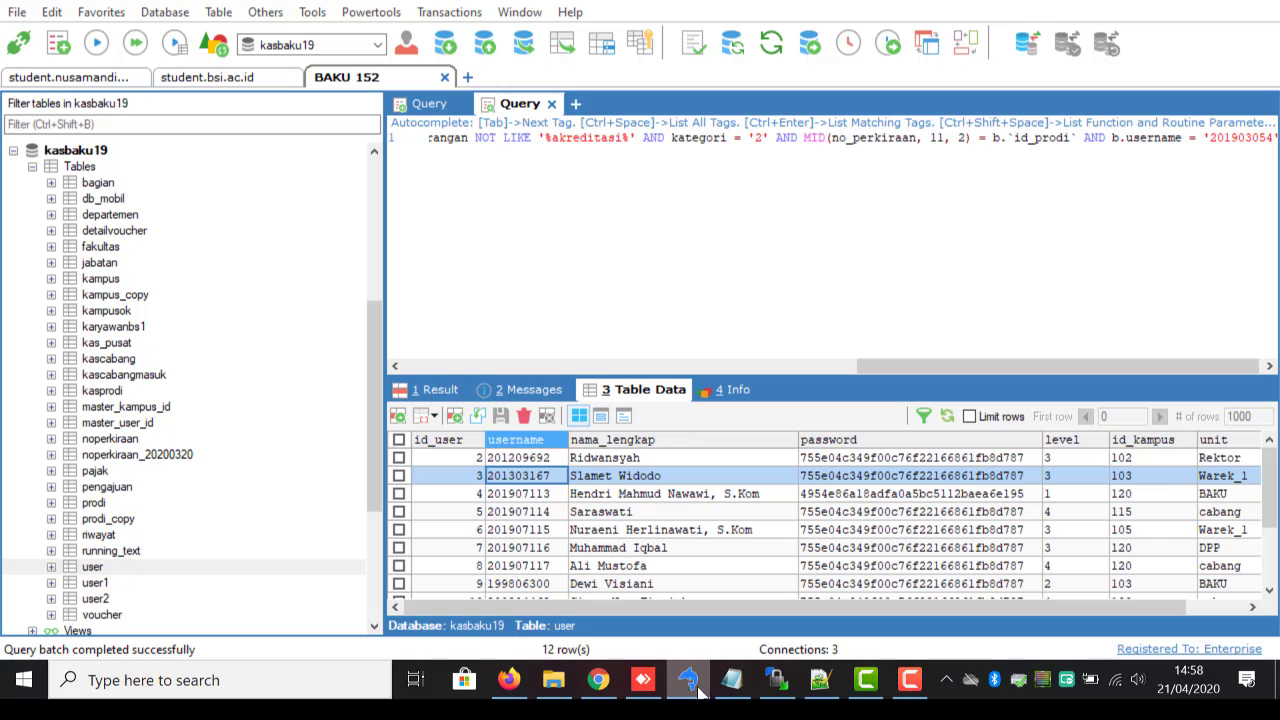
{"action": "left_click", "coordinate": [509, 680]}
{"action": "type", "text": "201303167"}
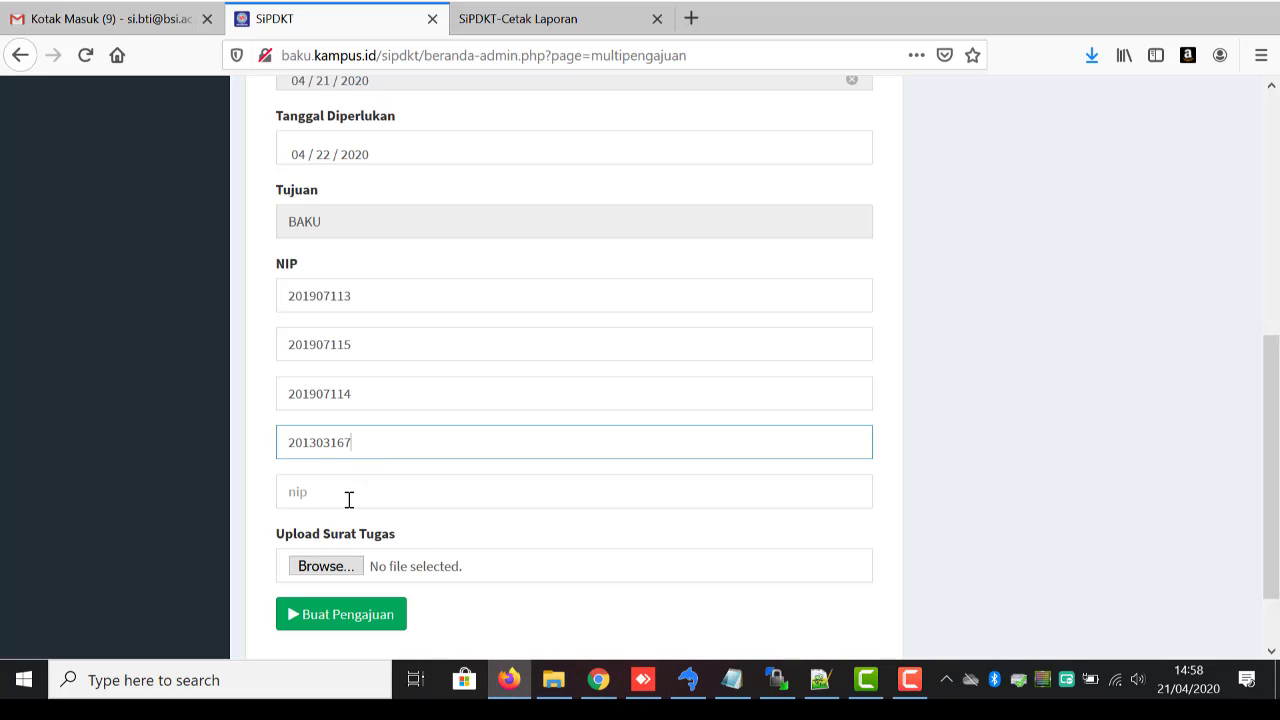
Look up the Rektor's username in the database client's user table and enter it in the fifth NIP field back in Firefox
{"action": "left_click", "coordinate": [349, 500]}
{"action": "left_click", "coordinate": [688, 680]}
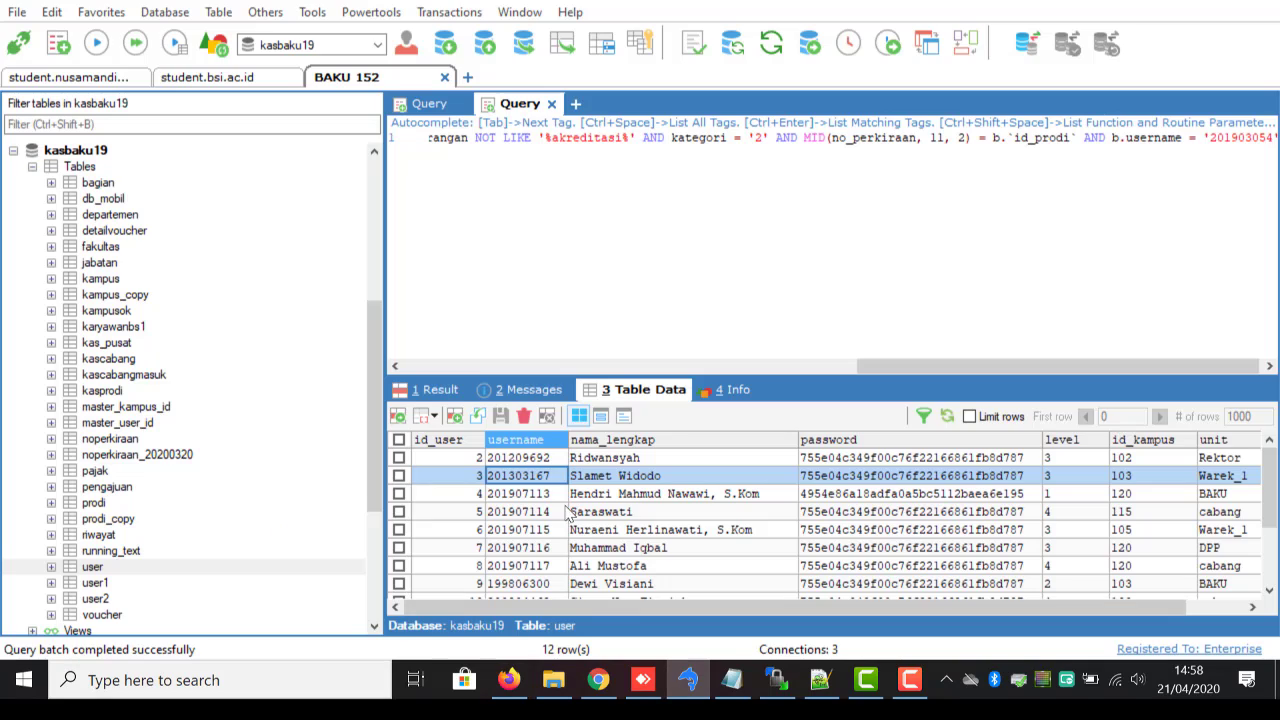
{"action": "left_click", "coordinate": [548, 457]}
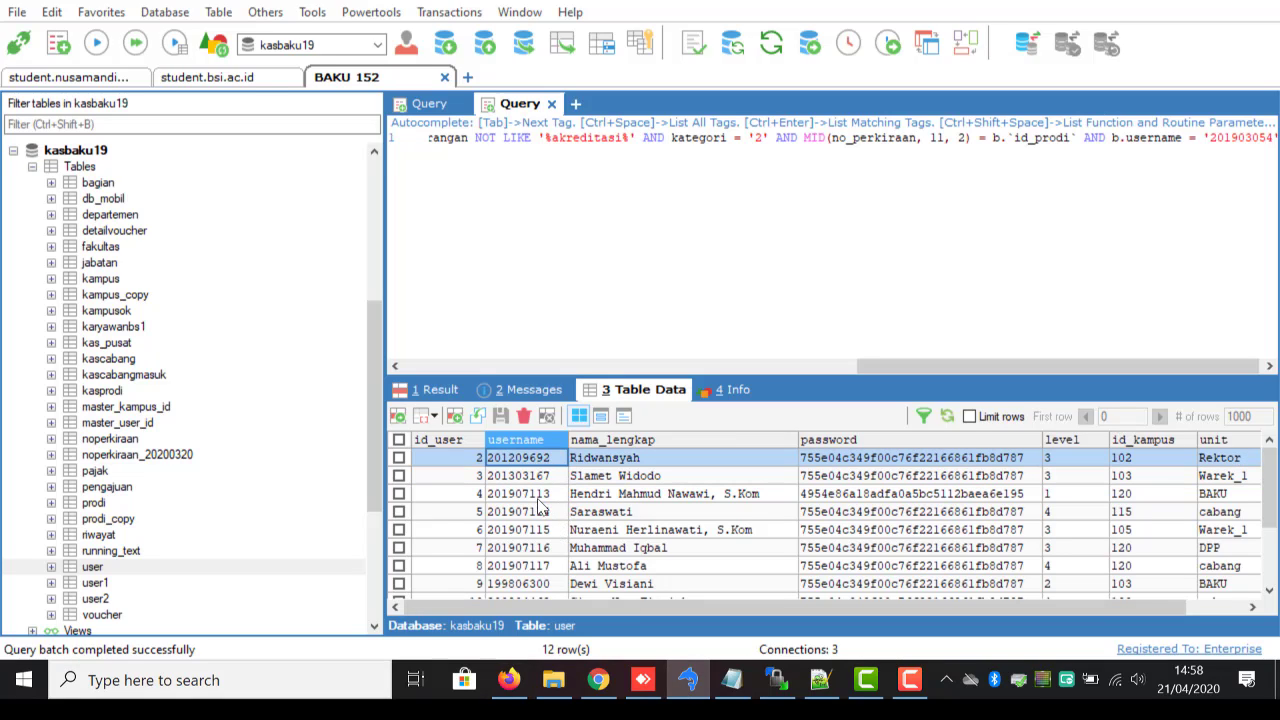
{"action": "left_click", "coordinate": [509, 680]}
{"action": "type", "text": "201209692"}
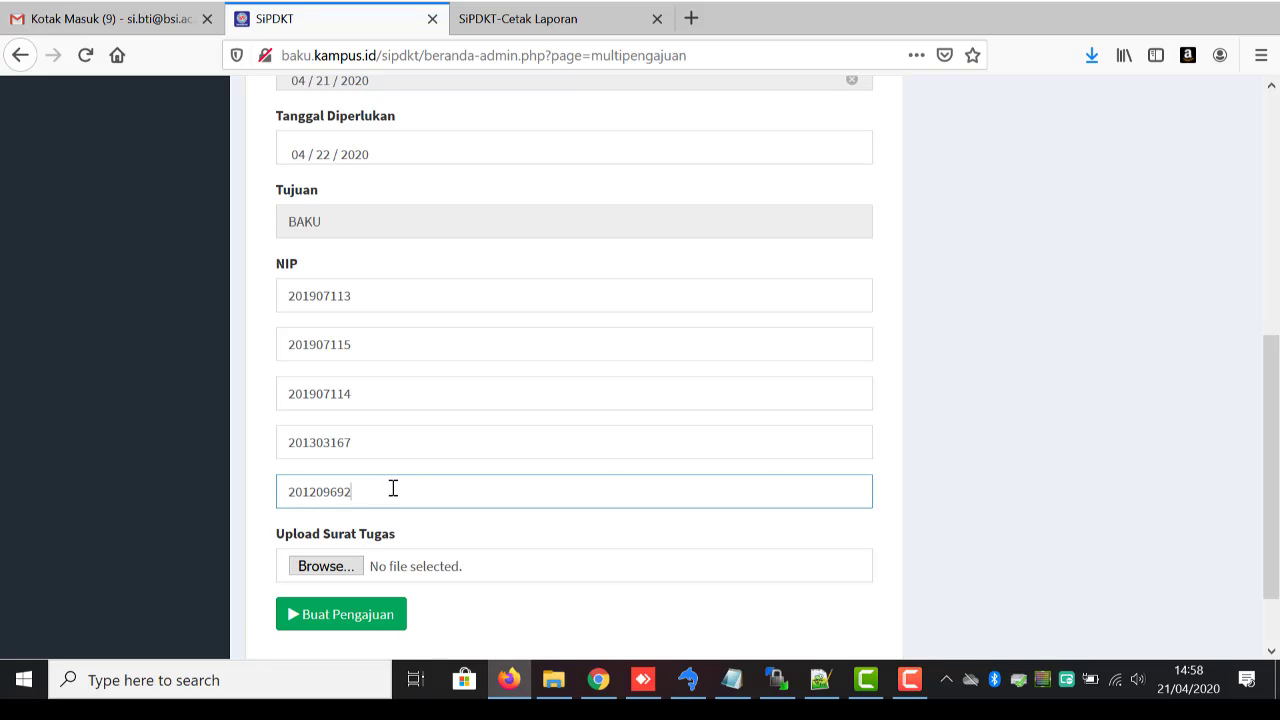
Attach Pemberitahuan PSBB update 14 april 2020 UBSI.pdf from Documents as the Surat Tugas and submit the multi-person request
{"action": "left_click_drag", "start_coordinate": [1276, 378], "coordinate": [1278, 410]}
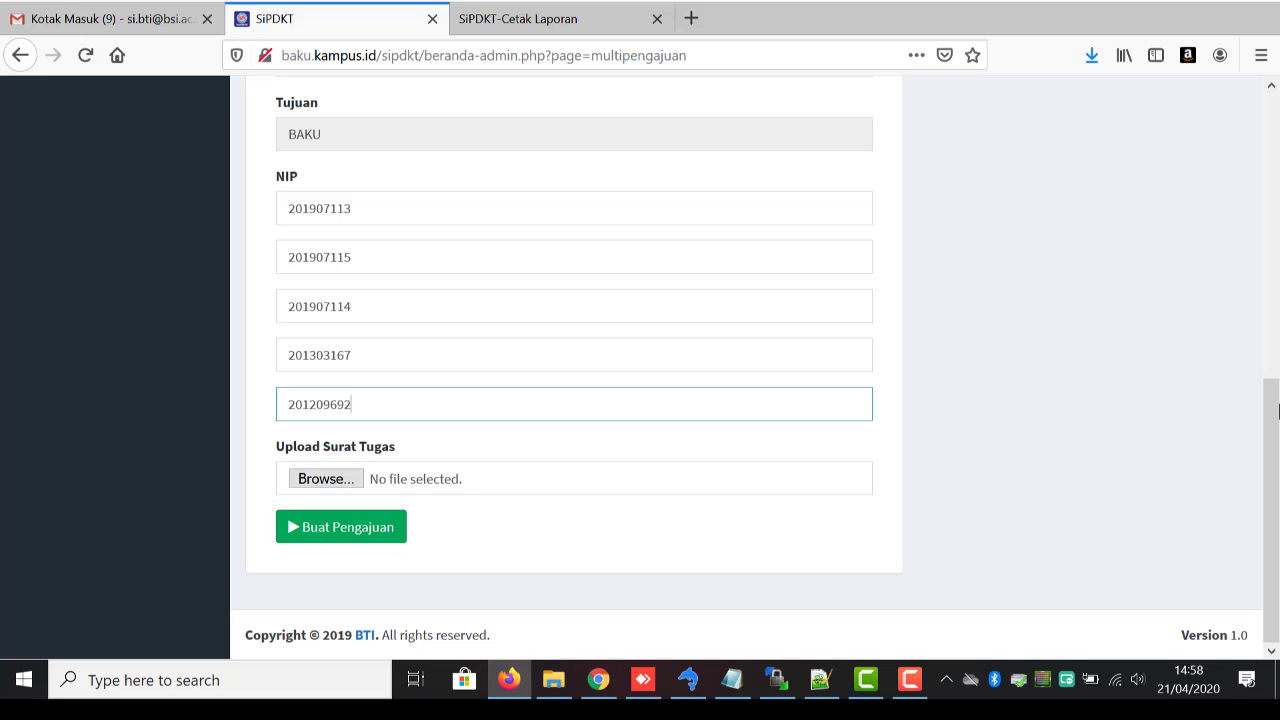
{"action": "left_click", "coordinate": [344, 481]}
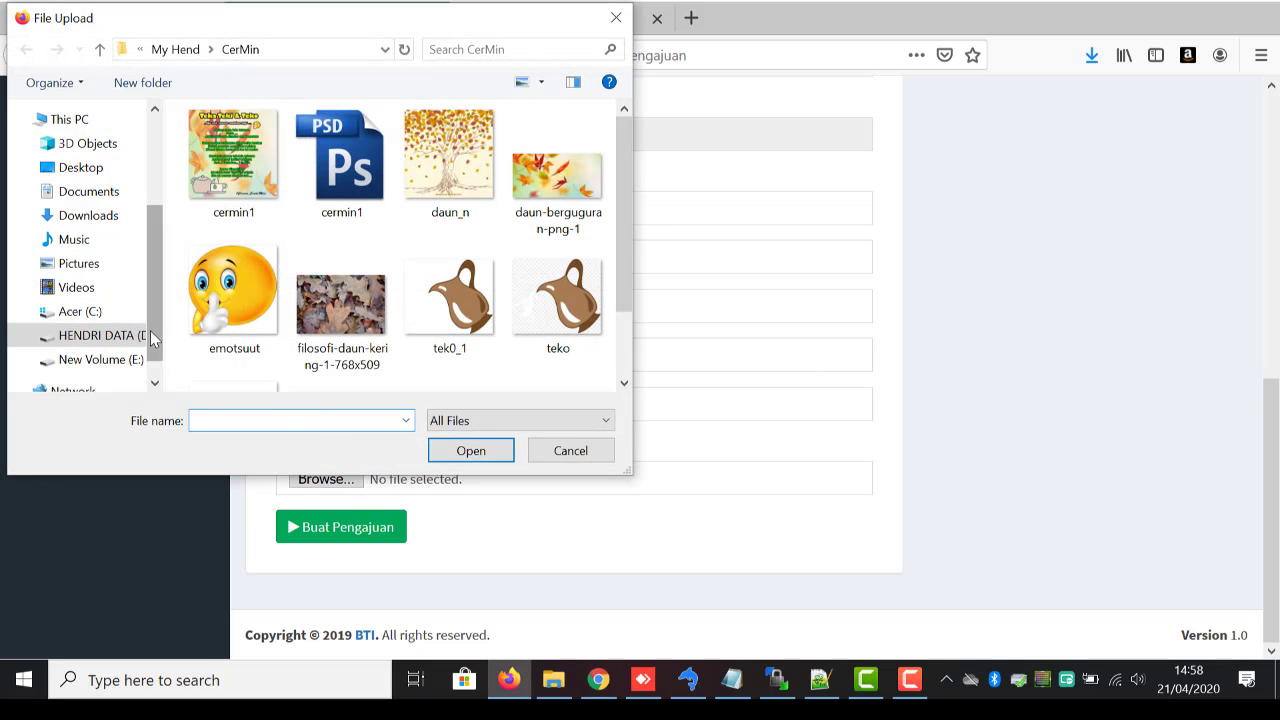
{"action": "left_click", "coordinate": [88, 191]}
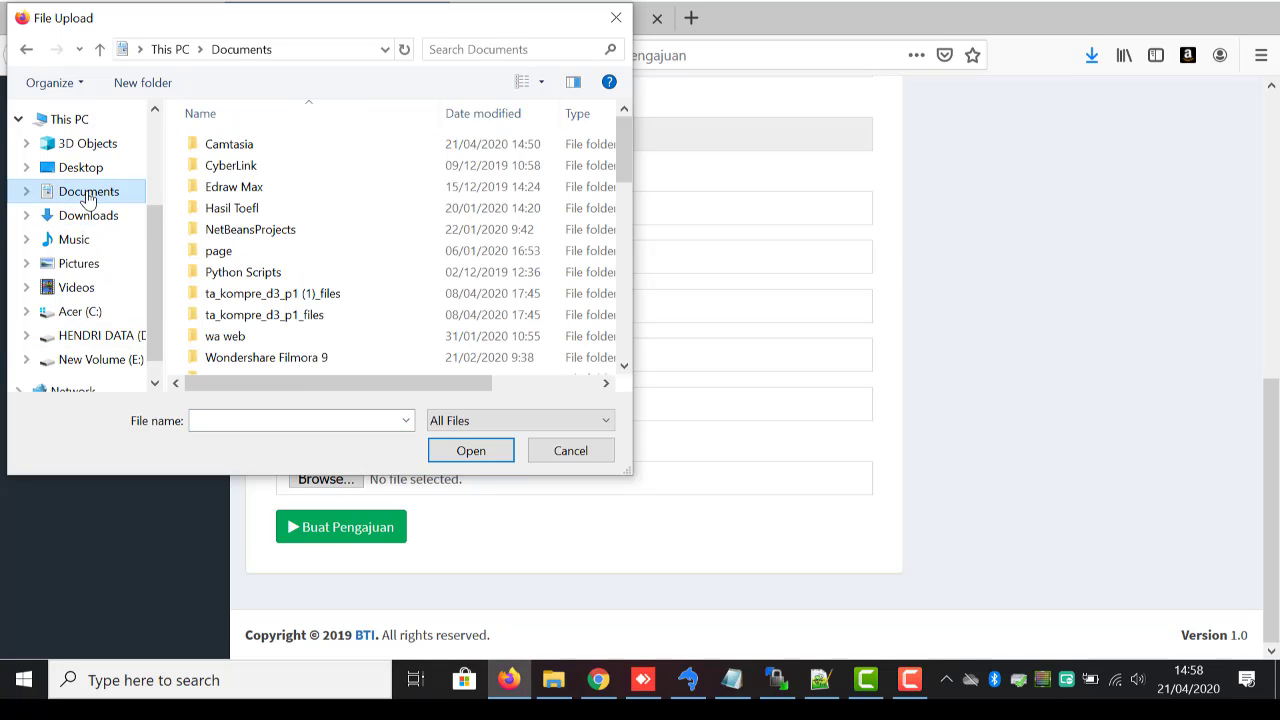
{"action": "left_click", "coordinate": [627, 313]}
{"action": "left_click", "coordinate": [627, 318]}
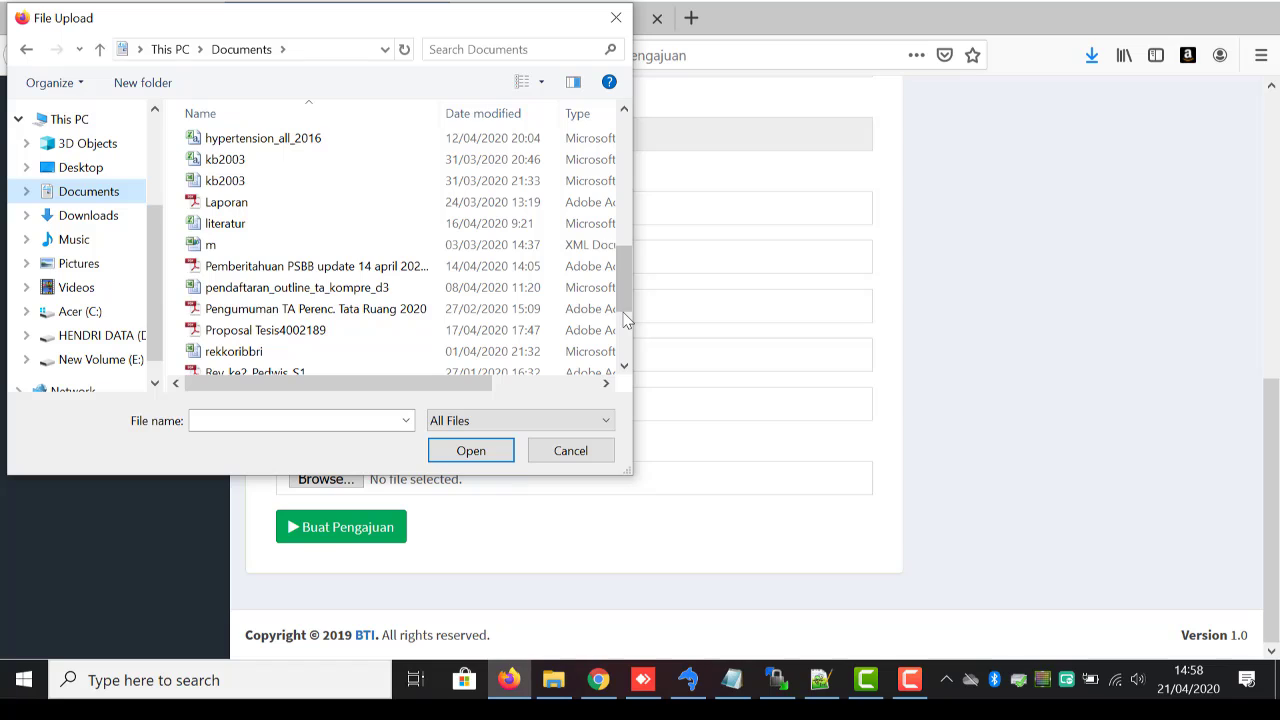
{"action": "left_click", "coordinate": [458, 266]}
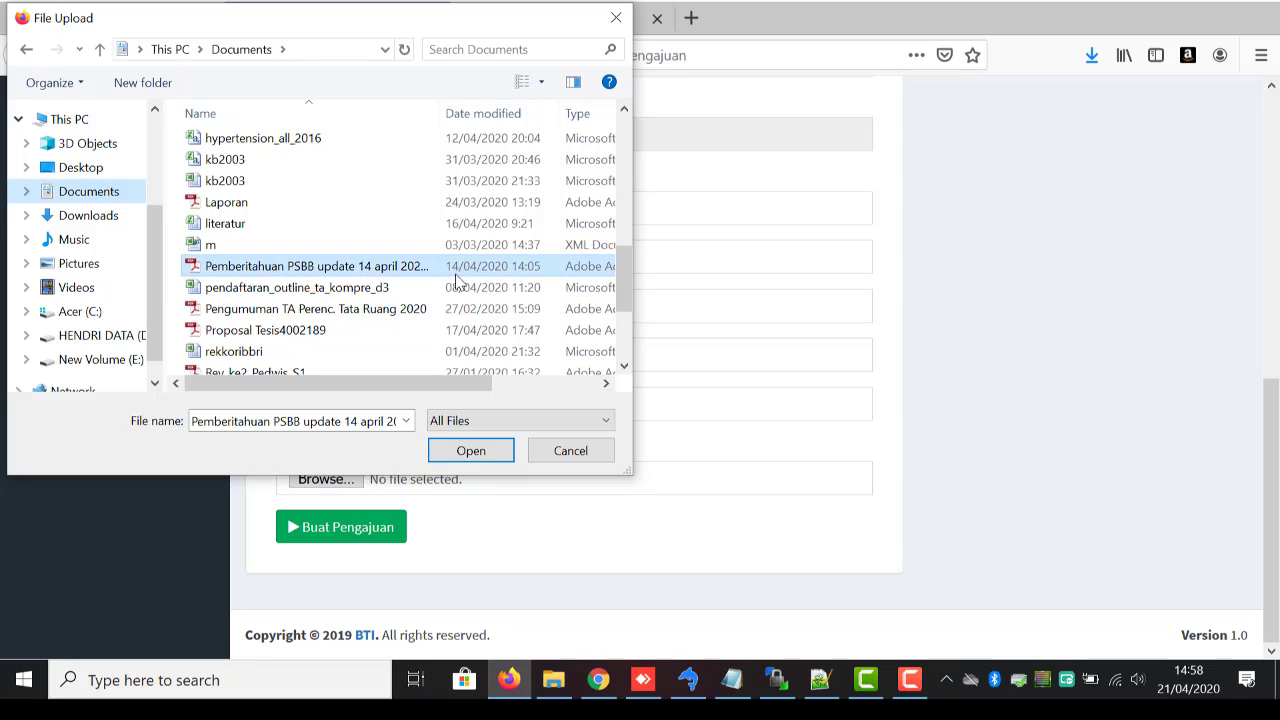
{"action": "left_click", "coordinate": [500, 452]}
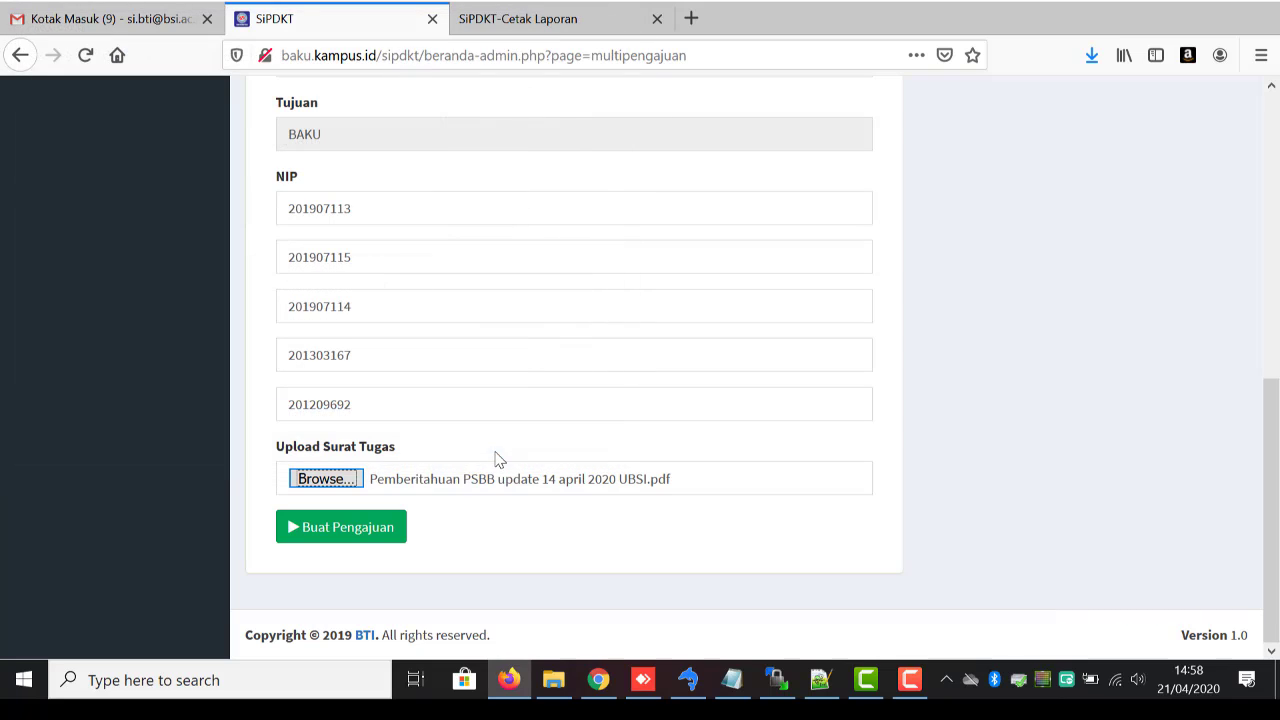
{"action": "left_click", "coordinate": [366, 531]}
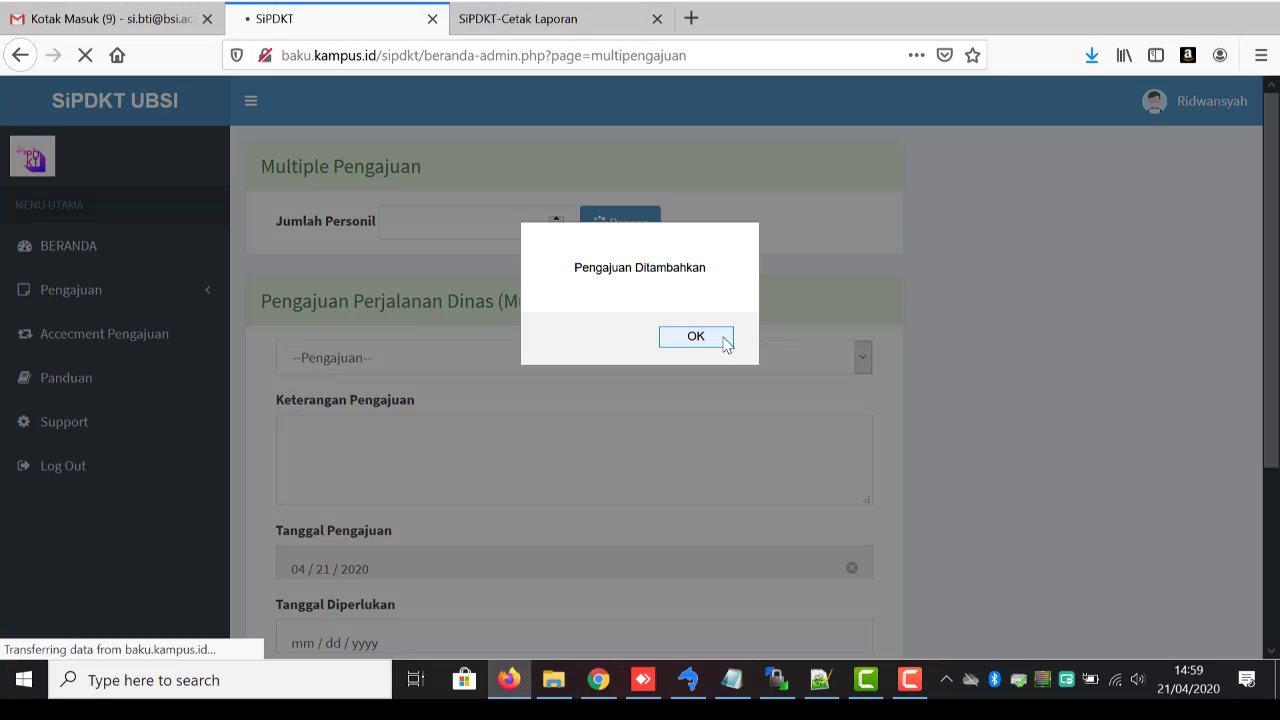
{"action": "left_click", "coordinate": [723, 339]}
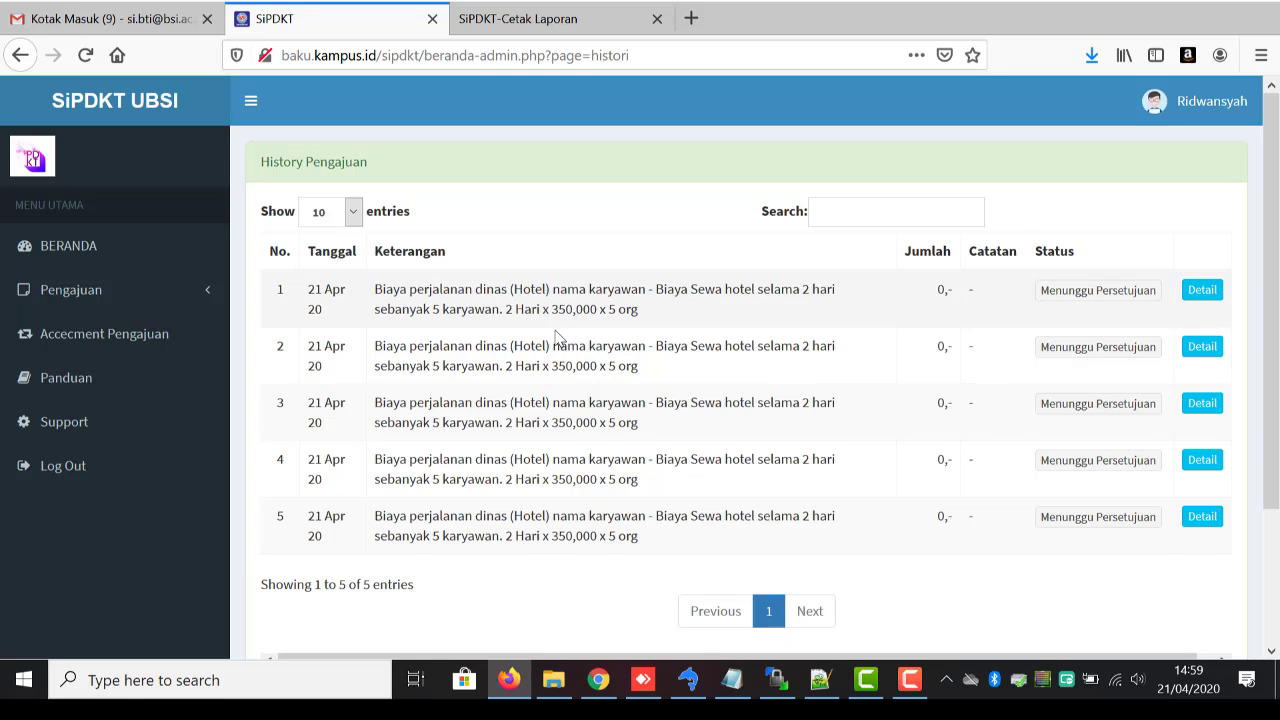
View the details of the first hotel request in the submission history, close them and reload History Pengajuan
{"action": "left_click", "coordinate": [1202, 289]}
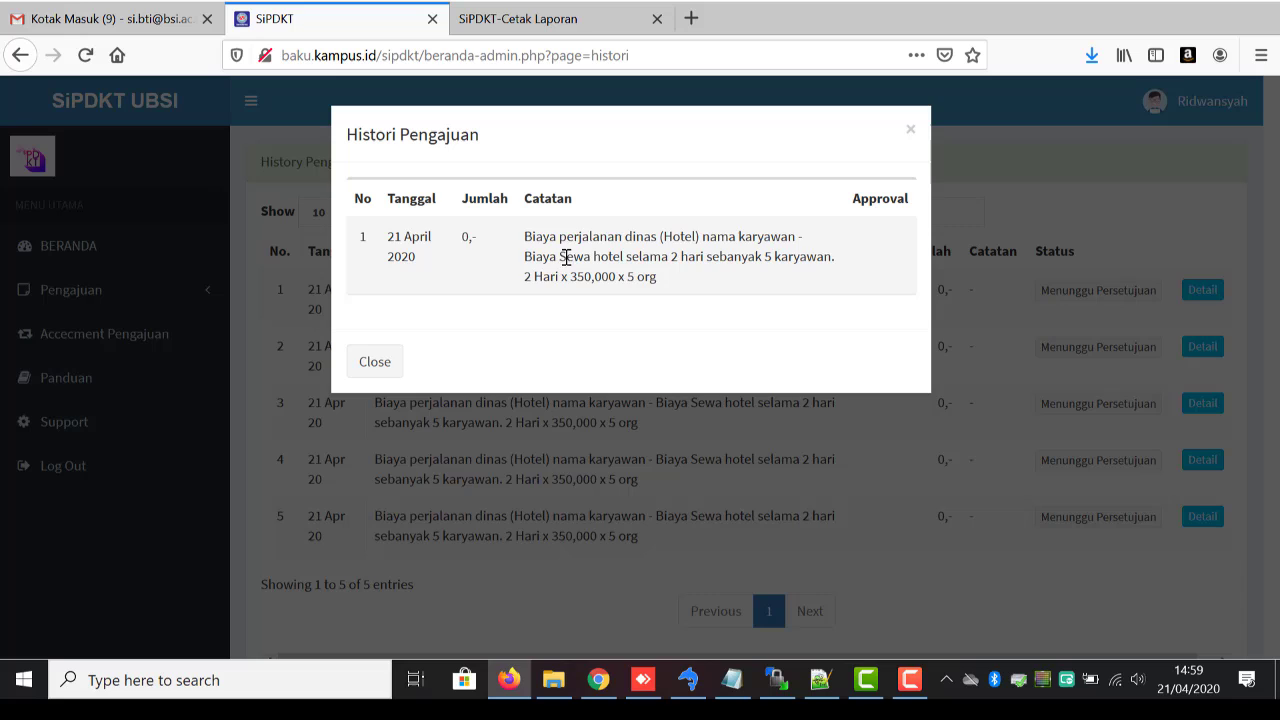
{"action": "left_click", "coordinate": [365, 360]}
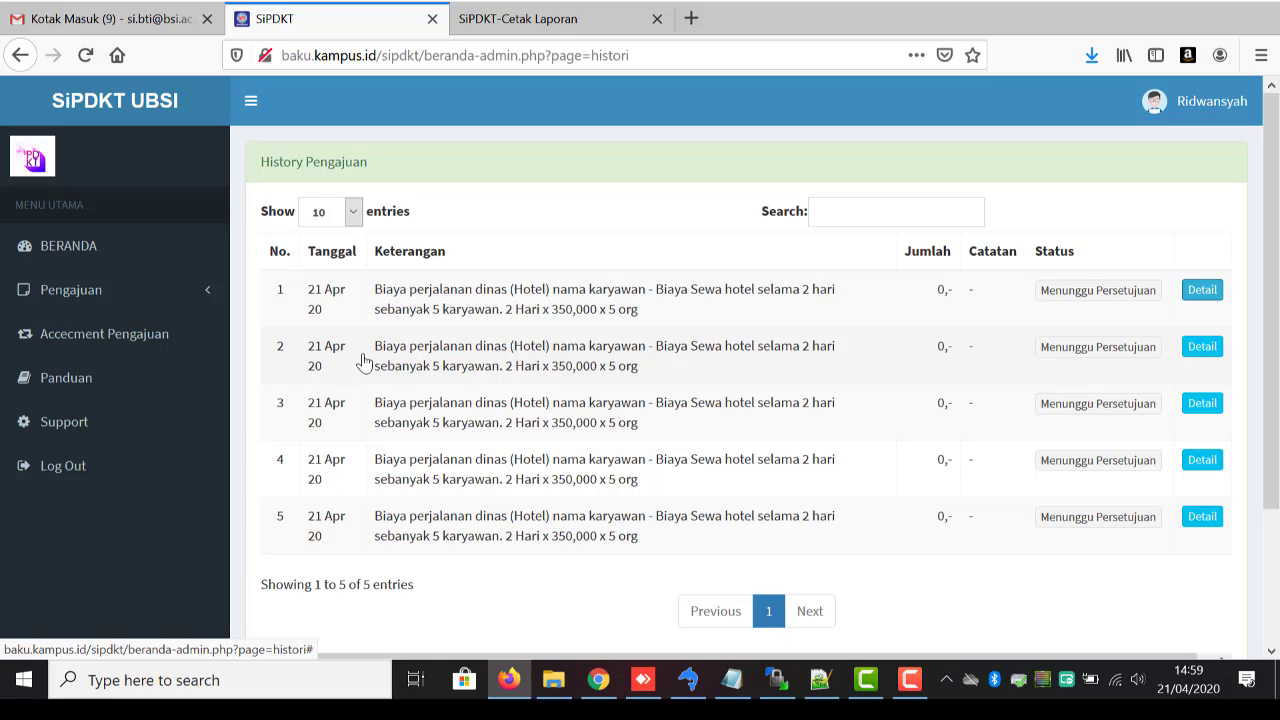
{"action": "left_click", "coordinate": [170, 290]}
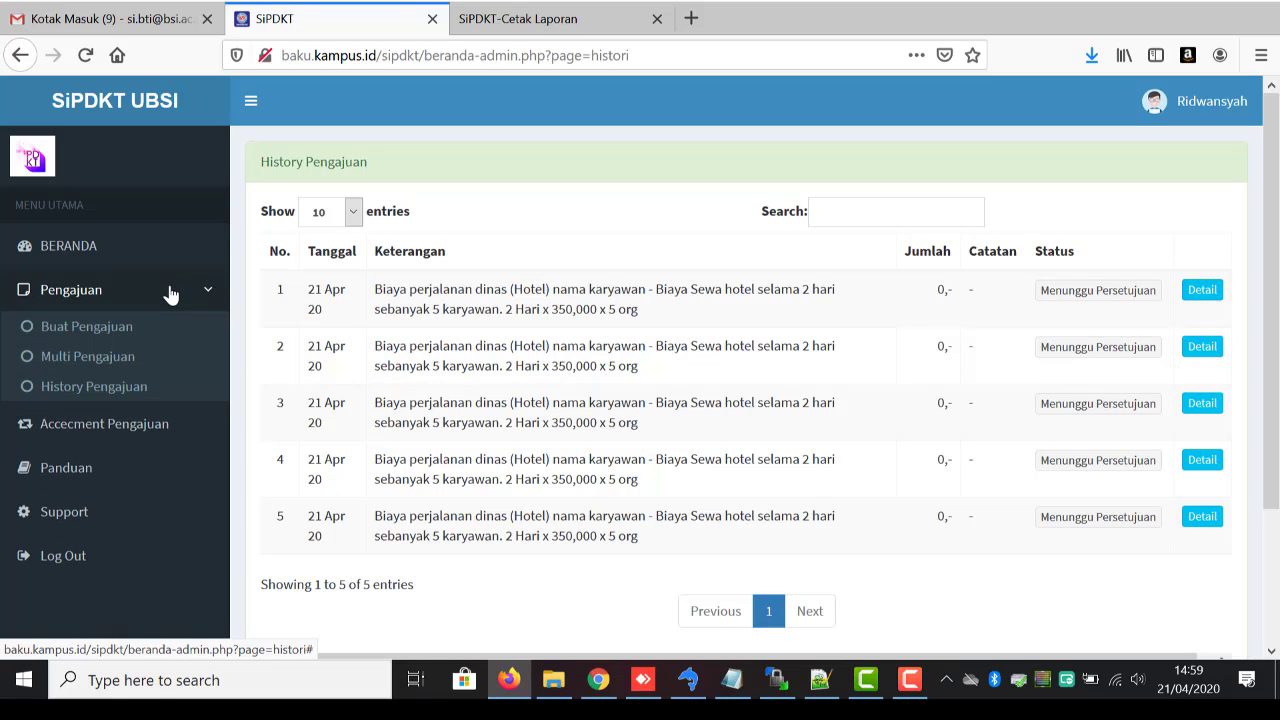
{"action": "left_click", "coordinate": [126, 390]}
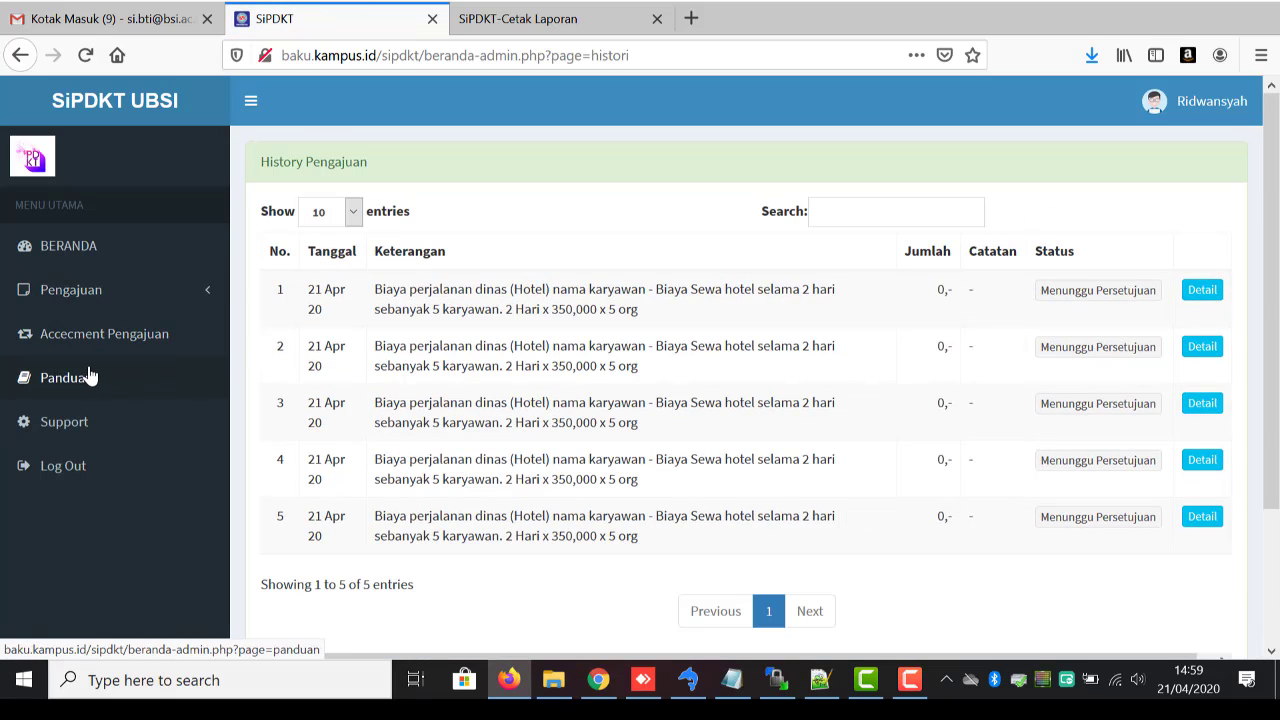
Visit the Panduan and Support pages and look over the blank Multi Pengajuan form down to the Surat Tugas upload
{"action": "left_click", "coordinate": [88, 376]}
{"action": "left_click", "coordinate": [84, 422]}
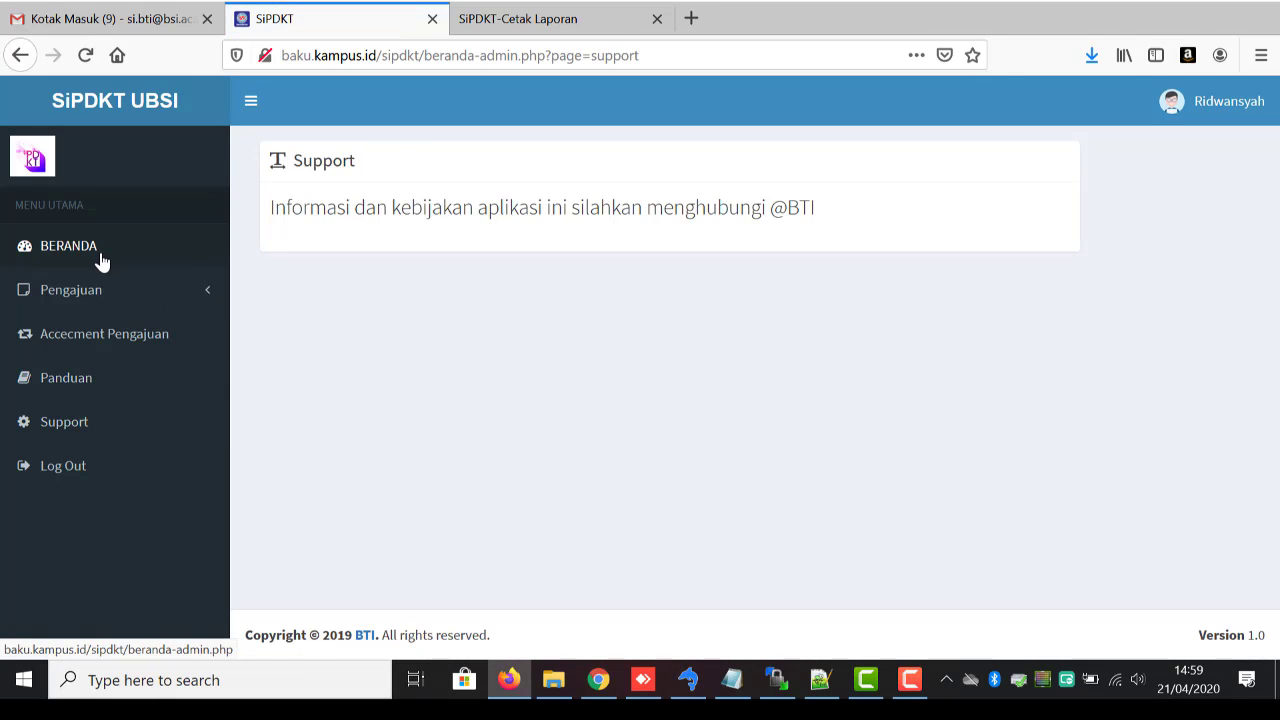
{"action": "left_click", "coordinate": [100, 292]}
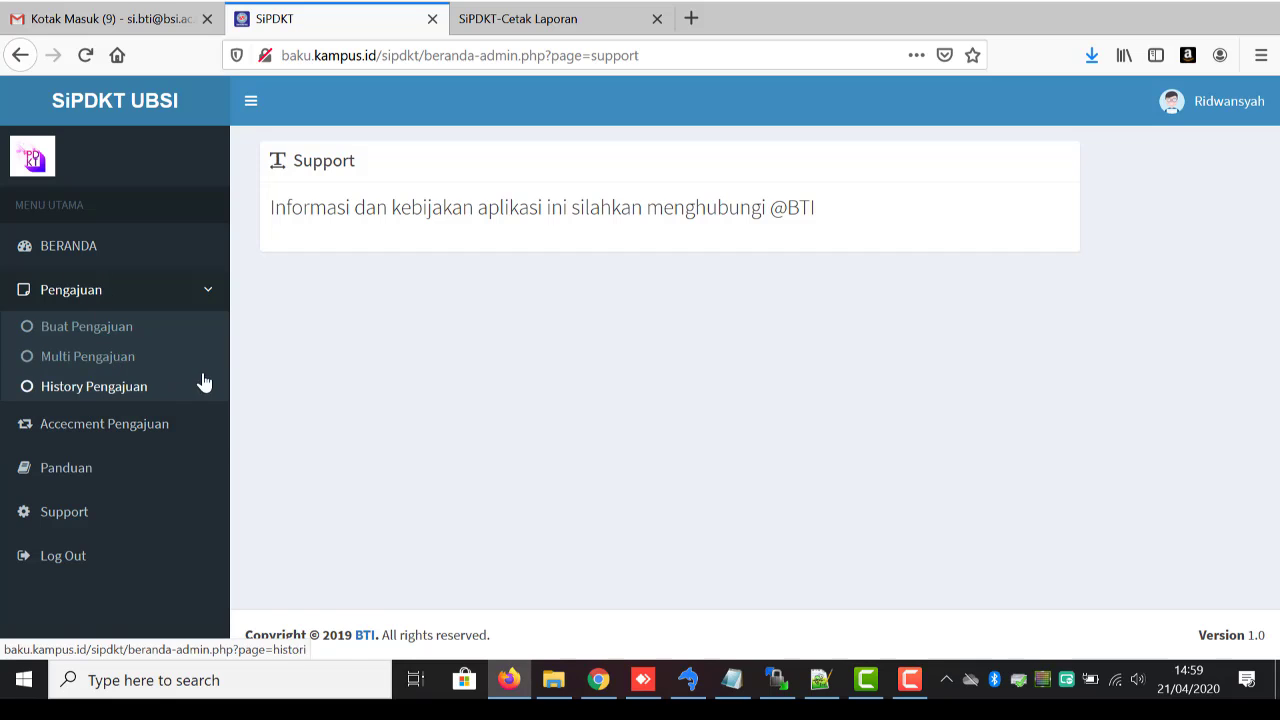
{"action": "left_click", "coordinate": [144, 366]}
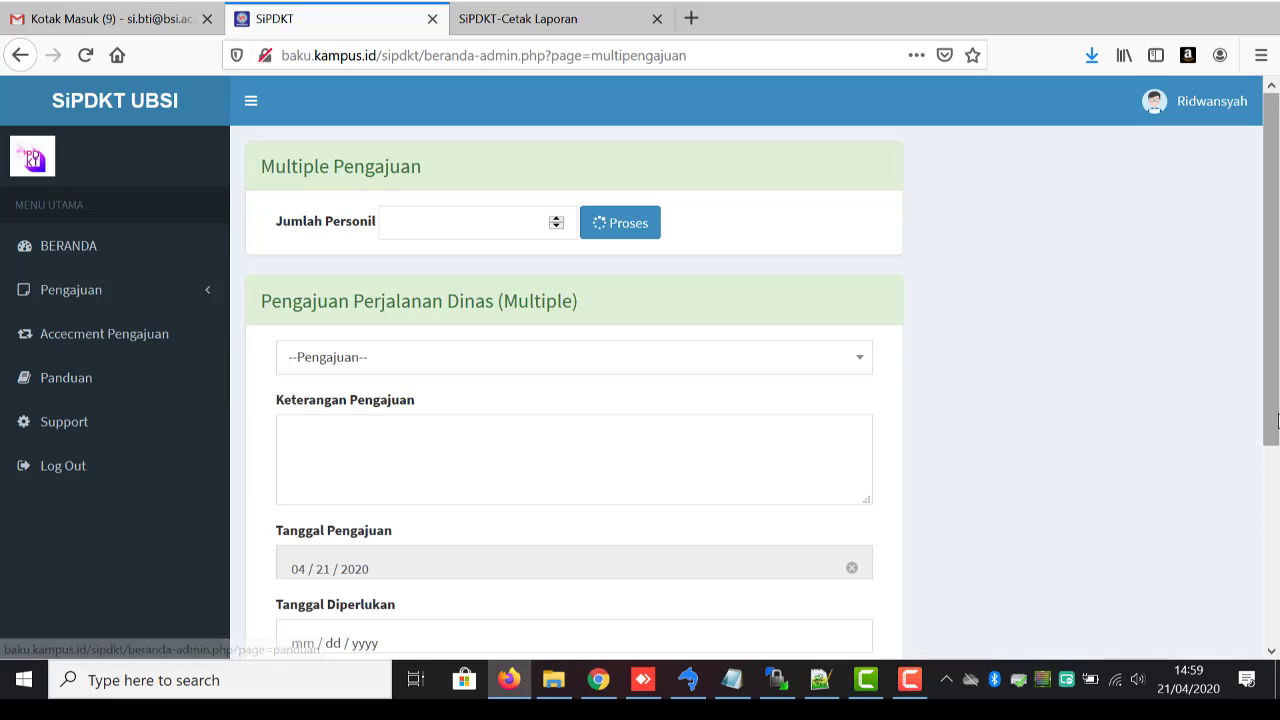
{"action": "left_click", "coordinate": [1276, 528]}
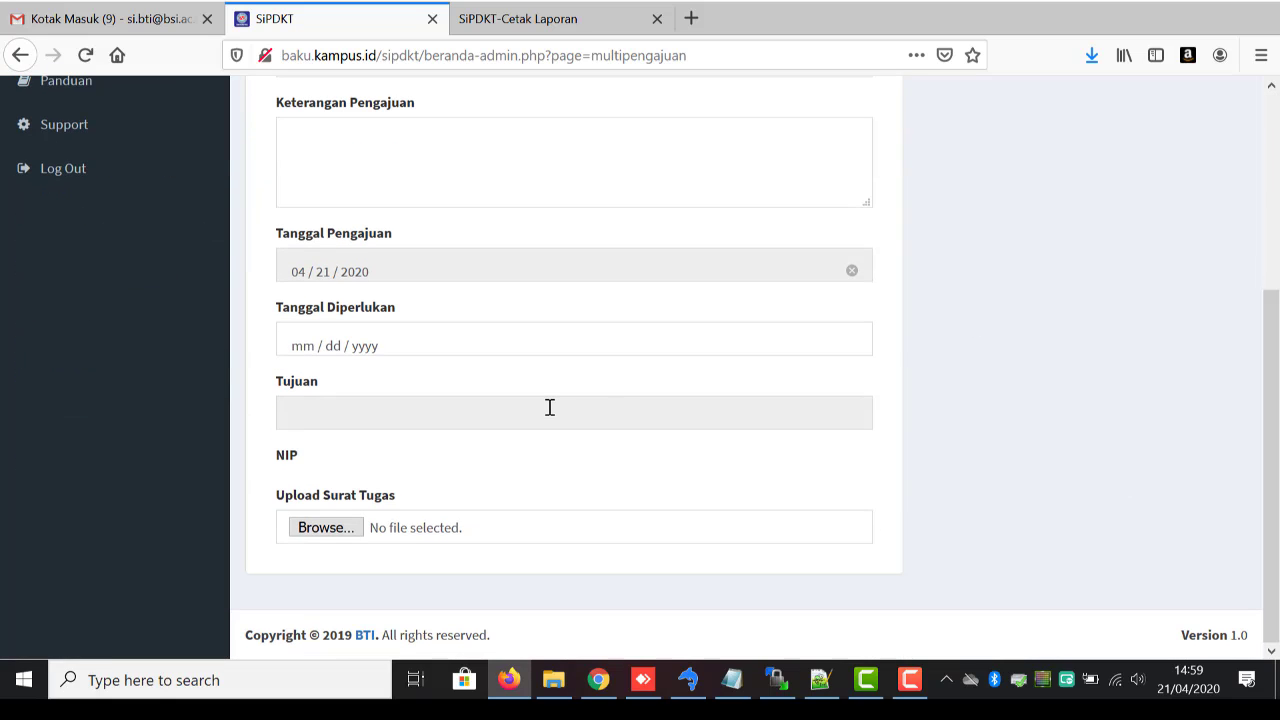
{"action": "left_click", "coordinate": [1275, 168]}
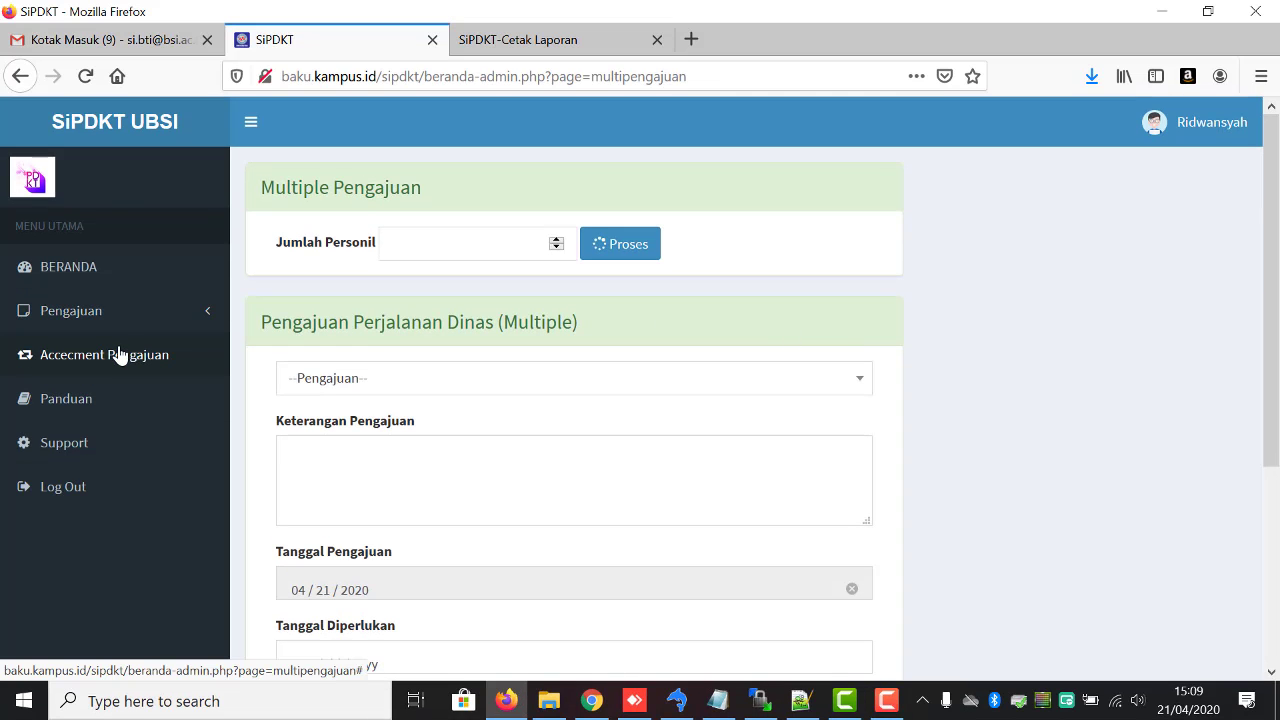
Open the Rektor's incoming requests and review the Jatiwaringin study-visit request's description, amount, applicant and approval history
{"action": "left_click", "coordinate": [118, 356]}
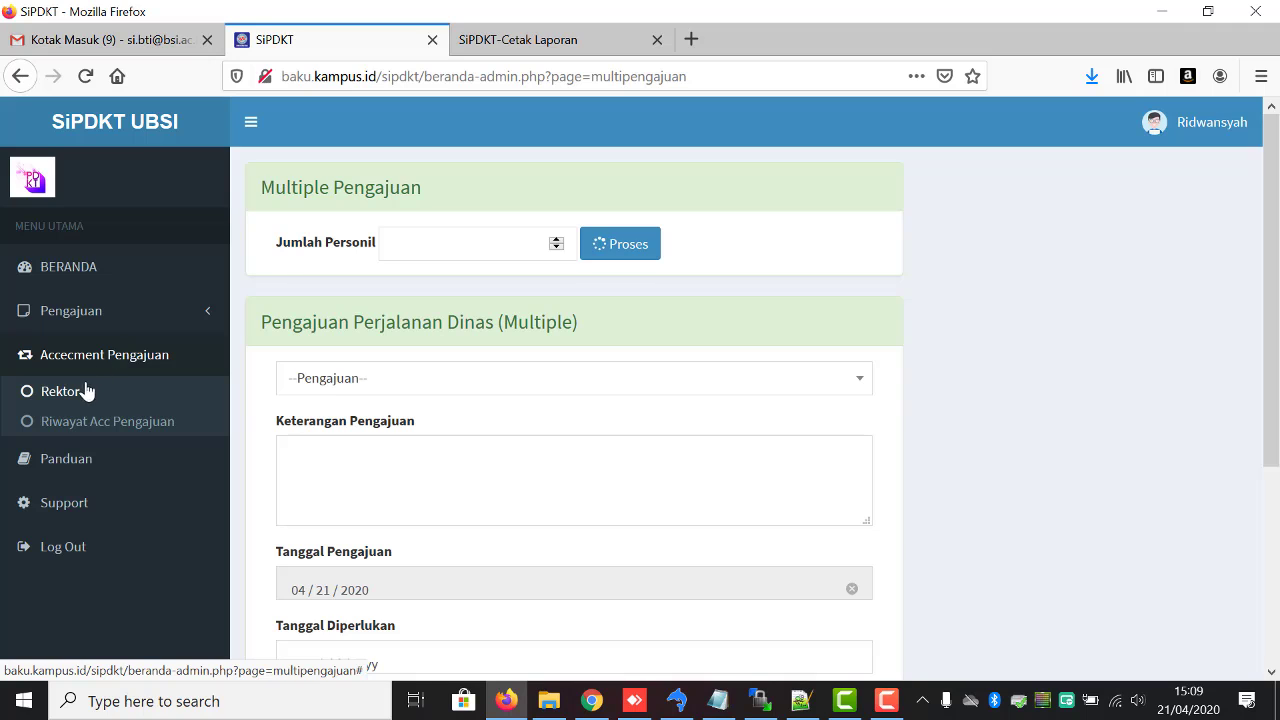
{"action": "left_click", "coordinate": [62, 392]}
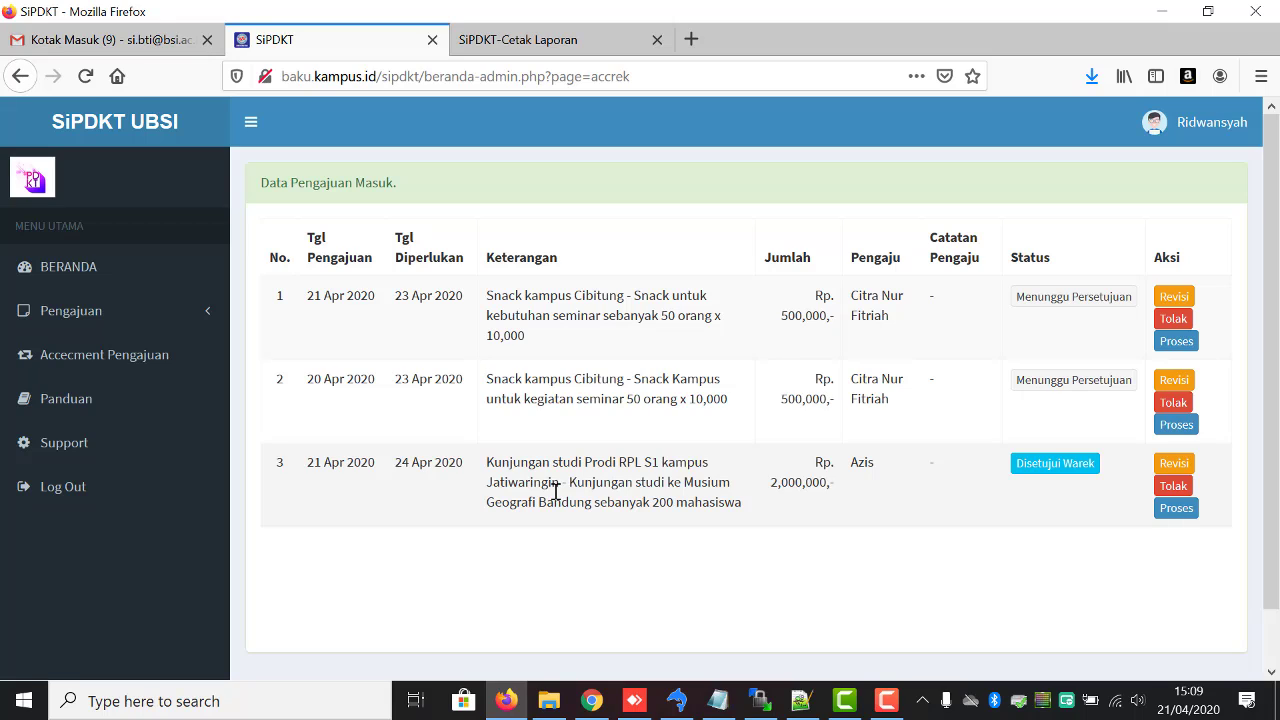
{"action": "double_click", "coordinate": [489, 481]}
{"action": "triple_click", "coordinate": [489, 479]}
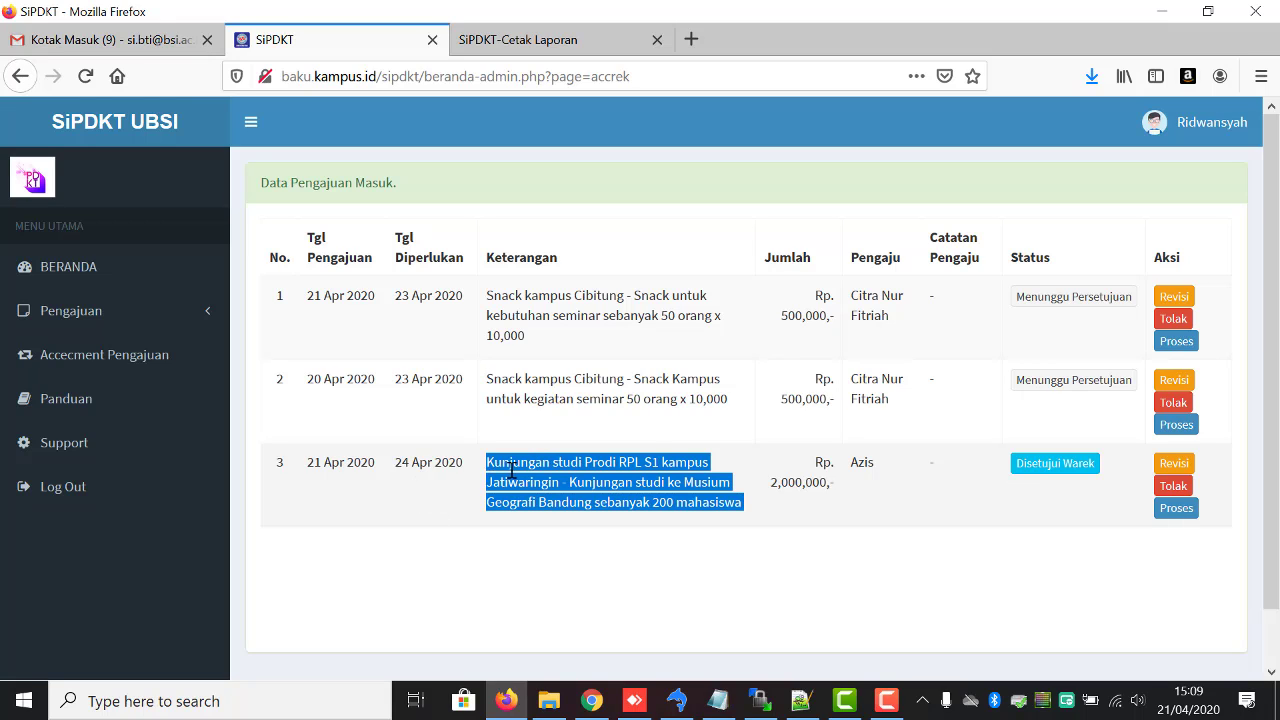
{"action": "double_click", "coordinate": [864, 462]}
{"action": "double_click", "coordinate": [797, 484]}
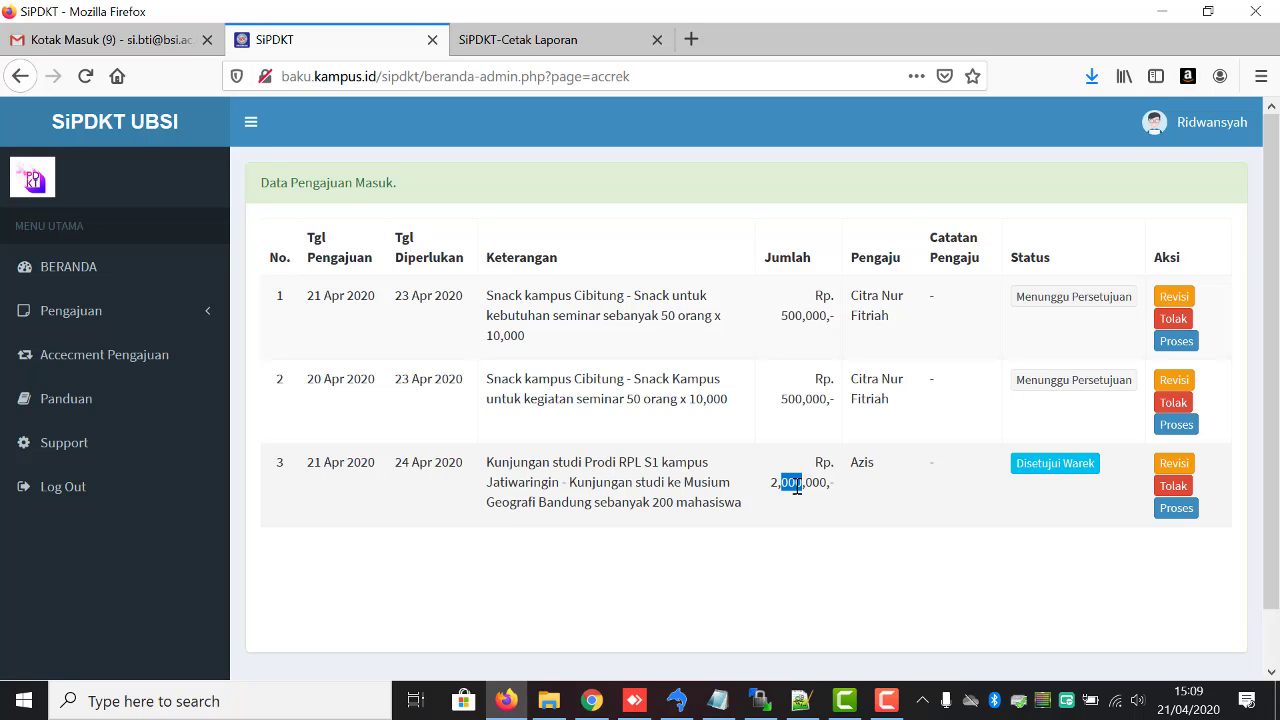
{"action": "left_click", "coordinate": [1052, 466]}
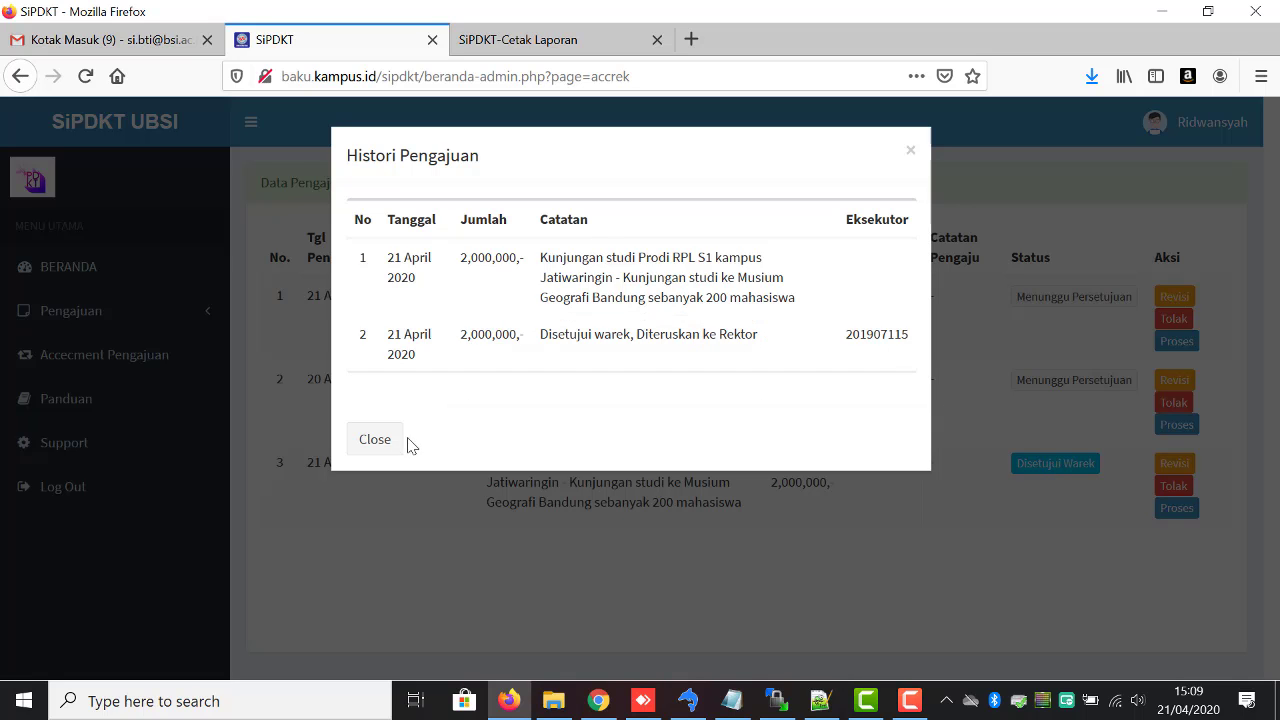
{"action": "left_click", "coordinate": [375, 440]}
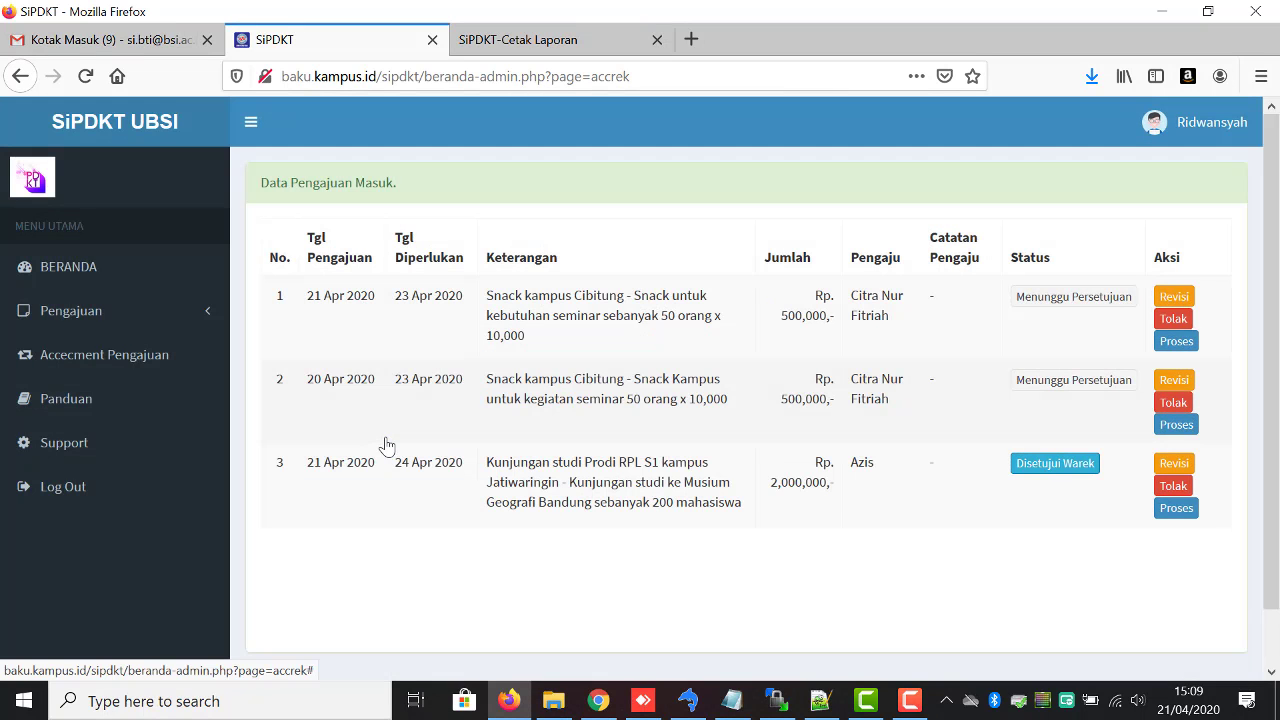
Collapse the sidebar and inspect the revision form of the Jatiwaringin study-visit request, cancelling without a revision note
{"action": "left_click", "coordinate": [251, 124]}
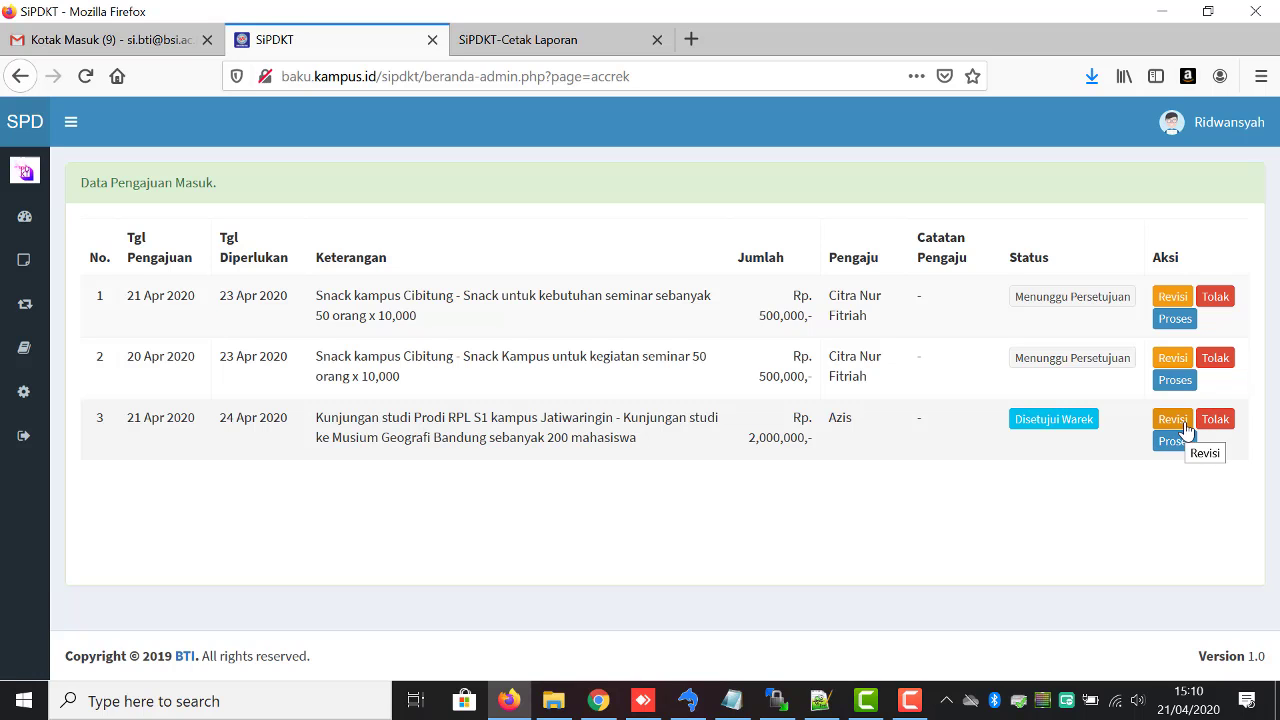
{"action": "left_click", "coordinate": [1173, 420]}
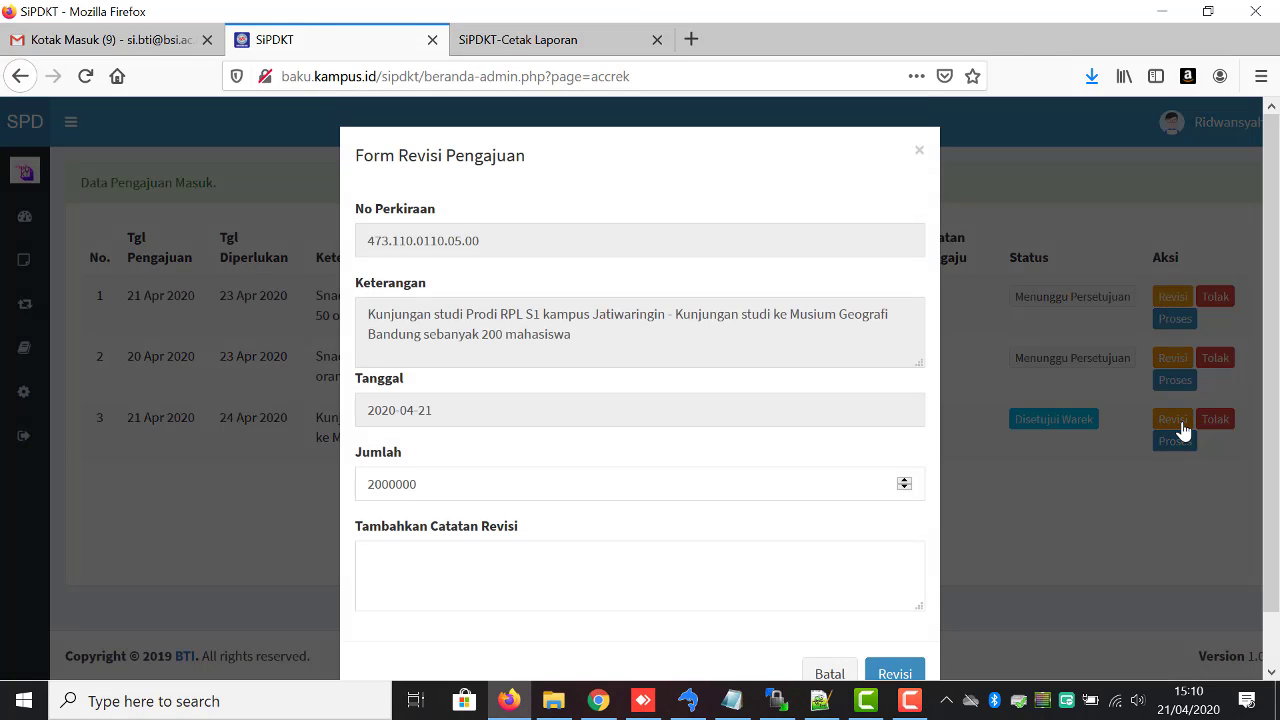
{"action": "left_click", "coordinate": [614, 559]}
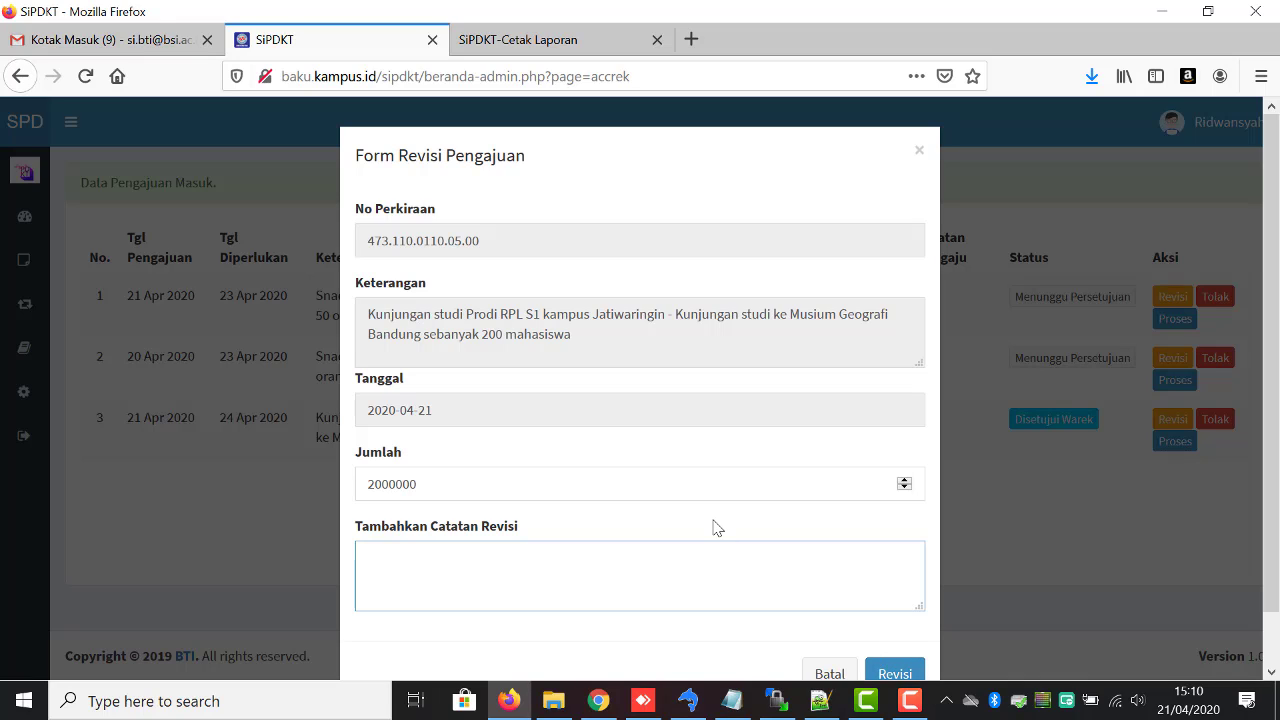
{"action": "left_click", "coordinate": [828, 673]}
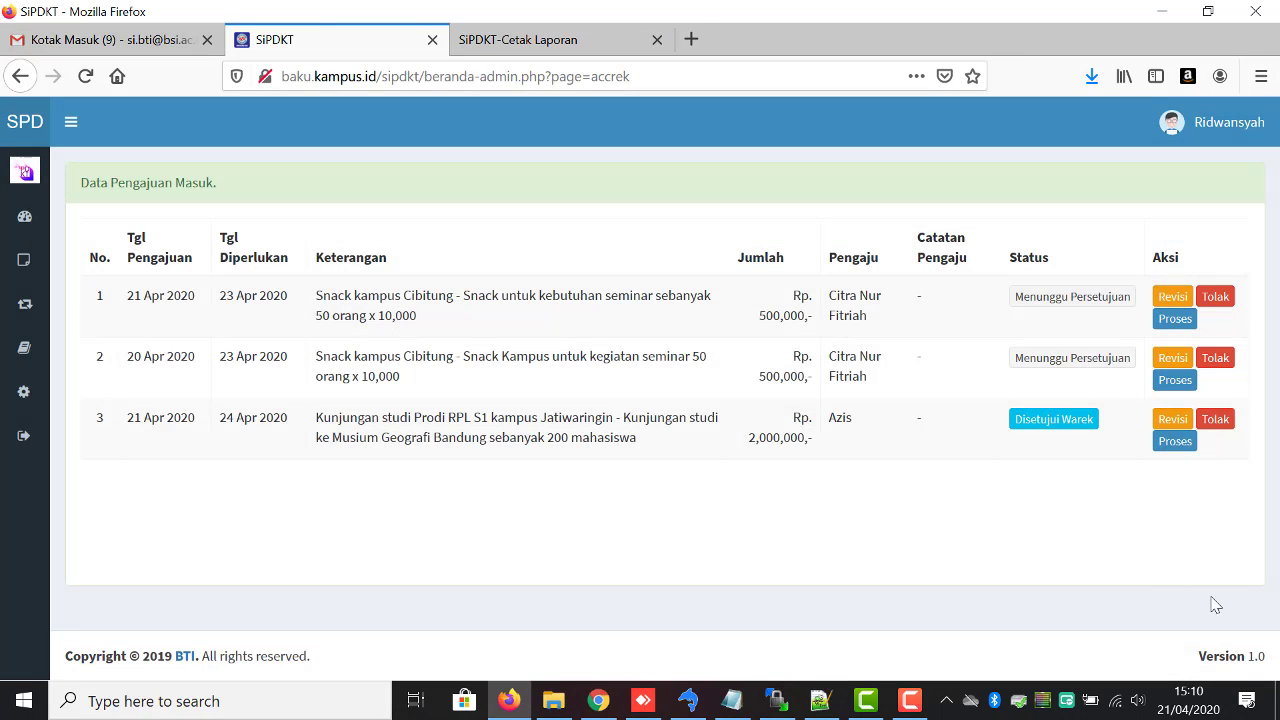
Inspect the rejection form of the Jatiwaringin study-visit request and its reason field, closing it without submitting
{"action": "left_click", "coordinate": [1224, 427]}
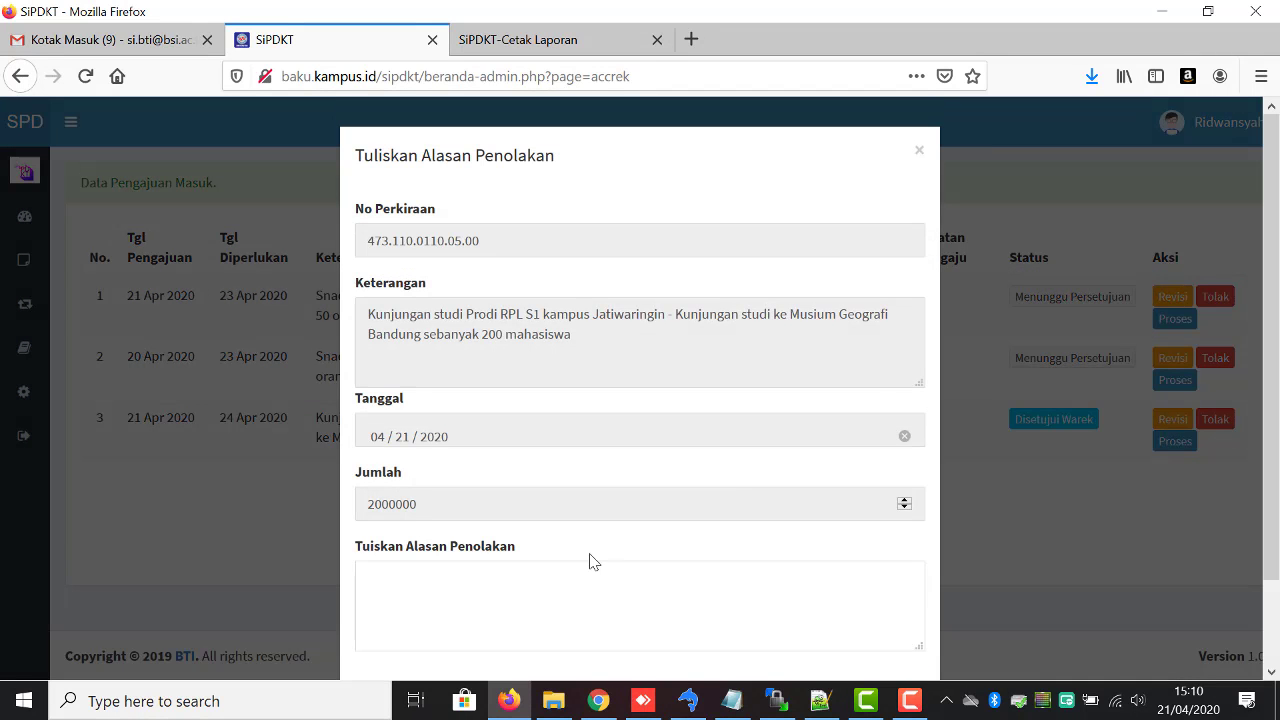
{"action": "left_click", "coordinate": [581, 575]}
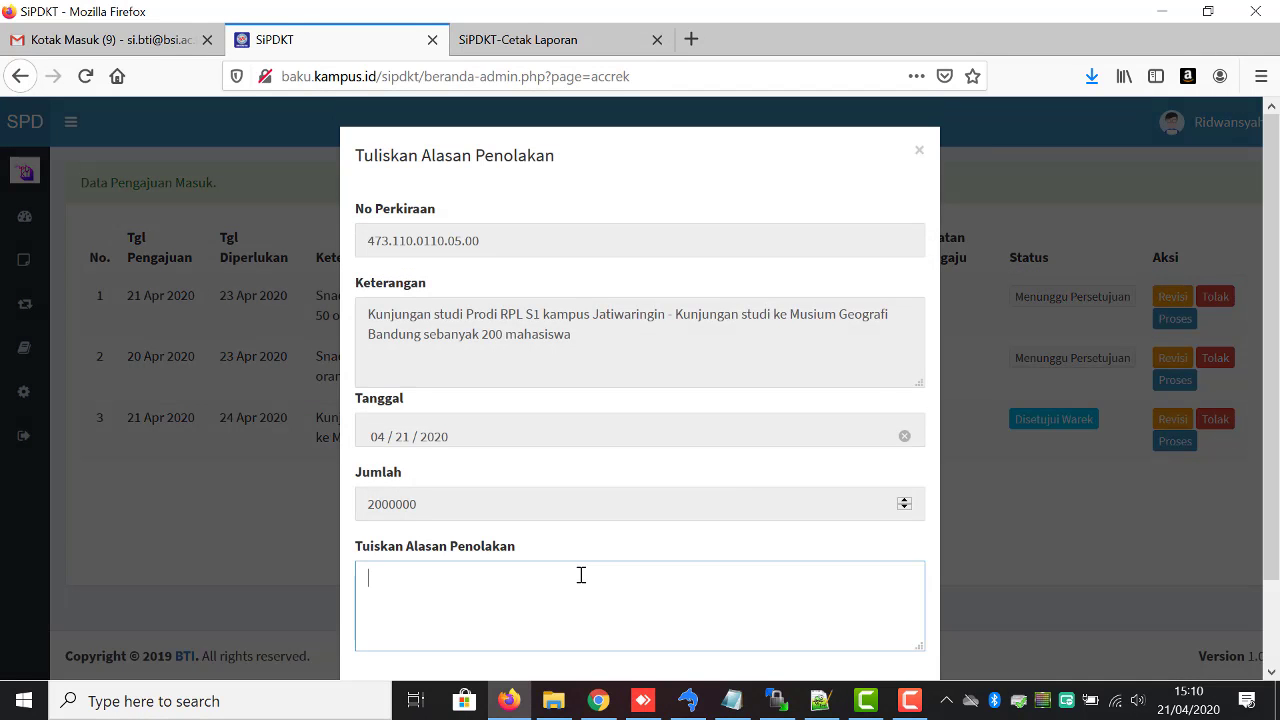
{"action": "left_click", "coordinate": [918, 152]}
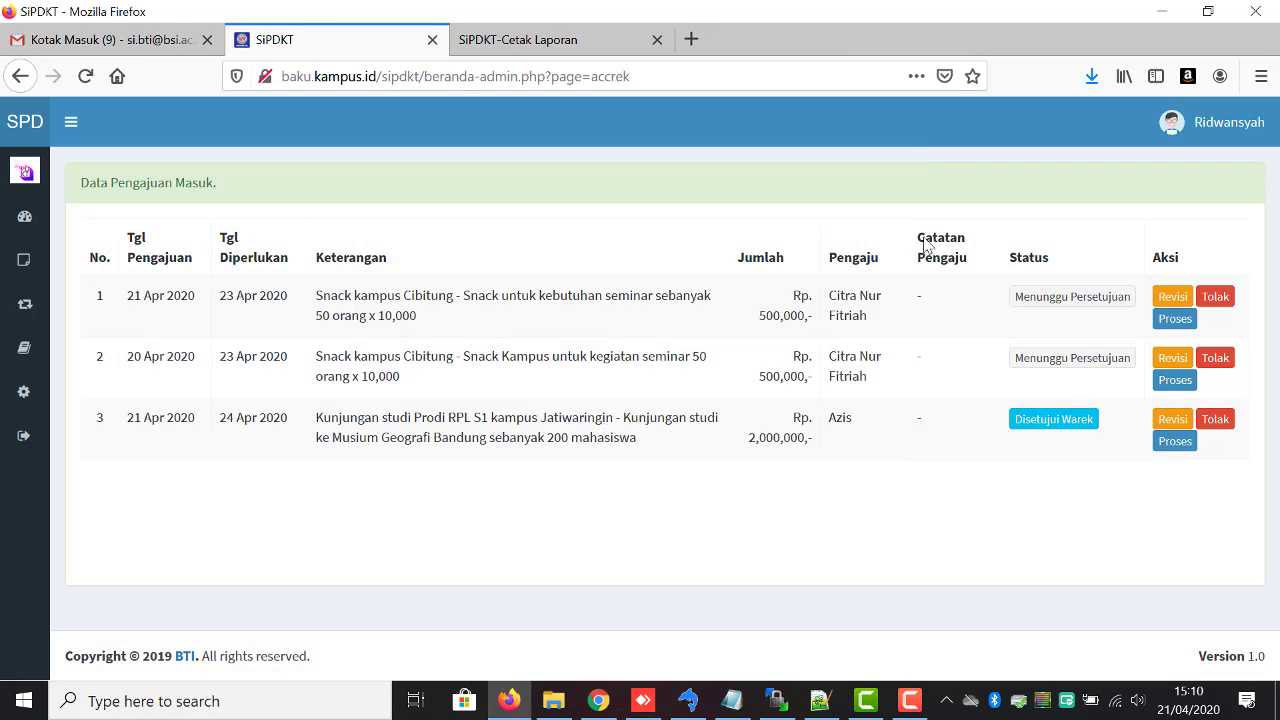
Process the Jatiwaringin study-visit request by forwarding it to BAKU and open Riwayat Acc Pengajuan
{"action": "left_click", "coordinate": [1173, 443]}
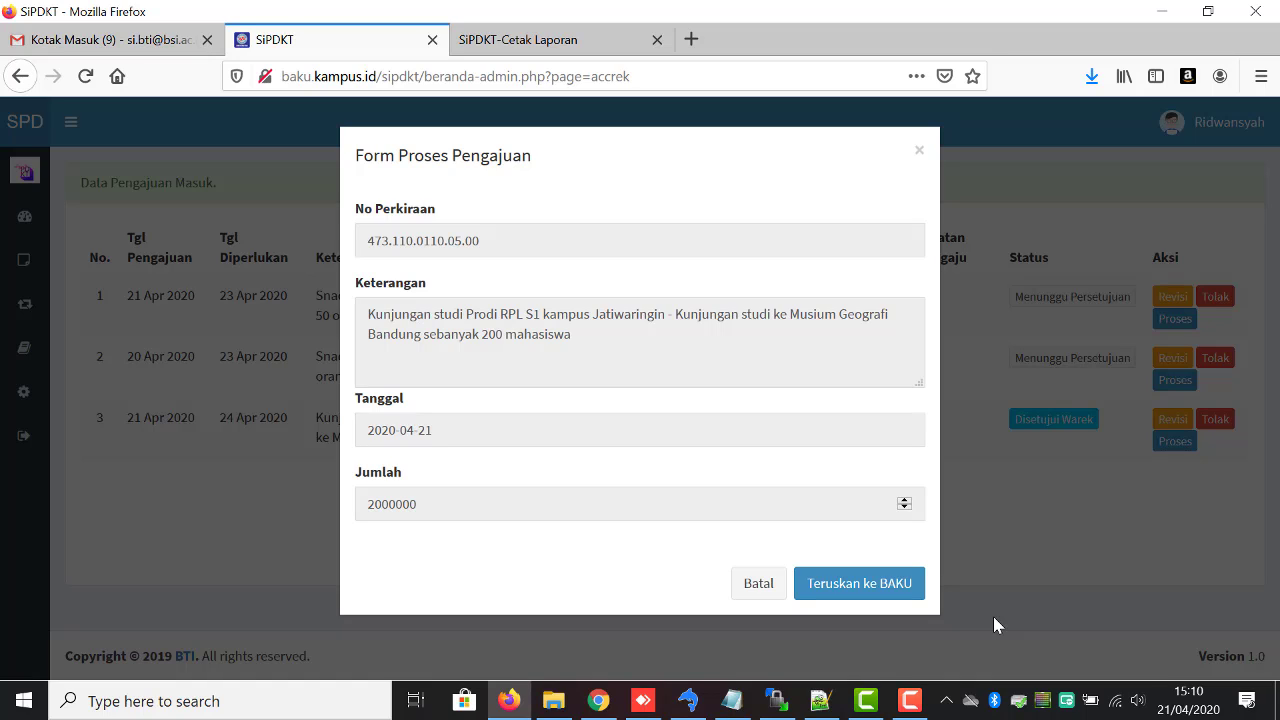
{"action": "left_click", "coordinate": [886, 588]}
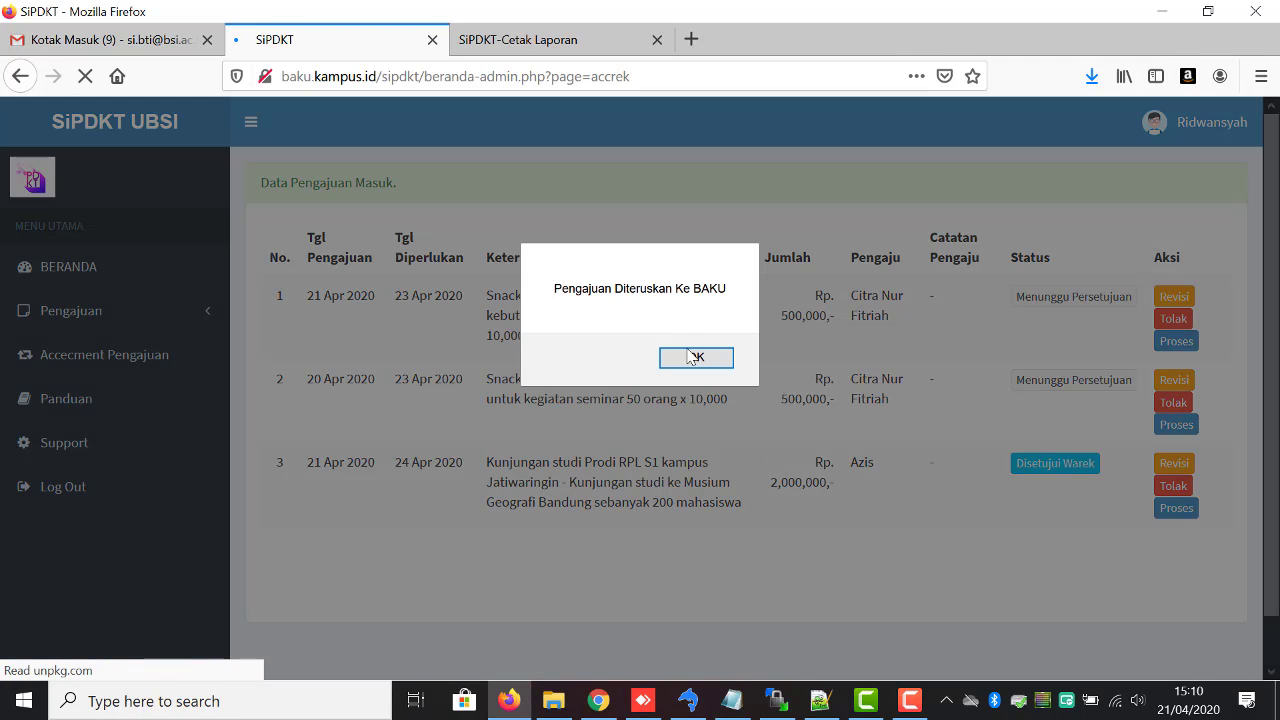
{"action": "left_click", "coordinate": [696, 358]}
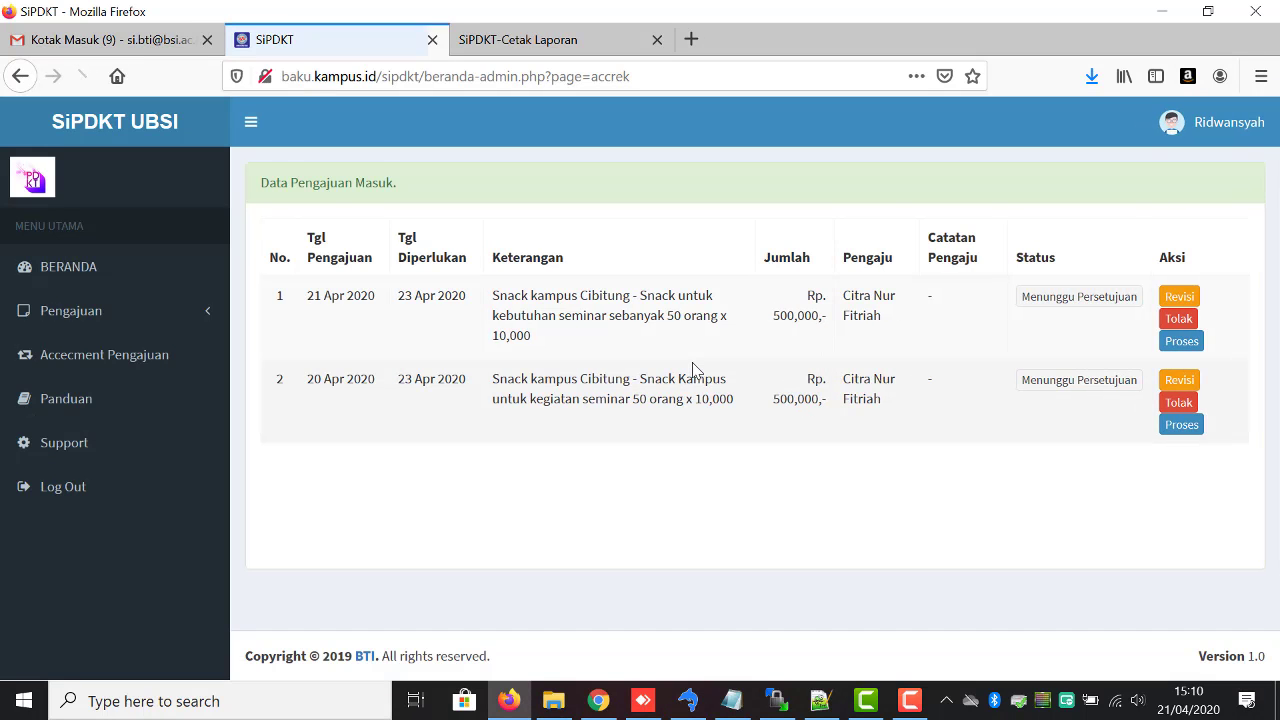
{"action": "left_click", "coordinate": [123, 357]}
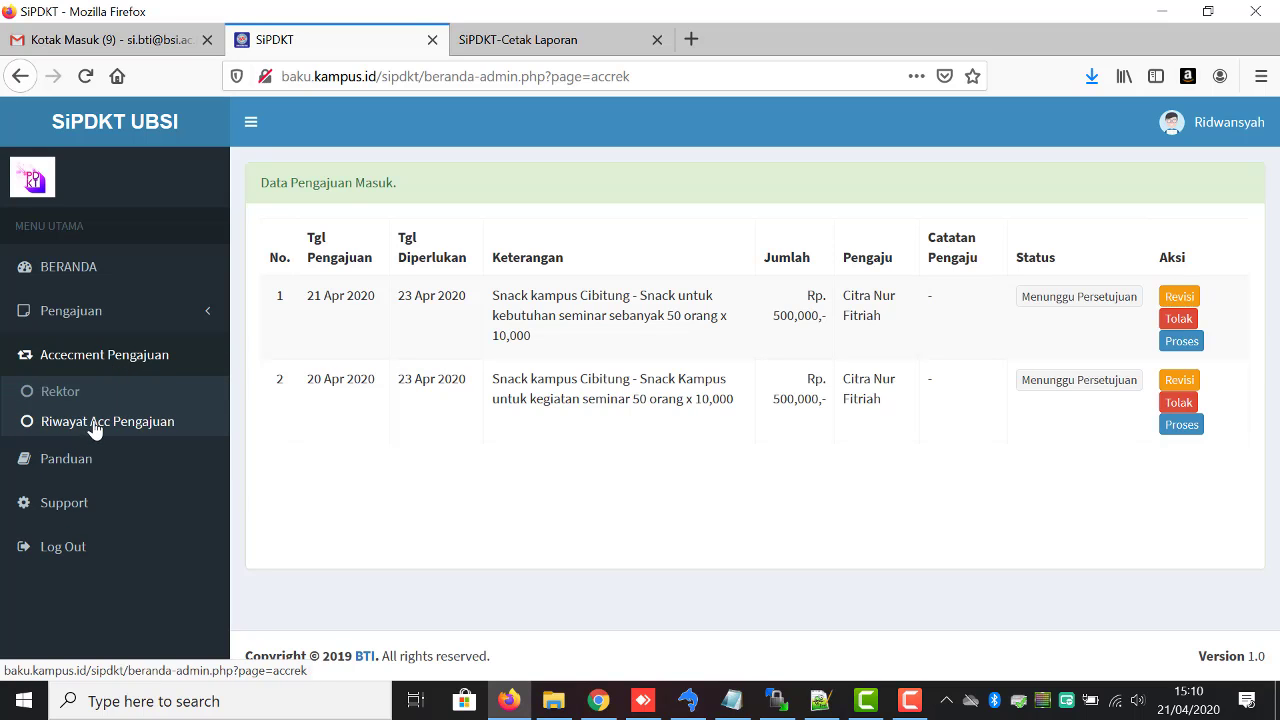
{"action": "left_click", "coordinate": [95, 428]}
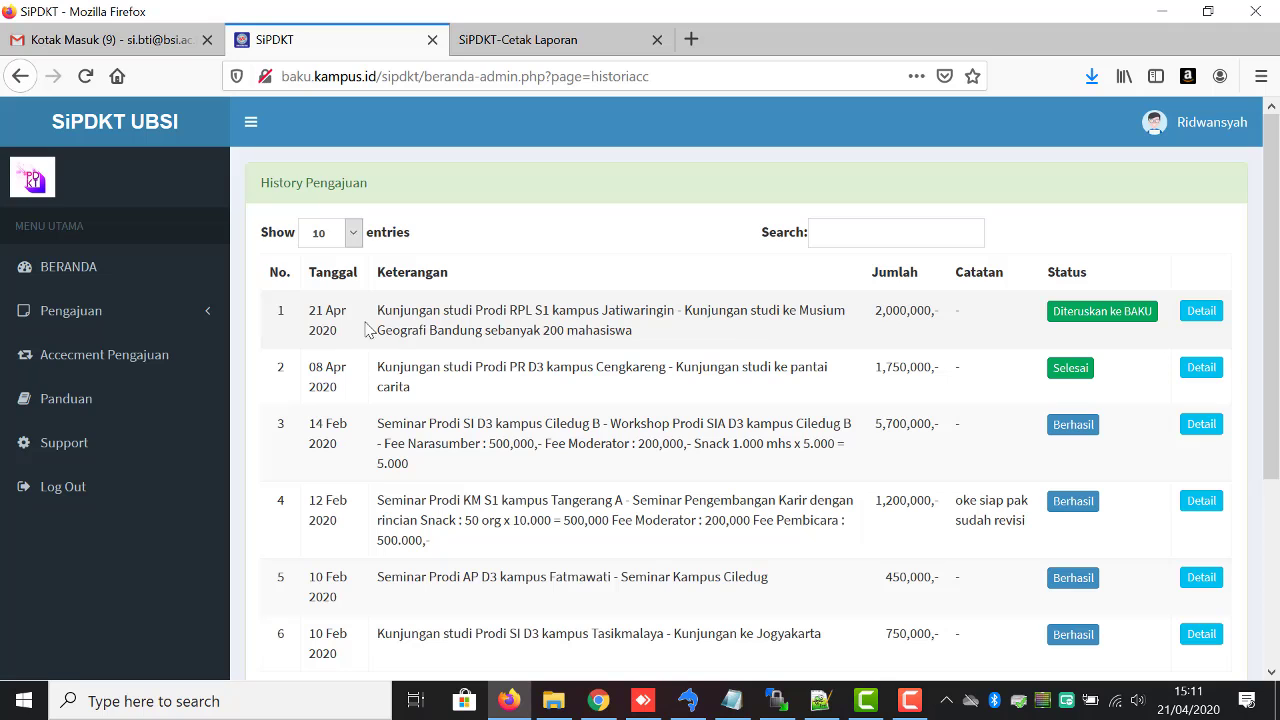
Review the approval history of the Jatiwaringin study-visit request, close it and log out of the Rektor account
{"action": "left_click", "coordinate": [1201, 313]}
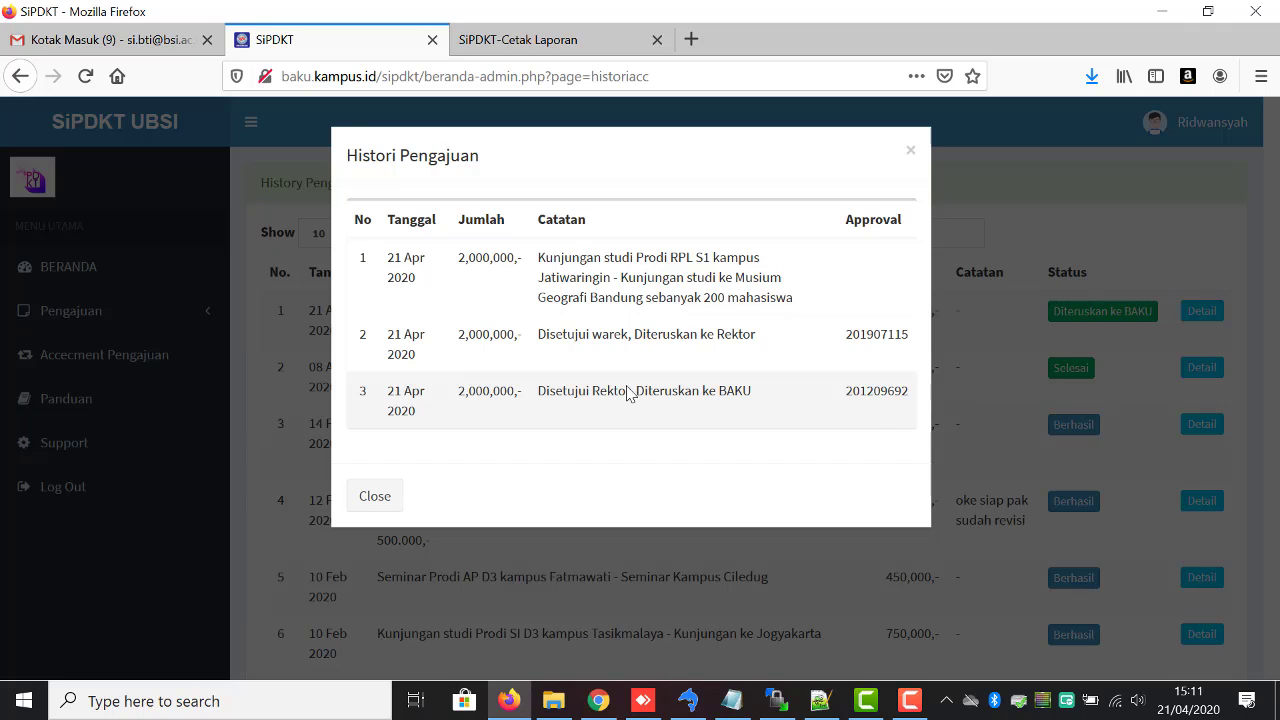
{"action": "left_click", "coordinate": [372, 496]}
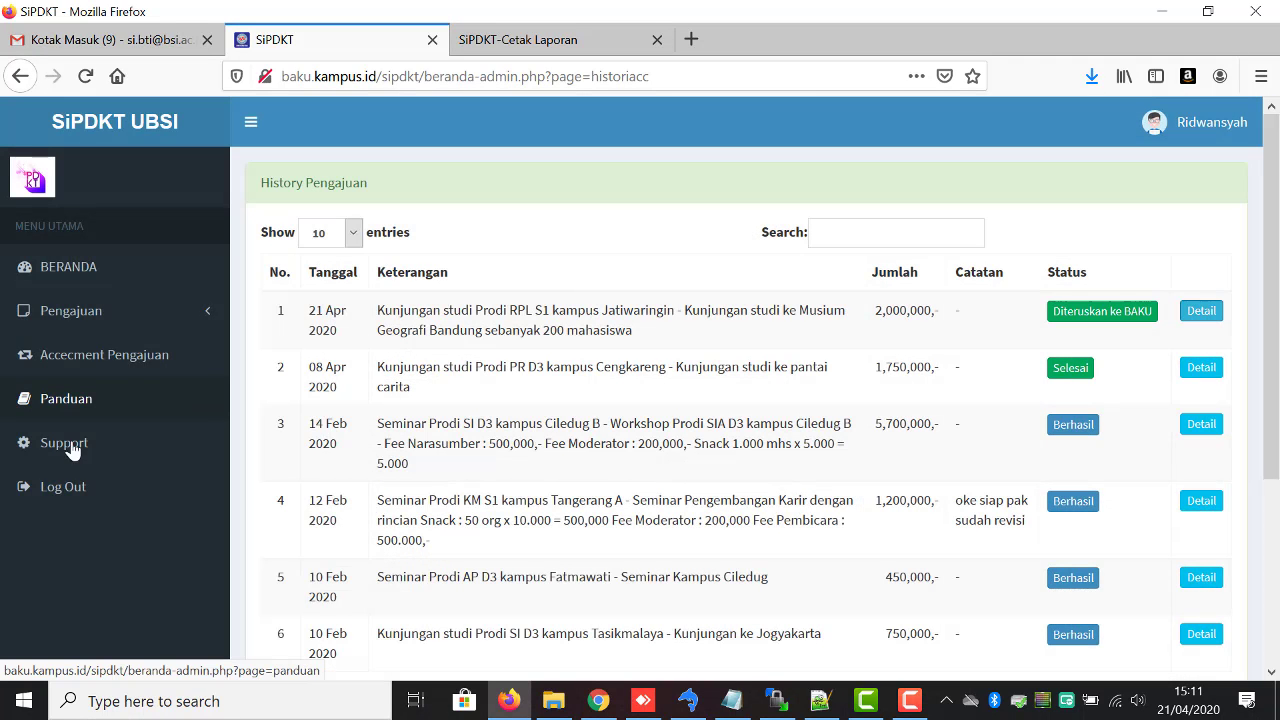
{"action": "left_click", "coordinate": [65, 487]}
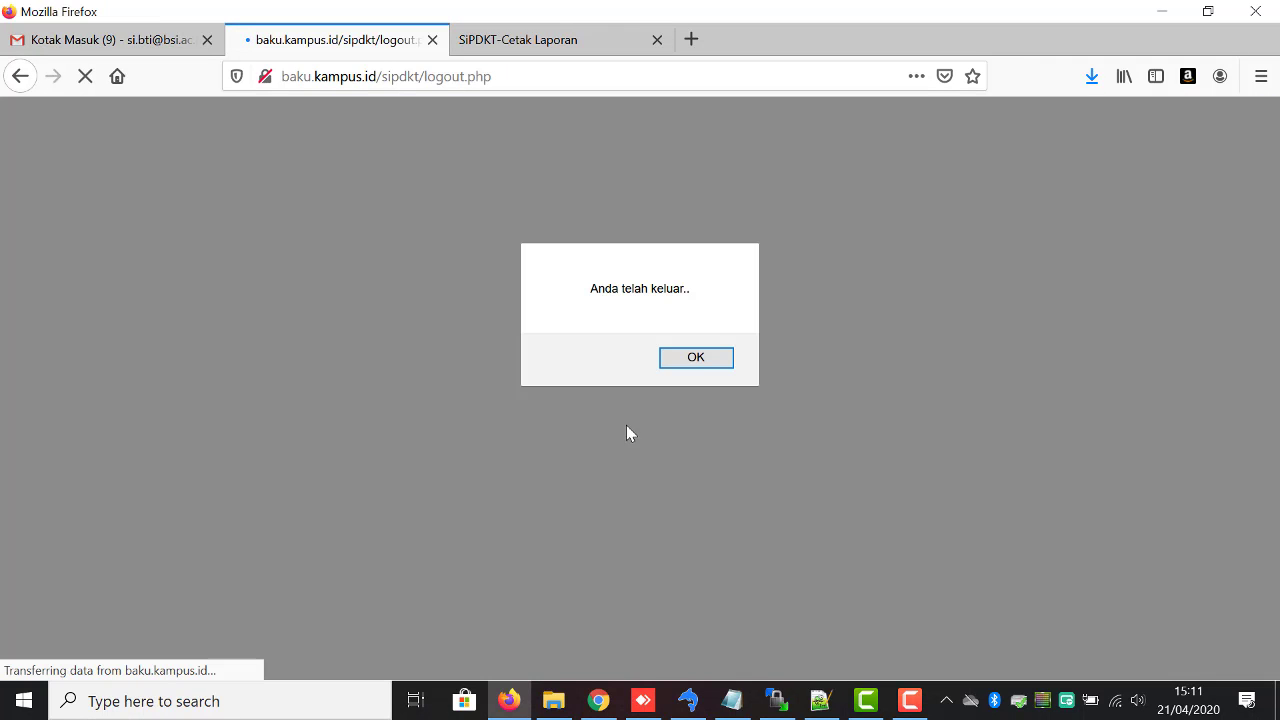
{"action": "left_click", "coordinate": [694, 362]}
Switch to SQLyog and look up the username of a prodi-unit account with id_kampus 120 in the user table
{"action": "left_click", "coordinate": [704, 702]}
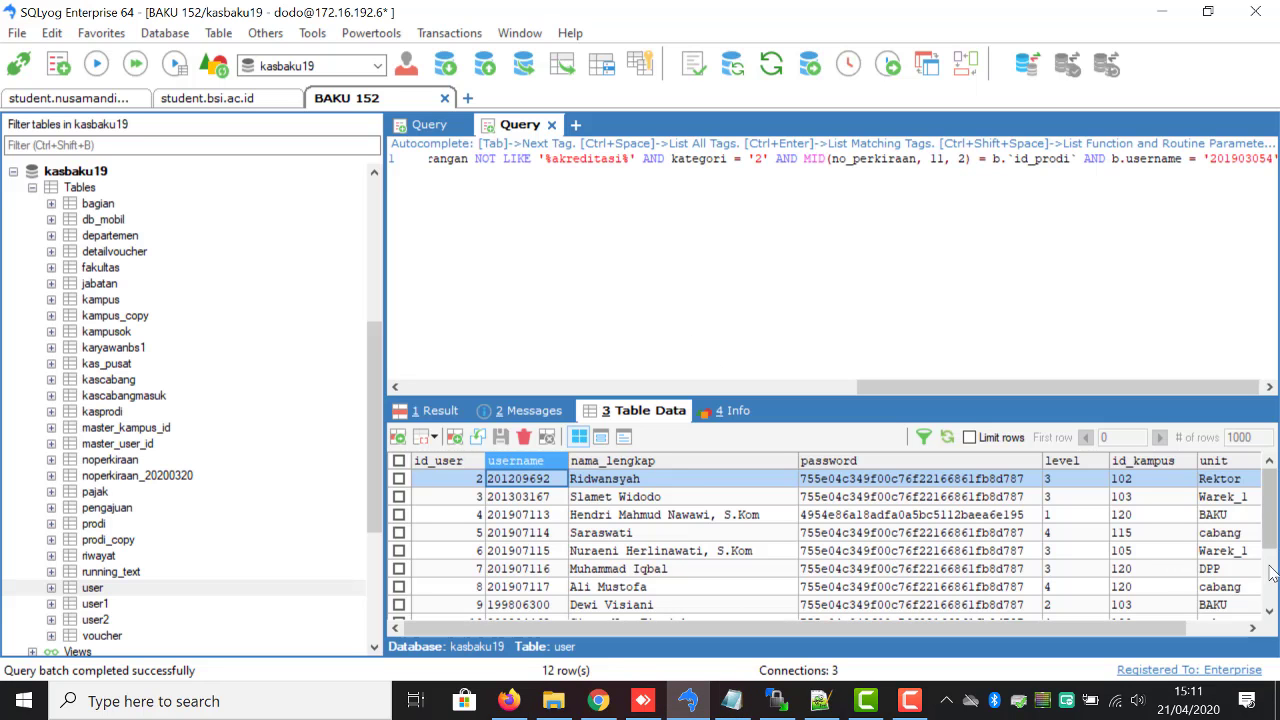
{"action": "scroll", "coordinate": [1270, 572], "scroll_direction": "down", "scroll_amount": 2}
{"action": "left_click", "coordinate": [520, 552]}
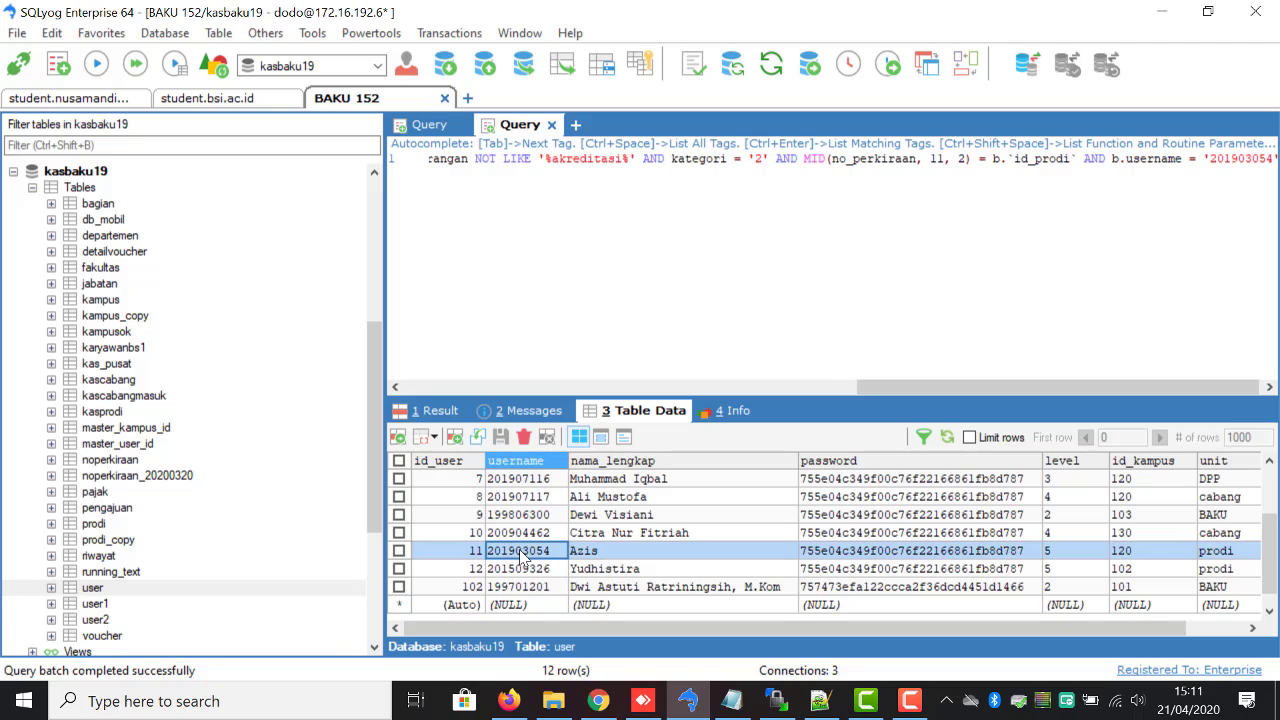
Return to SIPDKT in Firefox, log in with the prodi account's username and saved password, and dismiss the login and manual-book download dialogs
{"action": "left_click", "coordinate": [509, 701]}
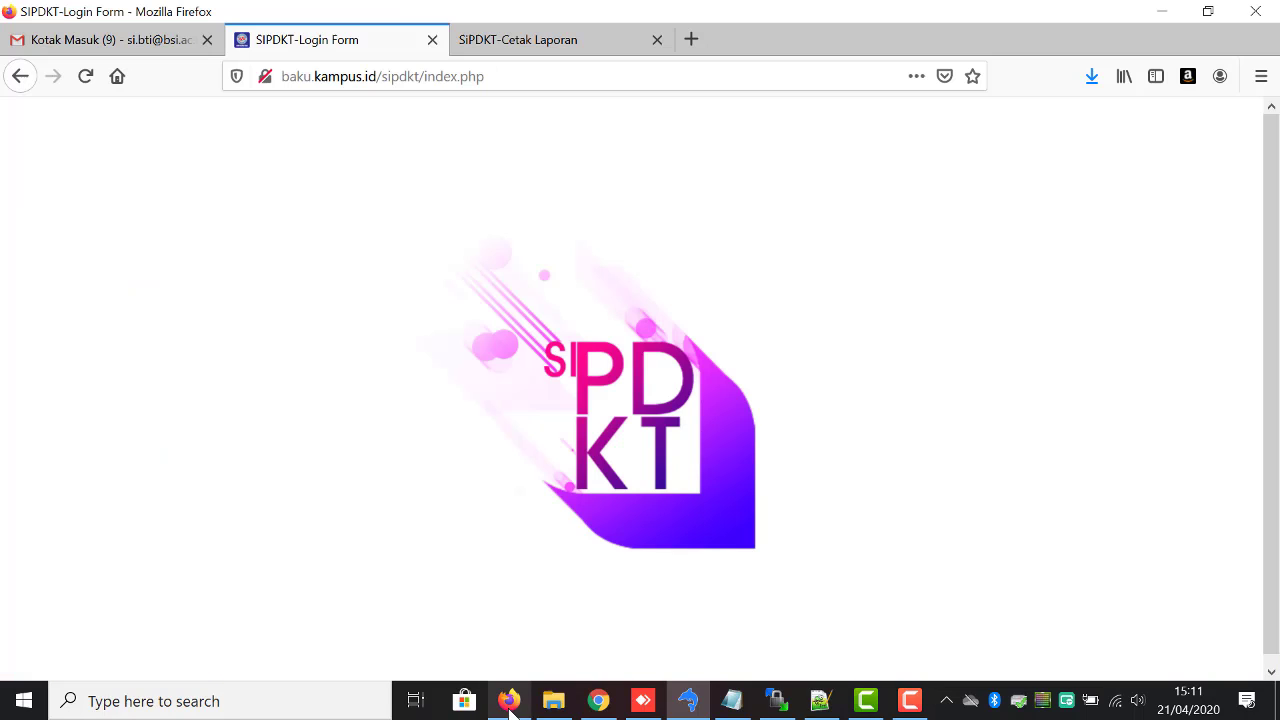
{"action": "left_click", "coordinate": [700, 410]}
{"action": "left_click", "coordinate": [645, 320]}
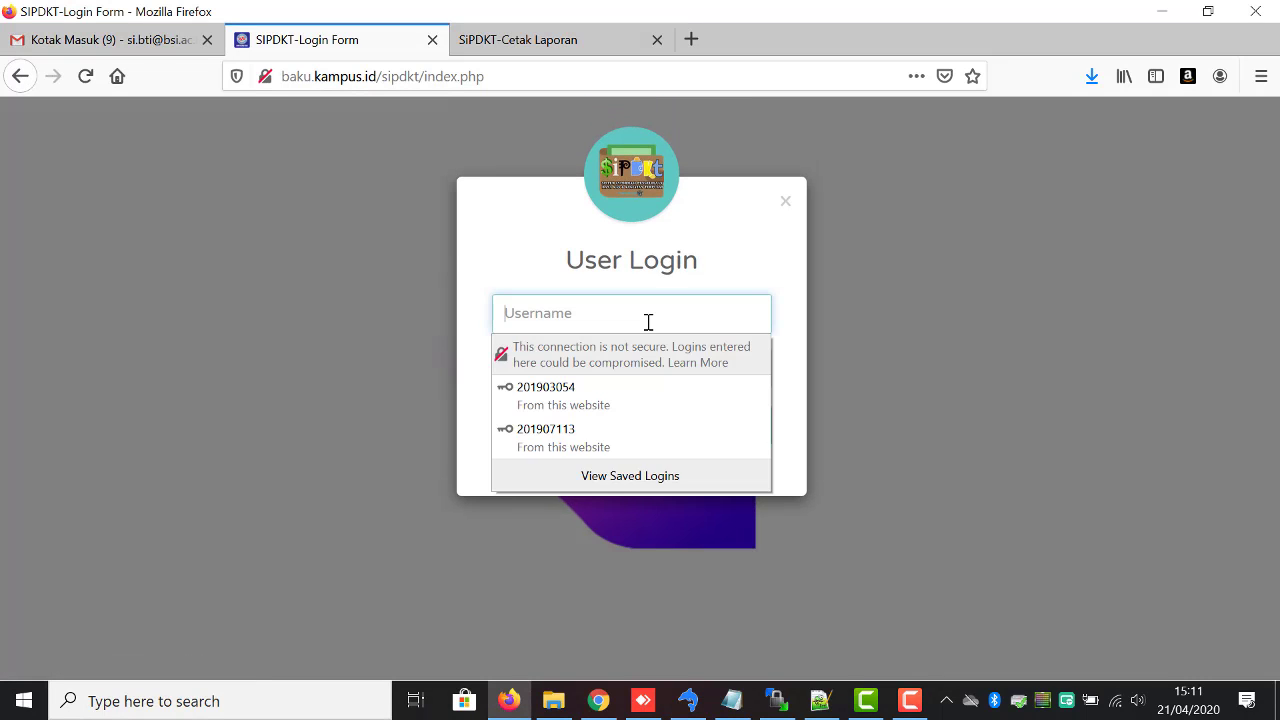
{"action": "type", "text": "201903054"}
{"action": "key", "text": "Tab"}
{"action": "key", "text": "Return"}
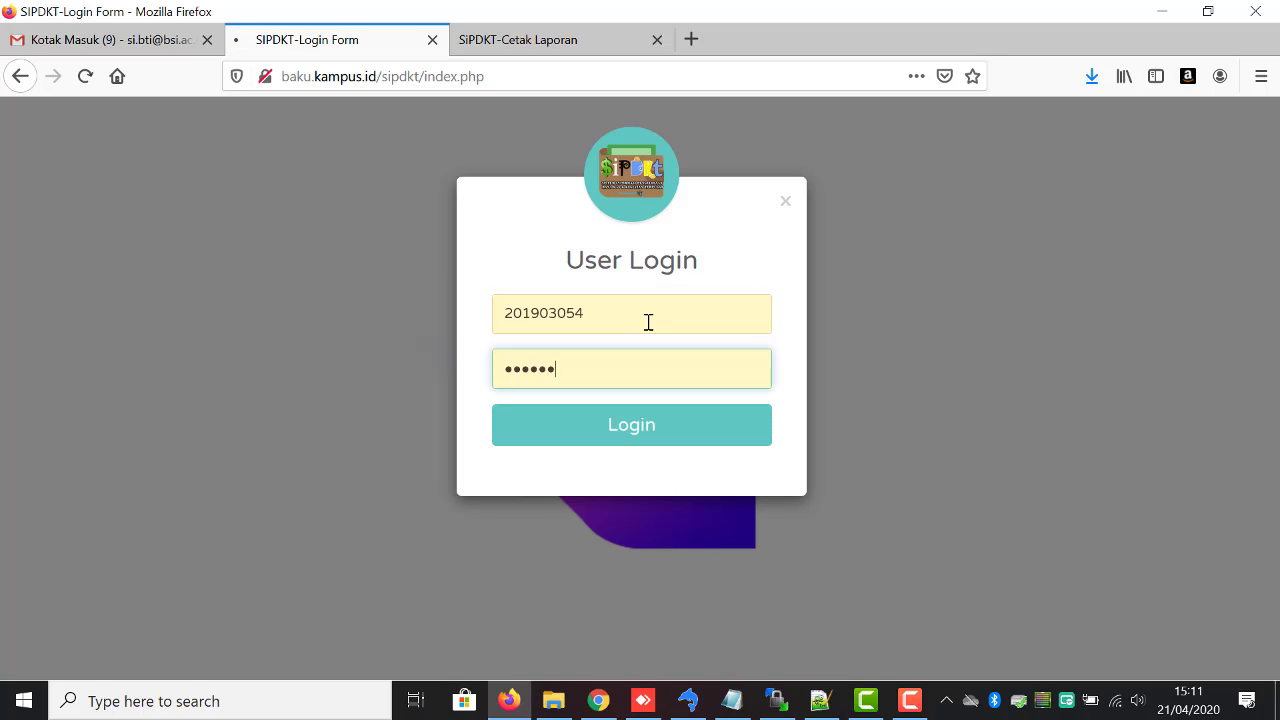
{"action": "left_click", "coordinate": [715, 360]}
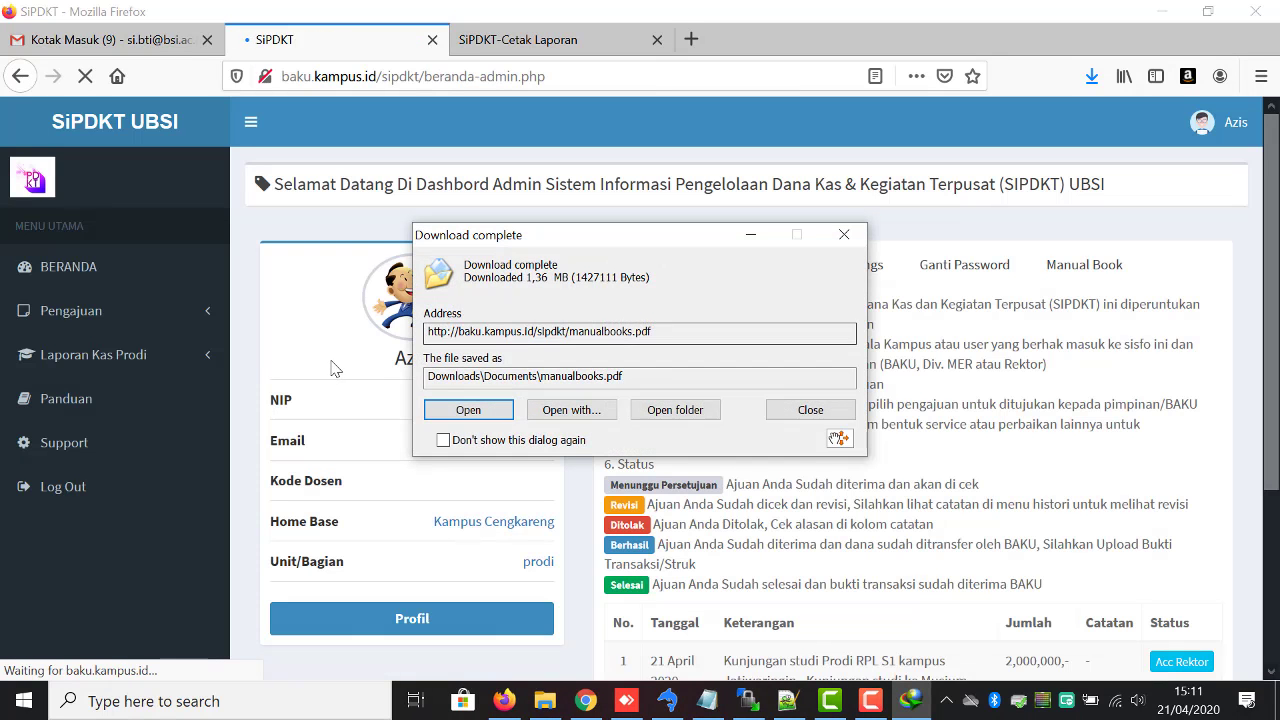
{"action": "left_click", "coordinate": [809, 414]}
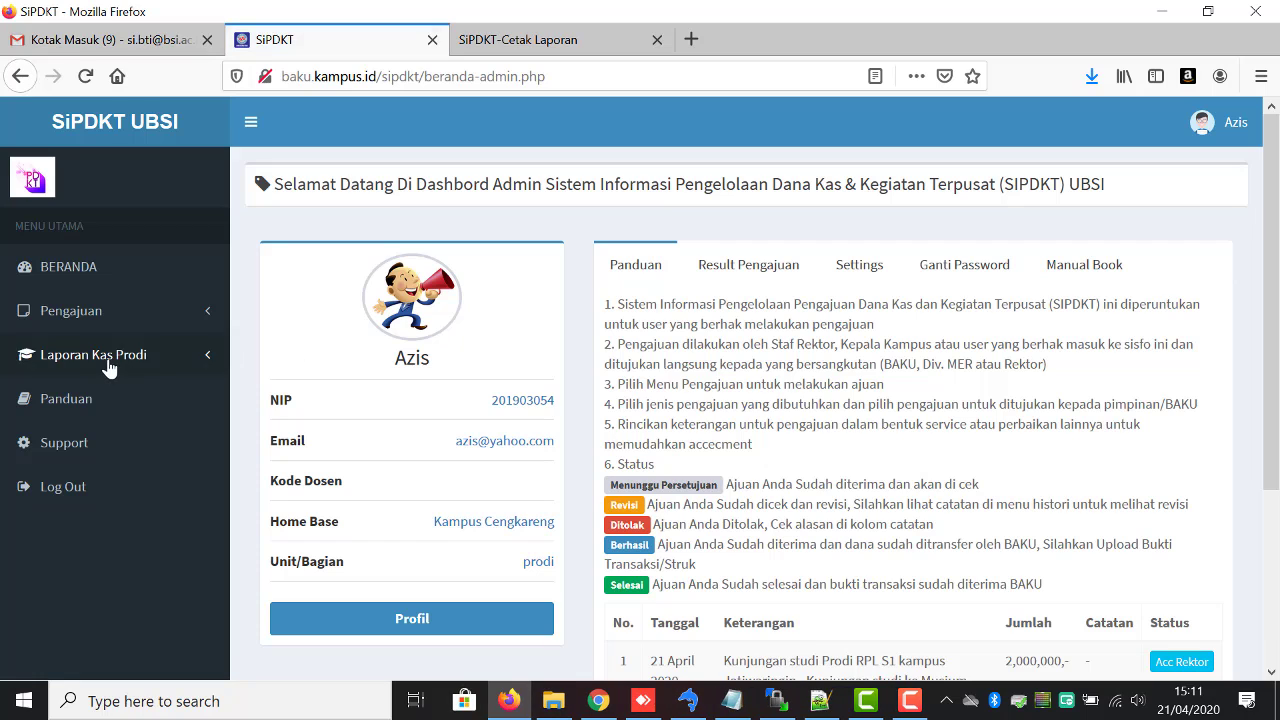
Open the prodi account's History Pengajuan and review the Jatiwaringin study-visit request's approval history, closing the details
{"action": "left_click", "coordinate": [79, 322]}
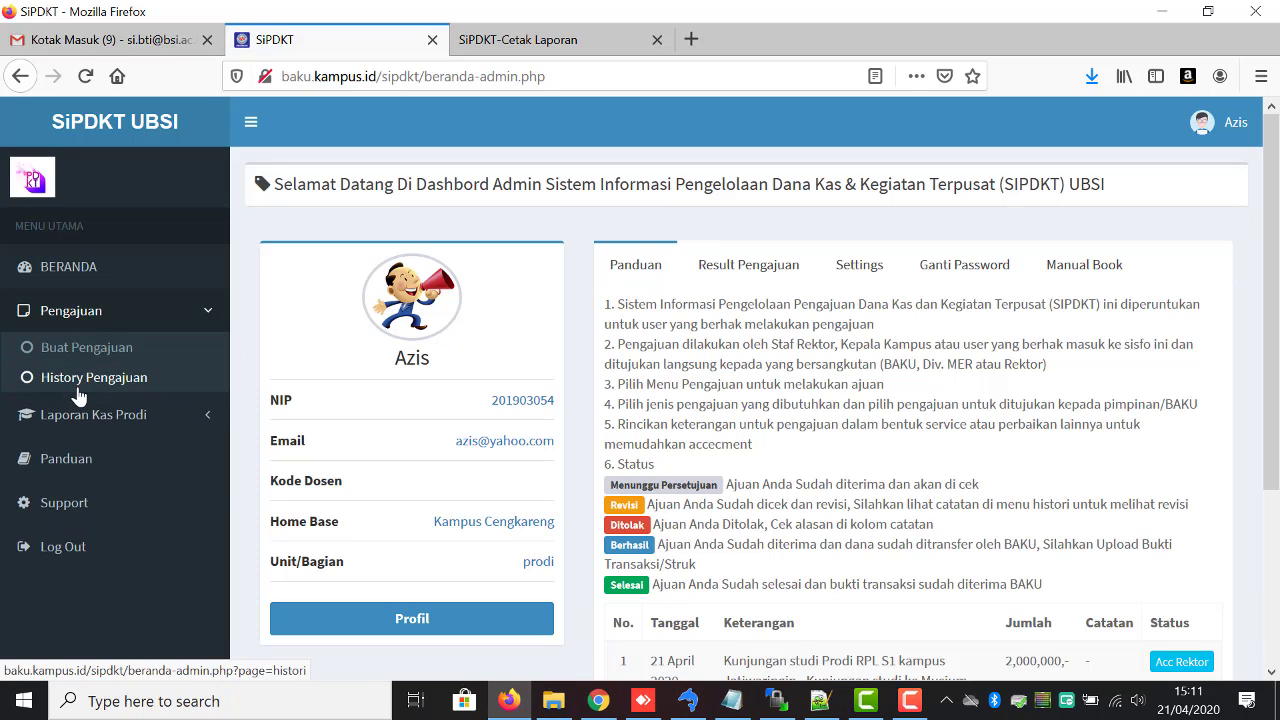
{"action": "left_click", "coordinate": [78, 390]}
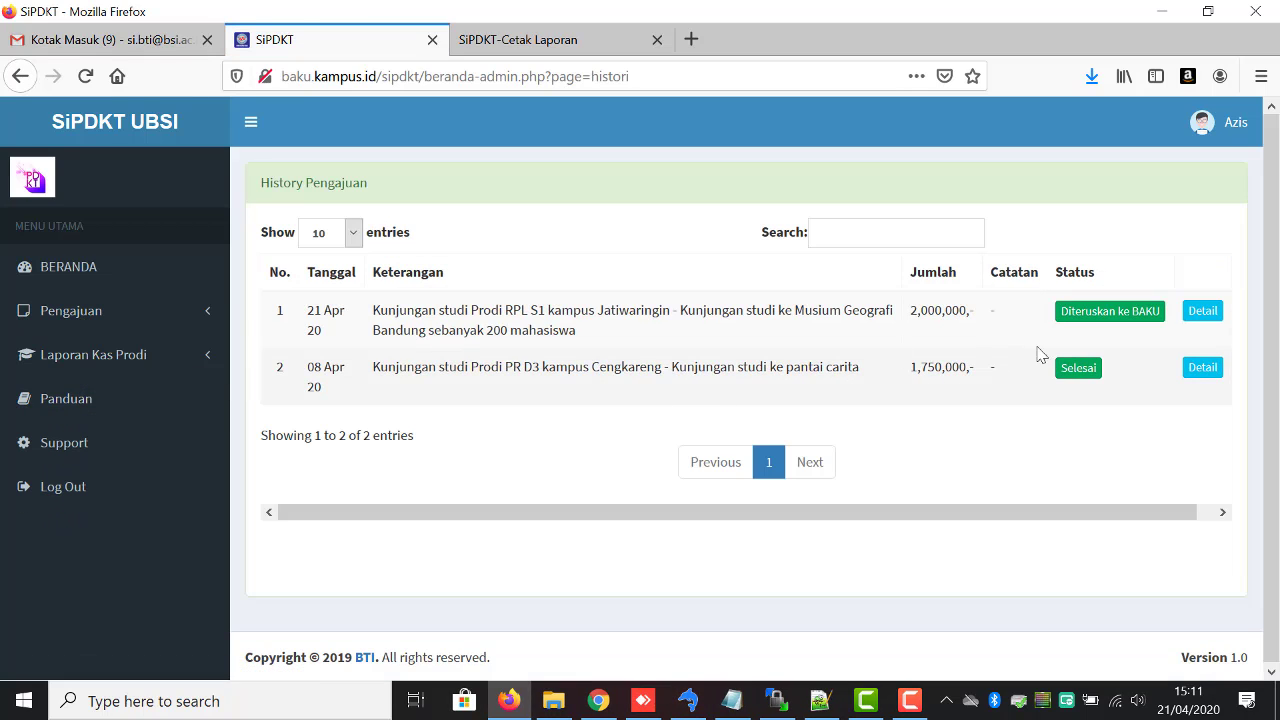
{"action": "left_click", "coordinate": [1203, 314]}
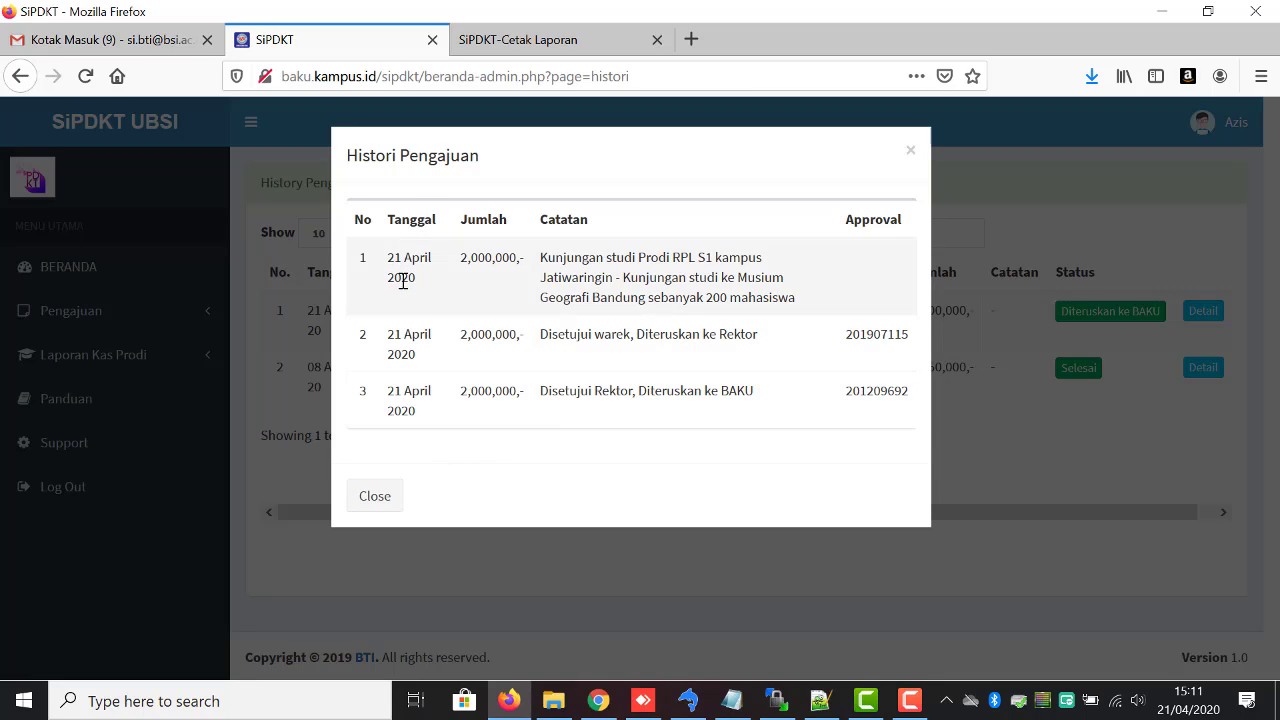
{"action": "left_click", "coordinate": [365, 505]}
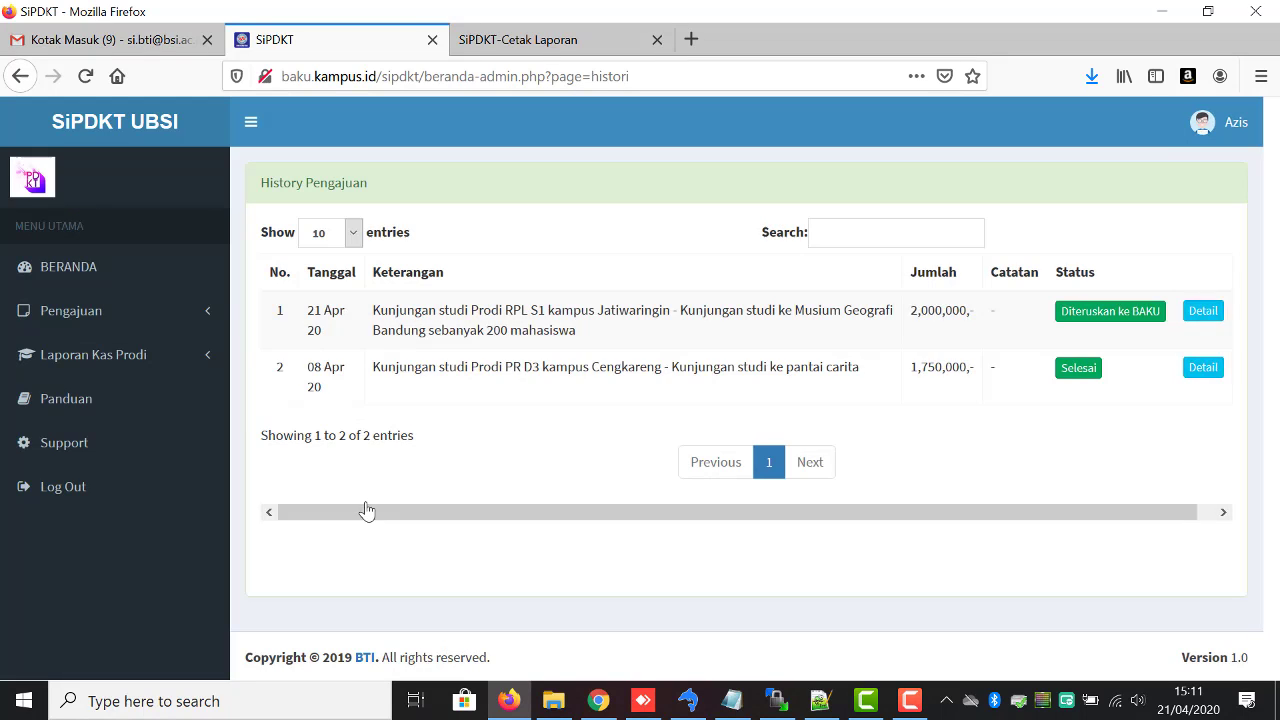